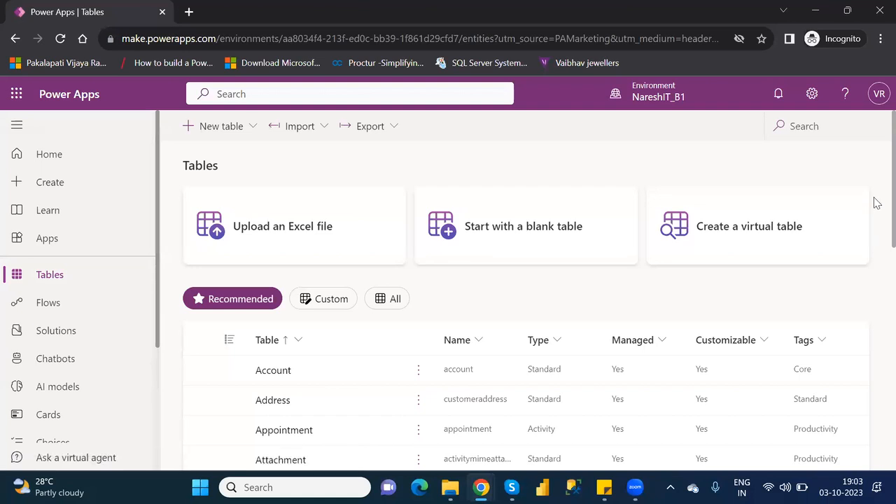
# Search the tables list for 'custome'
pyautogui.scroll(-1, 877, 217)
pyautogui.scroll(-3, 876, 228)
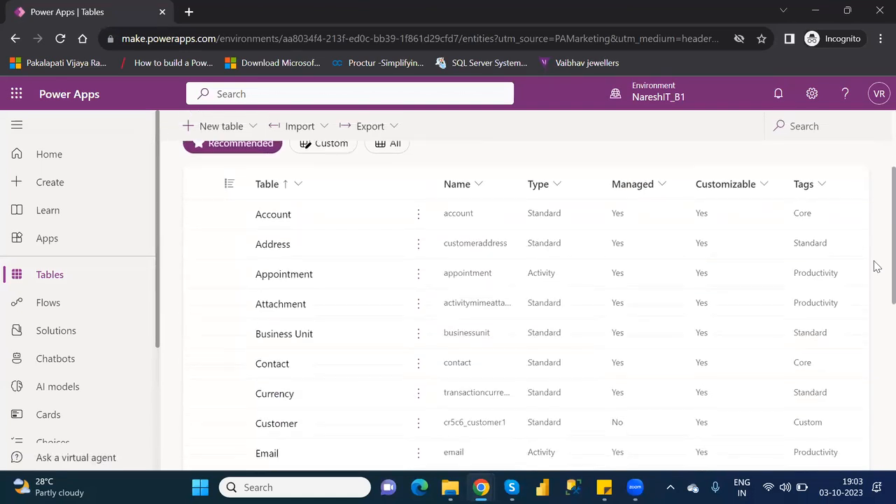
pyautogui.scroll(1, 874, 256)
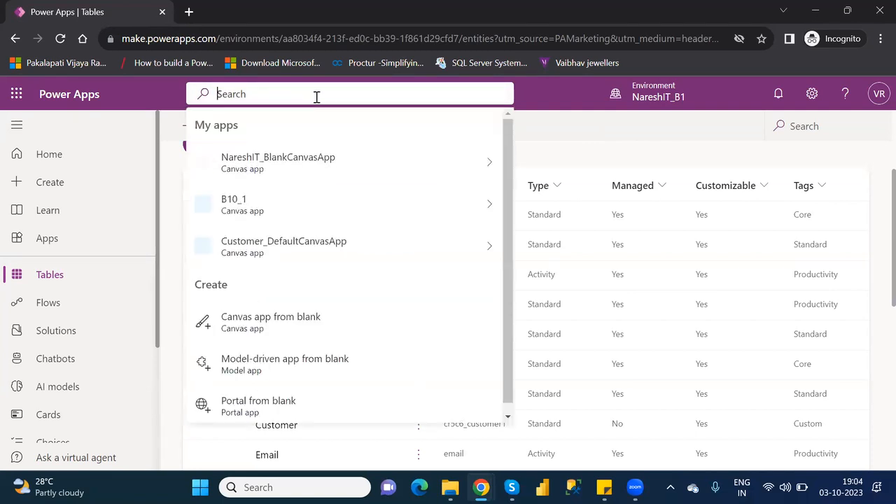
pyautogui.click(597, 155)
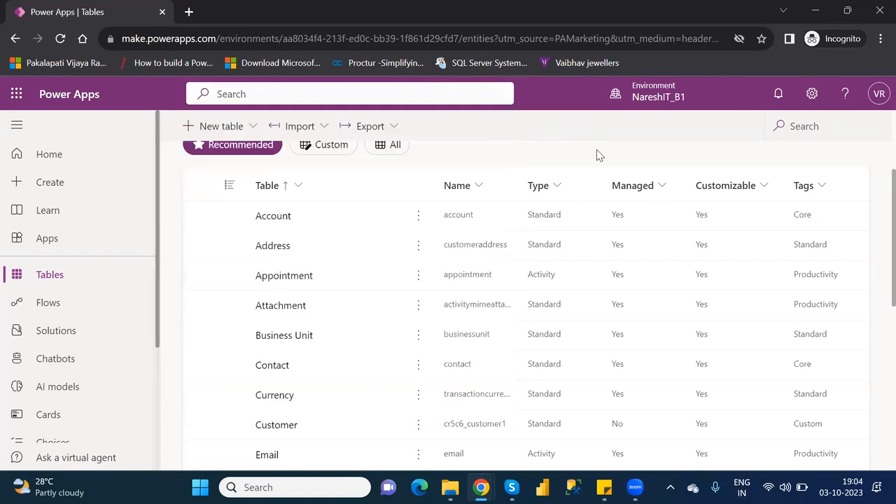
pyautogui.click(819, 125)
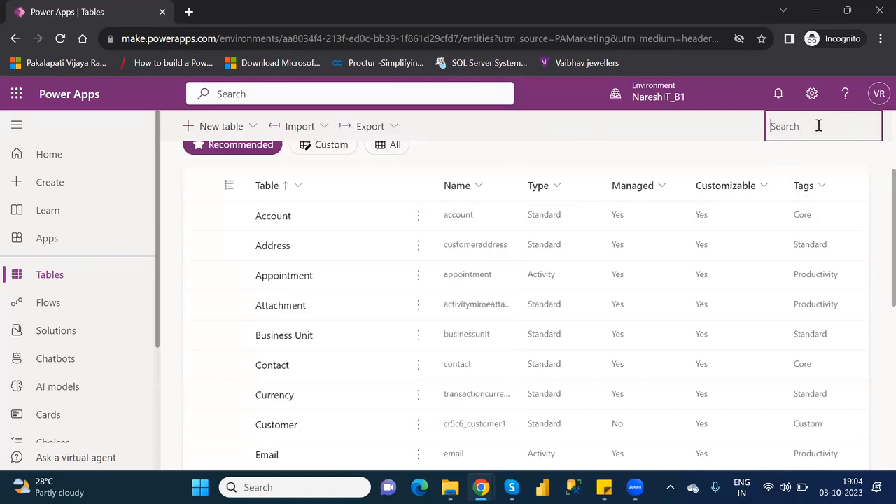
pyautogui.write('custome')
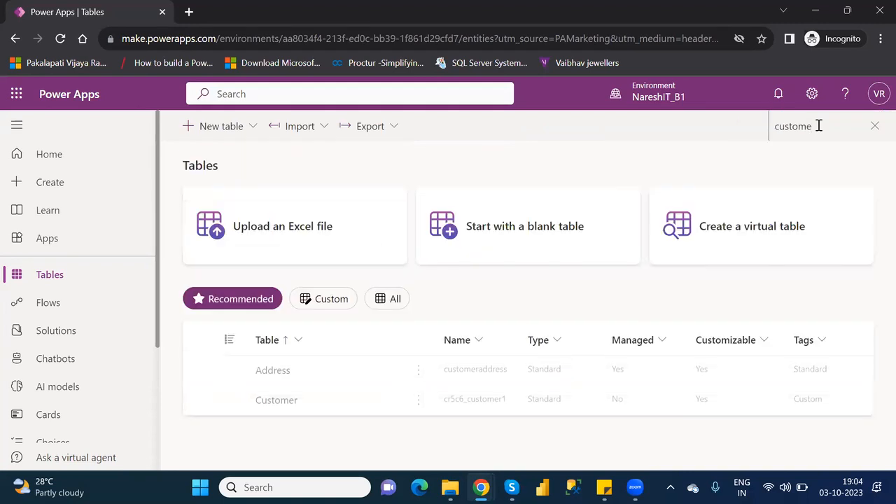
# Open the Customer table's overview page and dismiss the update callout
pyautogui.click(276, 402)
pyautogui.click(276, 402)
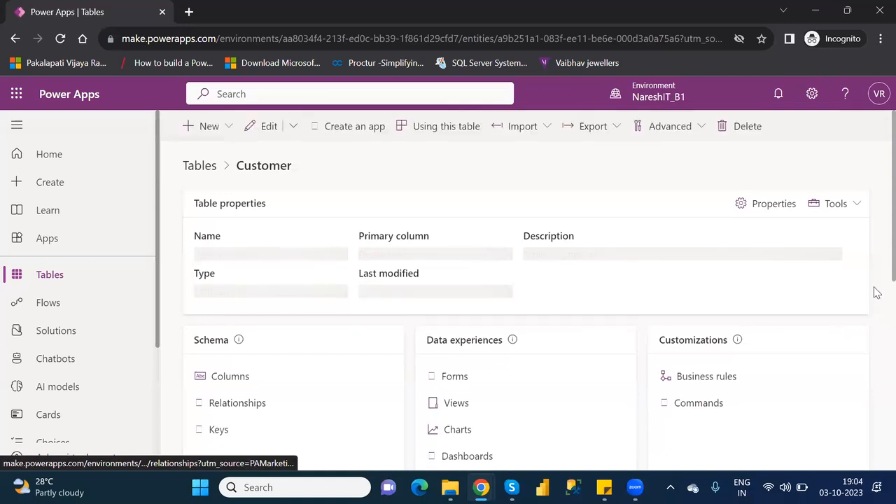
pyautogui.scroll(-2, 874, 287)
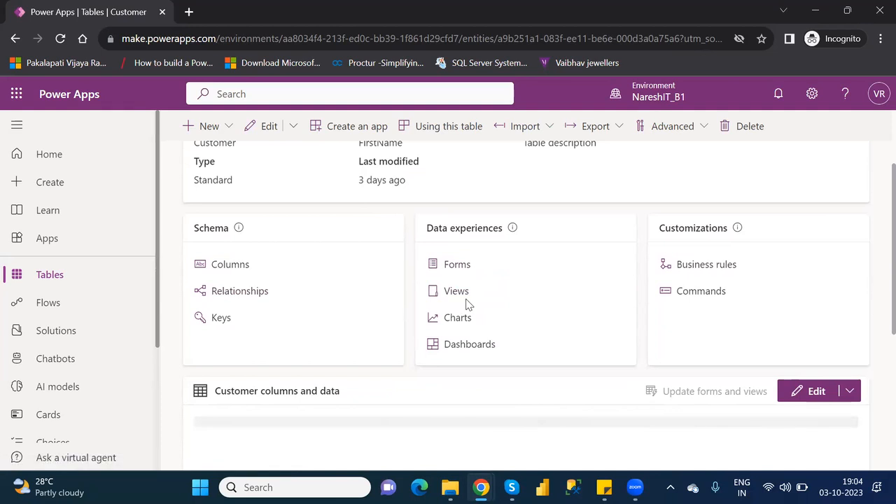
pyautogui.scroll(1, 468, 305)
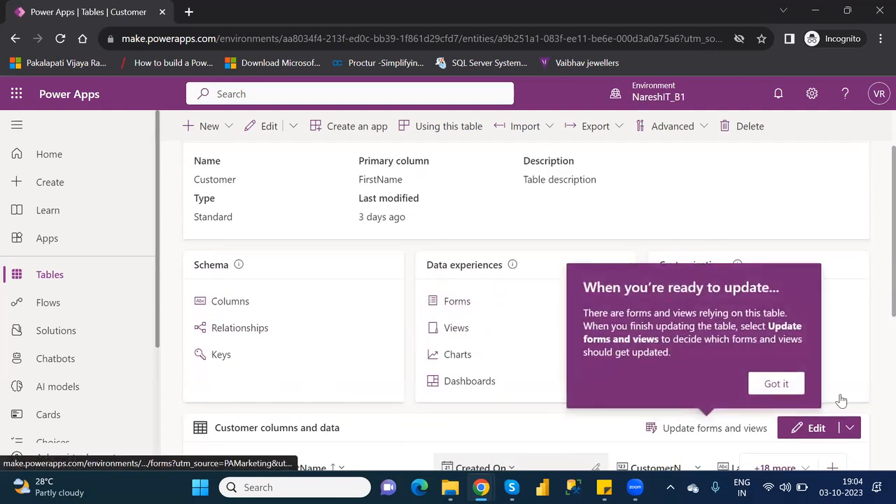
pyautogui.click(780, 382)
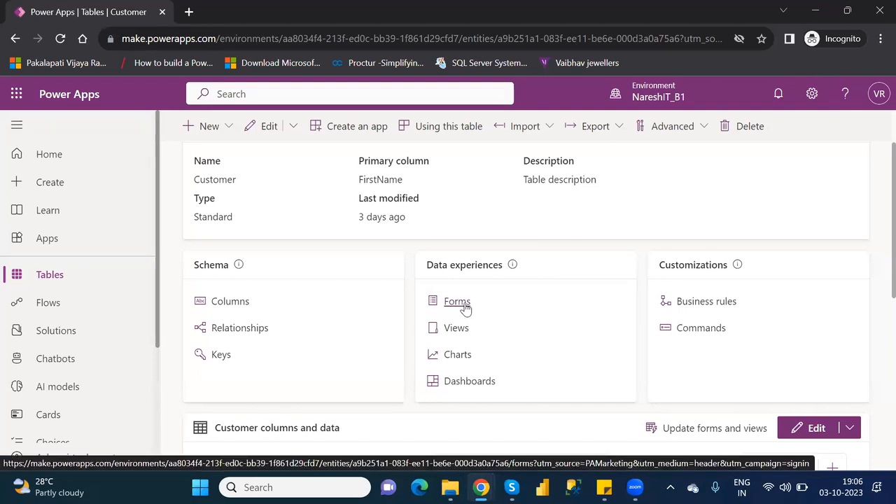
# Open the Customer table's Forms list and show the New form type options
pyautogui.click(462, 305)
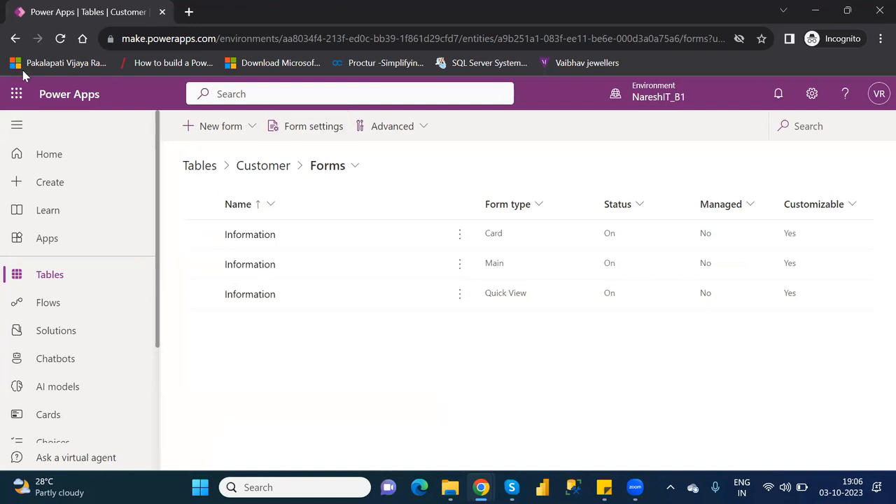
pyautogui.click(15, 39)
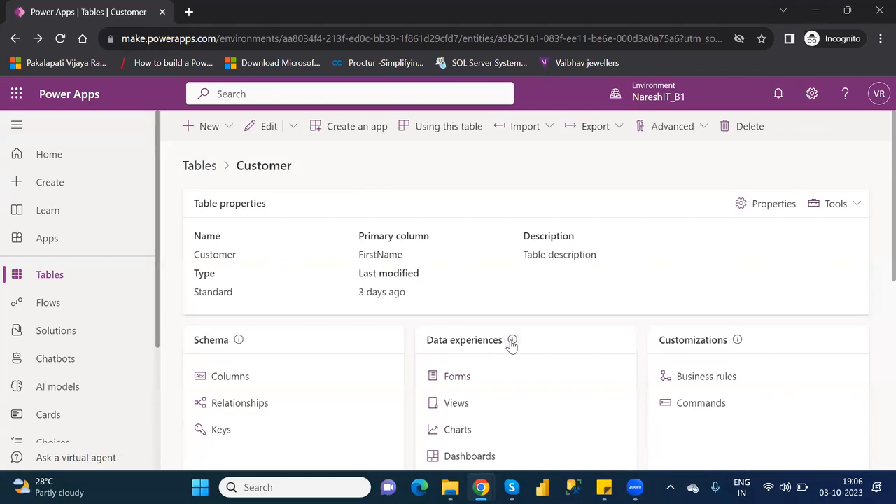
pyautogui.click(457, 377)
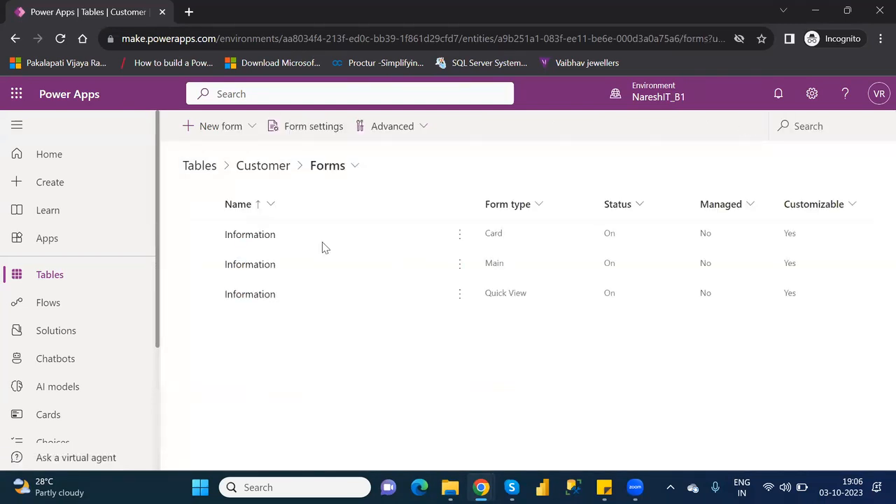
pyautogui.click(247, 134)
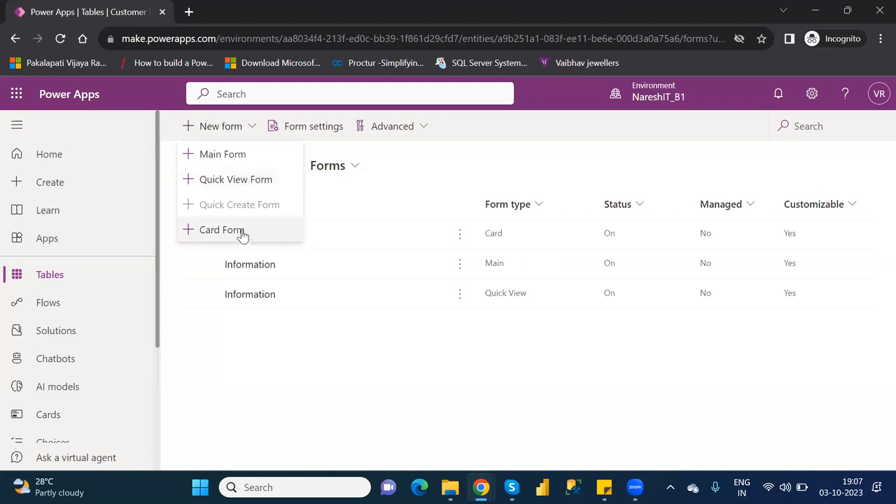
# Create a new Customer main form and review its fields from FirstName to __PowerAppsId__
pyautogui.click(224, 157)
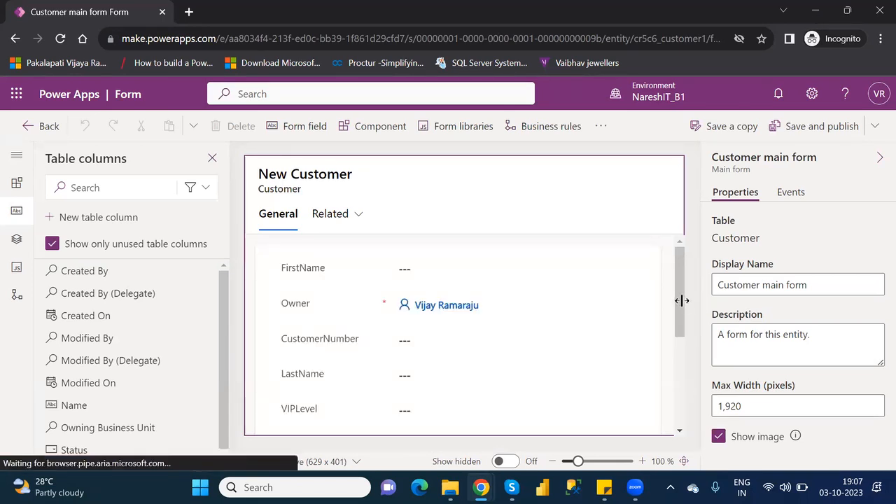
pyautogui.moveTo(683, 303); pyautogui.dragTo(696, 408)
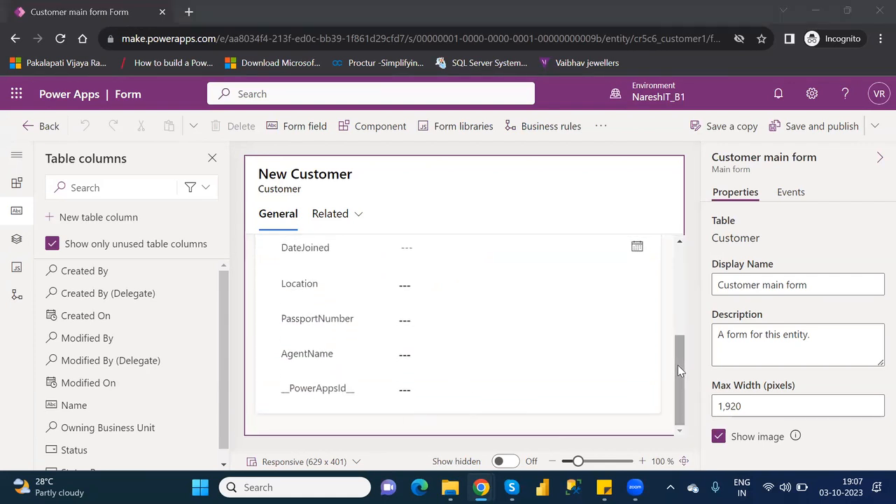
pyautogui.moveTo(678, 364); pyautogui.dragTo(680, 255)
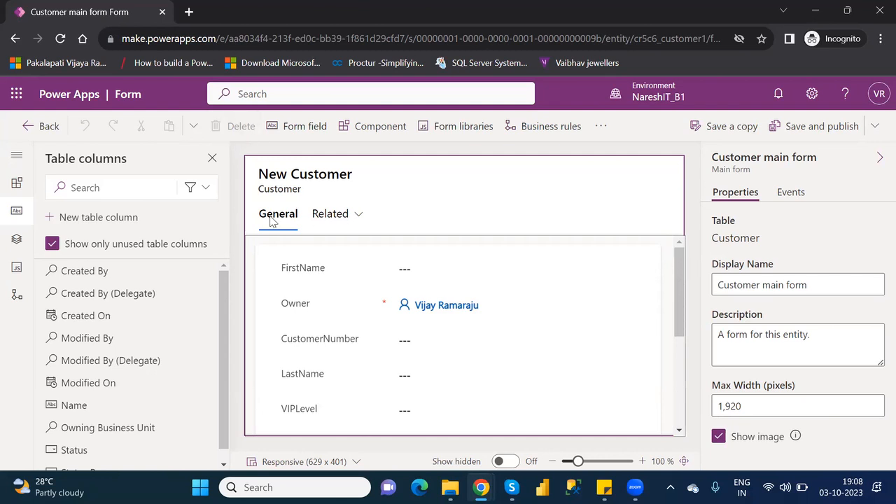
pyautogui.click(324, 217)
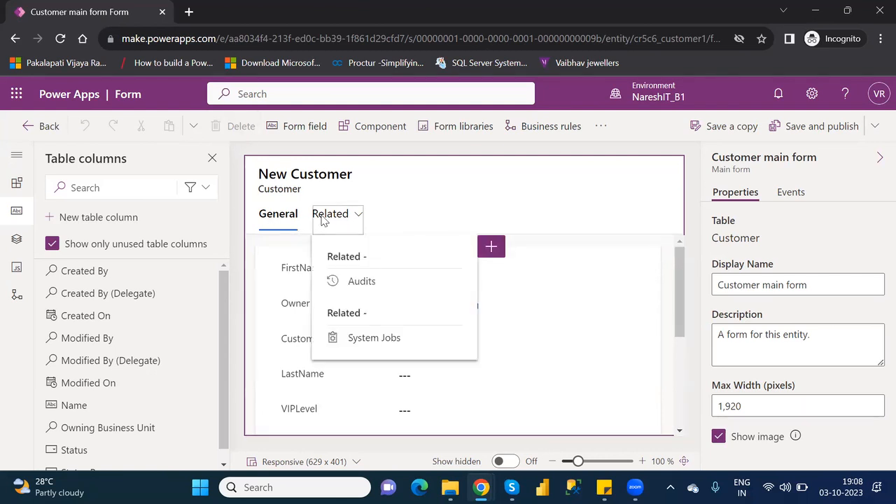
pyautogui.click(284, 221)
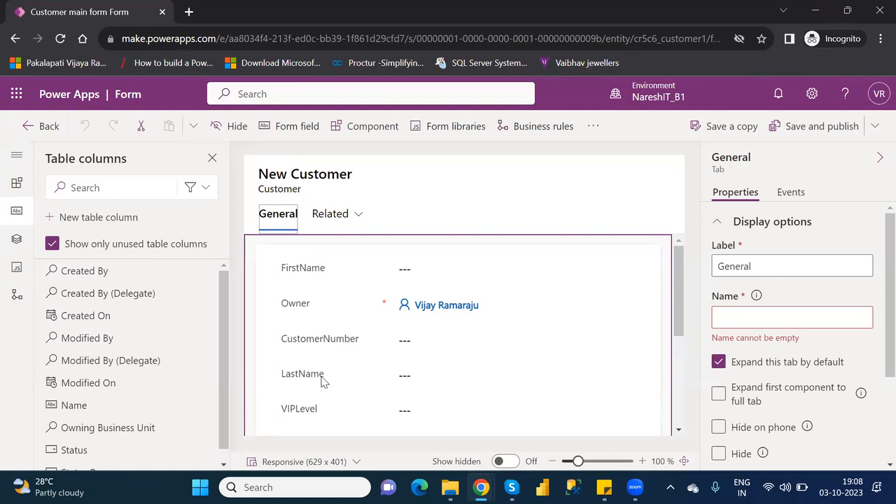
pyautogui.click(324, 270)
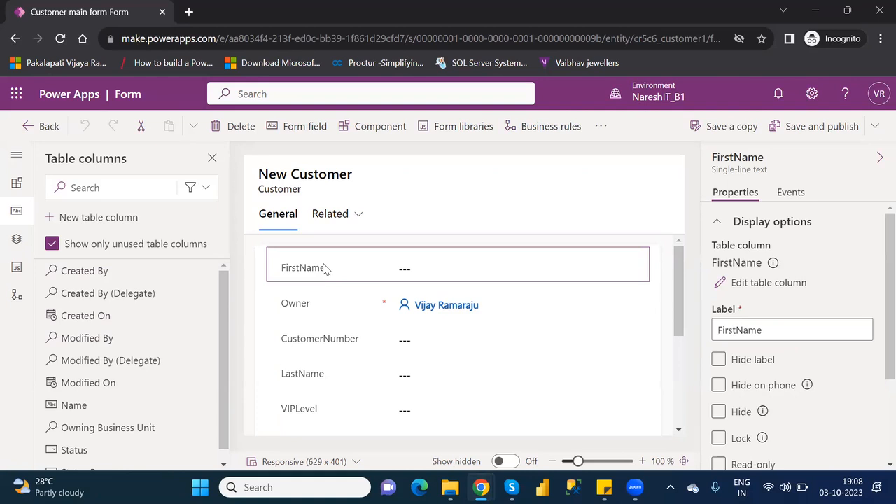
# Delete the FirstName and LastName fields from the Customer main form
pyautogui.press('Delete')
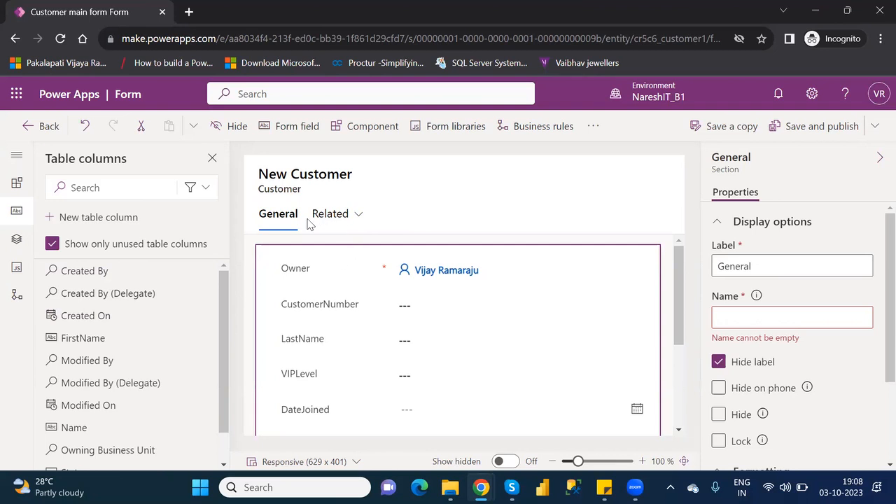
pyautogui.click(314, 346)
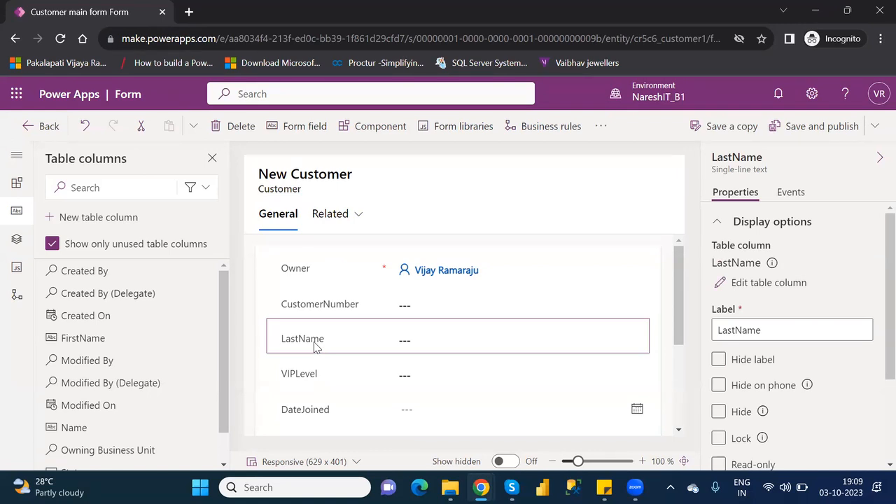
pyautogui.press('Delete')
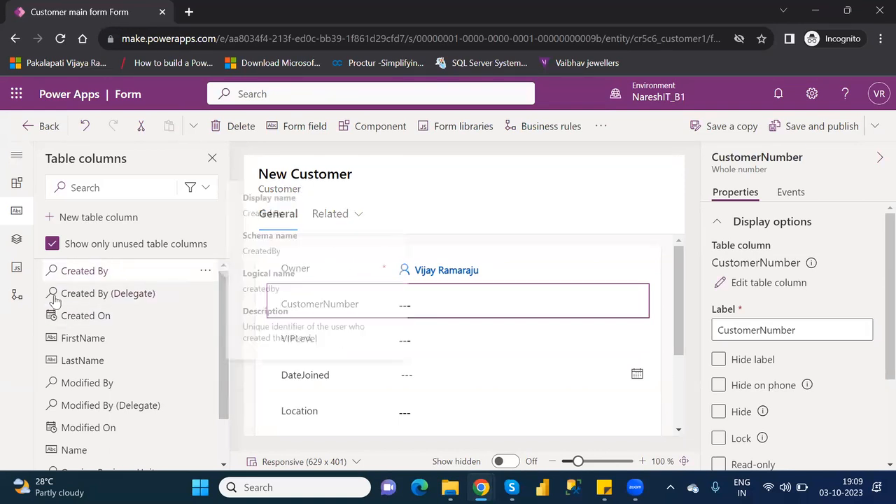
pyautogui.moveTo(112, 334)
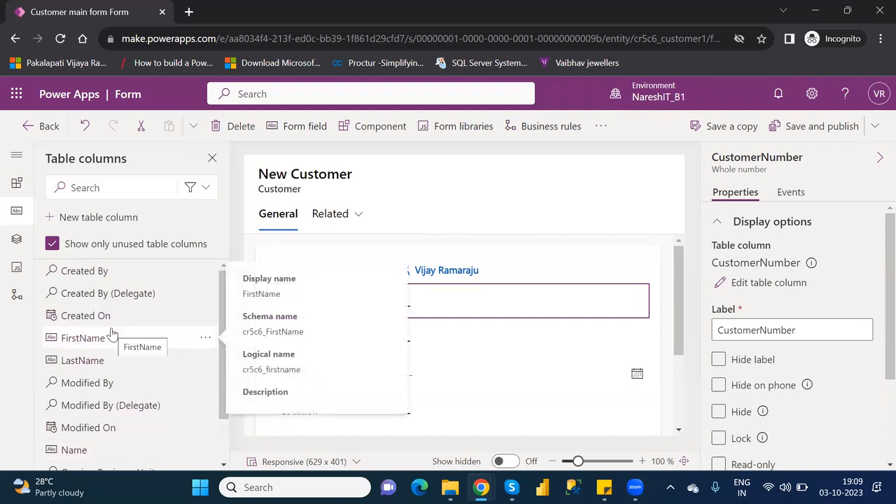
pyautogui.moveTo(677, 328); pyautogui.dragTo(692, 420)
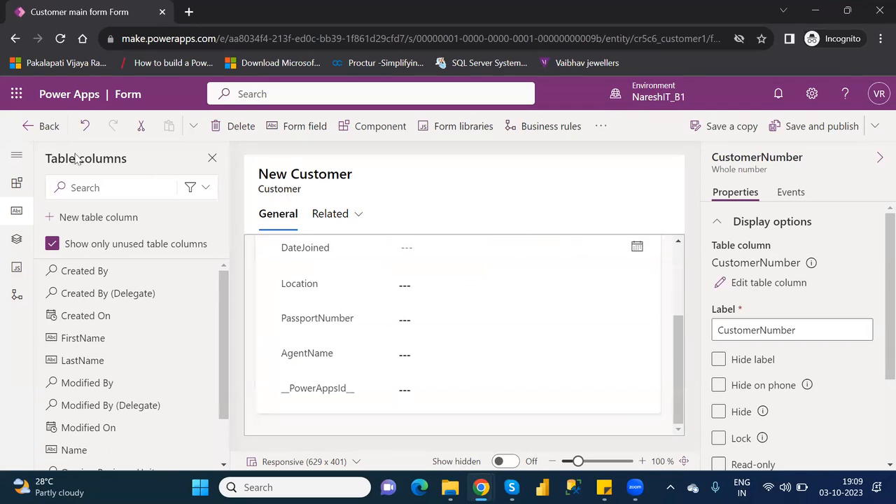
# Show the form designer's Components pane and dismiss the component import tip
pyautogui.click(16, 157)
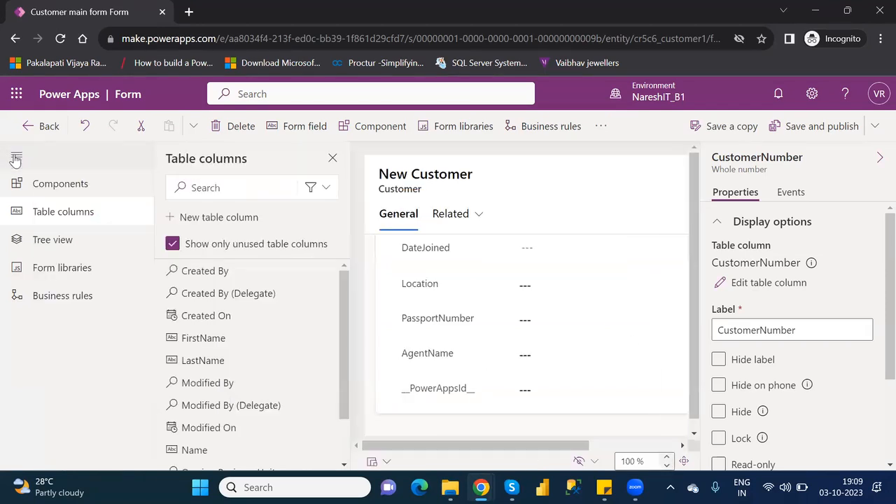
pyautogui.click(69, 189)
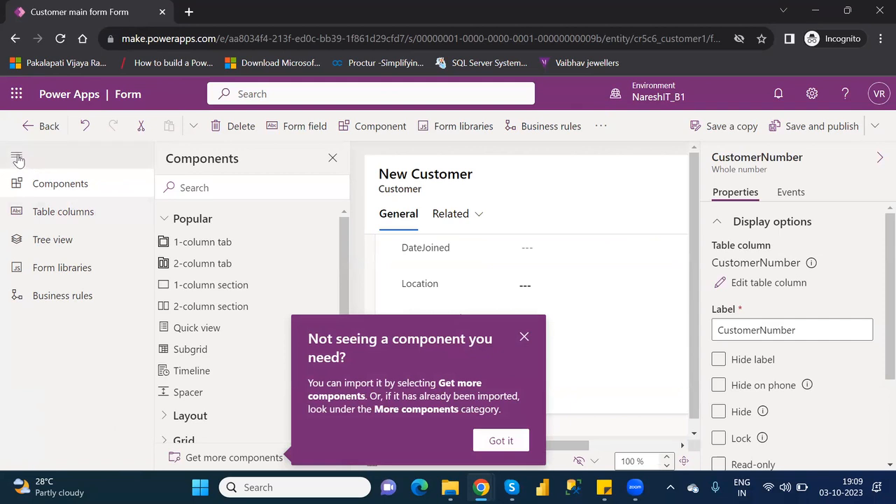
pyautogui.click(523, 337)
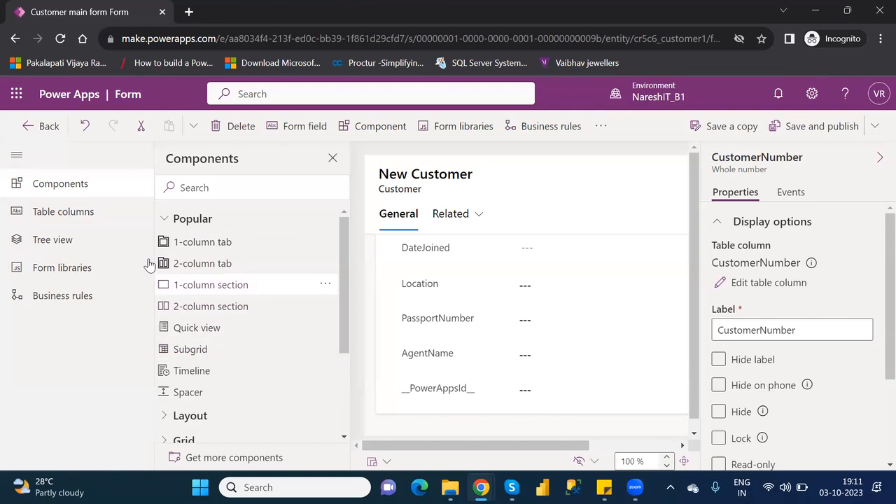
# Add the Name column from Table columns to the form below CustomerNumber
pyautogui.click(82, 213)
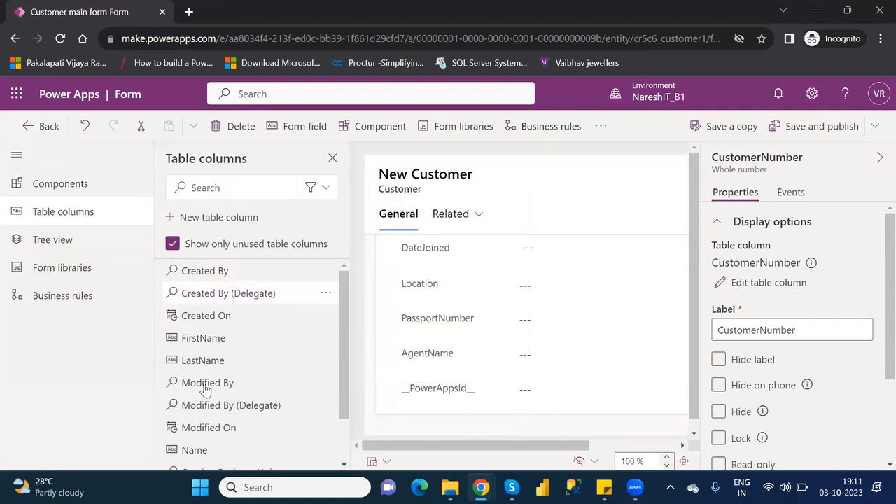
pyautogui.moveTo(205, 395)
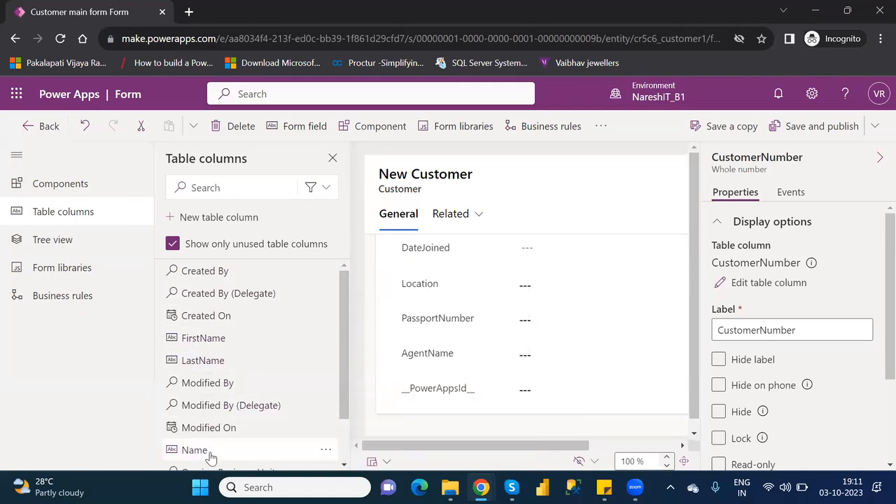
pyautogui.moveTo(209, 456)
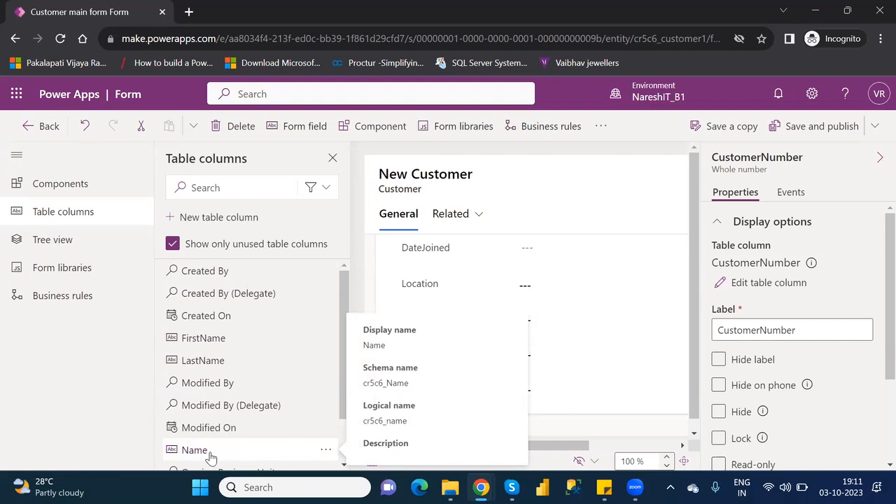
pyautogui.click(209, 453)
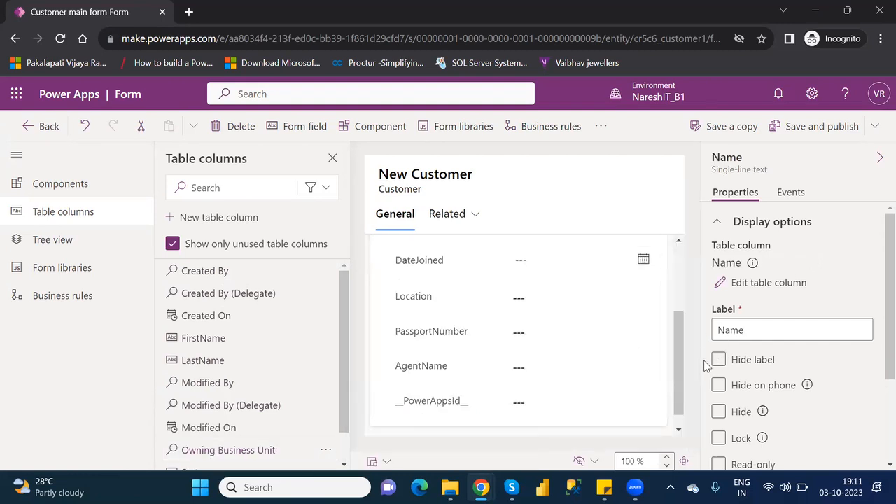
pyautogui.scroll(3, 683, 355)
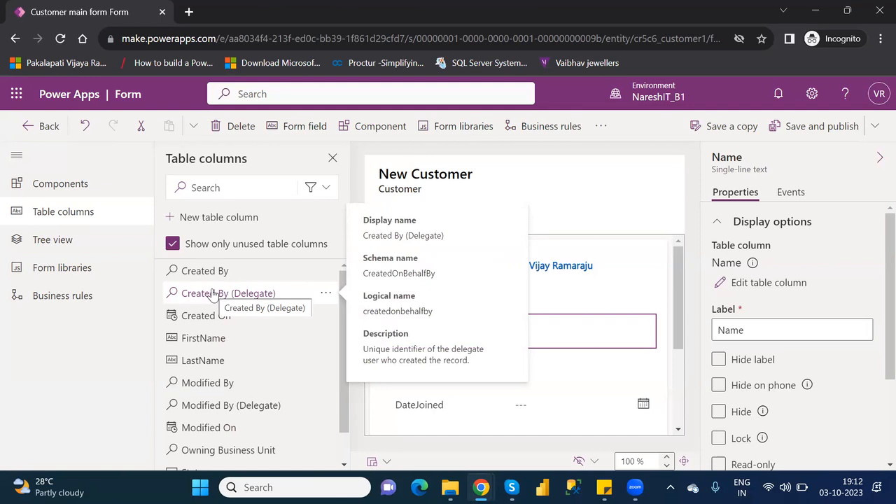
# Browse the Tree view, Form libraries, Business rules and Components panes, ending on Table columns
pyautogui.click(88, 249)
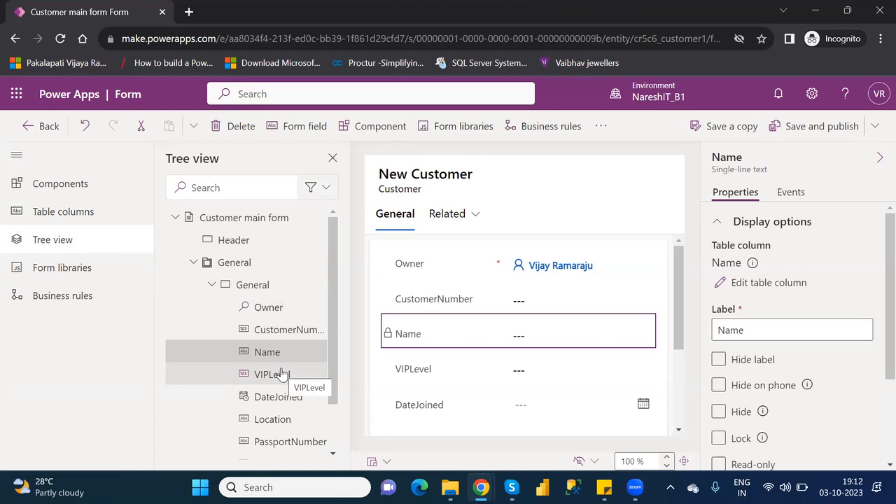
pyautogui.click(71, 270)
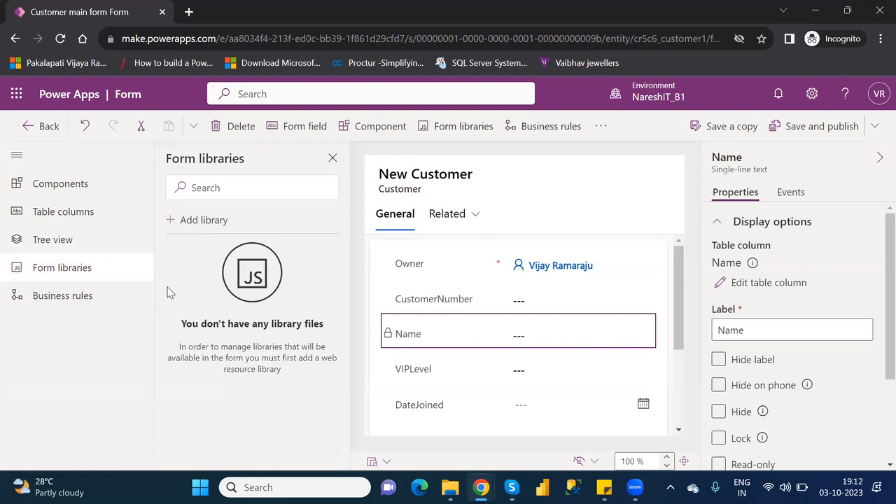
pyautogui.click(71, 300)
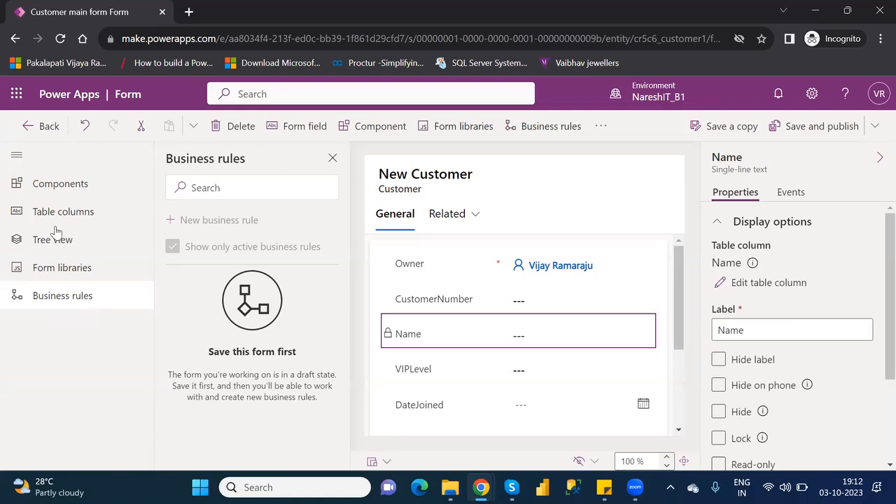
pyautogui.click(66, 187)
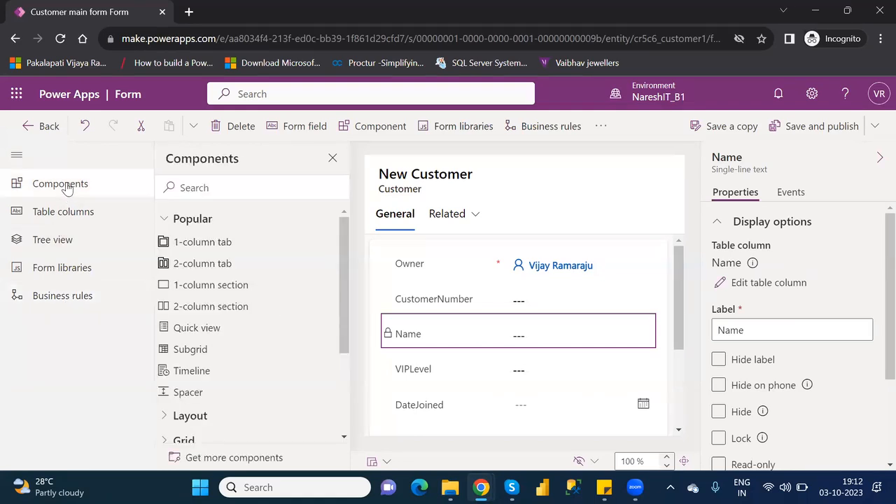
pyautogui.click(73, 216)
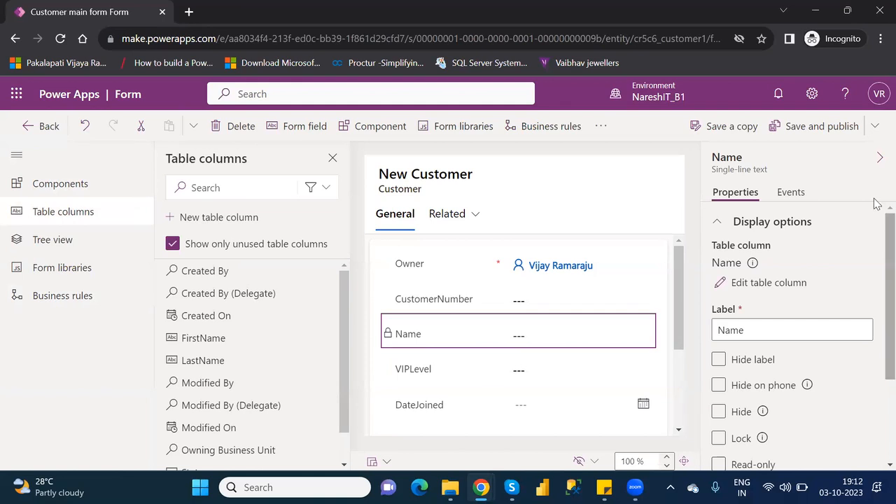
# Collapse the field properties panel and widen the form preview to 685 x 401
pyautogui.click(879, 158)
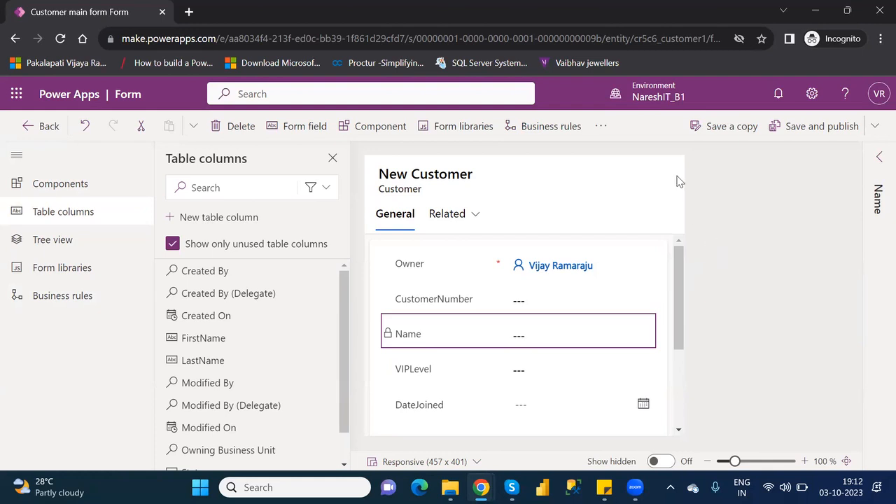
pyautogui.moveTo(684, 175); pyautogui.dragTo(844, 205)
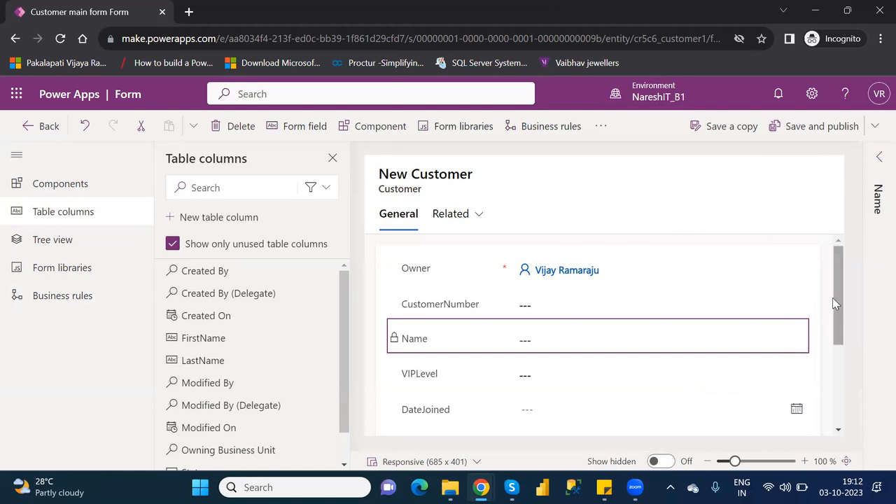
pyautogui.moveTo(841, 293); pyautogui.dragTo(877, 285)
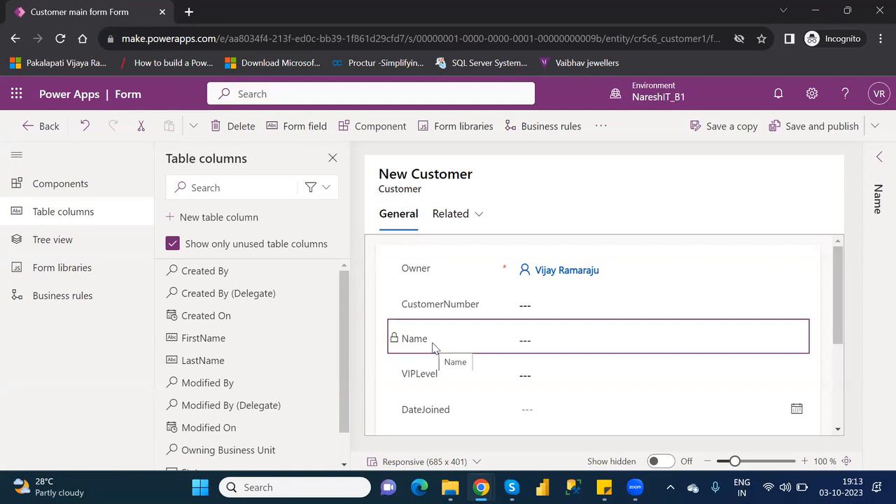
# Drag Name above Owner, then drop AgentName between Owner and CustomerNumber
pyautogui.moveTo(434, 348); pyautogui.dragTo(428, 262)
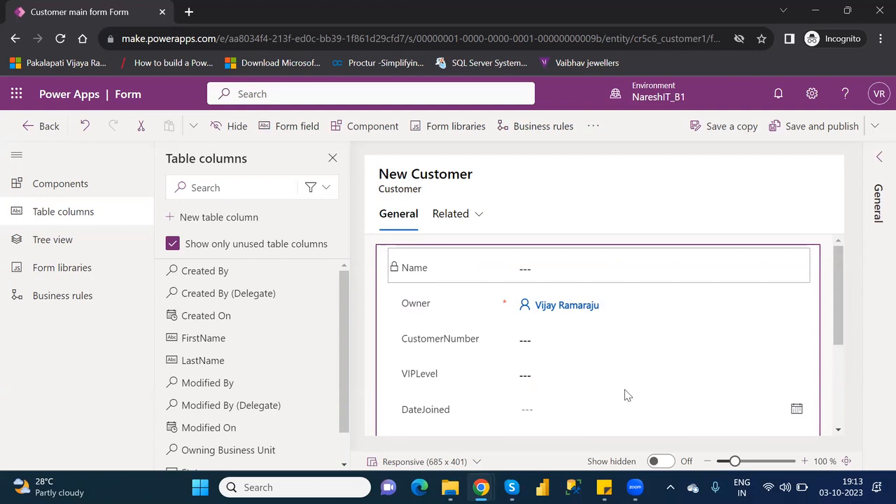
pyautogui.moveTo(840, 337); pyautogui.dragTo(874, 386)
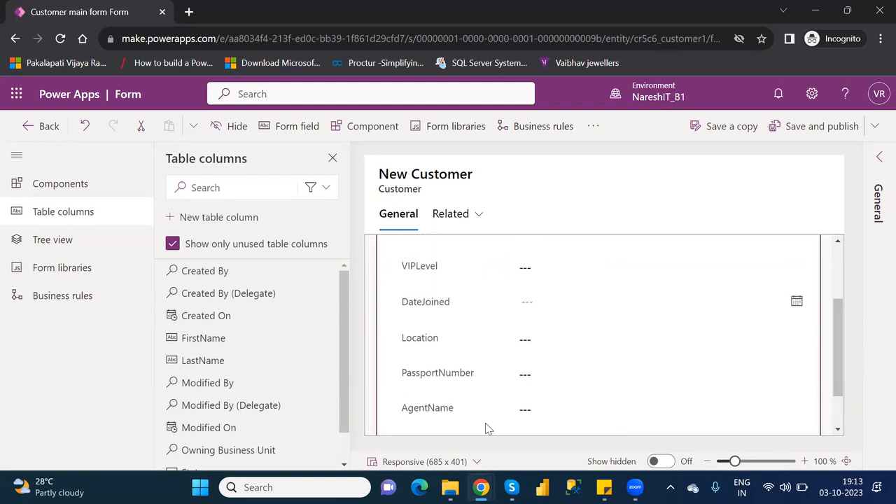
pyautogui.moveTo(443, 414); pyautogui.dragTo(839, 276)
pyautogui.moveTo(424, 382); pyautogui.dragTo(405, 329)
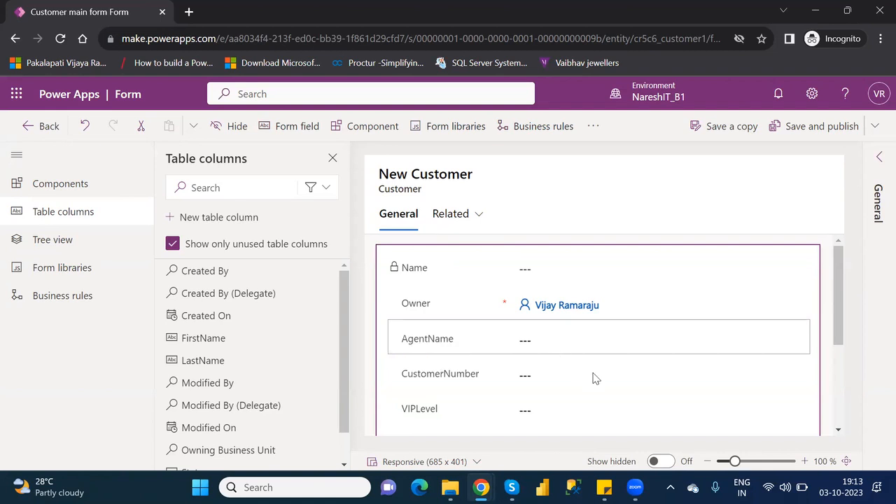
pyautogui.moveTo(838, 339); pyautogui.dragTo(868, 436)
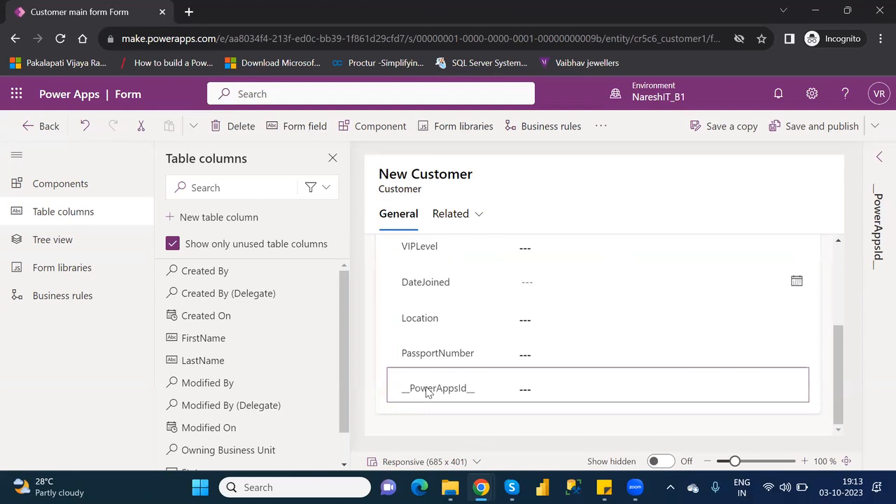
# Delete the __PowerAppsId__ field, then add the Created On column and remove it again
pyautogui.press('Delete')
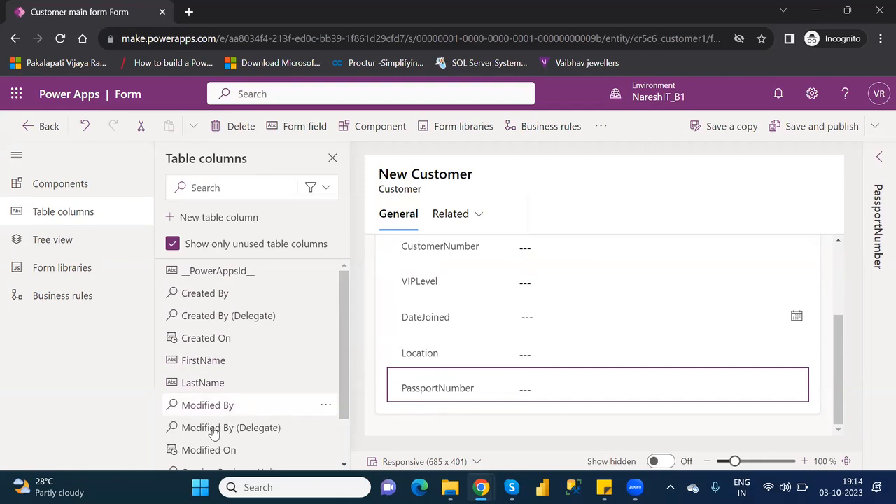
pyautogui.moveTo(217, 451)
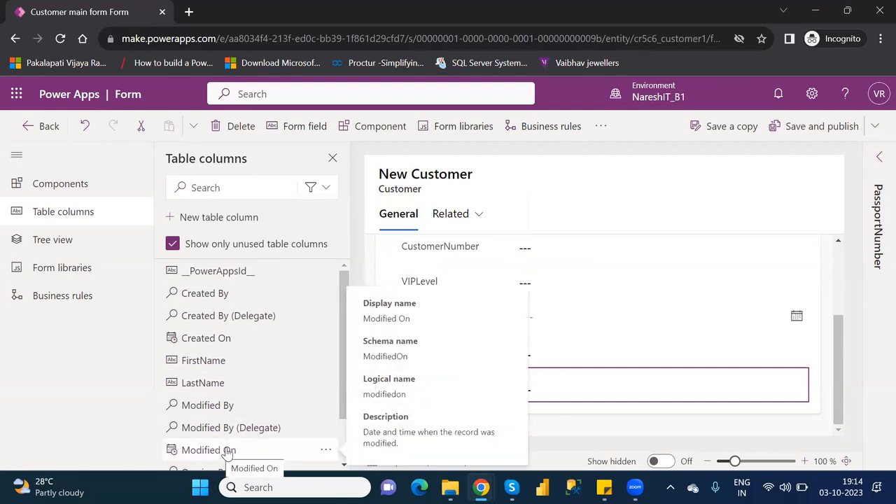
pyautogui.moveTo(228, 350)
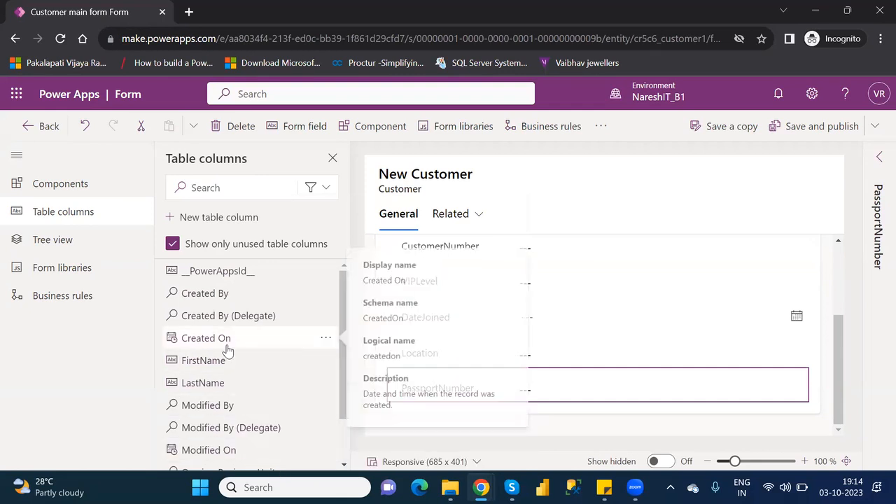
pyautogui.click(228, 349)
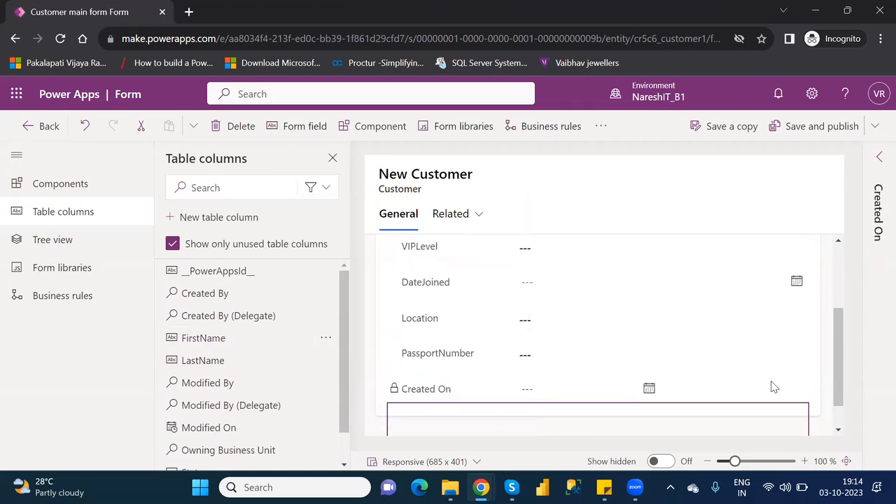
pyautogui.moveTo(838, 340); pyautogui.dragTo(844, 380)
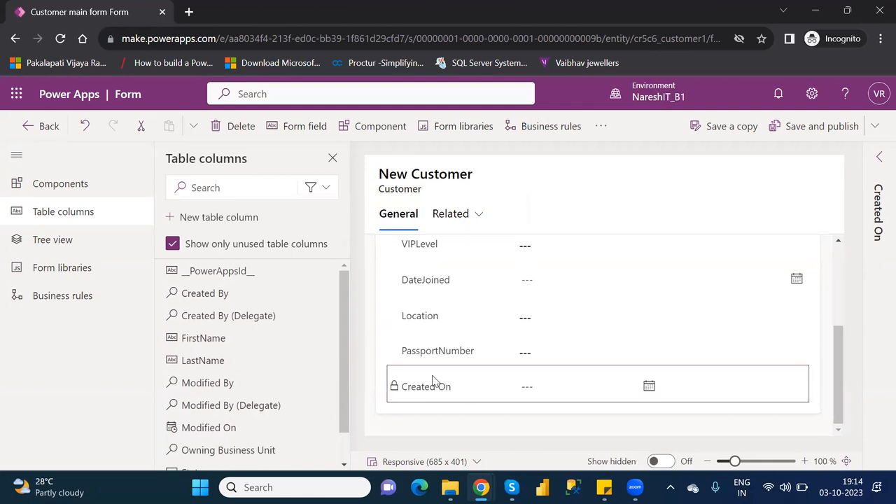
pyautogui.press('Delete')
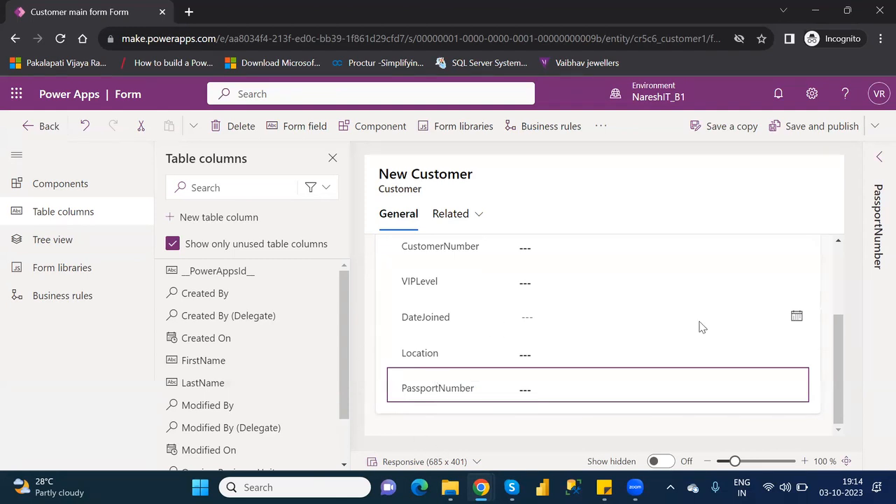
# Delete the CustomerNumber, VIPLevel and Location fields, then clear the field selection
pyautogui.moveTo(840, 367); pyautogui.dragTo(846, 300)
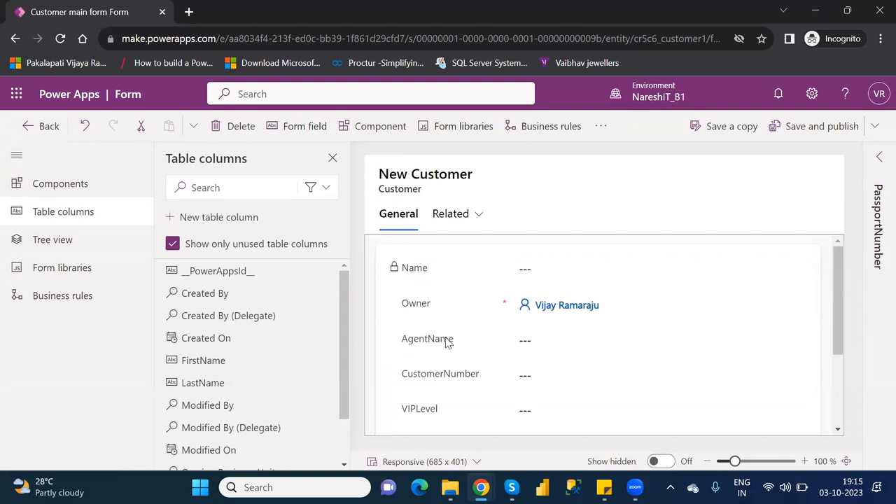
pyautogui.moveTo(841, 354); pyautogui.dragTo(844, 389)
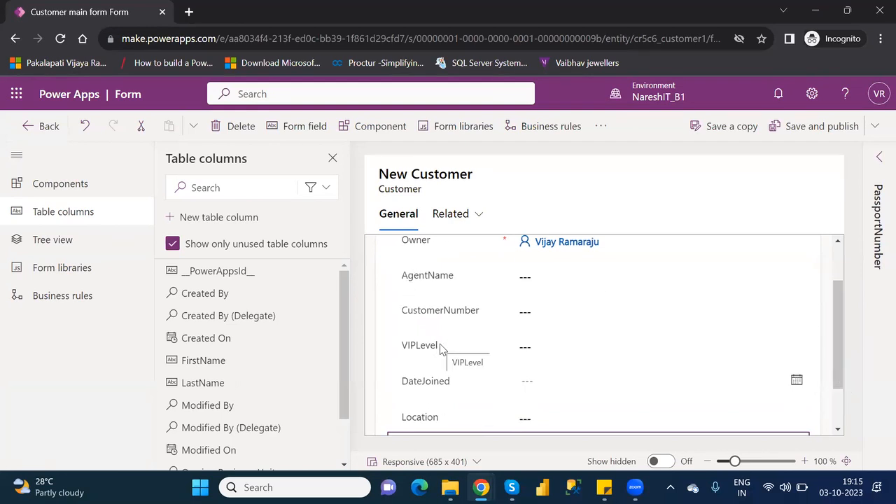
pyautogui.click(433, 317)
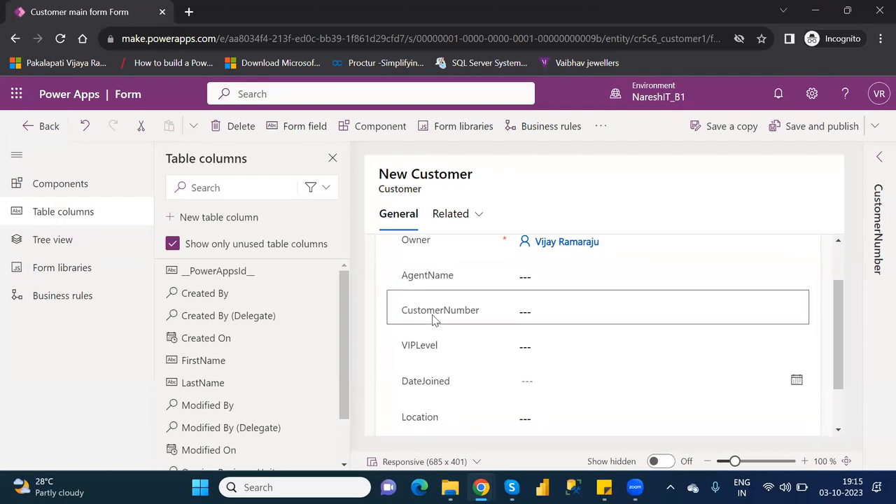
pyautogui.press('Delete')
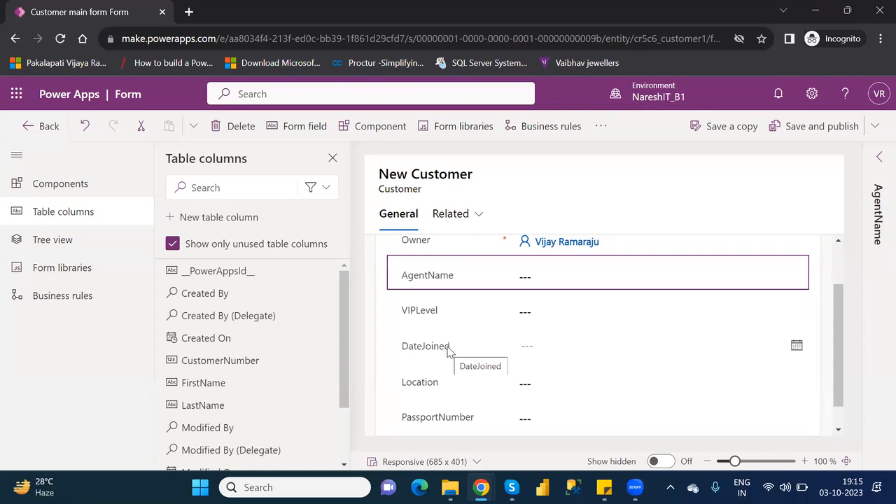
pyautogui.click(413, 311)
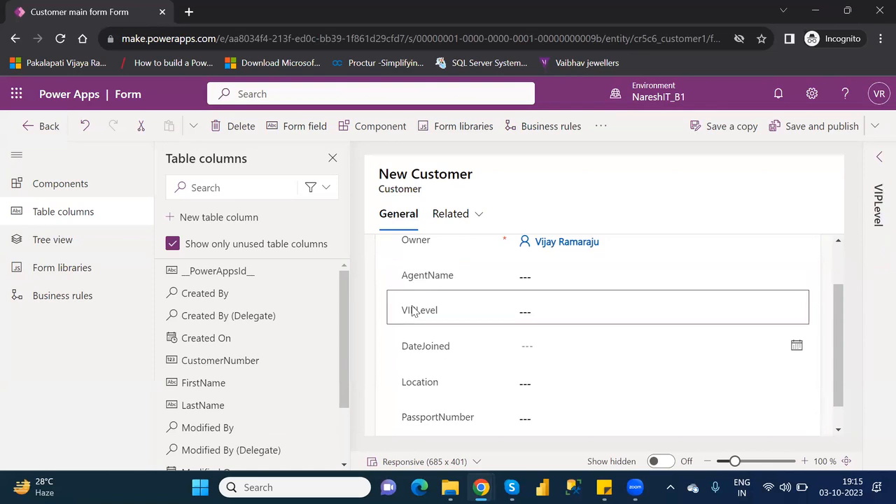
pyautogui.press('Delete')
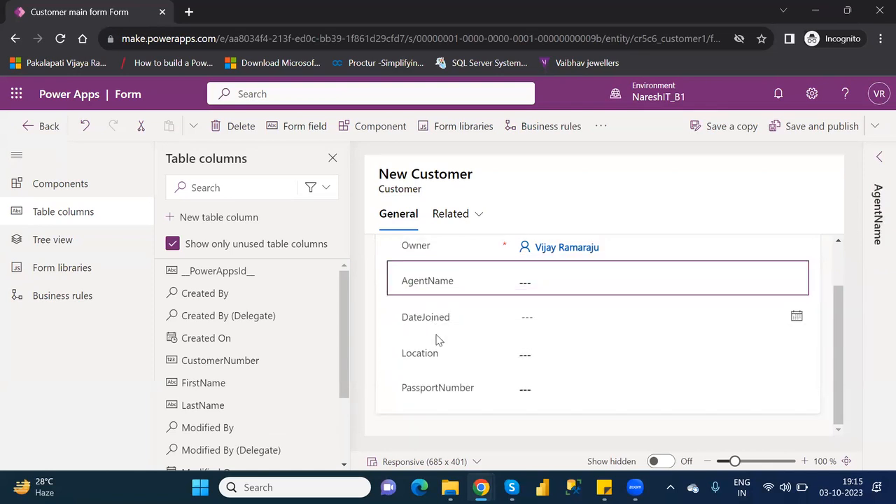
pyautogui.click(434, 355)
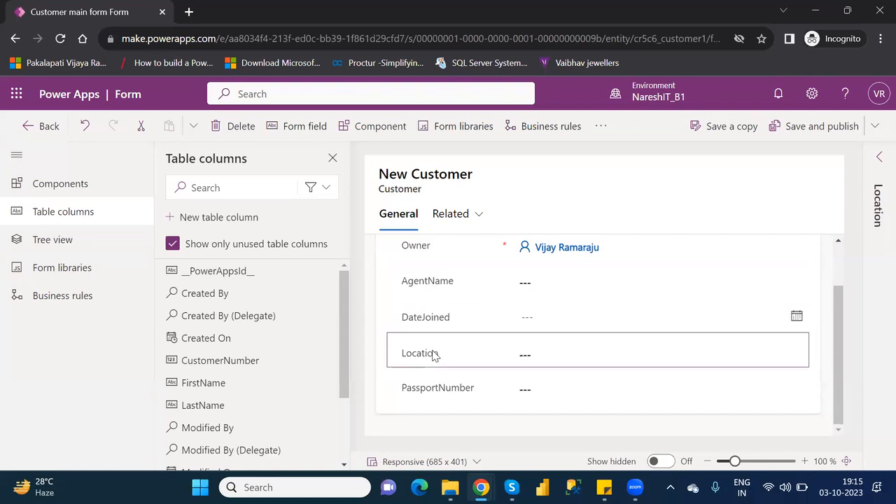
pyautogui.press('Delete')
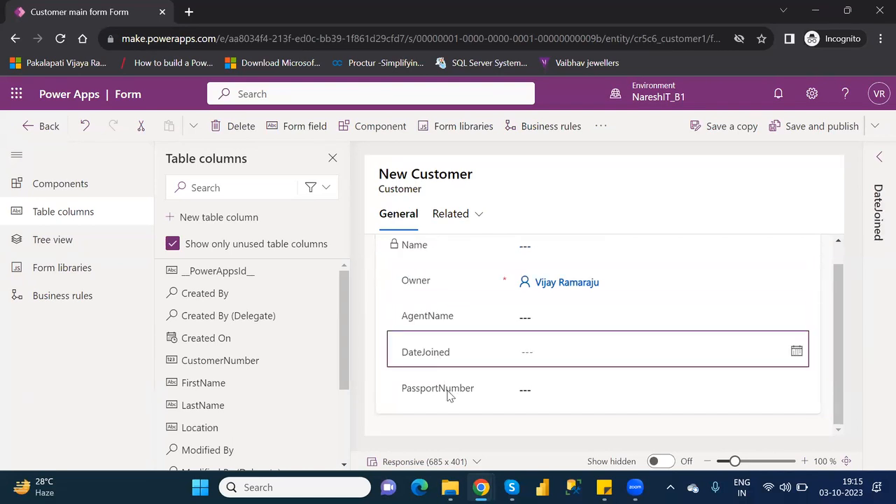
pyautogui.click(842, 251)
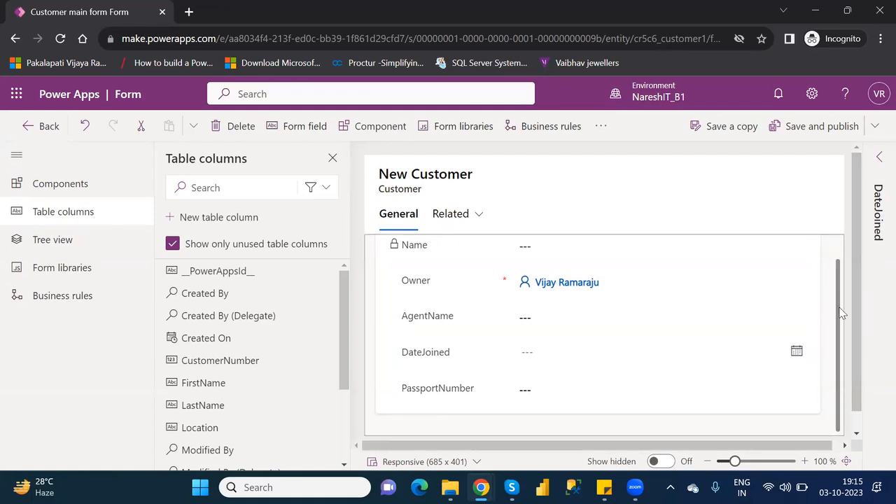
# Select the whole form and add a new two-column tab from Components
pyautogui.click(842, 258)
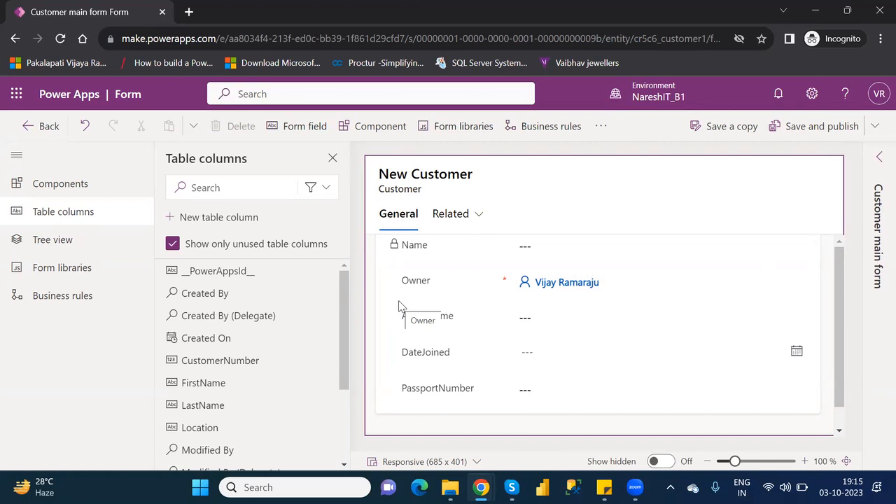
pyautogui.click(65, 176)
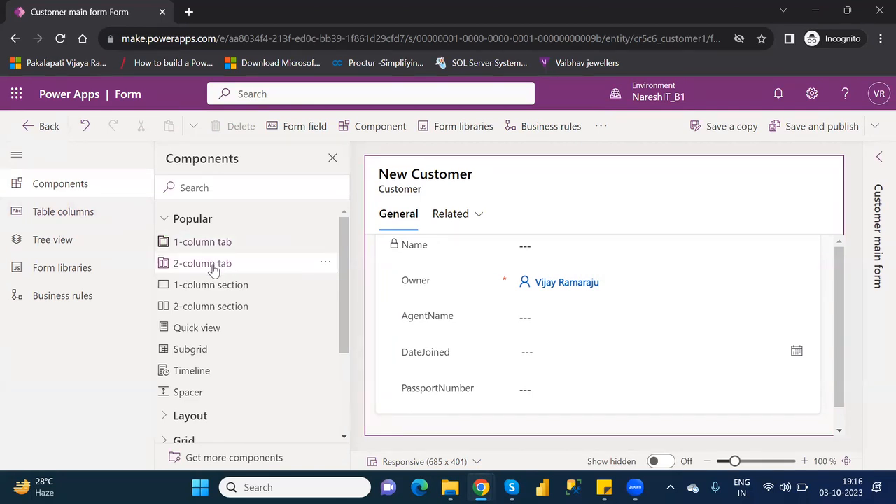
pyautogui.click(213, 270)
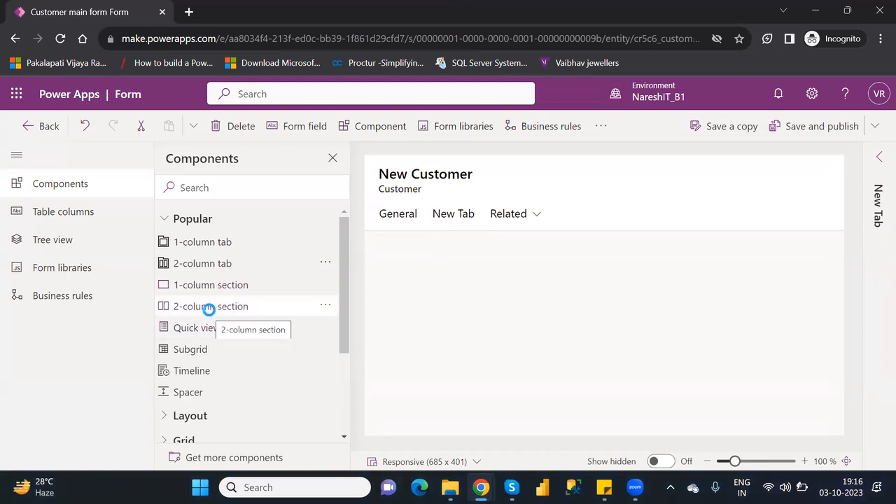
# Switch to File Explorer, deselect the Class-36 recording, and return to the form editor
pyautogui.hotkey('alt', 'Tab')
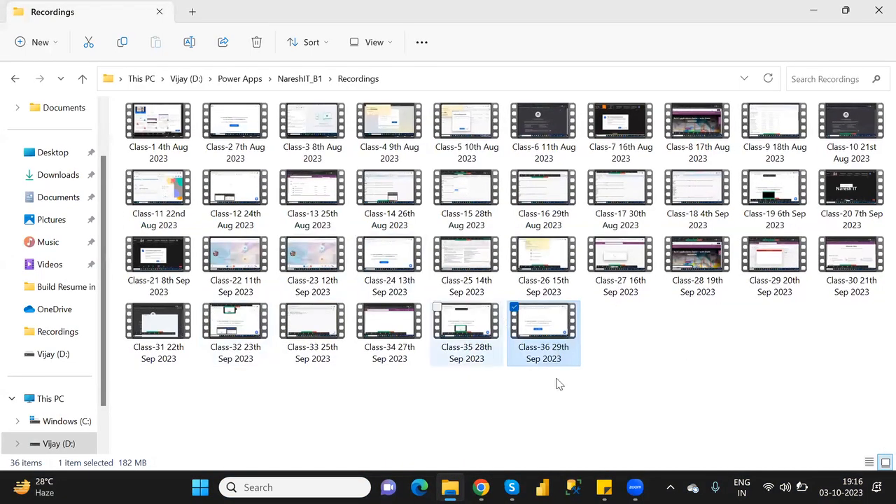
pyautogui.click(577, 410)
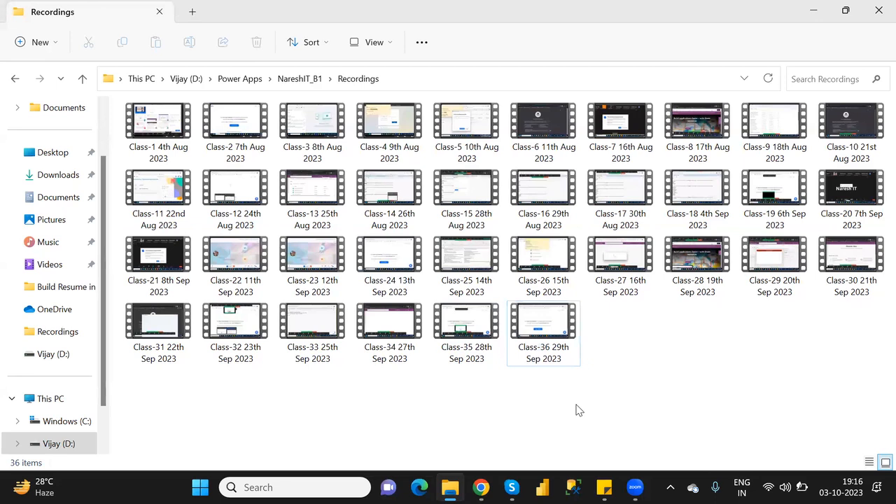
pyautogui.moveTo(512, 487)
pyautogui.moveTo(481, 487)
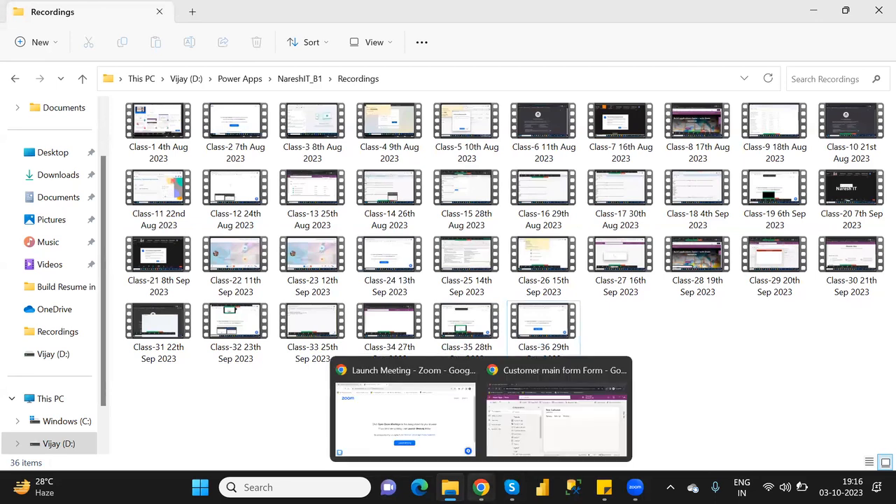
pyautogui.click(558, 417)
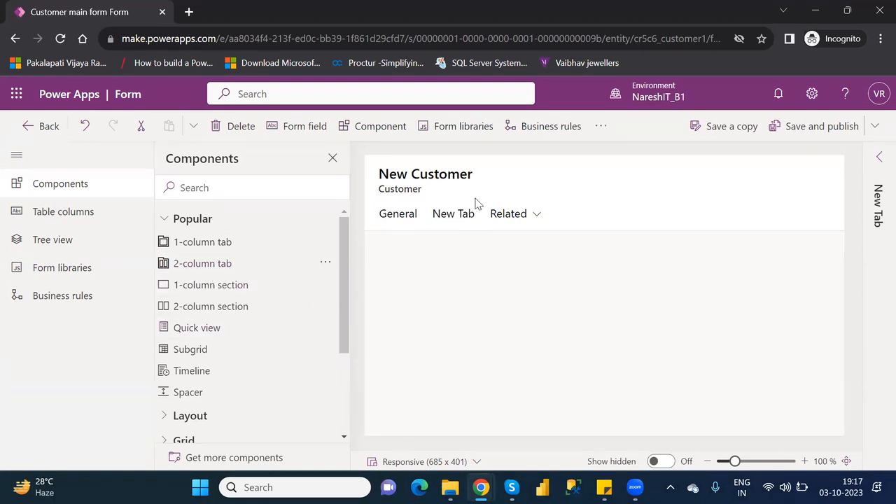
# Select the empty New Tab and delete it from the Customer form
pyautogui.rightClick(462, 218)
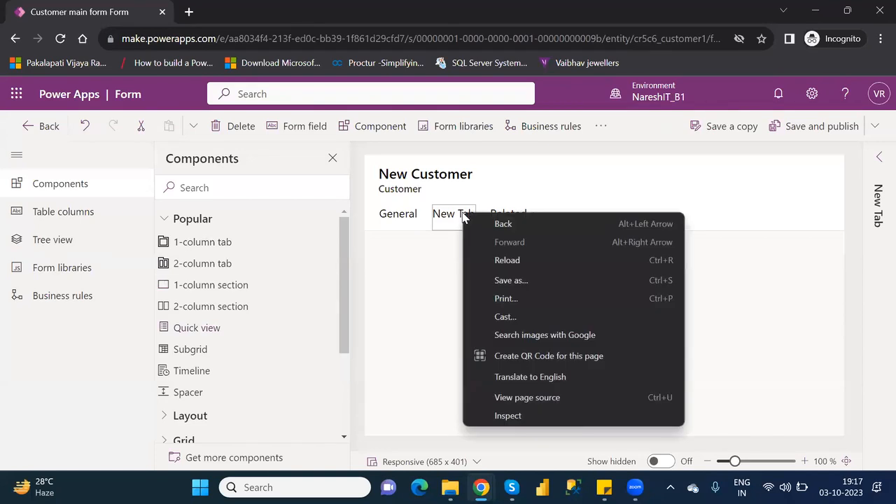
pyautogui.click(520, 188)
pyautogui.click(520, 186)
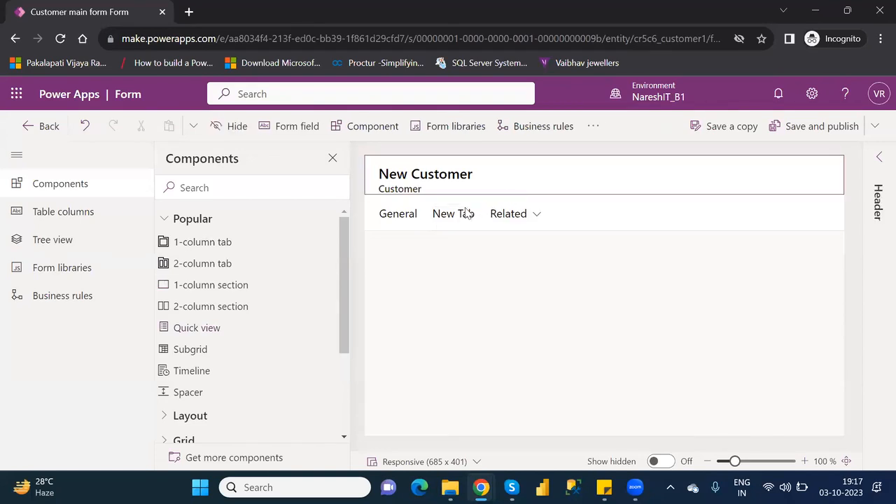
pyautogui.click(460, 217)
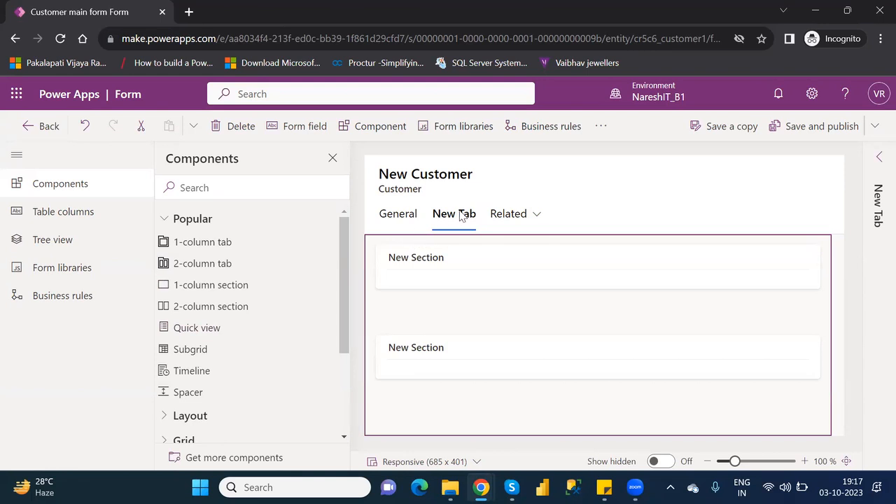
pyautogui.click(235, 128)
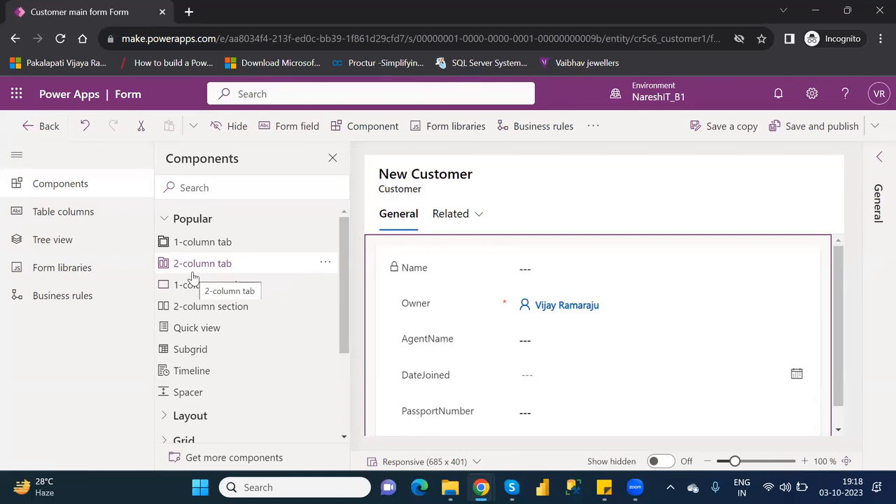
# Add a two-column section below PassportNumber and select its label text in the properties pane
pyautogui.click(207, 314)
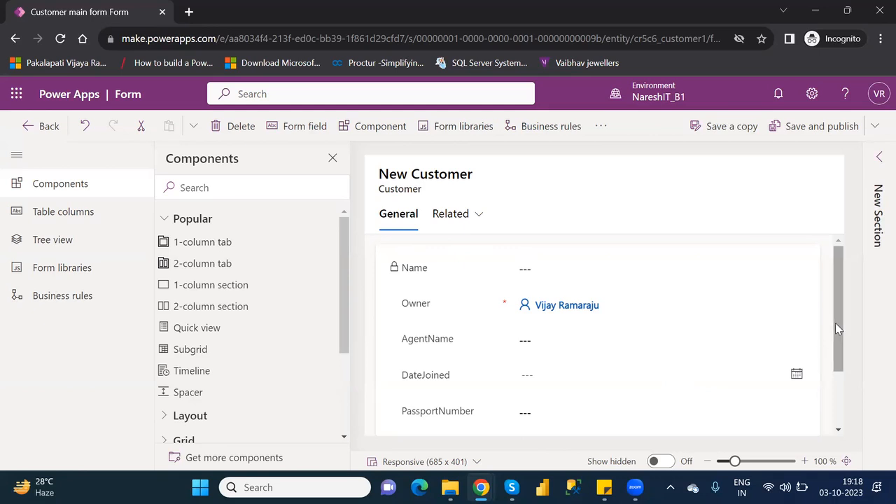
pyautogui.moveTo(835, 327); pyautogui.dragTo(849, 369)
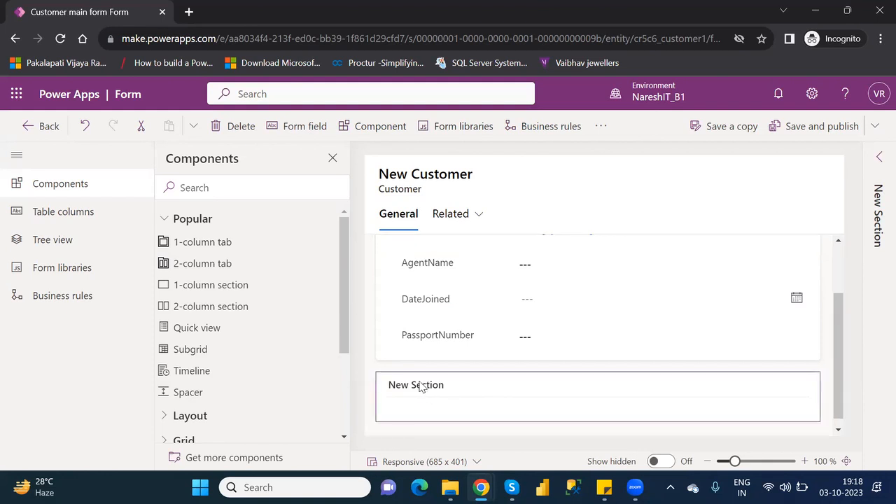
pyautogui.click(879, 159)
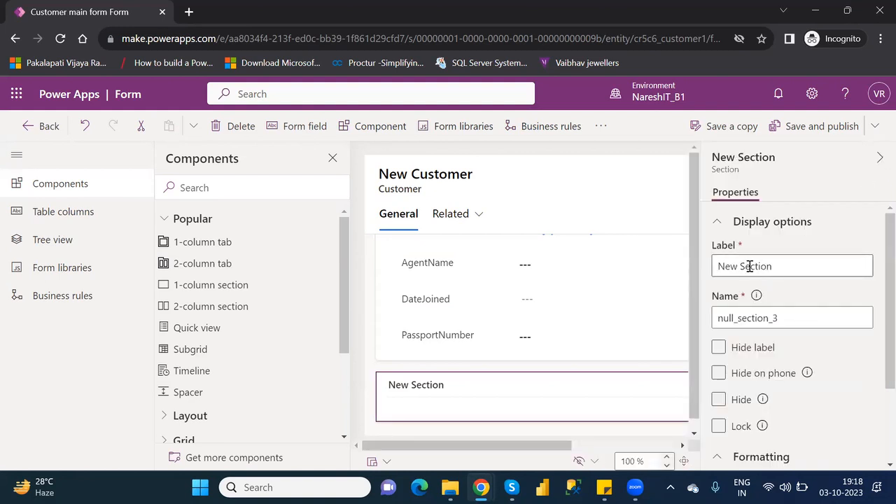
pyautogui.moveTo(774, 266); pyautogui.dragTo(716, 266)
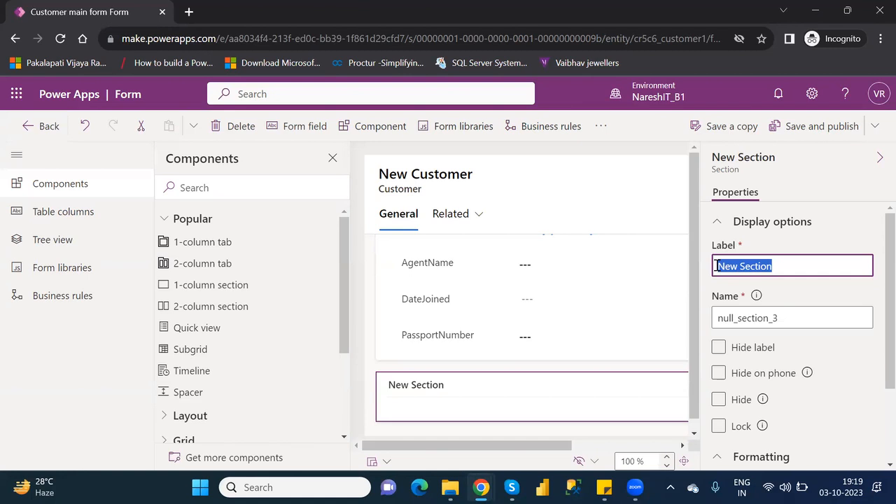
# Label the new section 'Location Details' and apply the change
pyautogui.write('Agent')
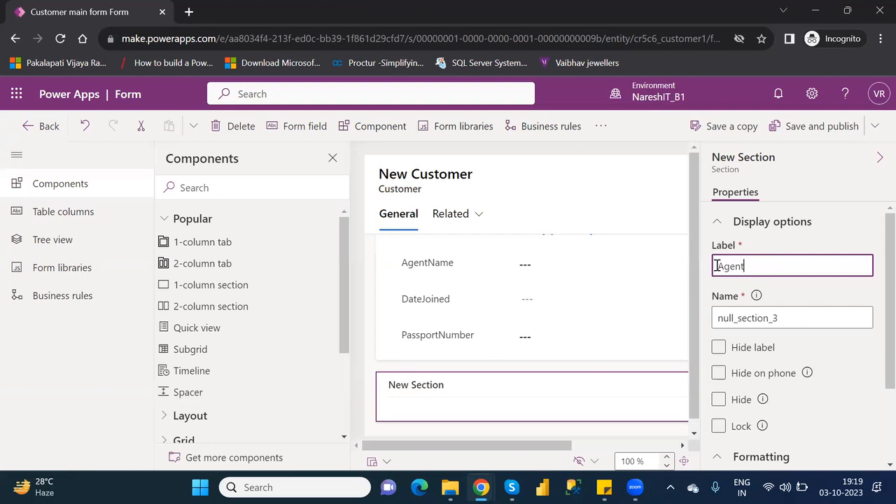
pyautogui.press('BackSpace')
pyautogui.press('BackSpace')
pyautogui.press('BackSpace')
pyautogui.press('BackSpace')
pyautogui.press('BackSpace')
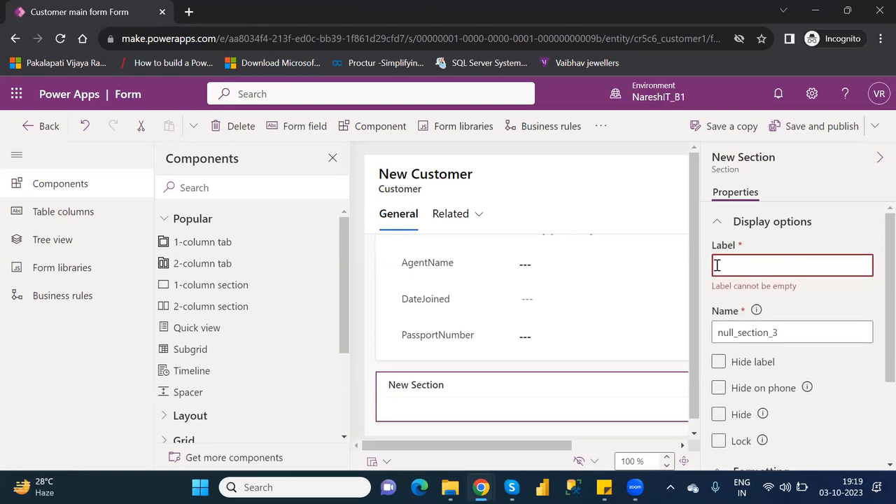
pyautogui.write('Location Details')
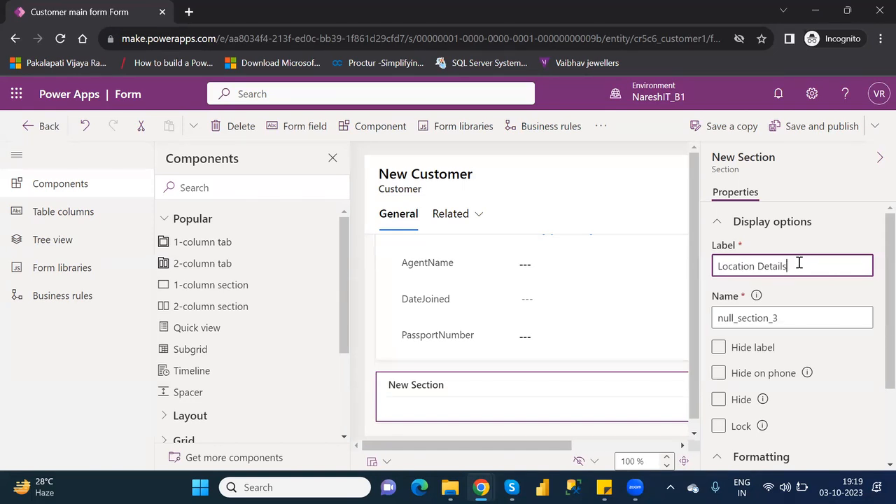
pyautogui.moveTo(792, 263); pyautogui.dragTo(745, 264)
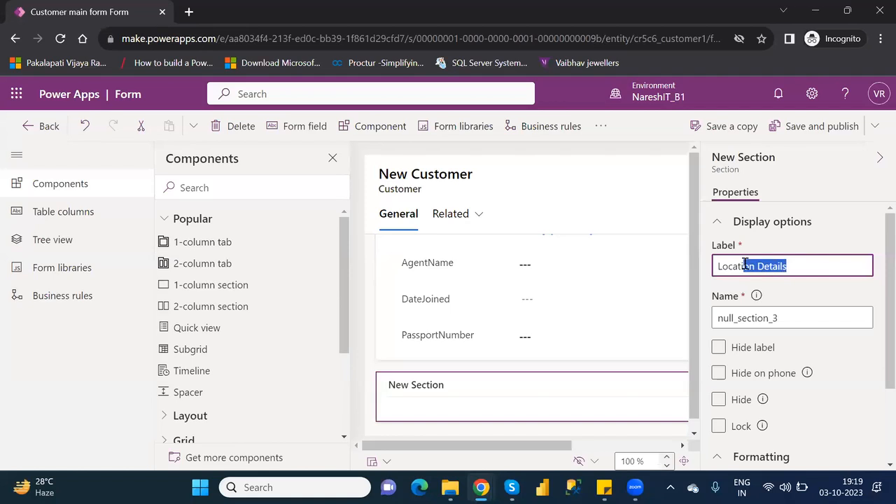
pyautogui.click(658, 373)
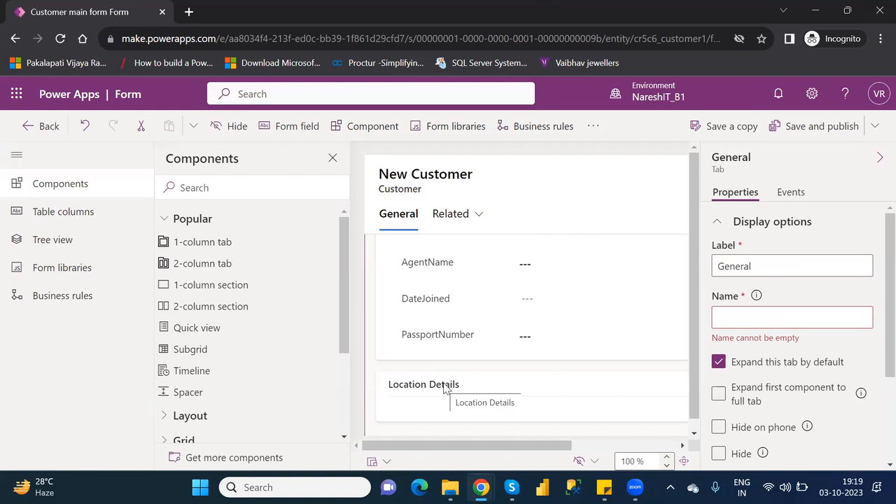
# Reselect the Location Details section and bring up the table columns list
pyautogui.click(502, 383)
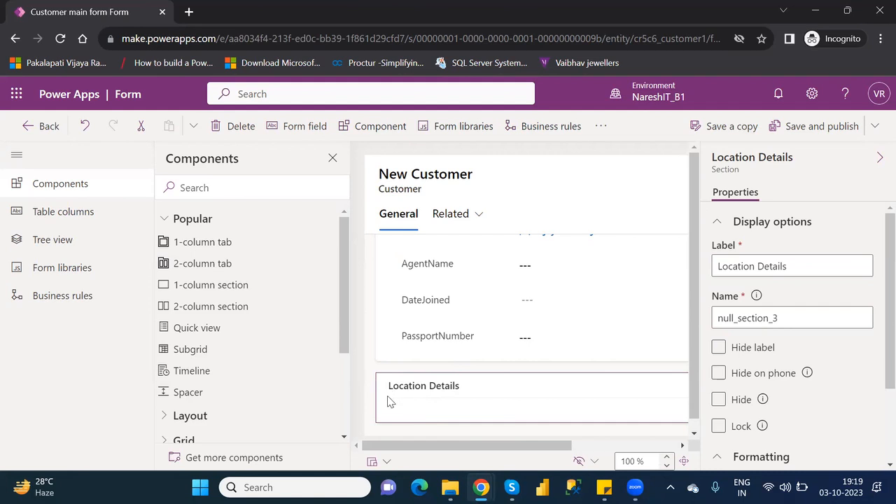
pyautogui.click(390, 352)
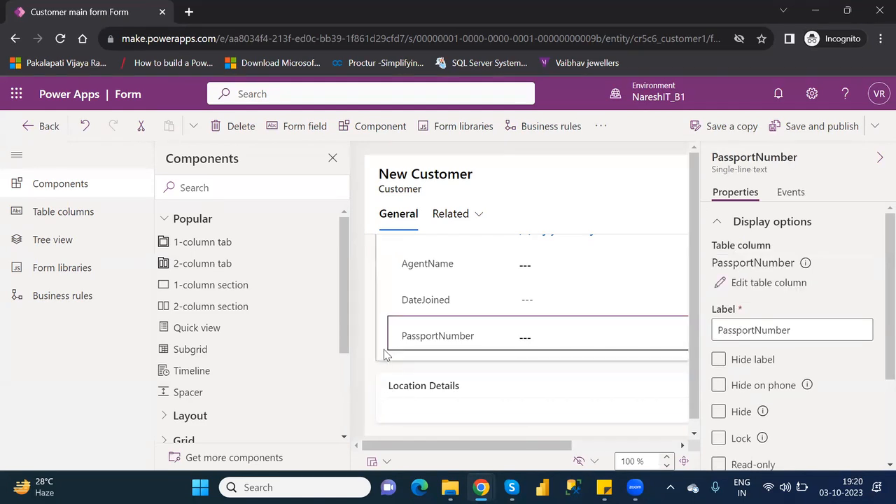
pyautogui.click(385, 355)
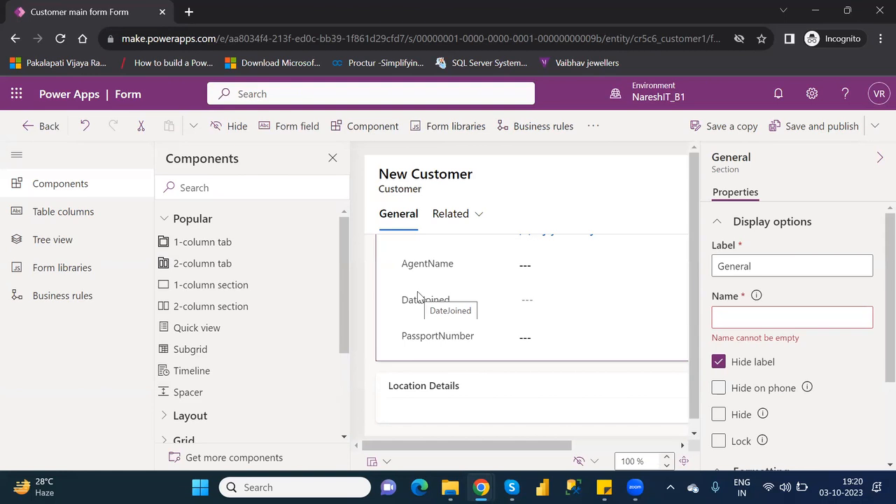
pyautogui.click(490, 384)
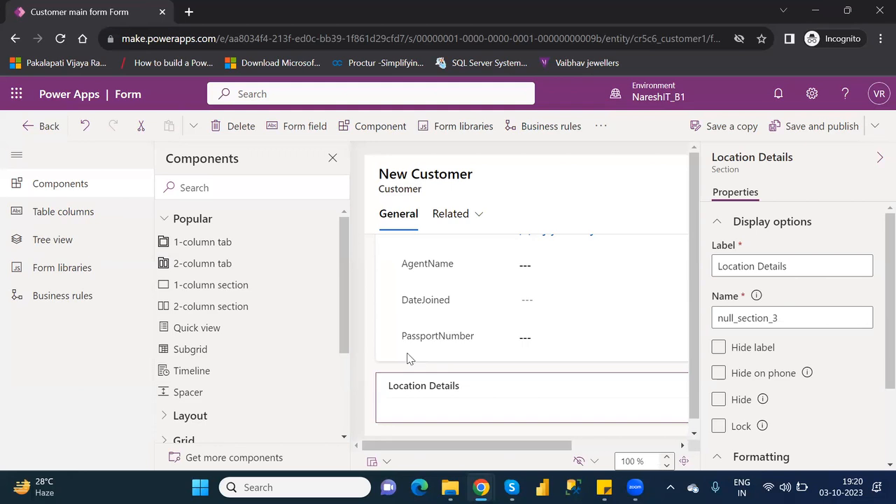
pyautogui.click(102, 222)
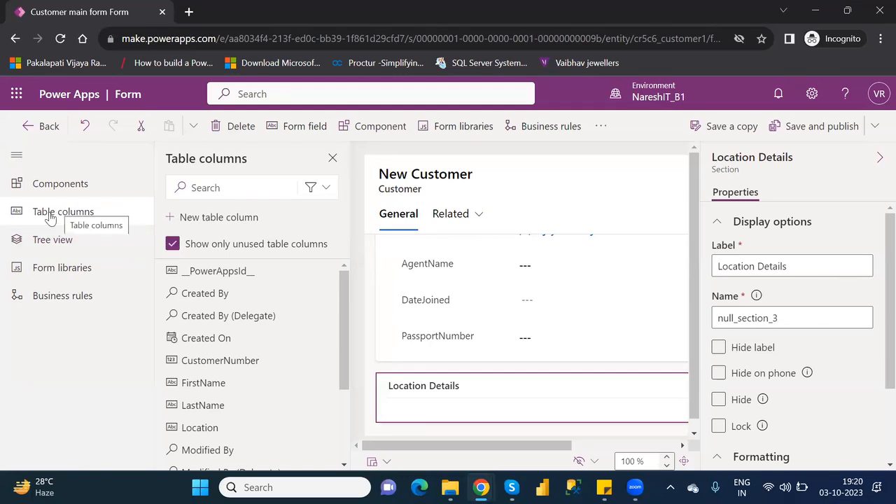
# Add the Location, VIPLevel and Status columns to the Location Details section
pyautogui.moveTo(266, 330)
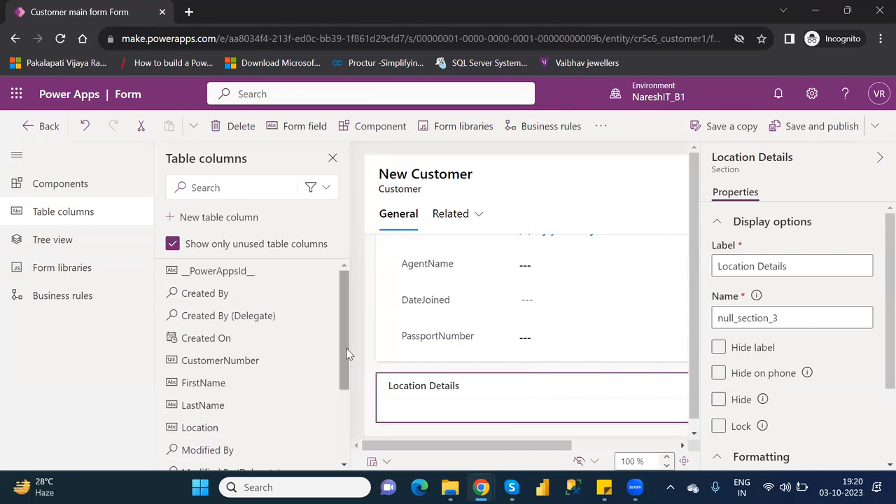
pyautogui.click(206, 432)
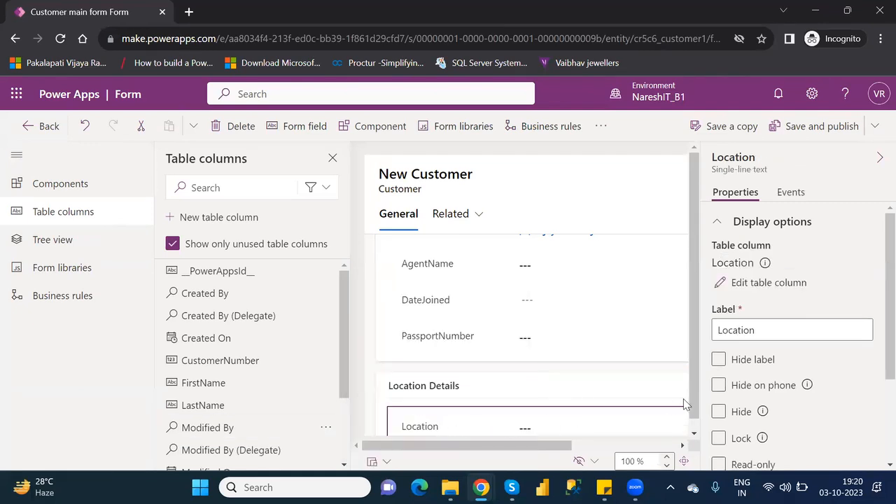
pyautogui.click(878, 158)
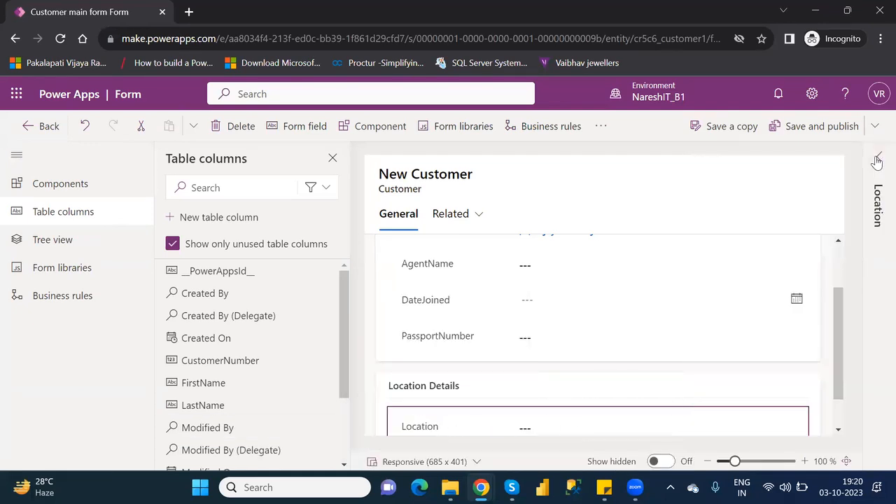
pyautogui.click(840, 340)
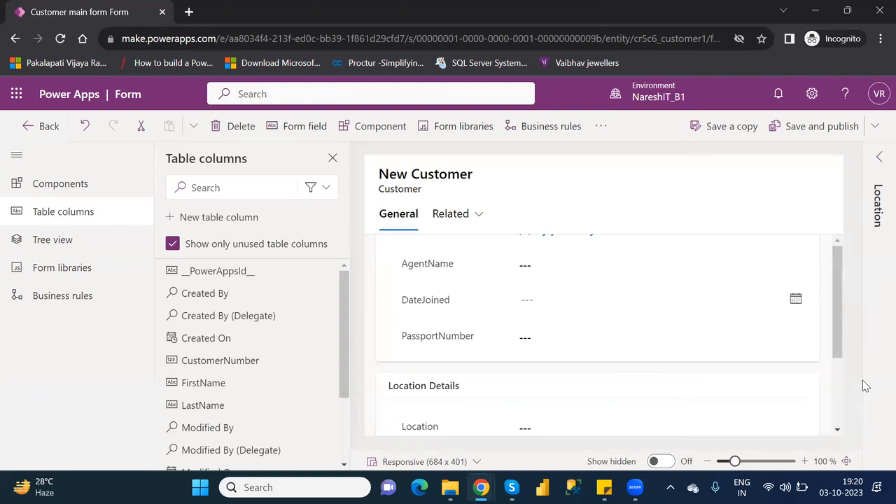
pyautogui.moveTo(837, 337); pyautogui.dragTo(851, 411)
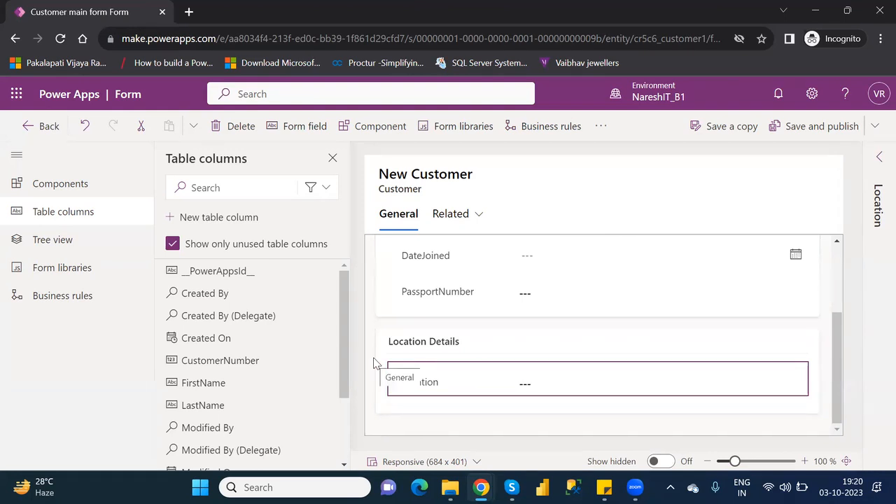
pyautogui.moveTo(345, 378); pyautogui.dragTo(346, 453)
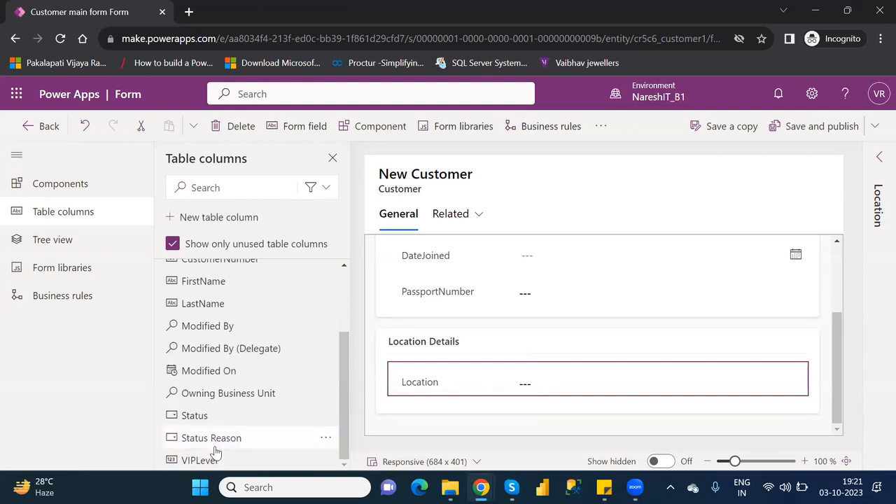
pyautogui.click(203, 465)
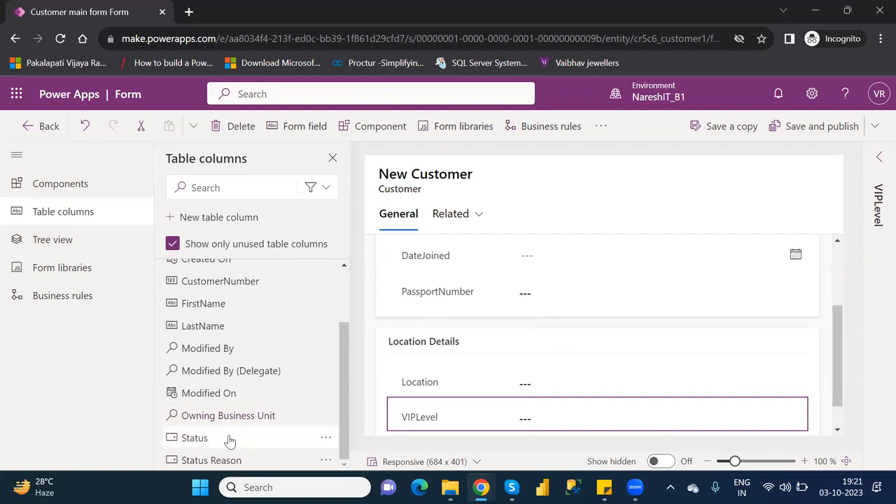
pyautogui.moveTo(231, 439)
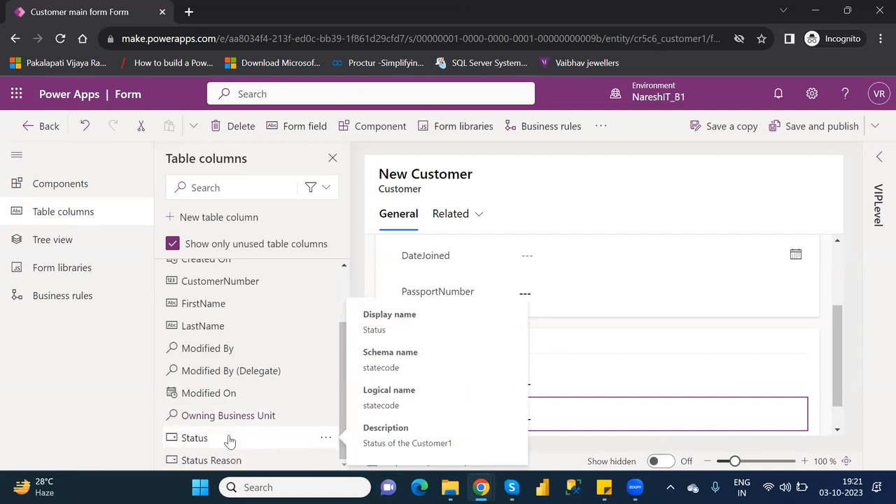
pyautogui.click(230, 438)
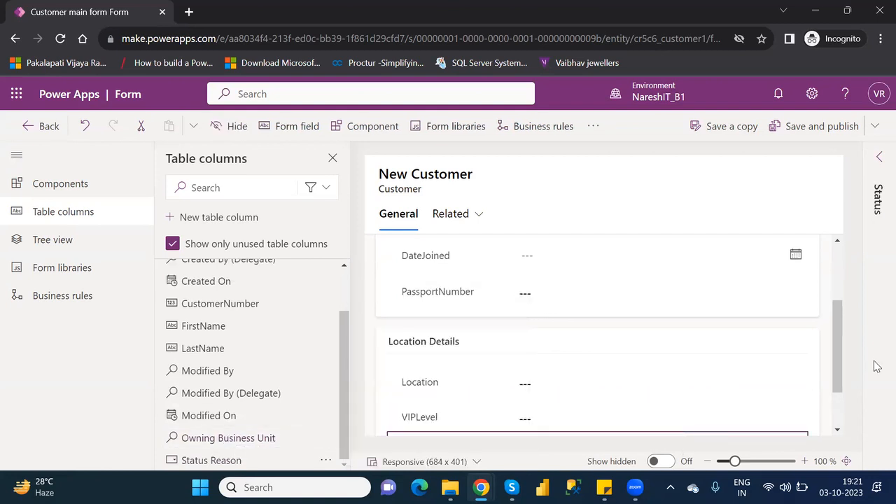
pyautogui.moveTo(838, 364); pyautogui.dragTo(852, 420)
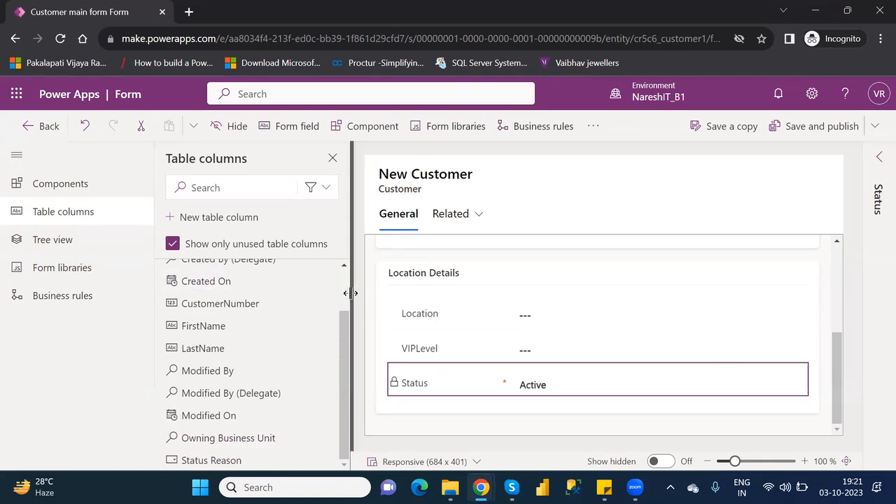
pyautogui.scroll(2, 345, 289)
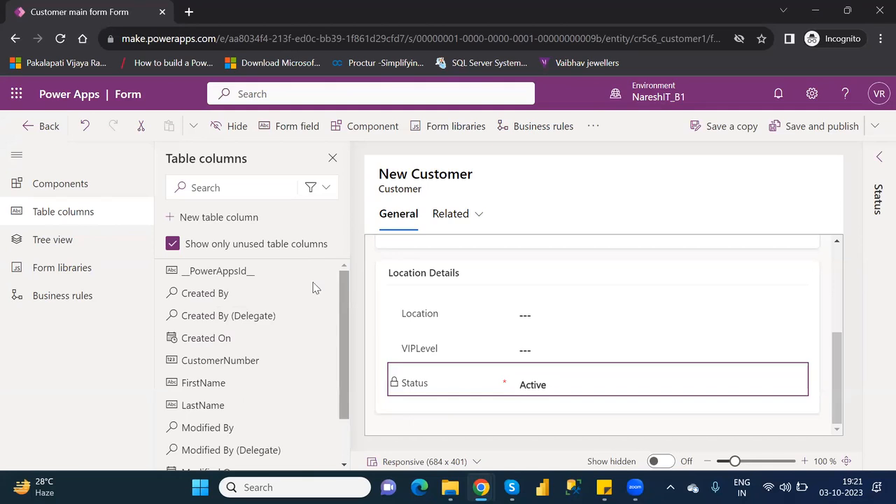
# Add a one-column New Section below Location Details
pyautogui.click(53, 182)
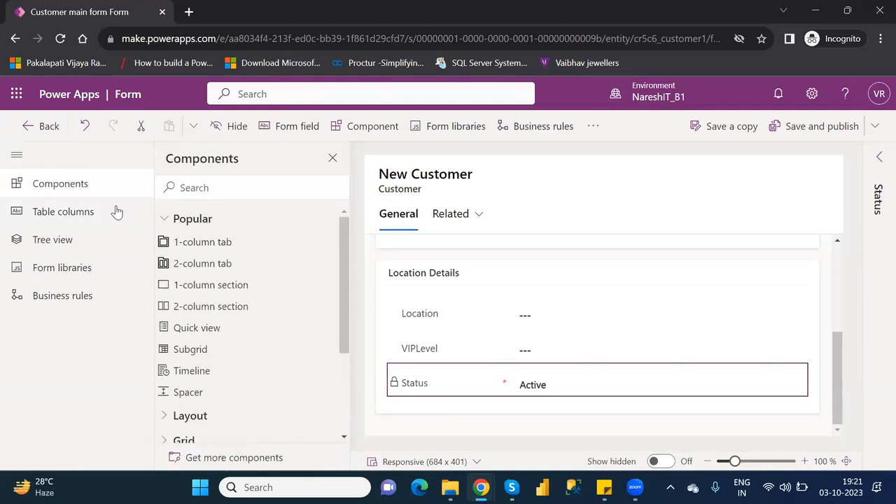
pyautogui.click(224, 287)
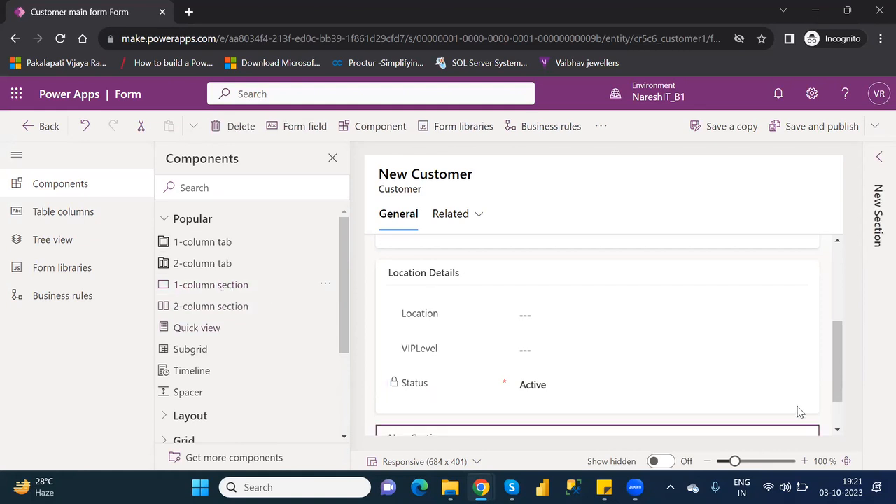
pyautogui.scroll(-1, 837, 379)
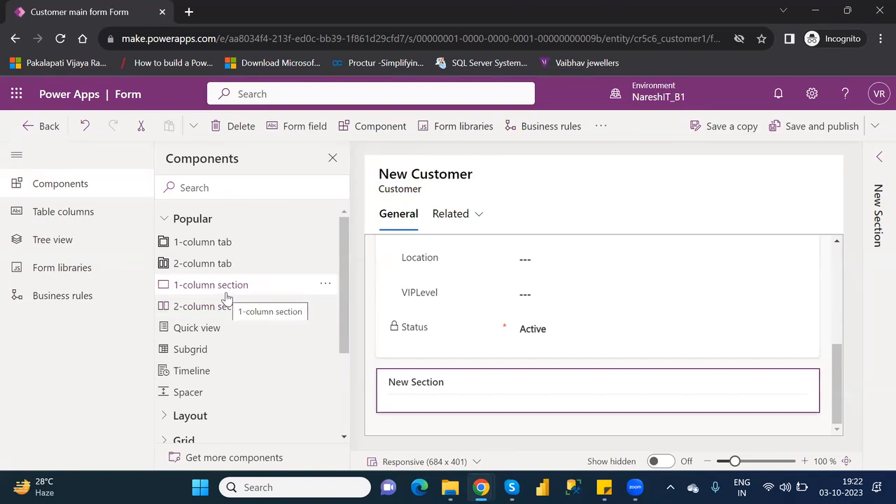
# Add two one-column tabs, then delete both New Tabs again
pyautogui.click(208, 247)
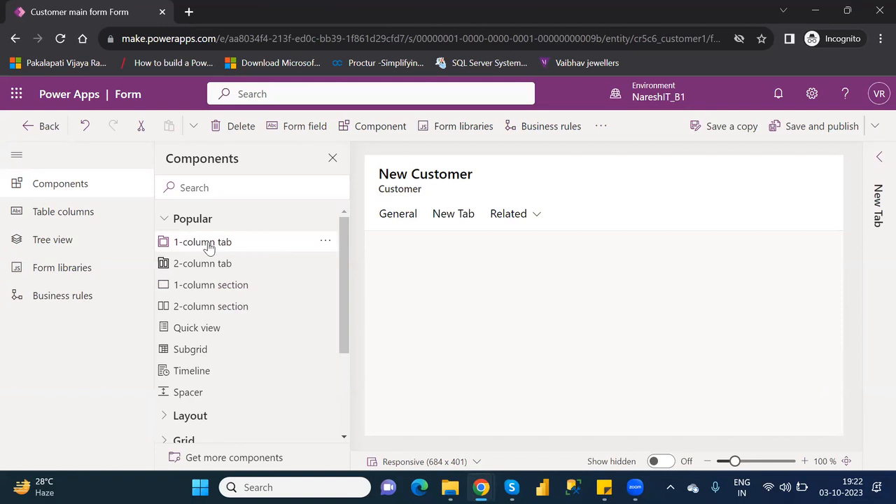
pyautogui.click(208, 247)
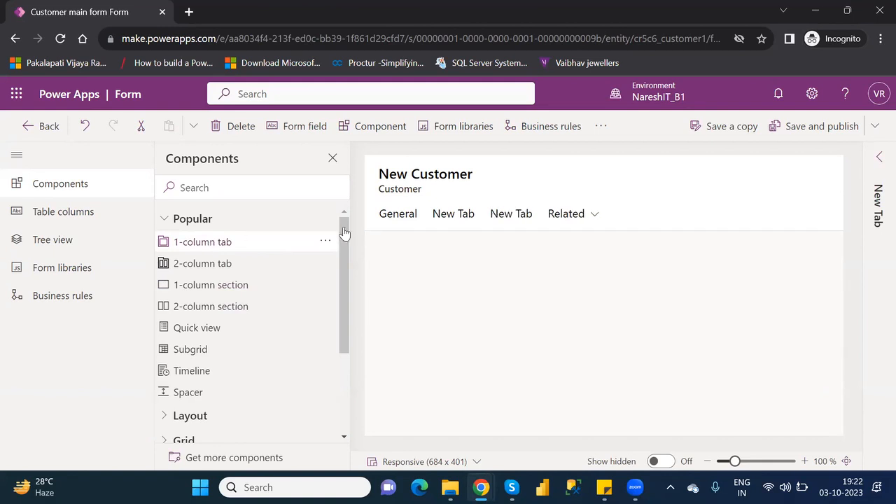
pyautogui.click(452, 218)
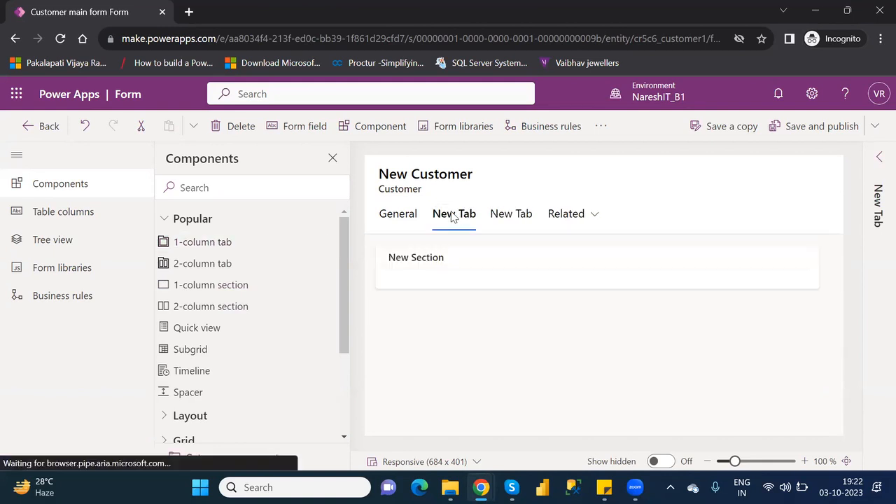
pyautogui.click(236, 131)
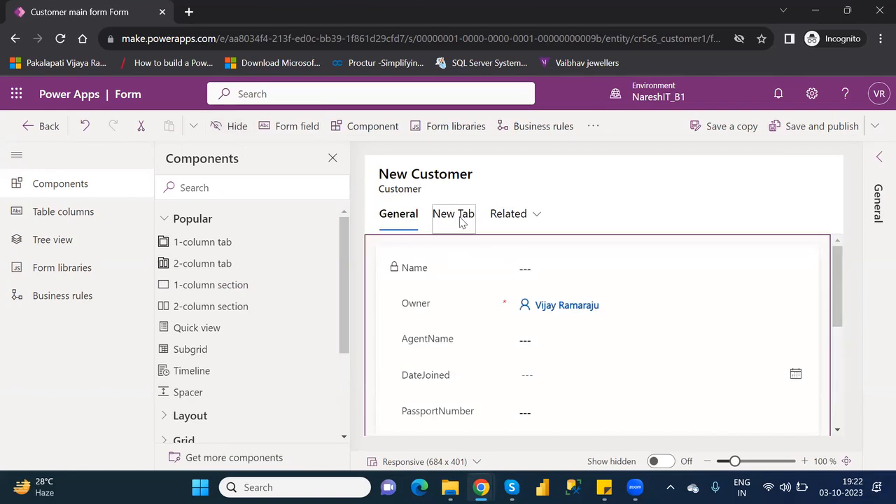
pyautogui.click(459, 218)
pyautogui.click(242, 130)
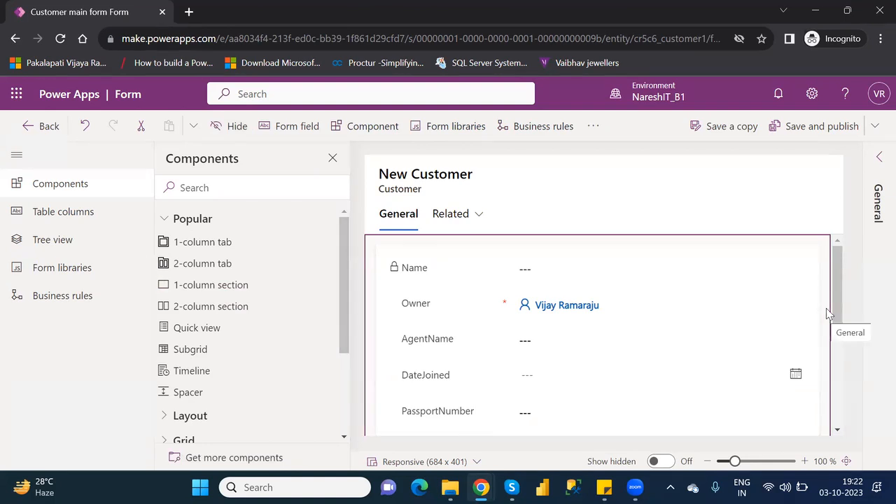
pyautogui.scroll(-4, 839, 301)
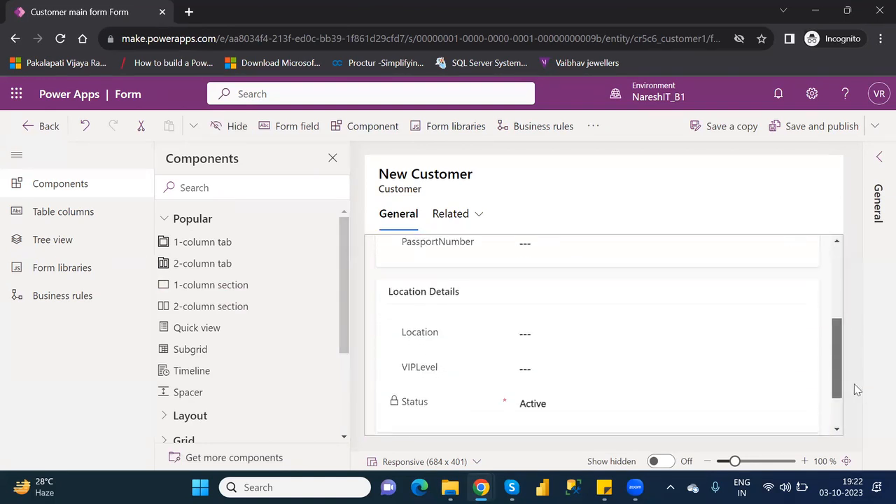
# Remove the AgentName field from the form
pyautogui.scroll(3, 866, 336)
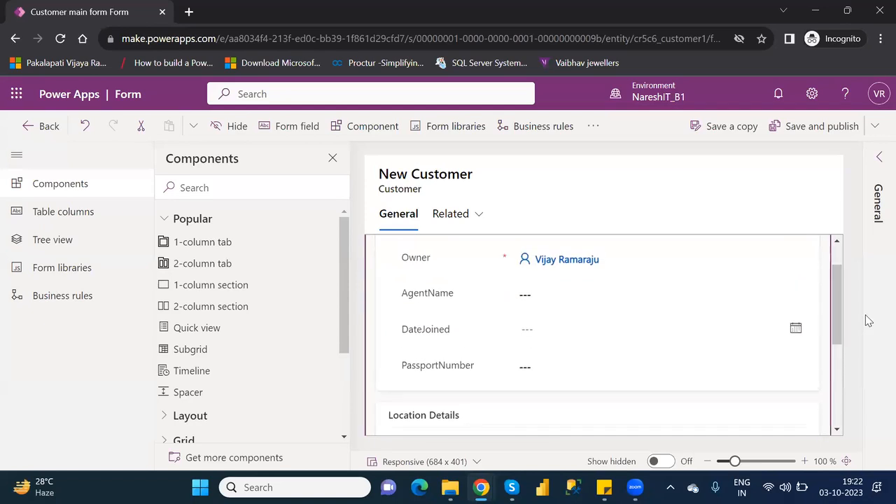
pyautogui.click(448, 294)
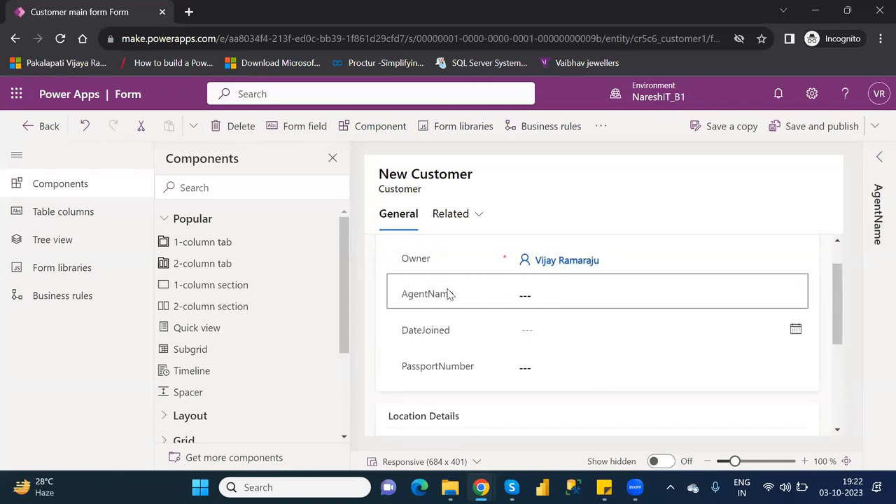
pyautogui.press('Delete')
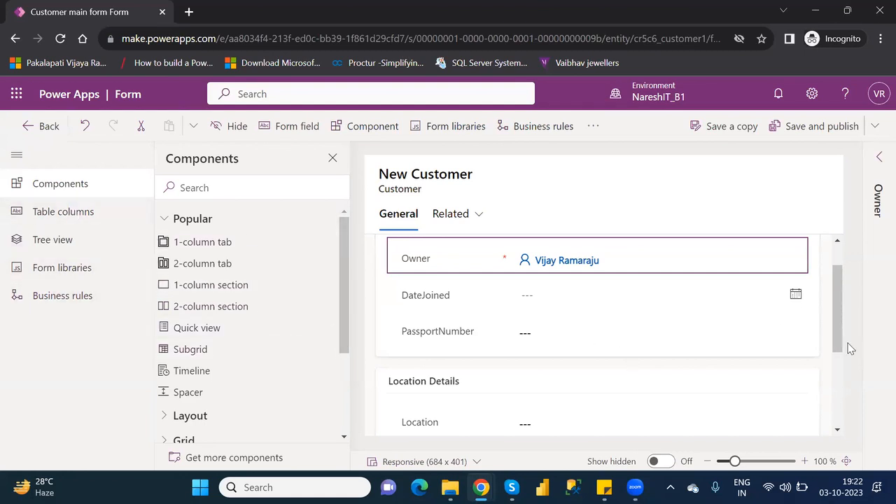
# Select the empty New Section and show its properties
pyautogui.moveTo(837, 335); pyautogui.dragTo(866, 436)
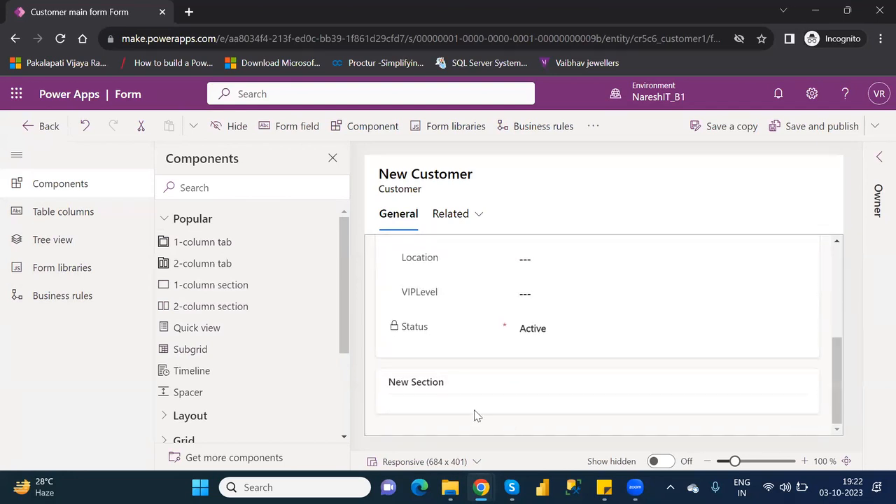
pyautogui.click(434, 385)
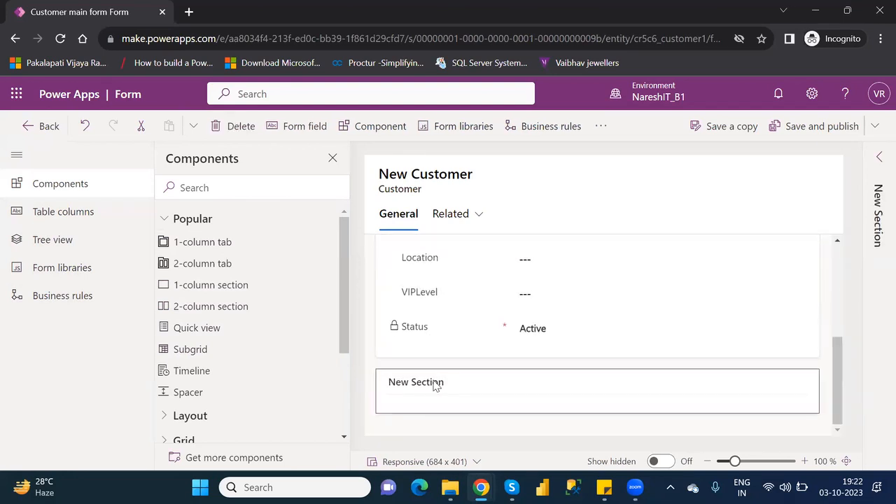
pyautogui.click(880, 157)
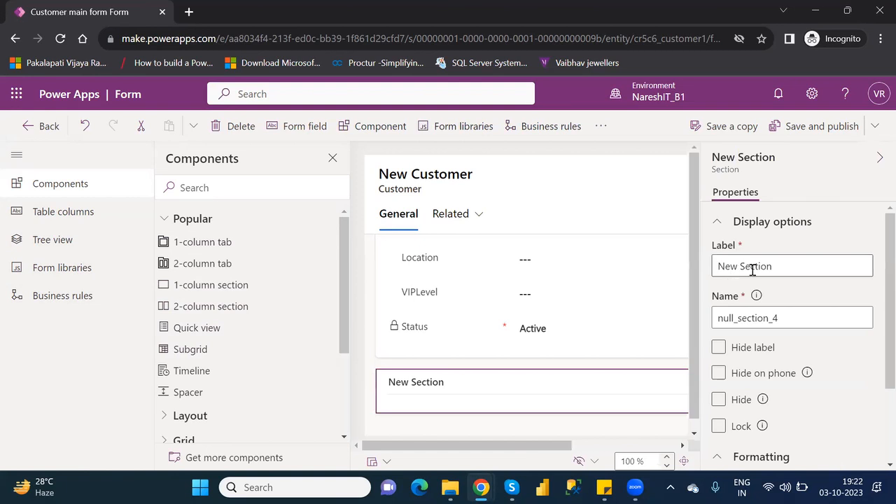
# Replace the 'New Section' label with 'Agent Details' and bring up the table columns
pyautogui.click(781, 268)
pyautogui.tripleClick(781, 268)
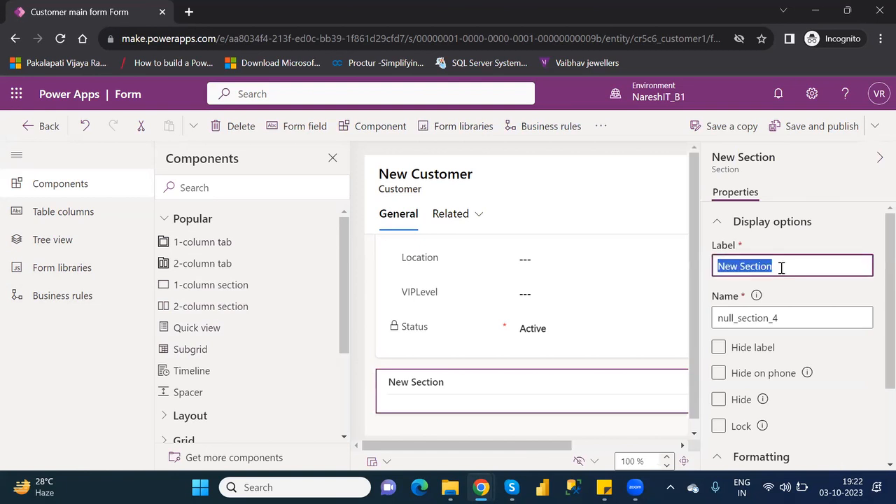
pyautogui.write('Agent ')
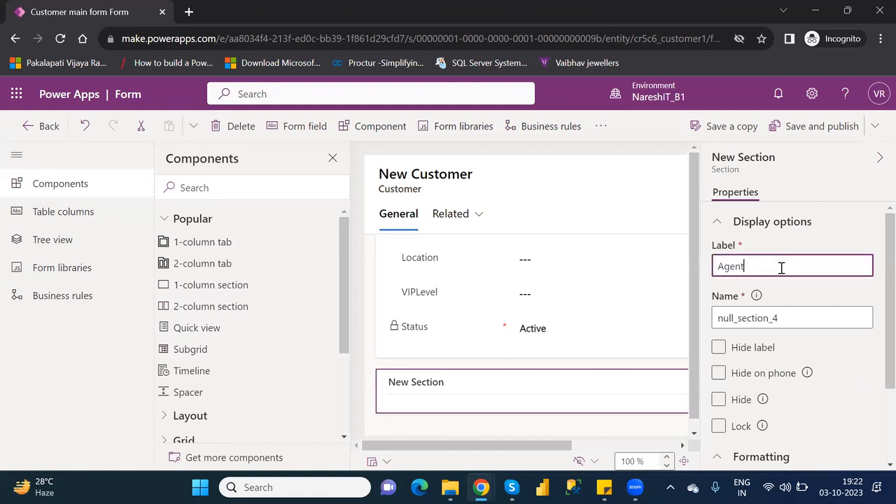
pyautogui.write('Details')
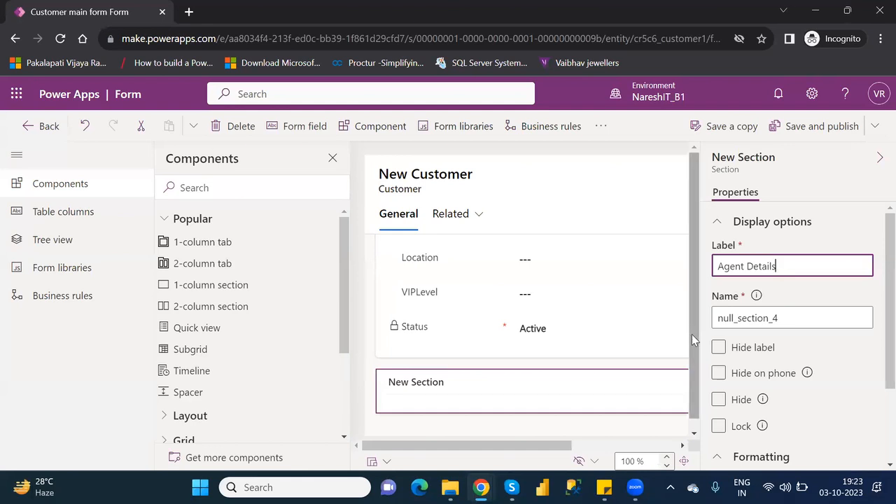
pyautogui.scroll(-1, 691, 334)
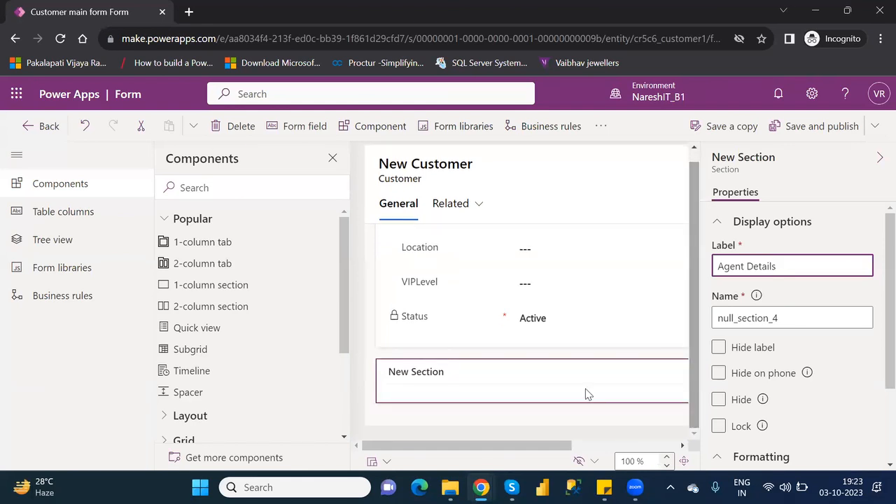
pyautogui.click(43, 211)
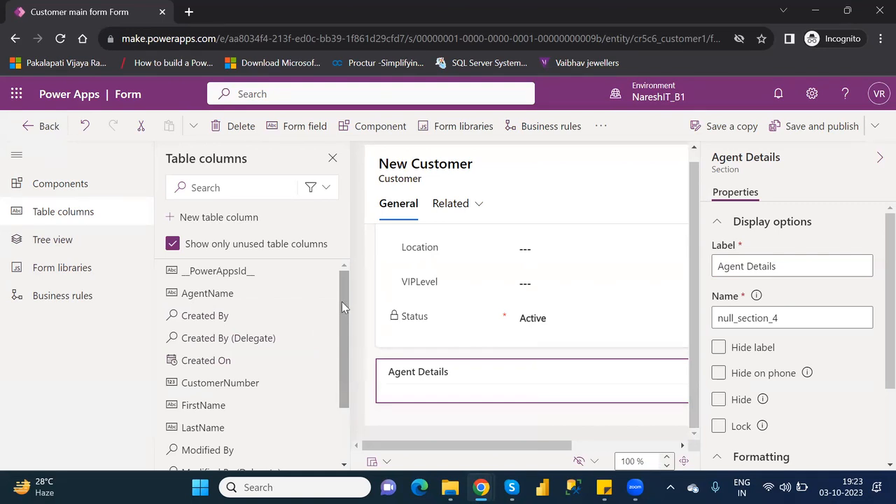
# Add the AgentName column into the Agent Details section
pyautogui.moveTo(342, 302); pyautogui.dragTo(348, 370)
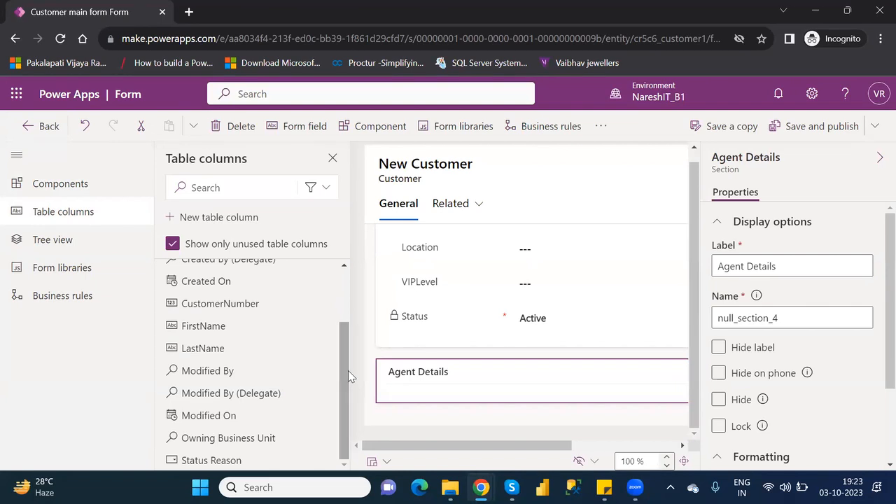
pyautogui.moveTo(348, 370); pyautogui.dragTo(356, 317)
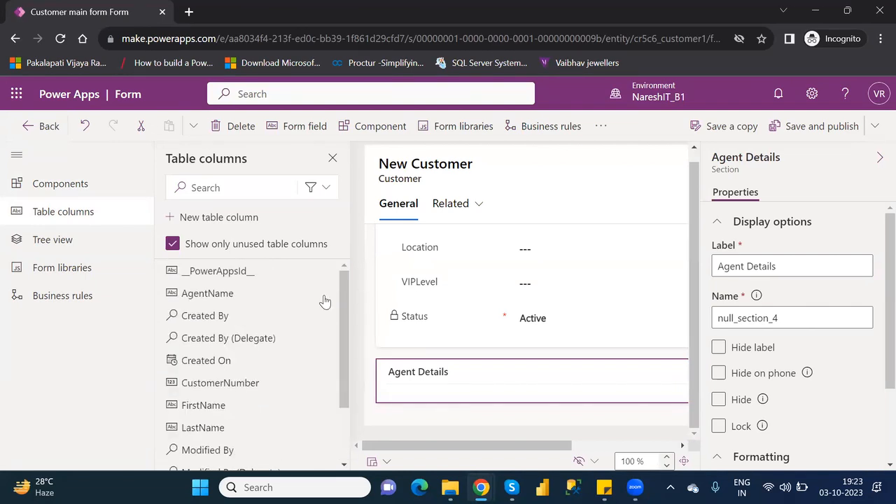
pyautogui.click(212, 299)
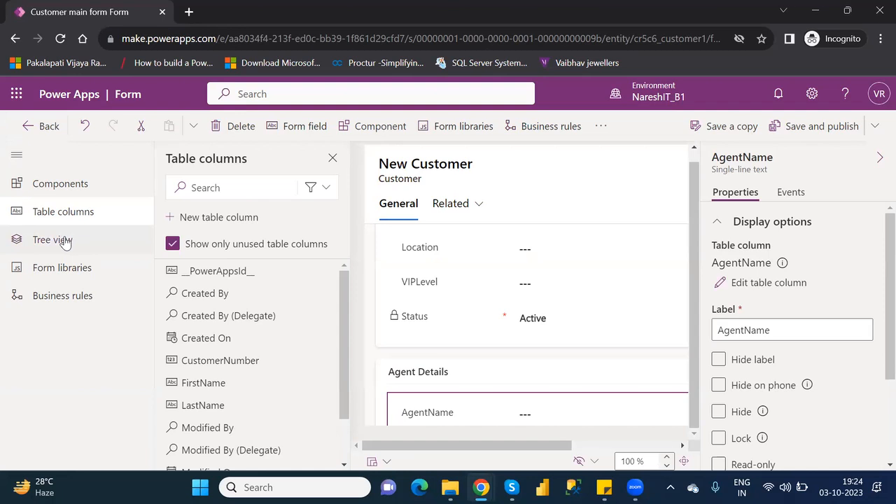
# Browse the Tree view, expanding Location Details and toggling the Customer main form node
pyautogui.click(63, 240)
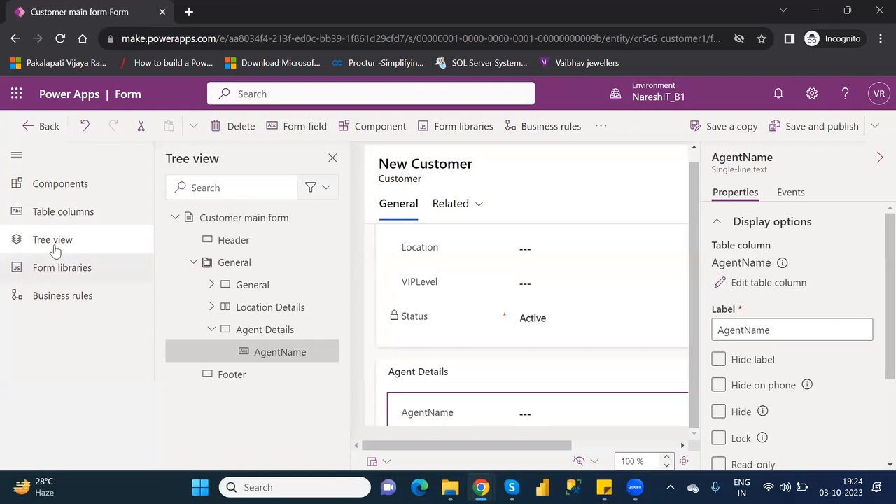
pyautogui.click(210, 306)
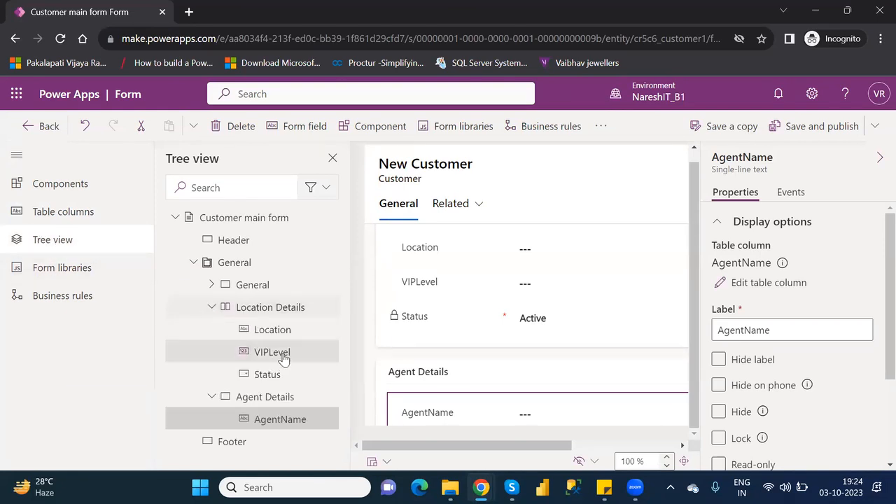
pyautogui.moveTo(283, 358); pyautogui.dragTo(284, 329)
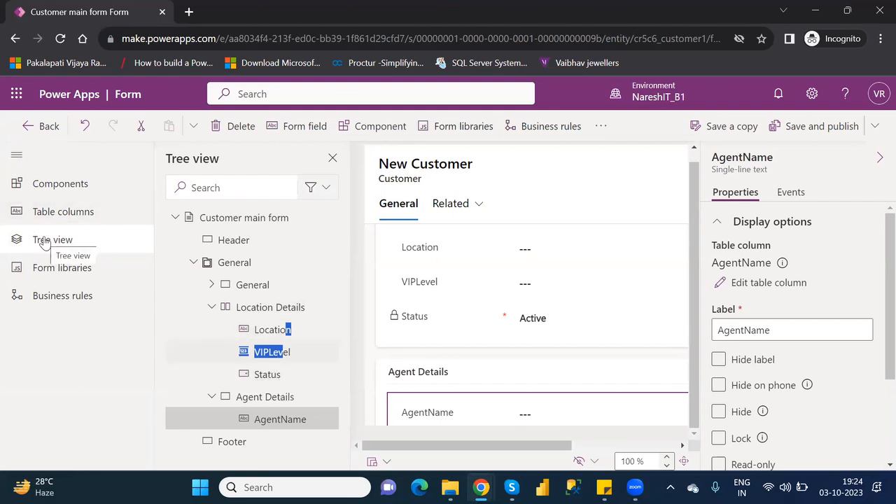
pyautogui.click(174, 218)
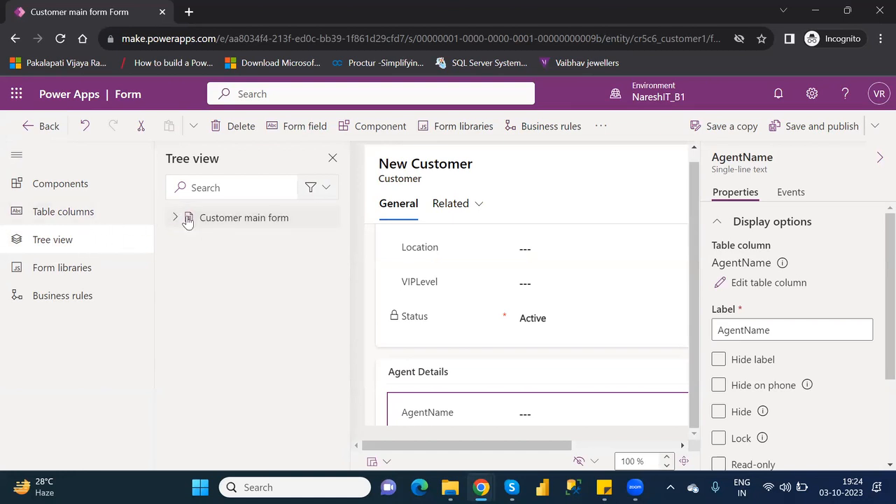
pyautogui.click(176, 218)
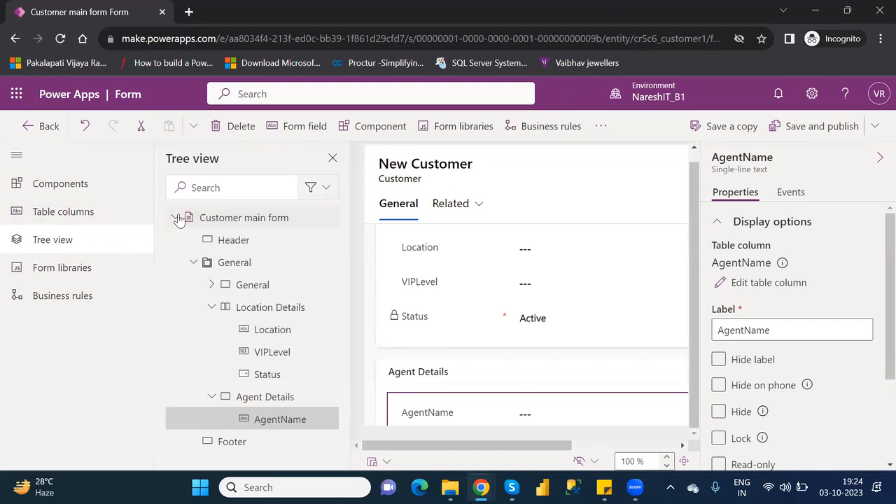
pyautogui.click(59, 183)
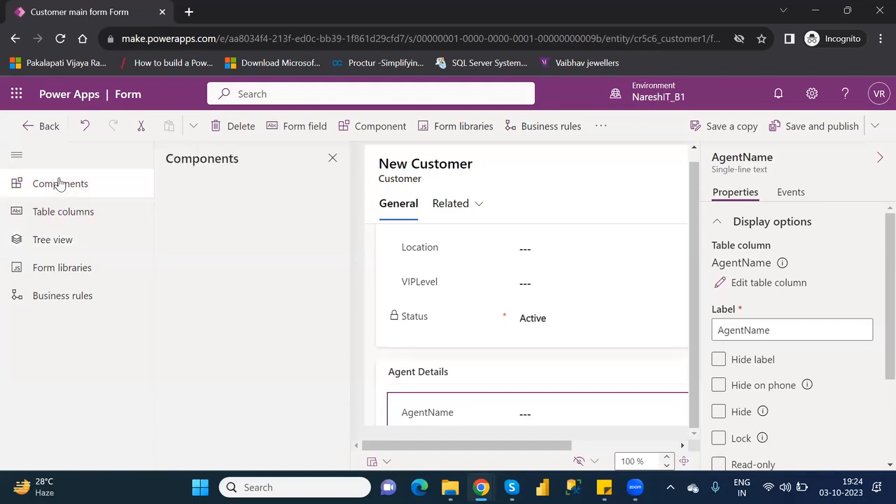
# Show the unused table columns and try moving VIPLevel within Location Details, below Location
pyautogui.click(82, 214)
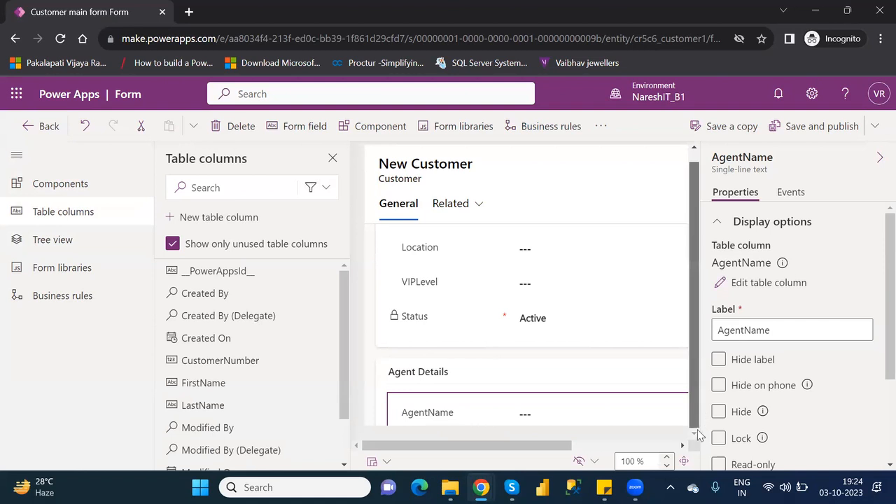
pyautogui.scroll(1, 703, 343)
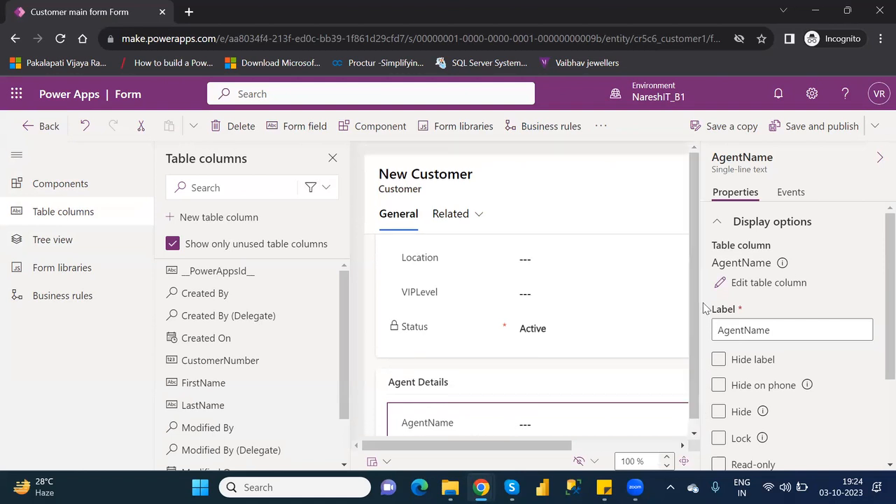
pyautogui.hscroll(3, 605, 453)
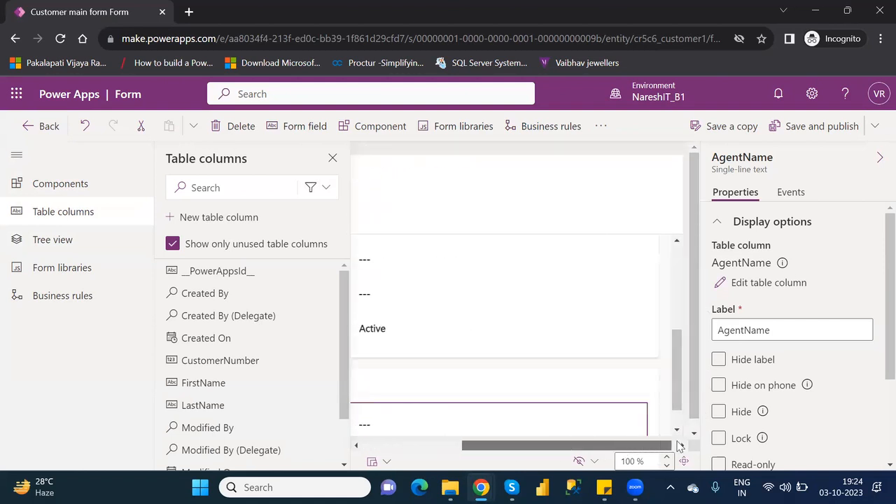
pyautogui.moveTo(669, 365); pyautogui.dragTo(674, 320)
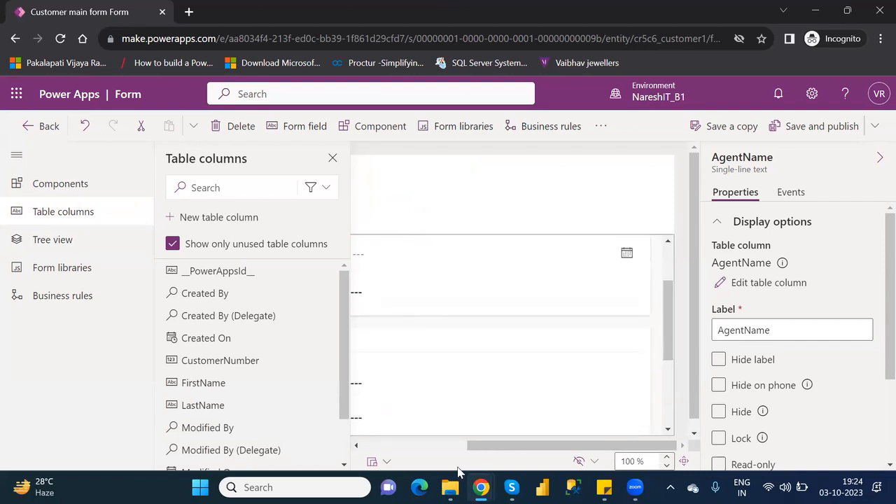
pyautogui.moveTo(479, 445); pyautogui.dragTo(358, 438)
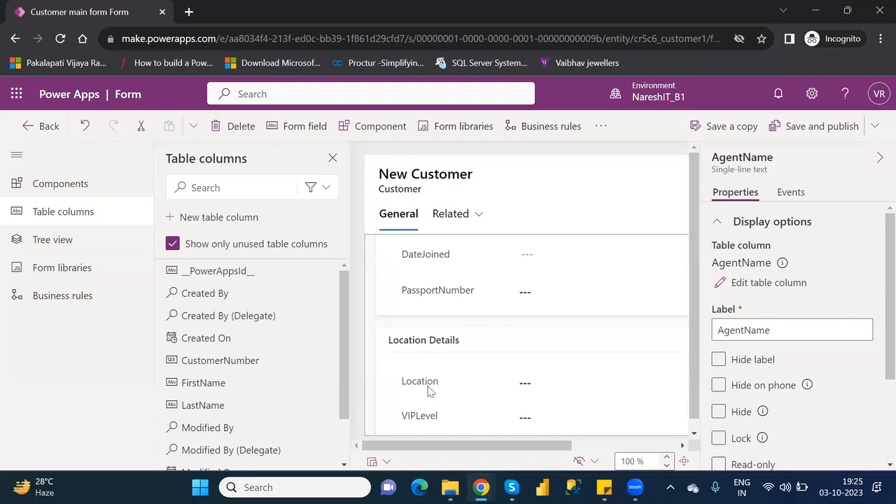
pyautogui.moveTo(422, 420)
pyautogui.mouseDown()
pyautogui.moveTo(422, 366)
pyautogui.moveTo(424, 413)
pyautogui.moveTo(422, 404)
pyautogui.mouseUp()
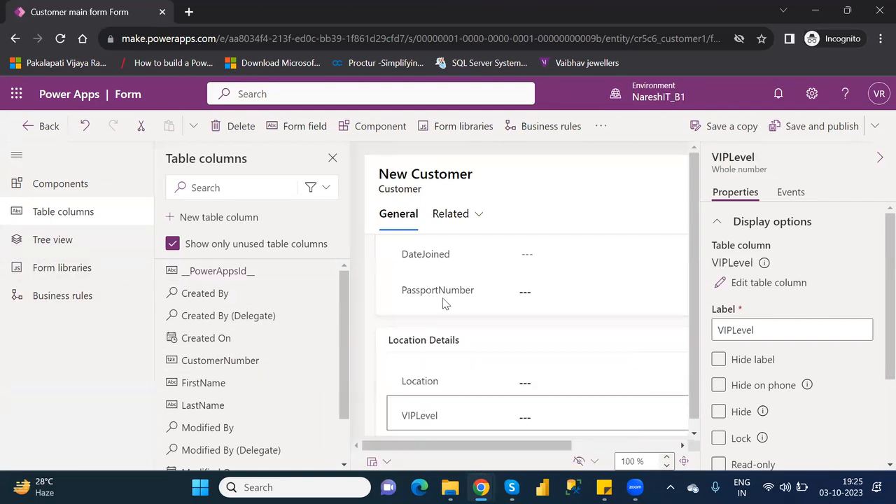
# In Tree view, inspect the General, Location Details and Agent Details sections, then return to Components
pyautogui.click(73, 250)
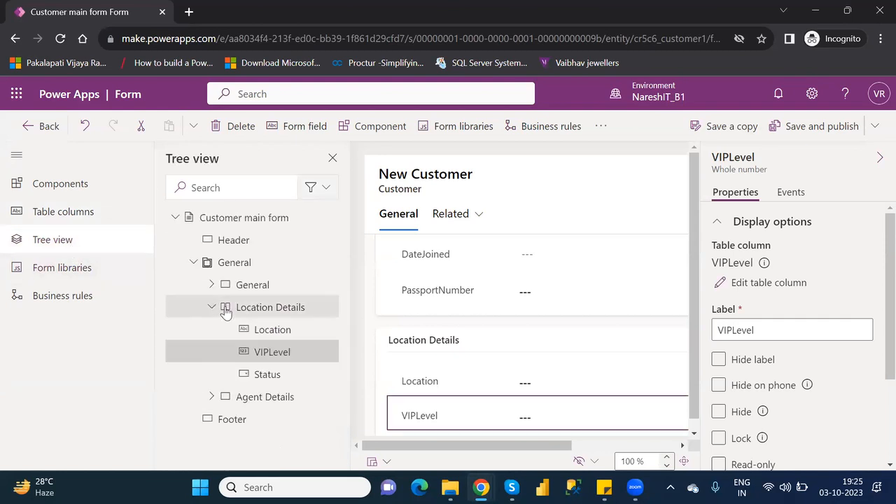
pyautogui.click(212, 308)
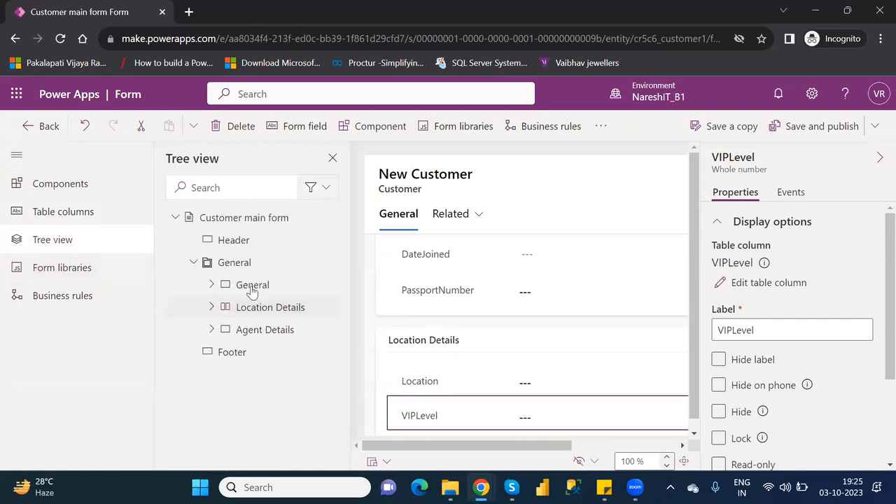
pyautogui.click(212, 285)
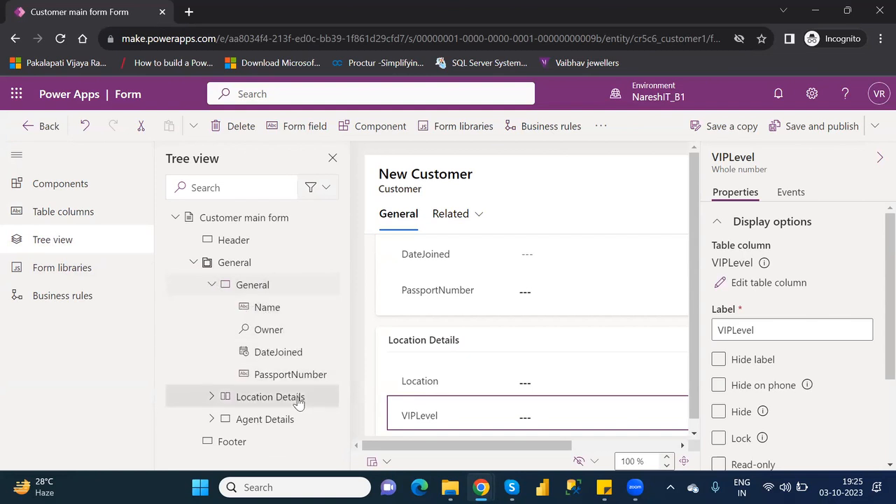
pyautogui.click(213, 285)
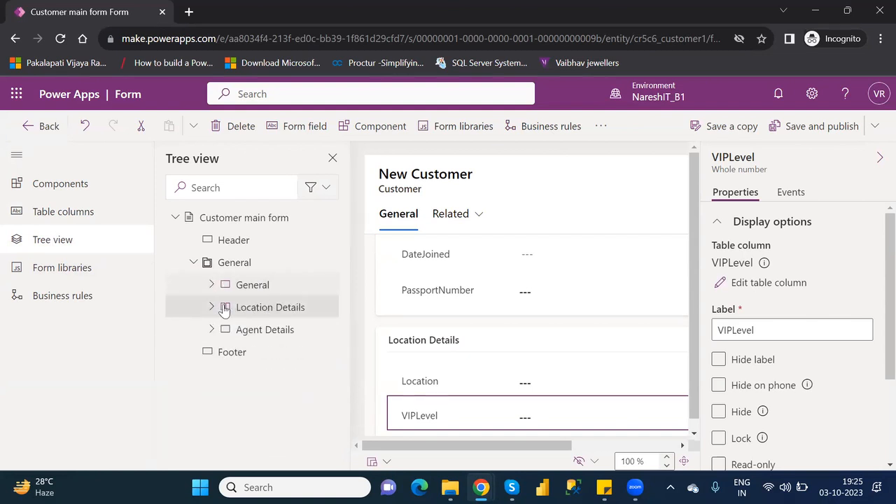
pyautogui.click(212, 307)
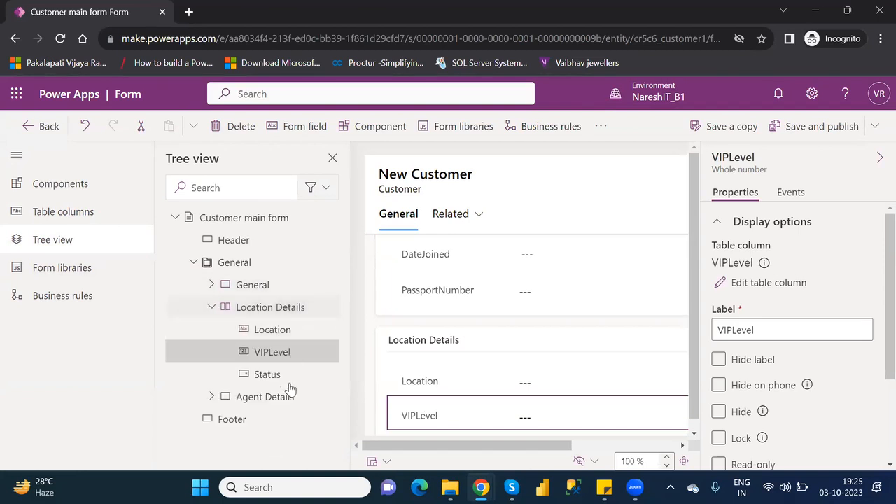
pyautogui.click(214, 308)
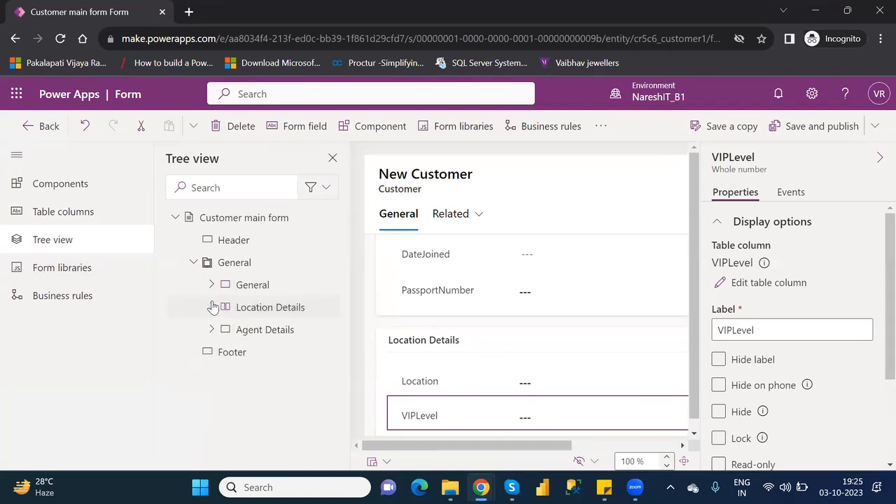
pyautogui.click(211, 332)
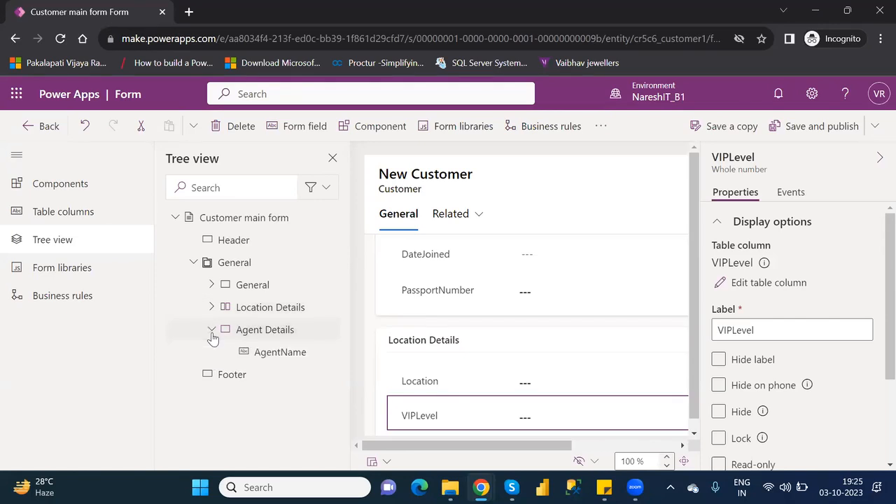
pyautogui.click(212, 333)
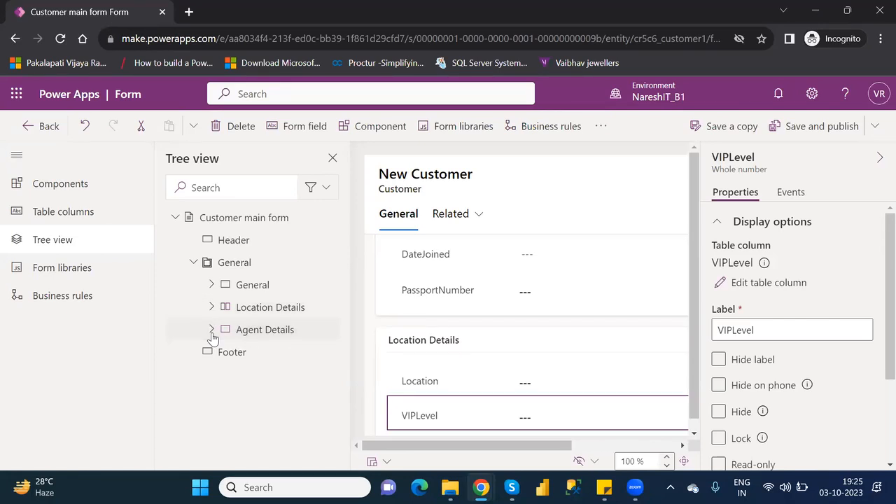
pyautogui.click(50, 180)
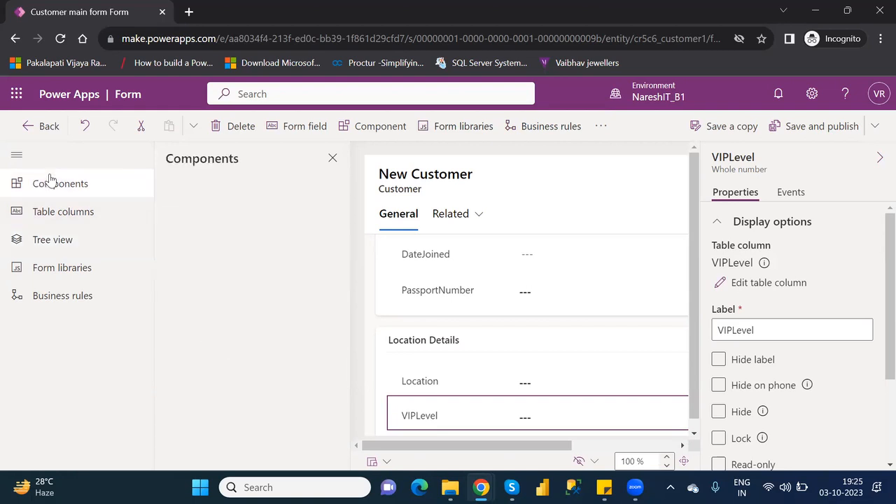
# Close the components panel and select the form header to show its properties
pyautogui.click(333, 158)
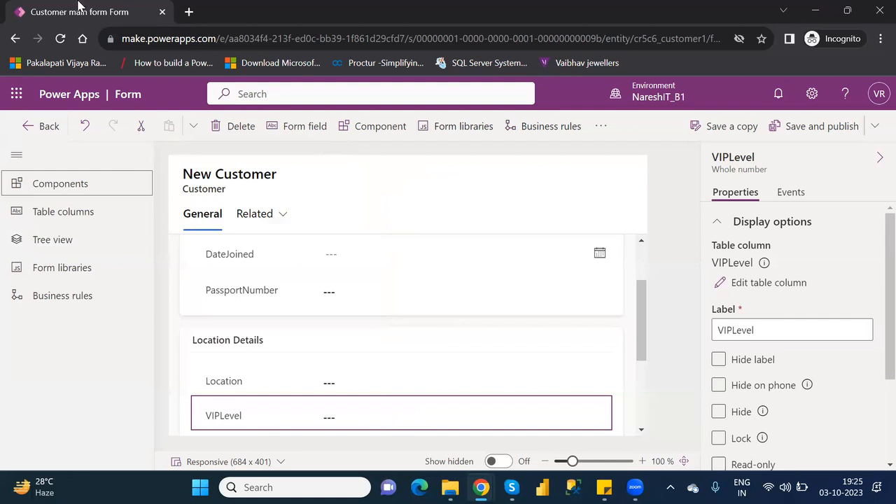
pyautogui.click(257, 182)
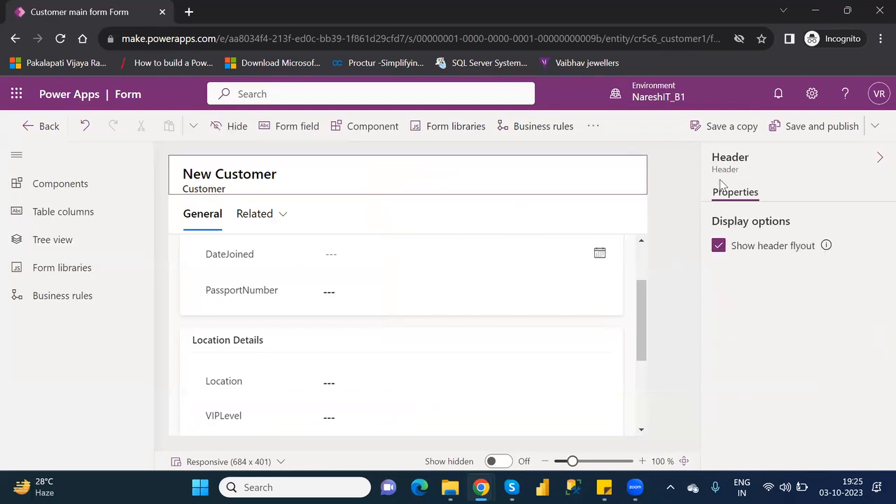
pyautogui.click(880, 159)
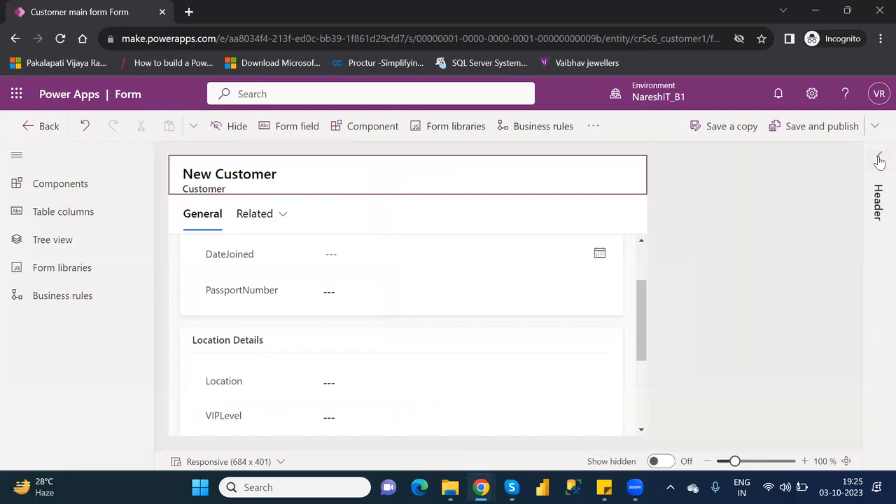
pyautogui.click(879, 158)
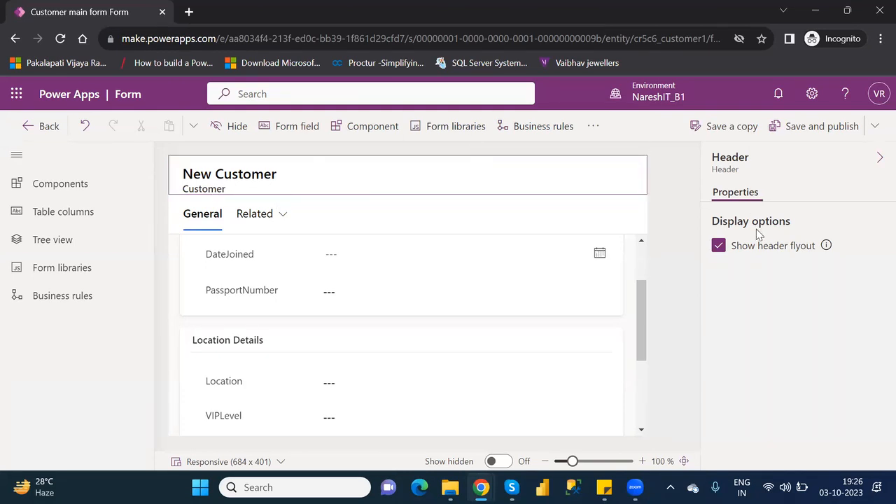
# Toggle the header flyout off and on, leaving Show header flyout enabled
pyautogui.click(718, 244)
pyautogui.click(719, 246)
pyautogui.click(719, 246)
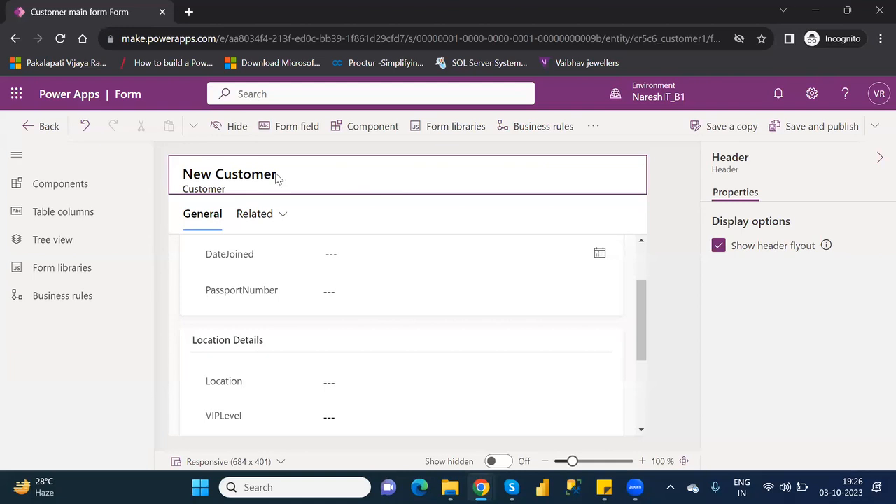
pyautogui.click(242, 175)
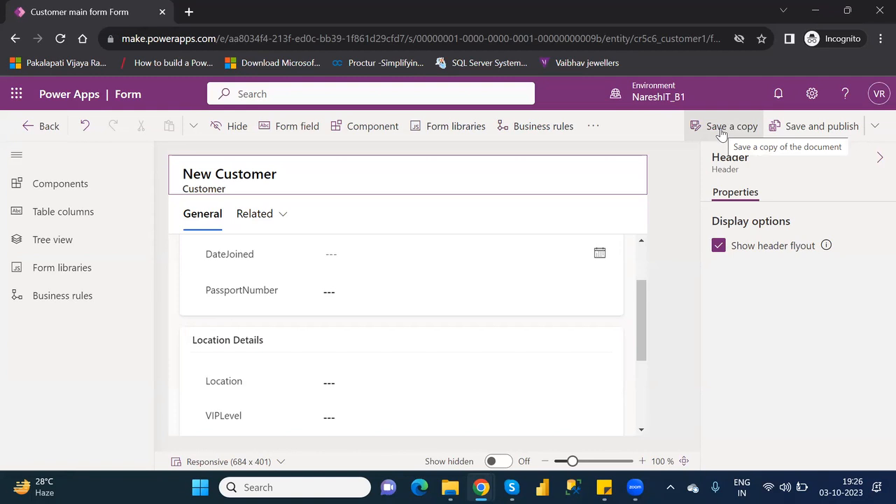
# Save and publish the Customer main form, then leave the designer for the forms list
pyautogui.click(812, 126)
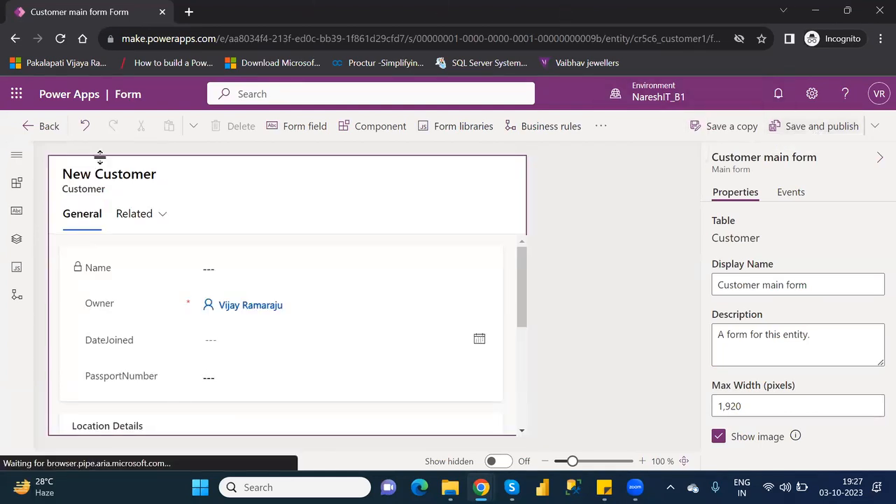
pyautogui.click(107, 174)
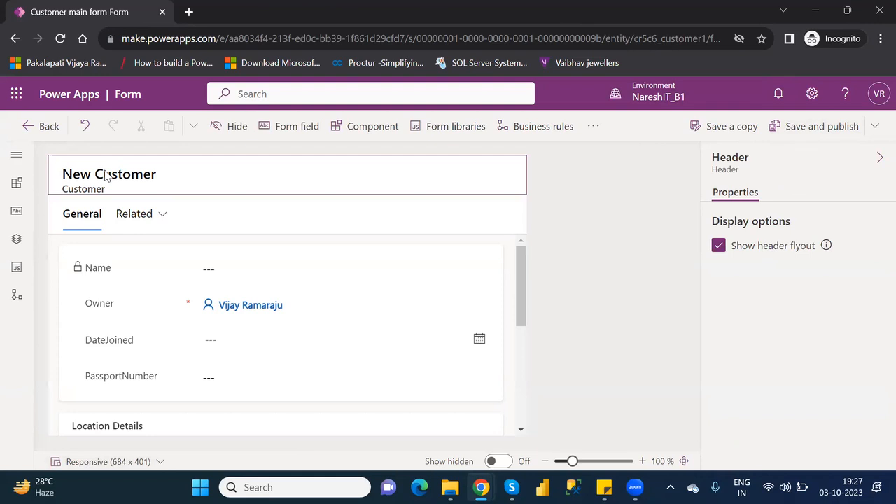
pyautogui.click(49, 125)
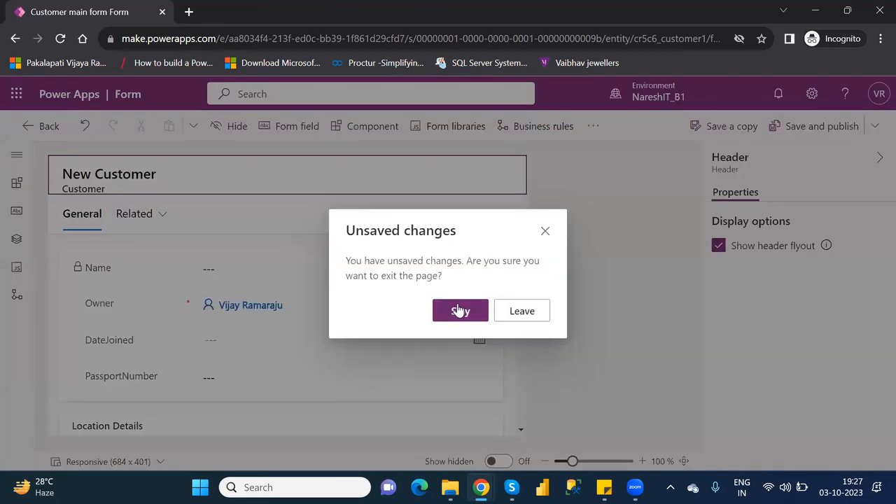
pyautogui.click(523, 313)
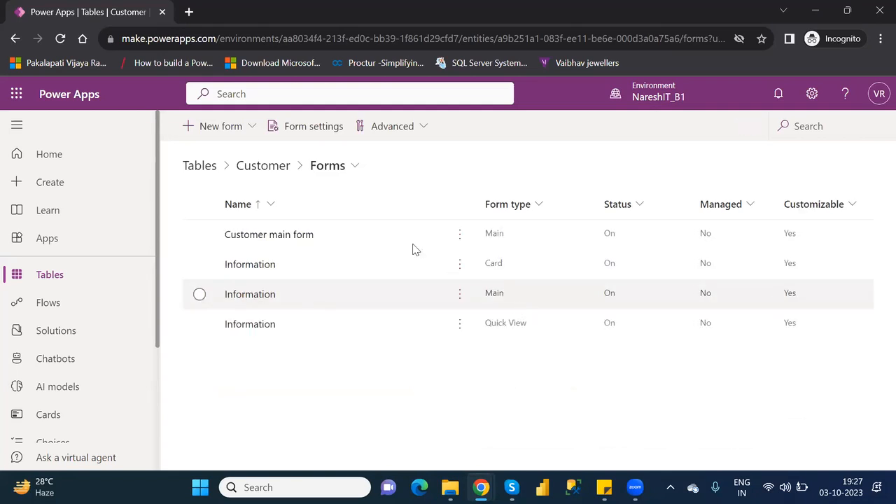
pyautogui.click(336, 238)
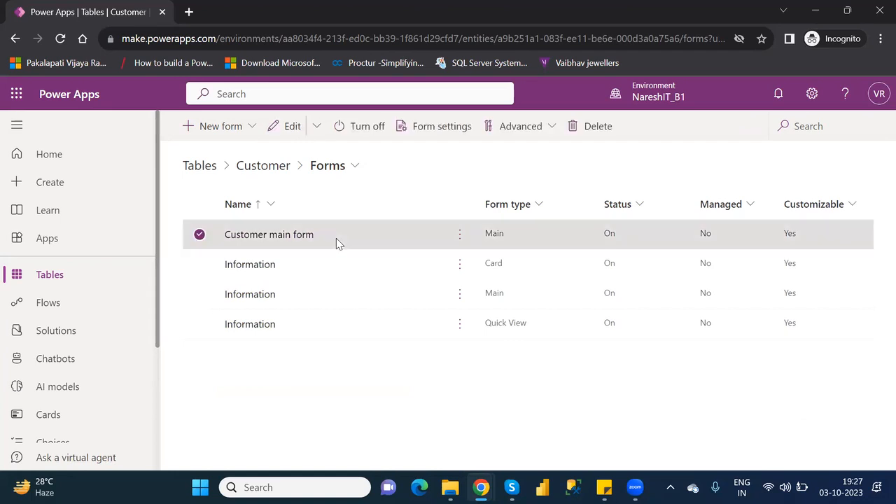
pyautogui.click(460, 238)
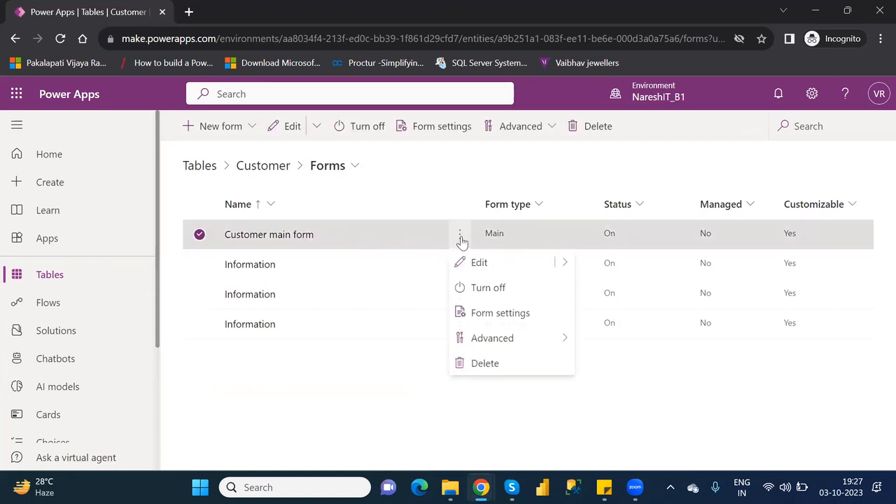
pyautogui.moveTo(504, 343)
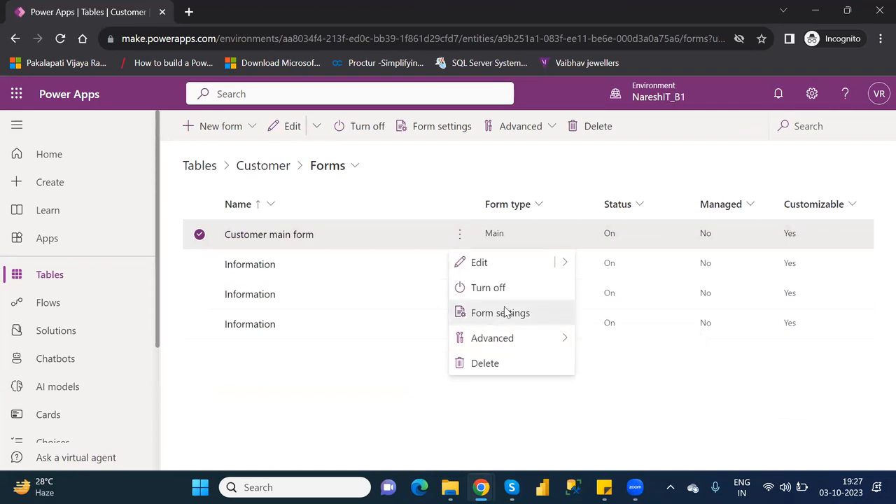
pyautogui.click(506, 313)
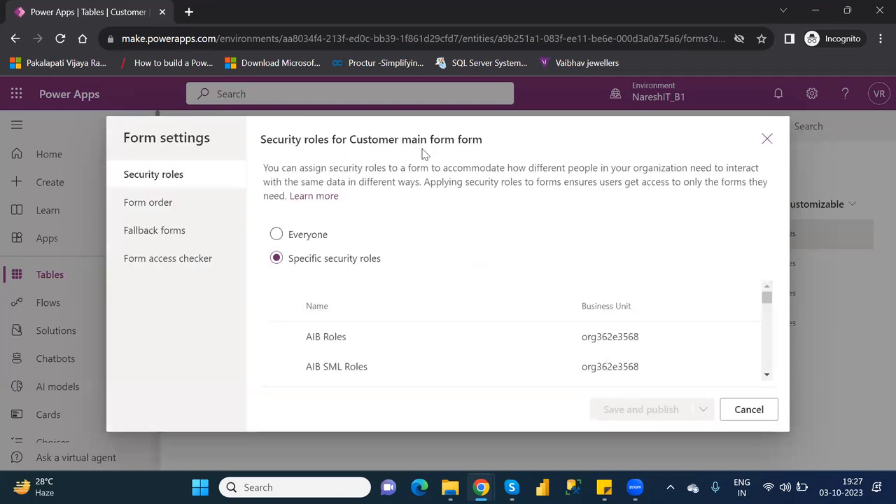
pyautogui.click(156, 202)
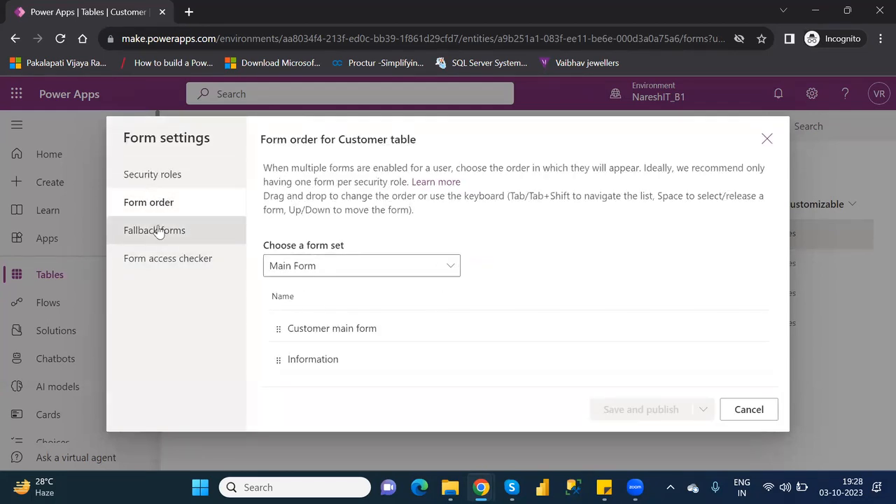
pyautogui.click(157, 231)
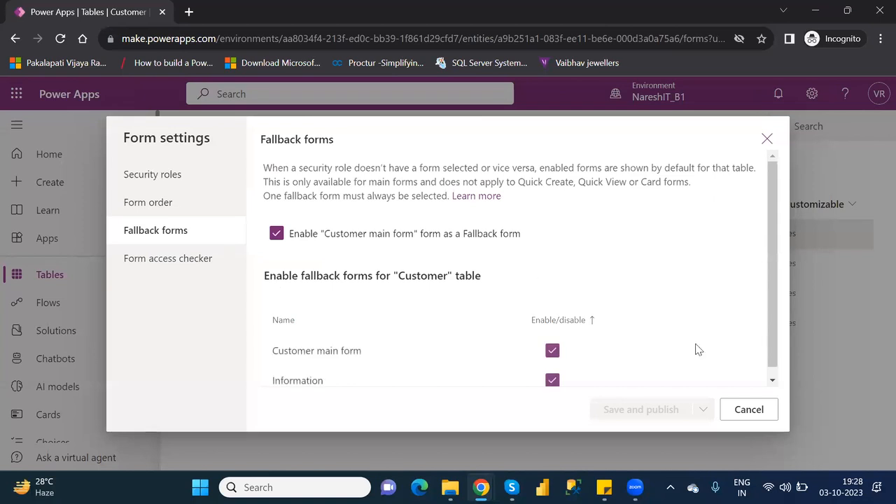
pyautogui.click(758, 410)
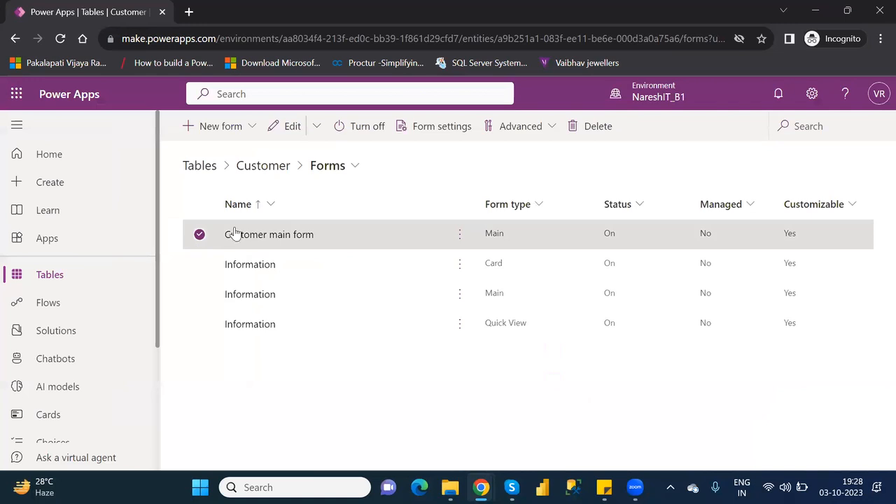
# Open Customer main form in the form designer from its ⋮ Edit menu
pyautogui.click(460, 234)
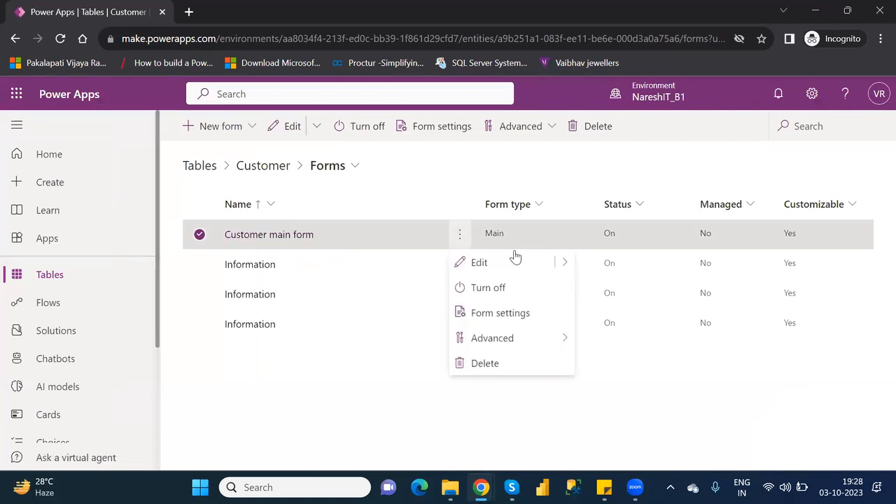
pyautogui.moveTo(556, 264)
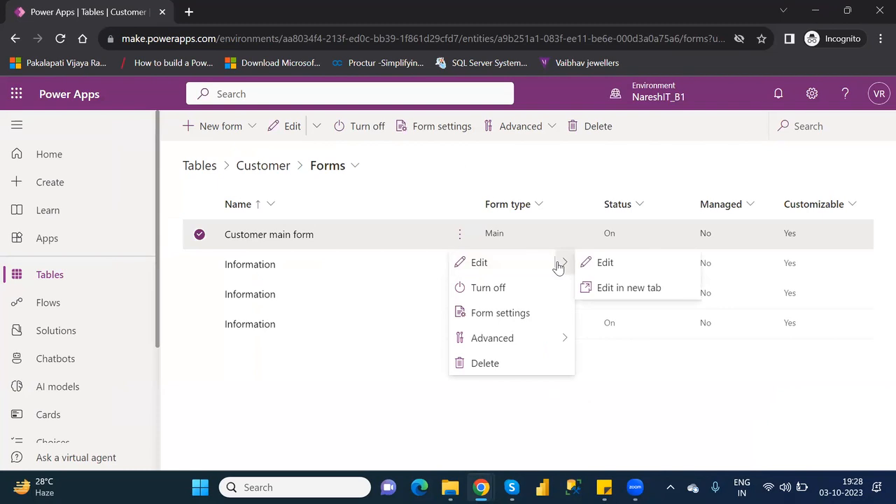
pyautogui.click(606, 264)
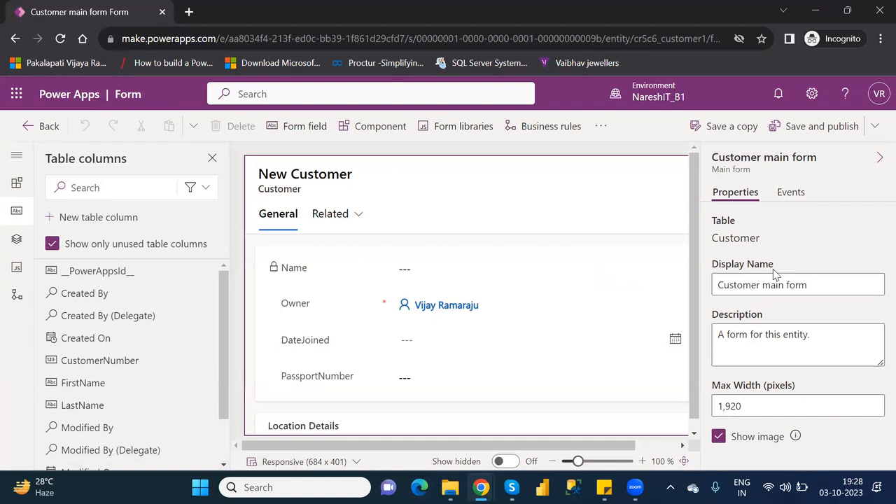
# Change the form's display name to 'Customer Form' and save and publish it
pyautogui.click(823, 289)
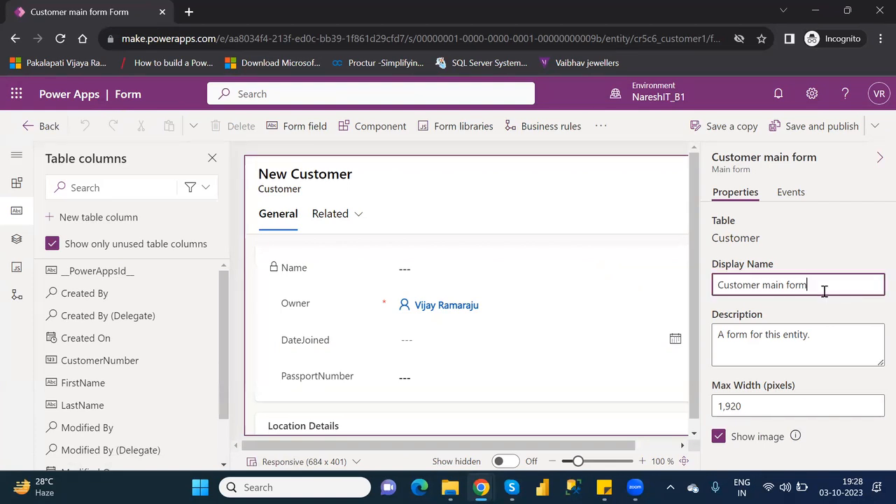
pyautogui.press('BackSpace')
pyautogui.press('BackSpace')
pyautogui.press('BackSpace')
pyautogui.press('BackSpace')
pyautogui.press('BackSpace')
pyautogui.press('BackSpace')
pyautogui.press('BackSpace')
pyautogui.press('BackSpace')
pyautogui.press('BackSpace')
pyautogui.write('Form')
pyautogui.click(798, 133)
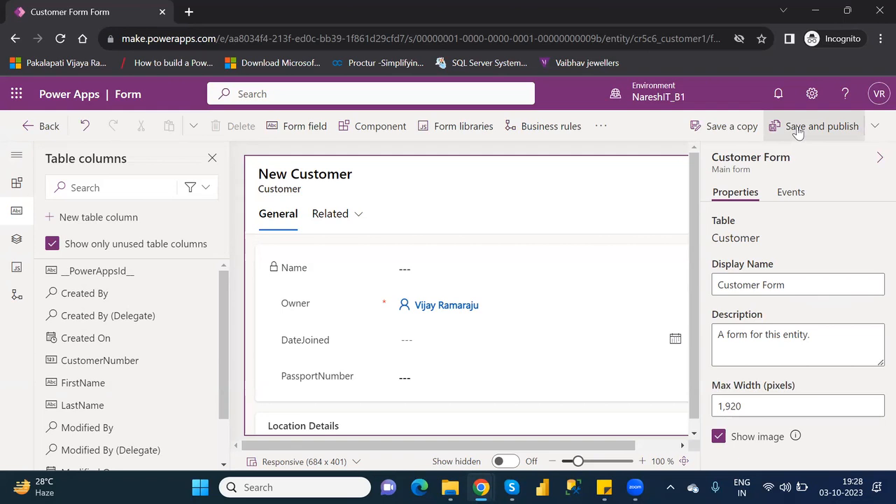
pyautogui.click(799, 131)
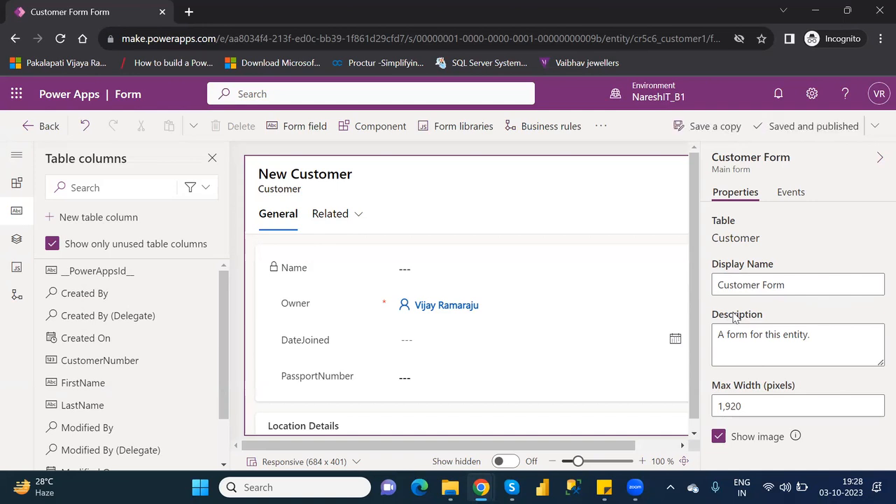
# Return to the forms list, reopen Customer Form, go back, and go to the Tables list
pyautogui.click(50, 128)
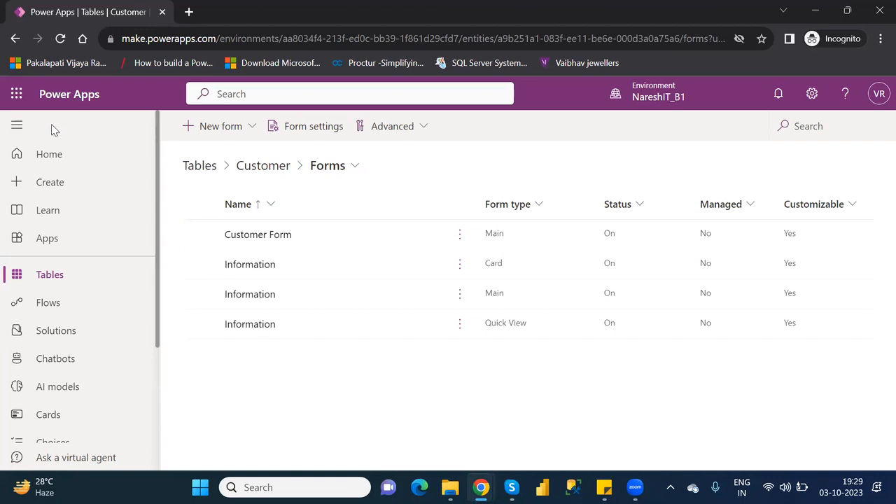
pyautogui.click(257, 235)
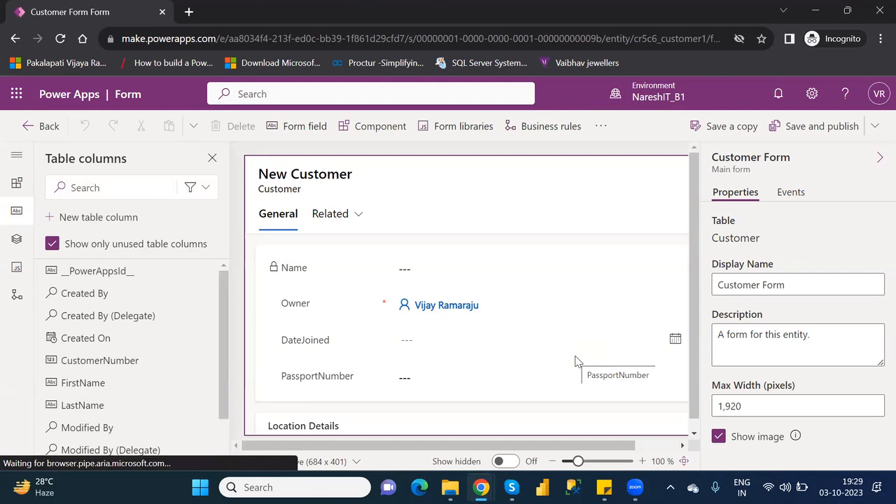
pyautogui.click(46, 125)
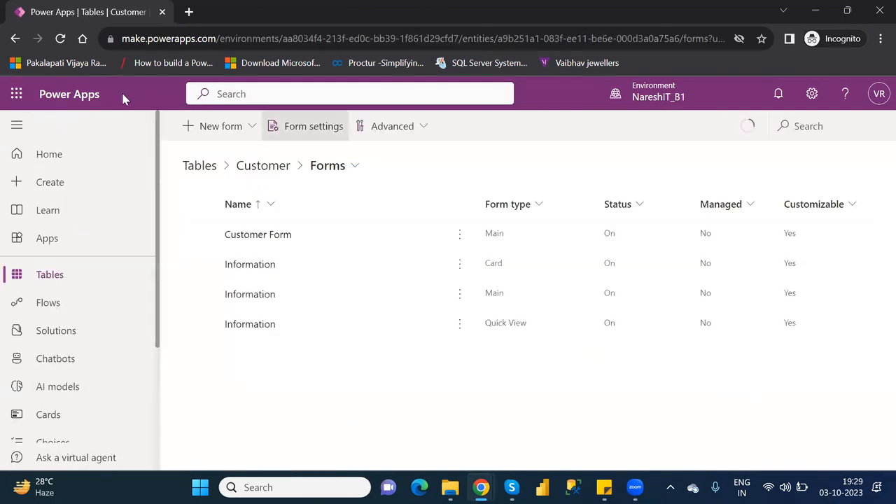
pyautogui.click(53, 283)
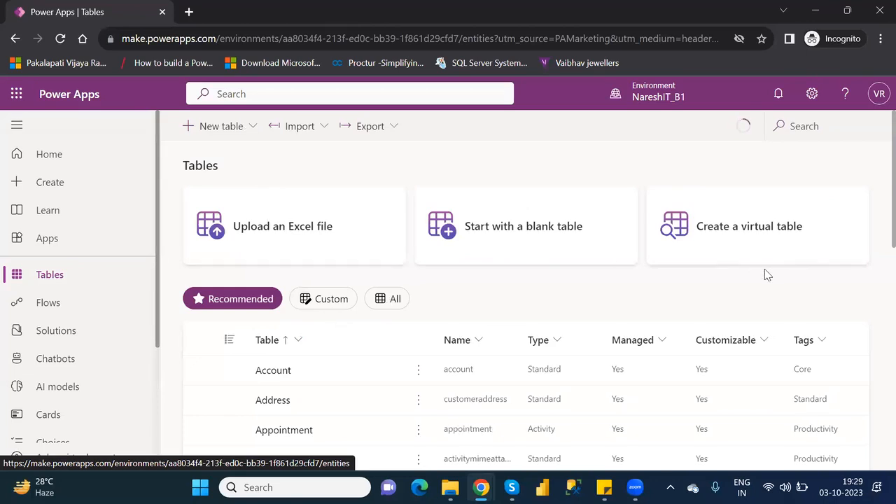
# Search the tables for 'custo', open Customer, and scroll back up to its Table properties
pyautogui.click(806, 125)
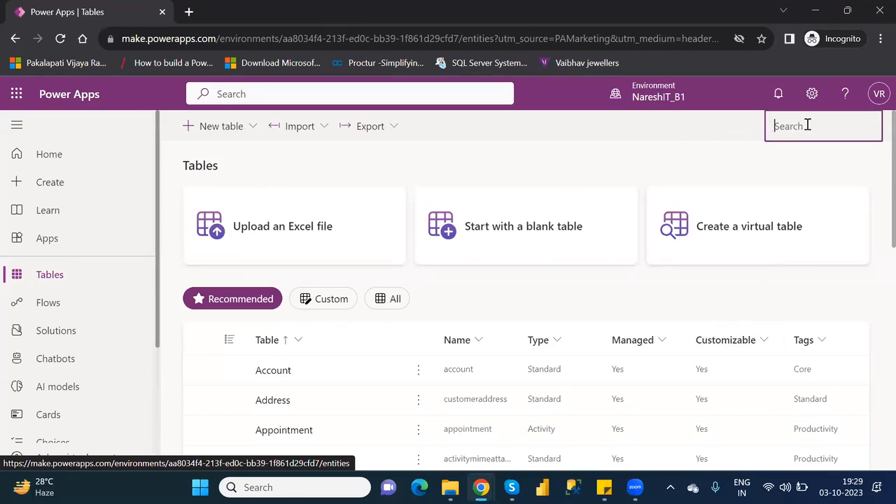
pyautogui.write('cust')
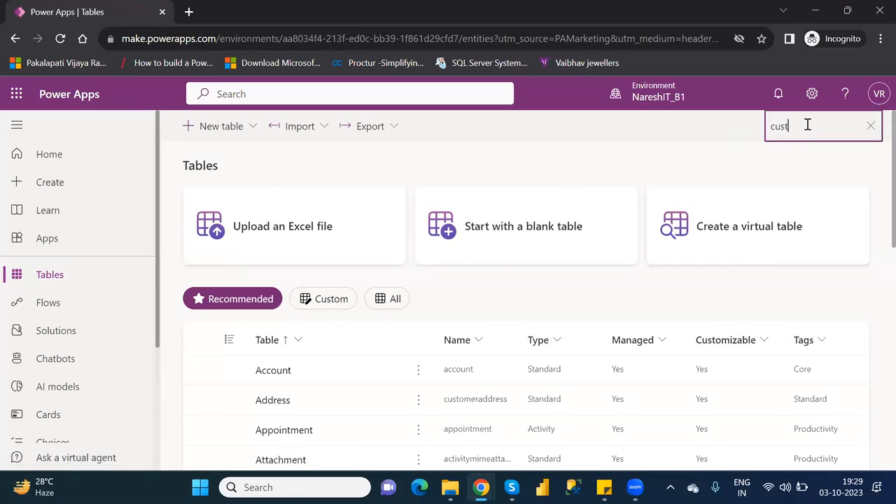
pyautogui.write('o')
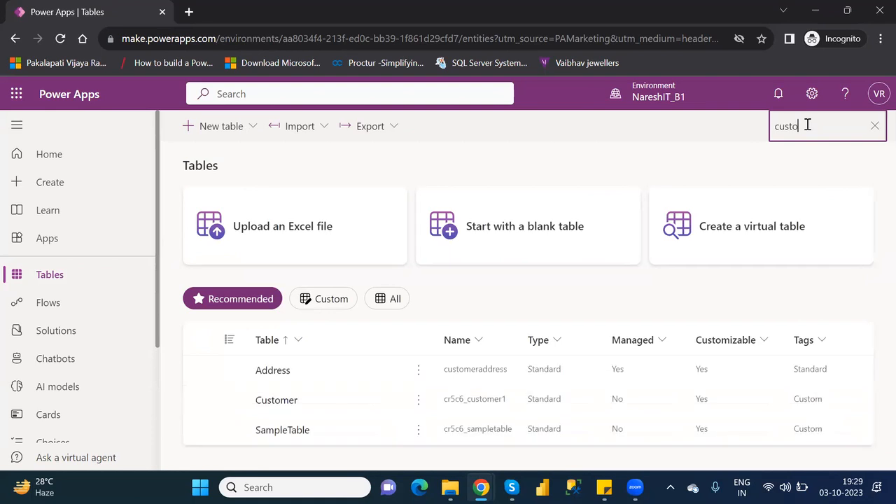
pyautogui.click(271, 406)
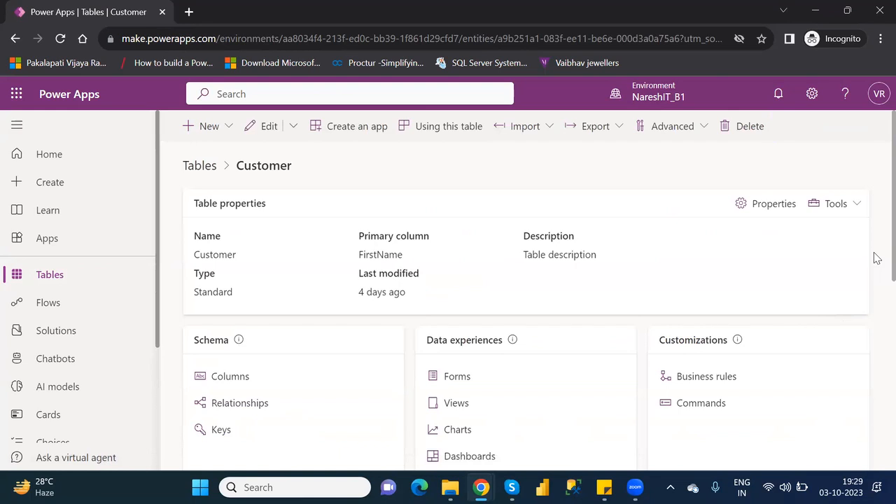
pyautogui.scroll(-2, 877, 259)
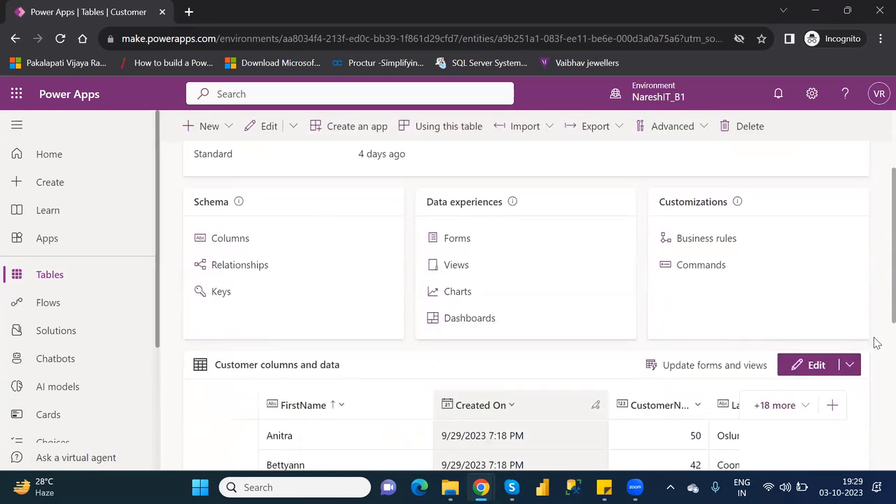
pyautogui.scroll(-2, 877, 343)
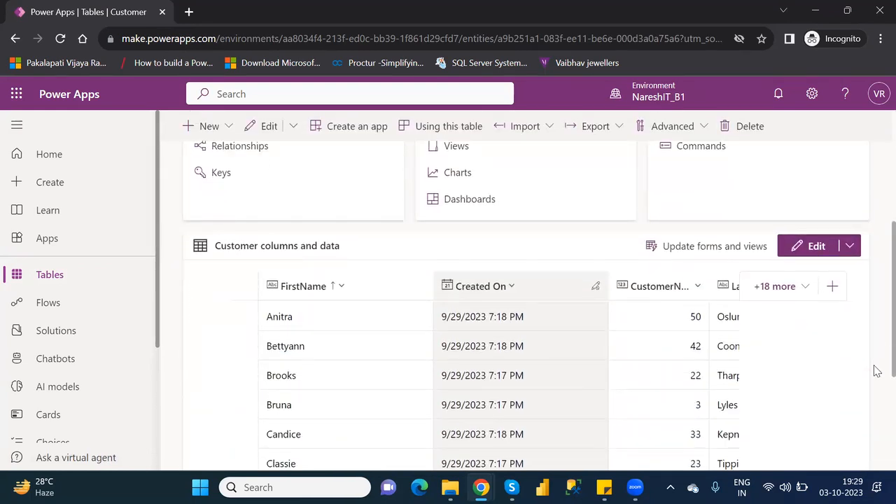
pyautogui.scroll(1, 877, 357)
pyautogui.scroll(-3, 877, 341)
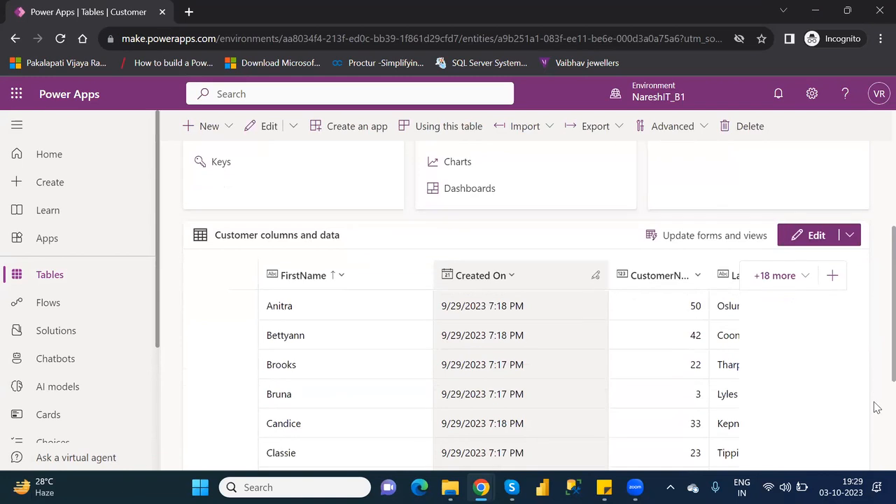
pyautogui.scroll(4, 877, 343)
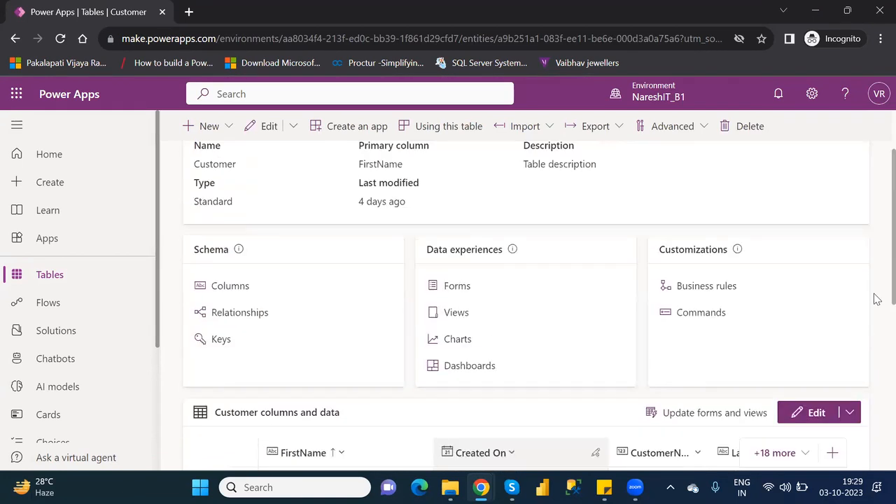
pyautogui.scroll(1, 877, 280)
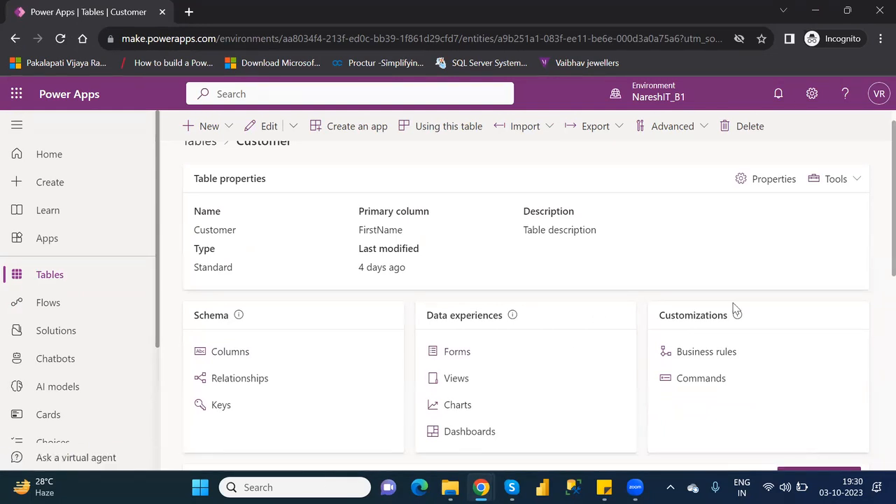
pyautogui.click(233, 133)
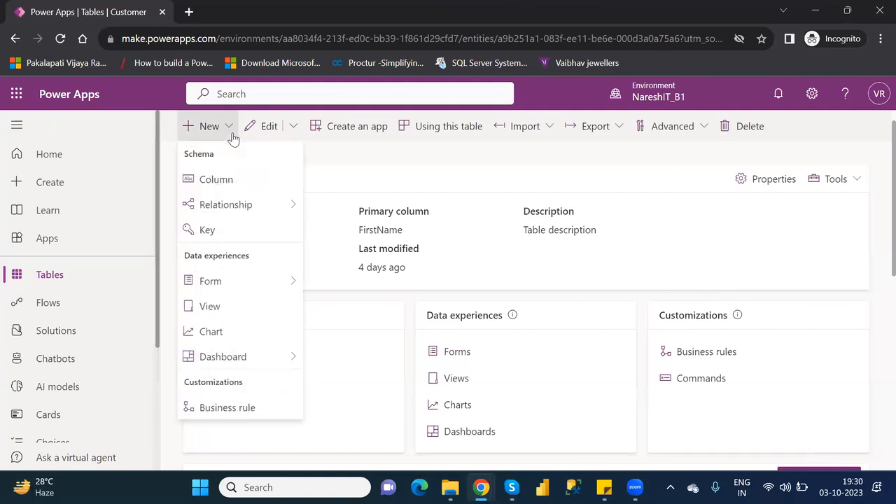
pyautogui.moveTo(281, 285)
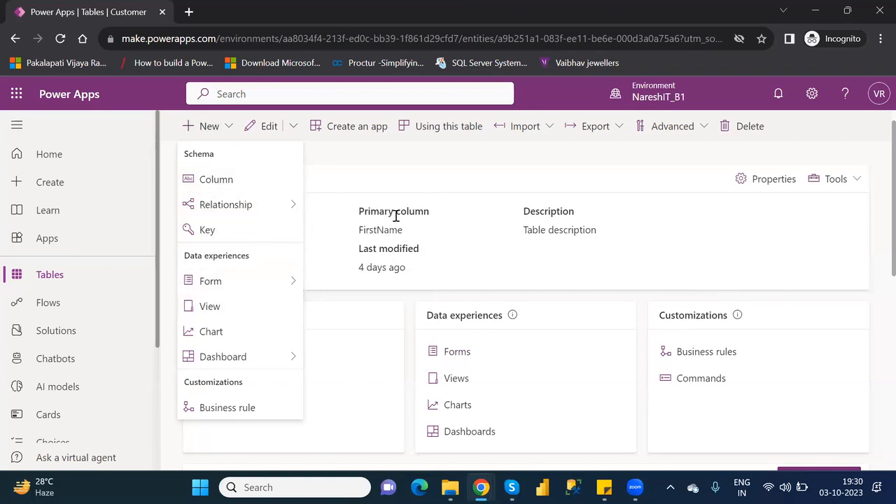
pyautogui.click(359, 162)
pyautogui.click(294, 128)
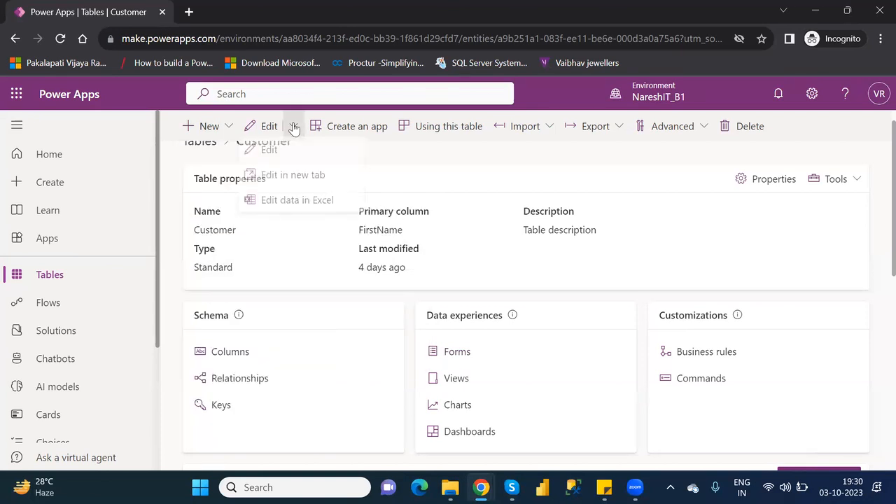
pyautogui.click(422, 172)
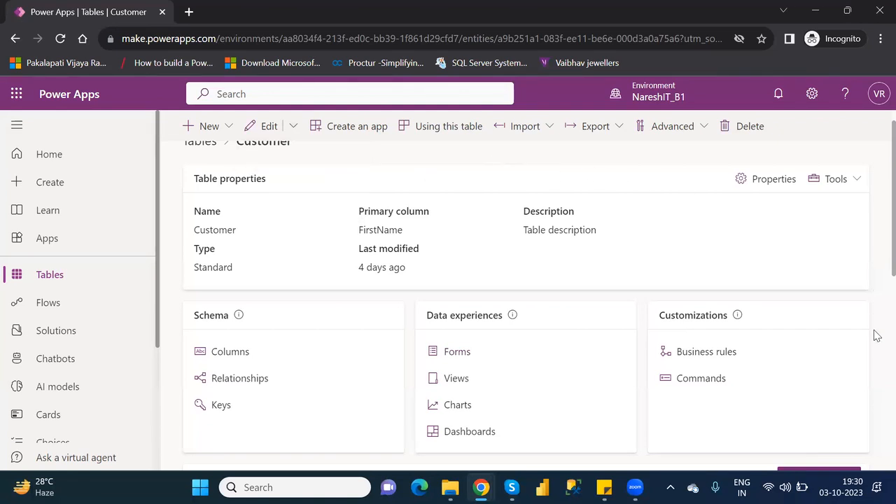
pyautogui.moveTo(876, 253); pyautogui.dragTo(872, 312)
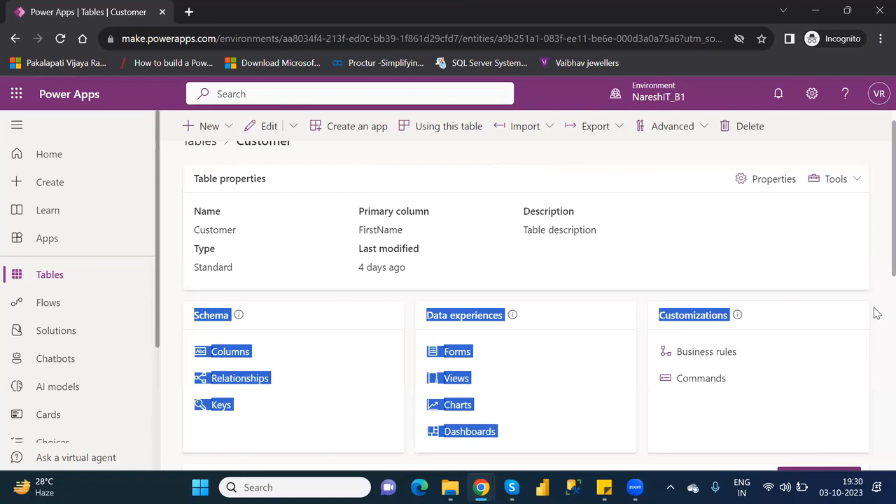
pyautogui.click(875, 266)
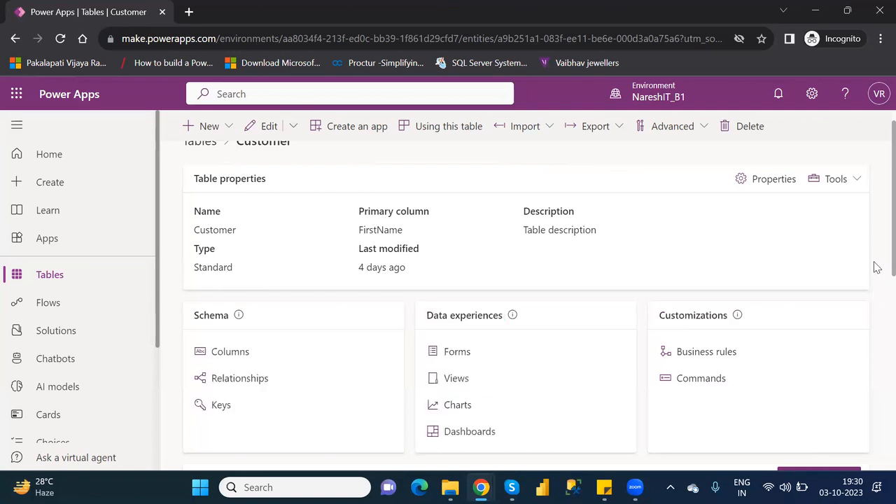
pyautogui.scroll(-2, 876, 295)
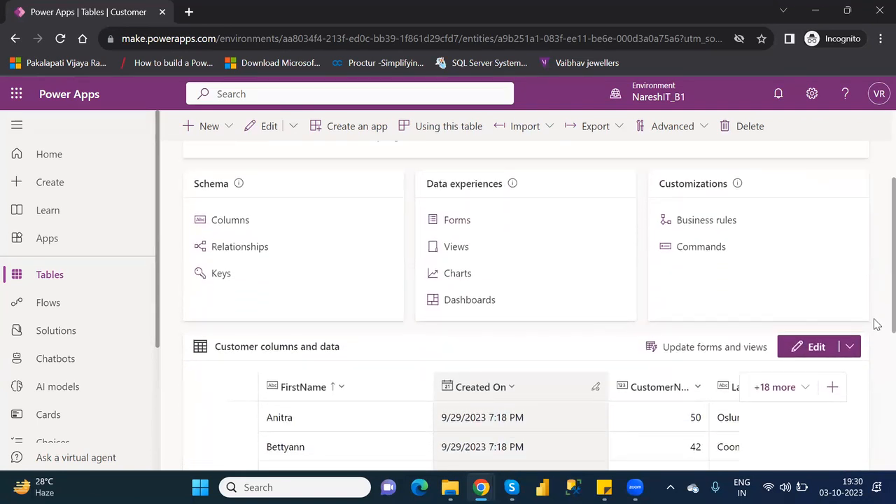
# Select Customer Form in the Customer forms list and browse its New form, Edit and Advanced menus
pyautogui.click(462, 222)
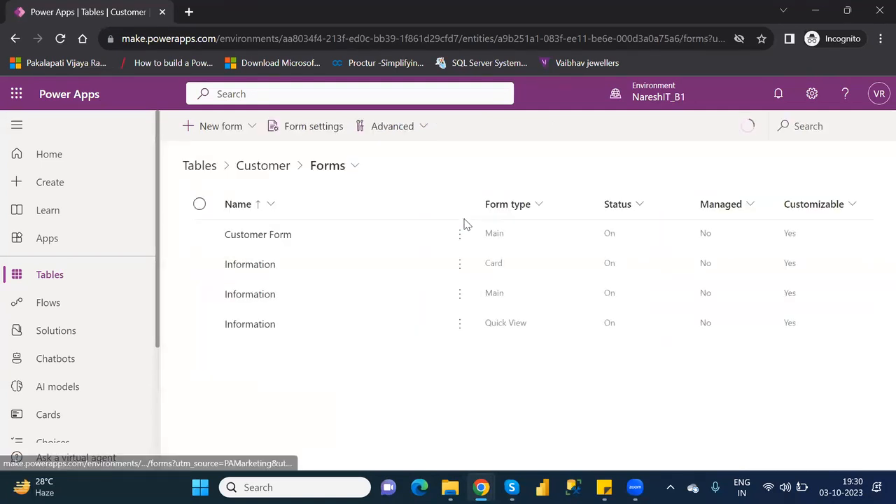
pyautogui.click(200, 236)
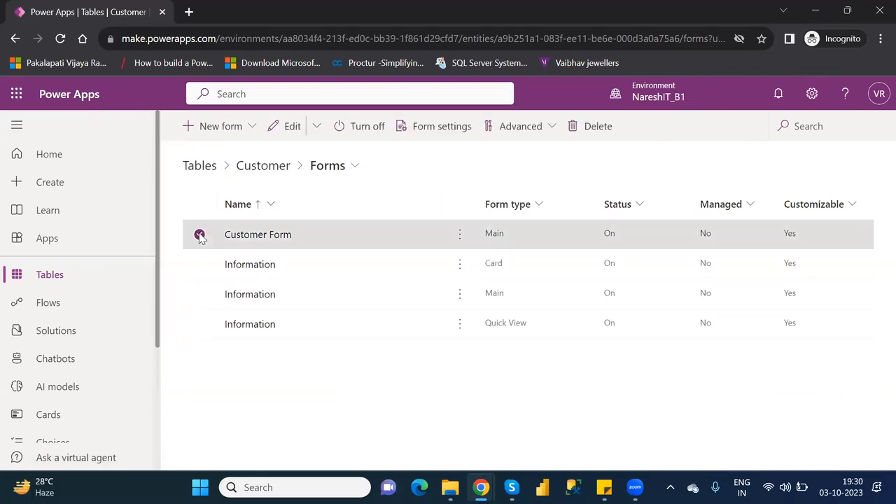
pyautogui.click(248, 127)
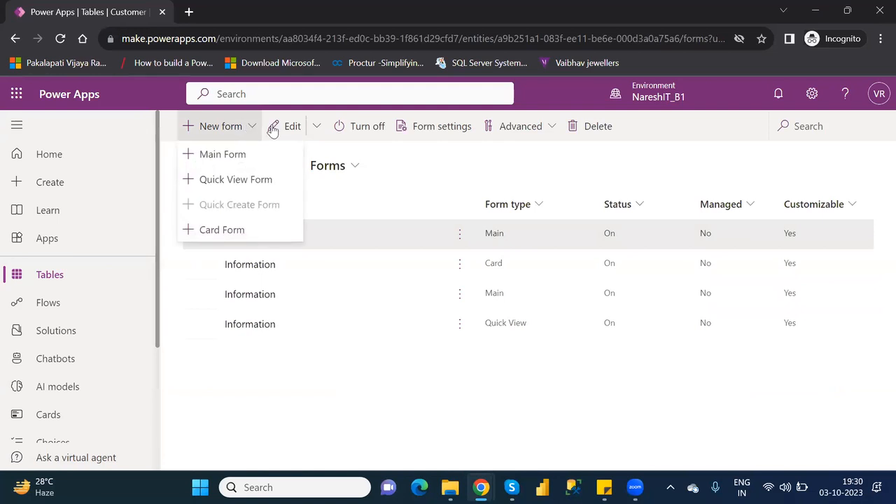
pyautogui.click(312, 130)
pyautogui.click(314, 127)
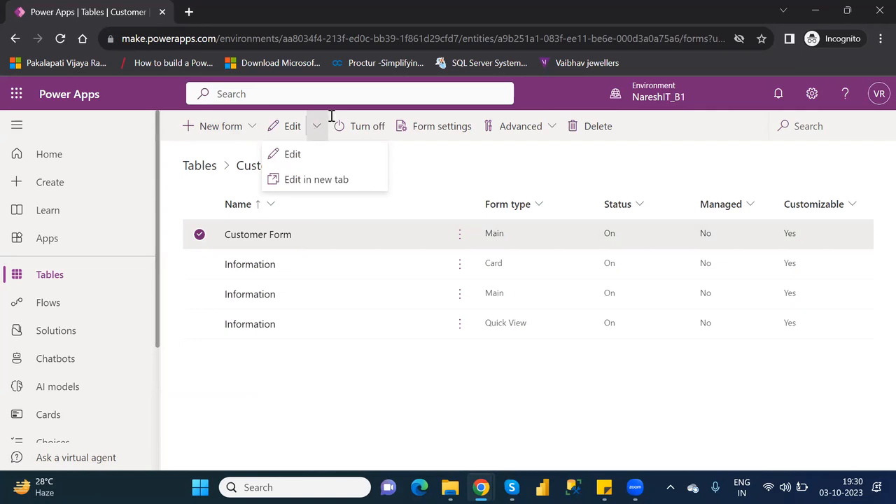
pyautogui.click(554, 126)
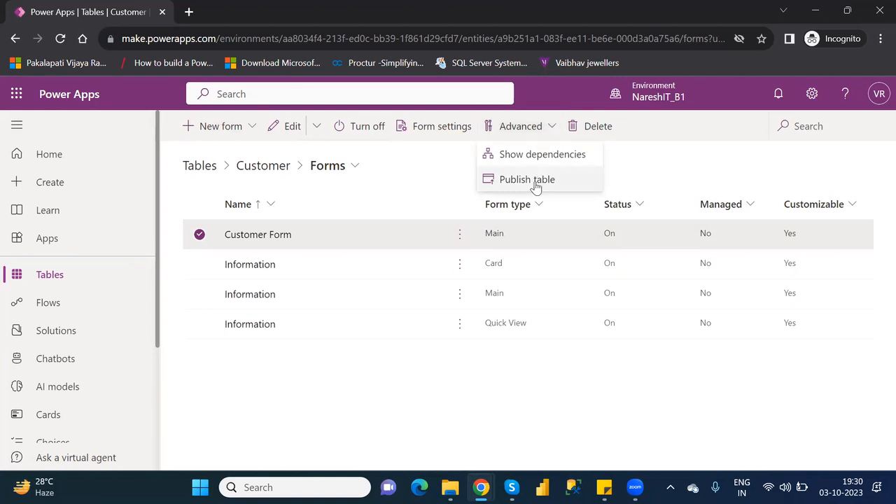
pyautogui.click(399, 174)
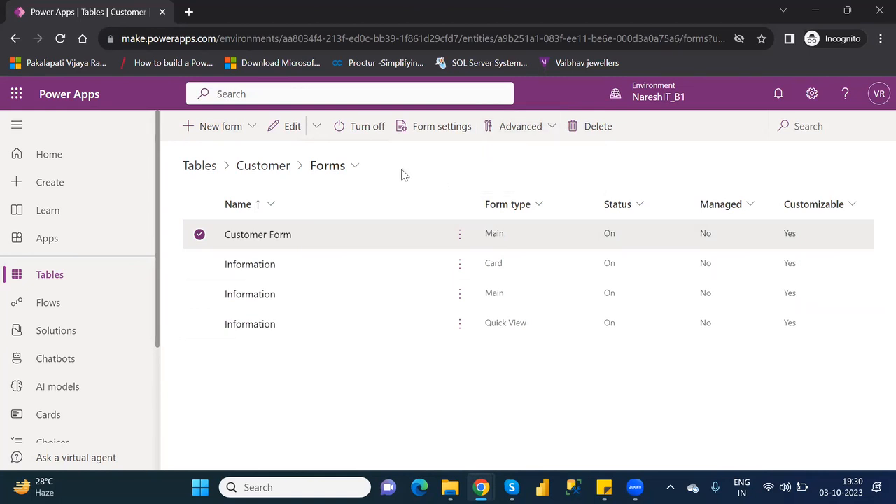
pyautogui.click(62, 276)
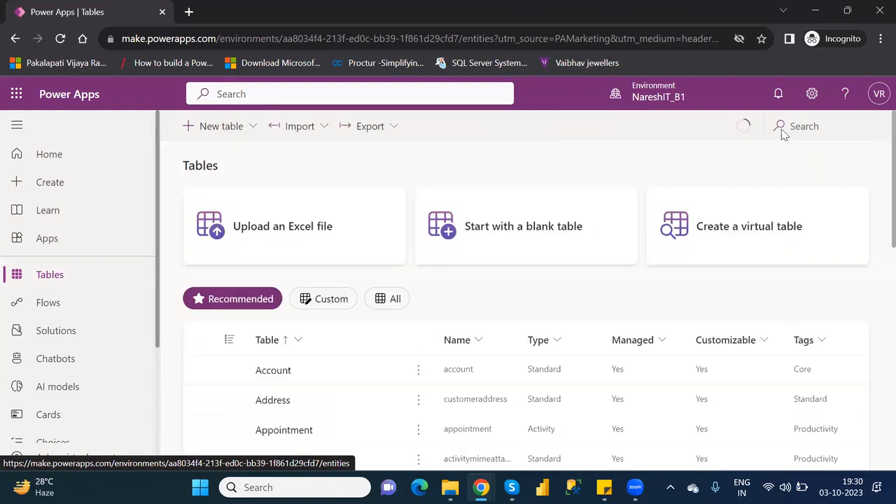
# Search the tables for 'custome', open Customer, and scroll down to its customer records
pyautogui.click(816, 127)
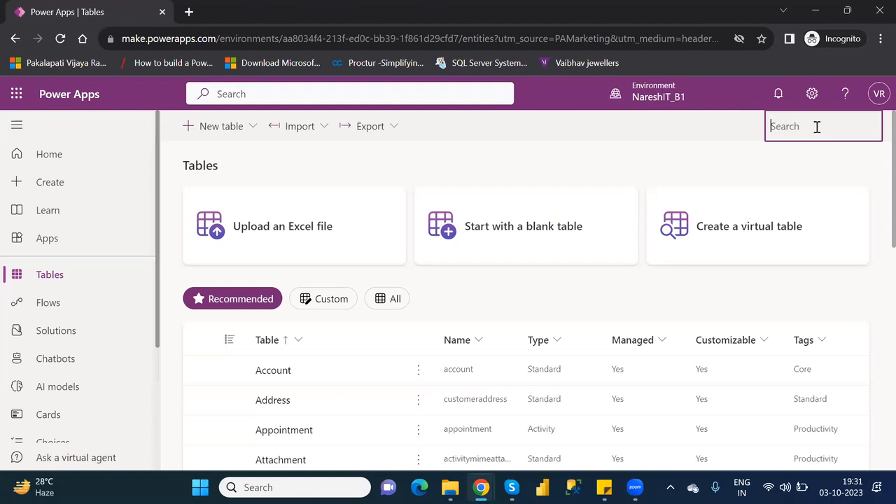
pyautogui.write('custome')
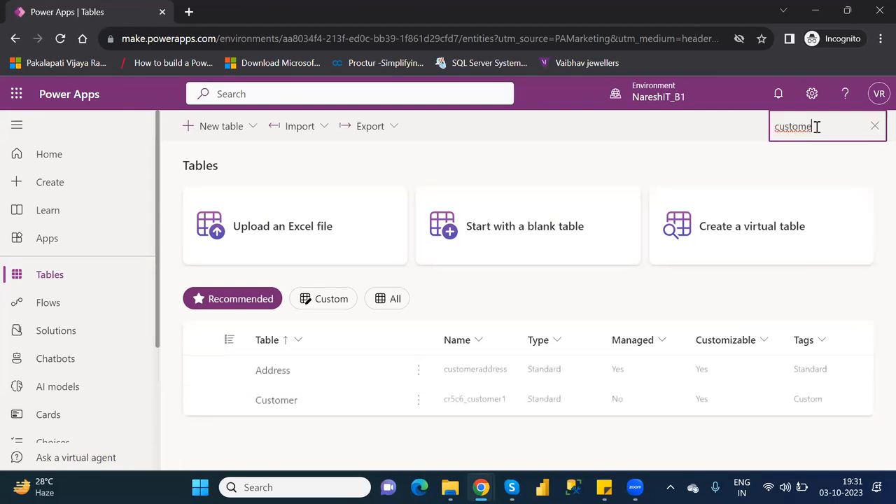
pyautogui.click(278, 403)
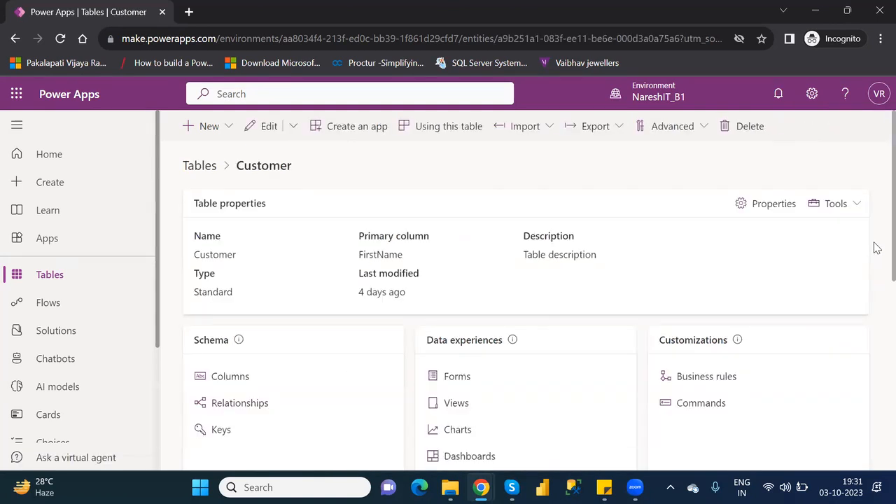
pyautogui.scroll(-4, 875, 308)
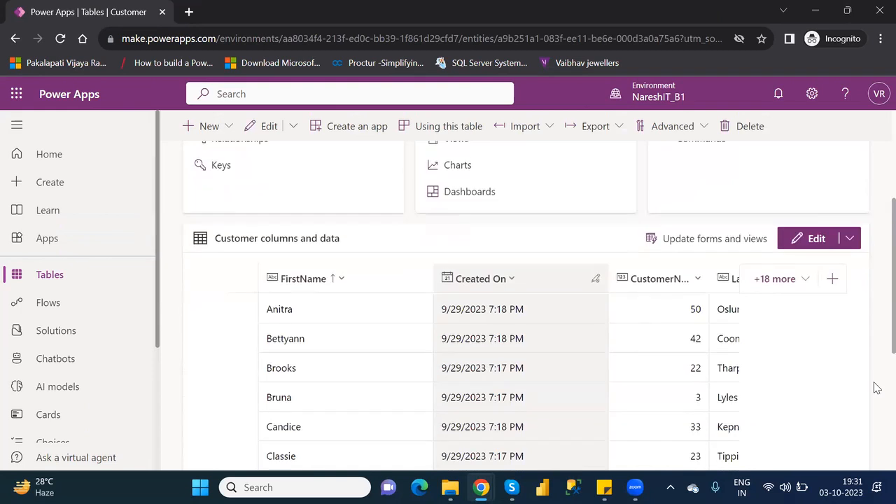
pyautogui.scroll(-3, 875, 387)
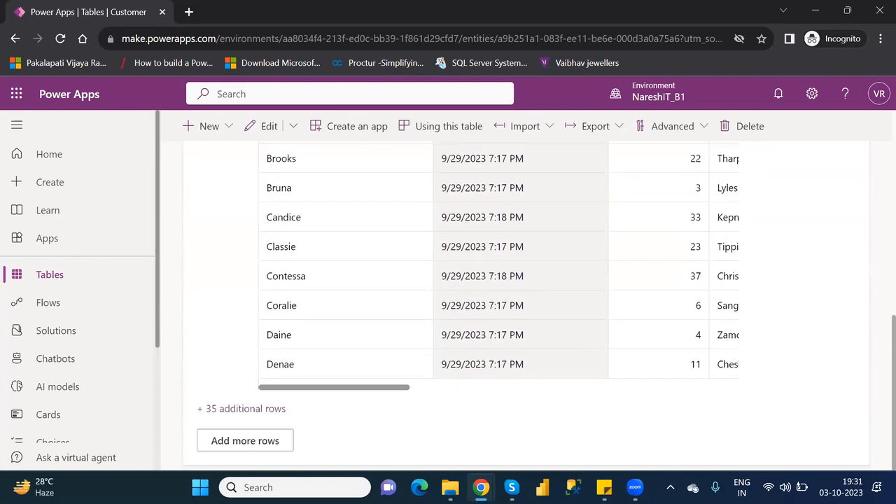
pyautogui.click(241, 442)
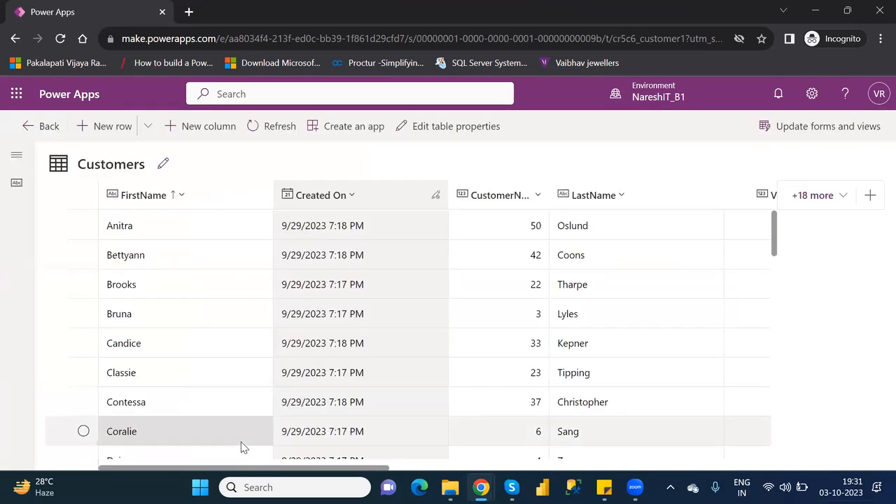
pyautogui.click(149, 130)
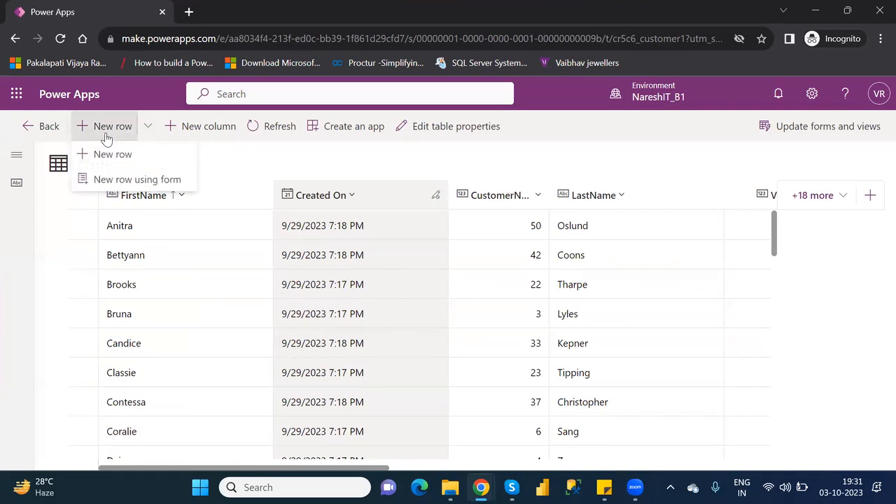
pyautogui.click(37, 129)
pyautogui.click(37, 129)
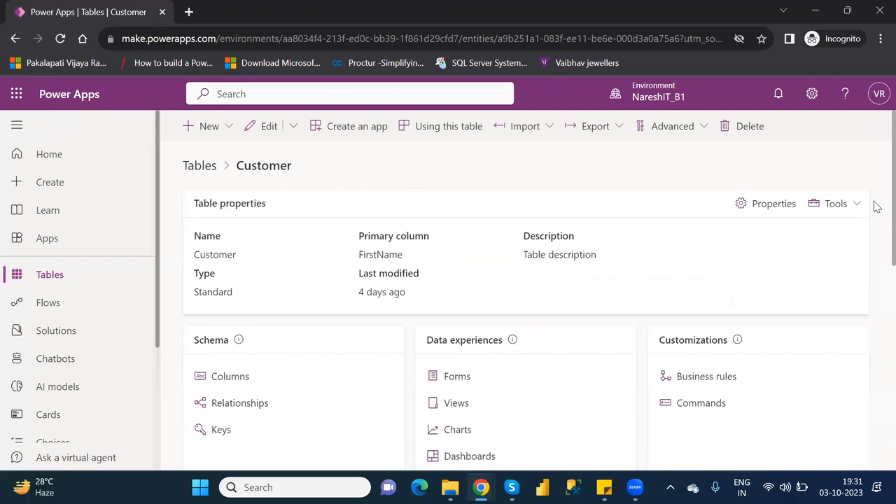
pyautogui.scroll(-4, 874, 266)
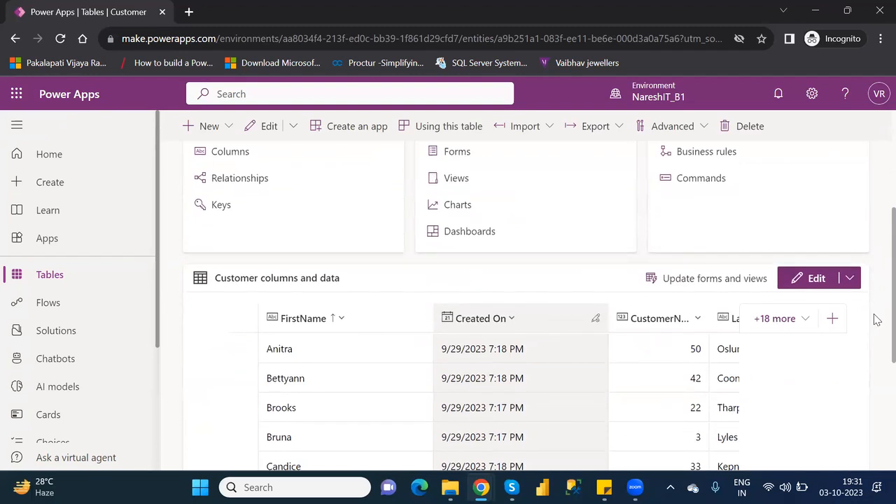
pyautogui.scroll(-3, 876, 339)
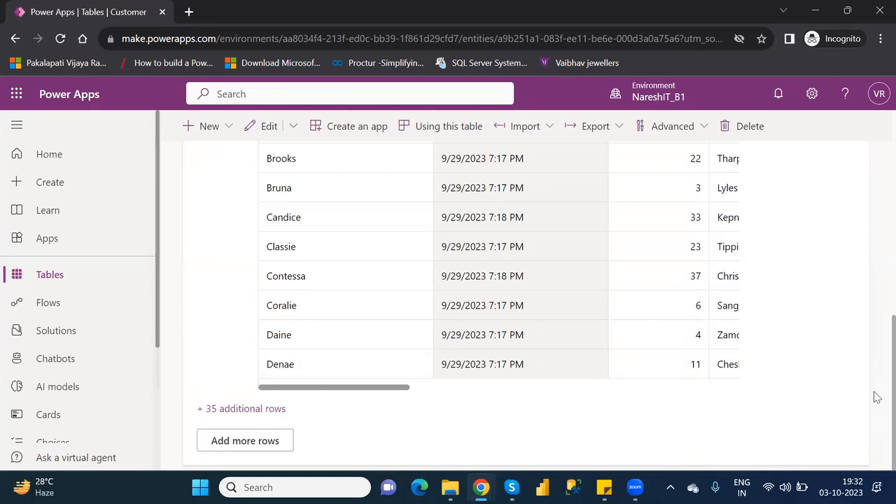
# Return to all tables, reopen Customer via a 'custome' search, and scroll to its records
pyautogui.moveTo(875, 356); pyautogui.dragTo(874, 246)
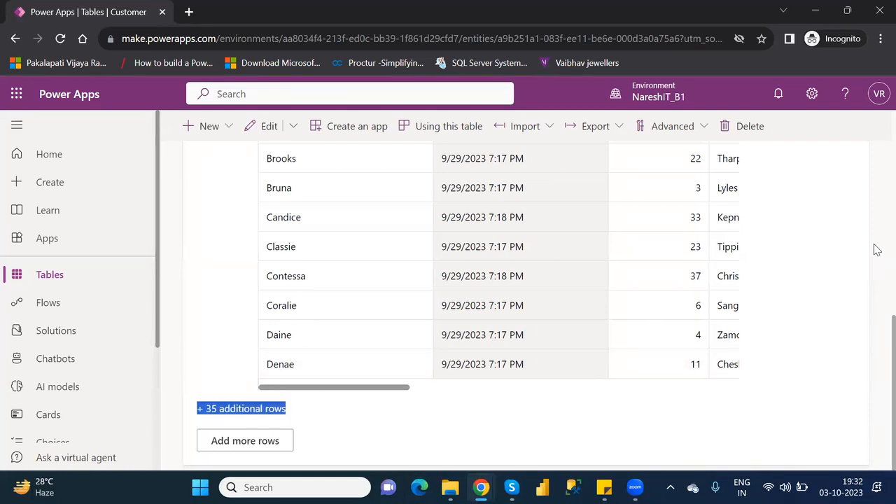
pyautogui.click(39, 278)
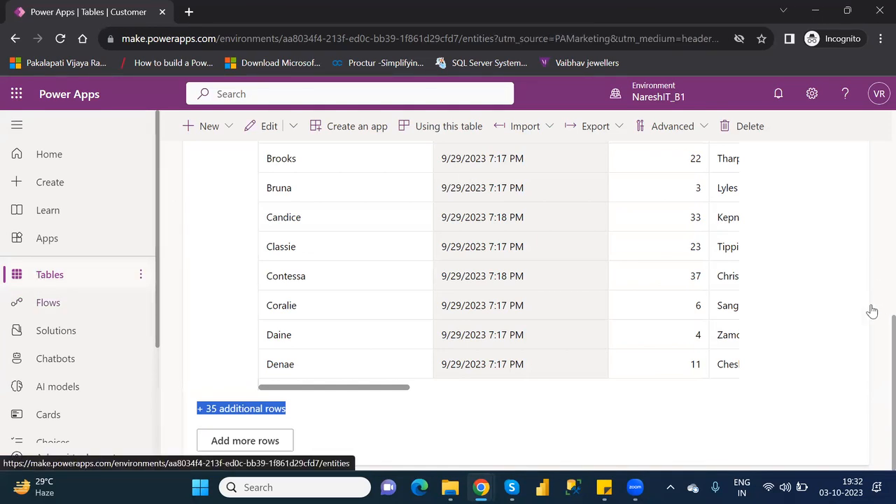
pyautogui.click(43, 277)
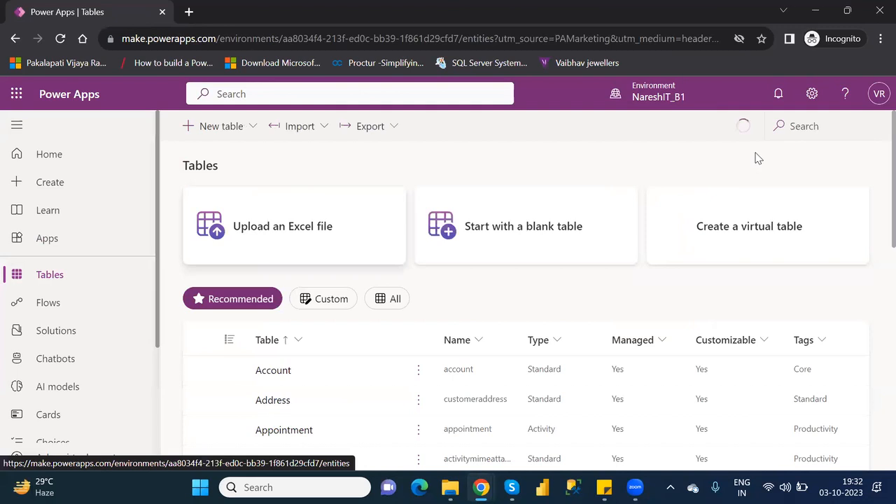
pyautogui.click(841, 126)
pyautogui.write('custome')
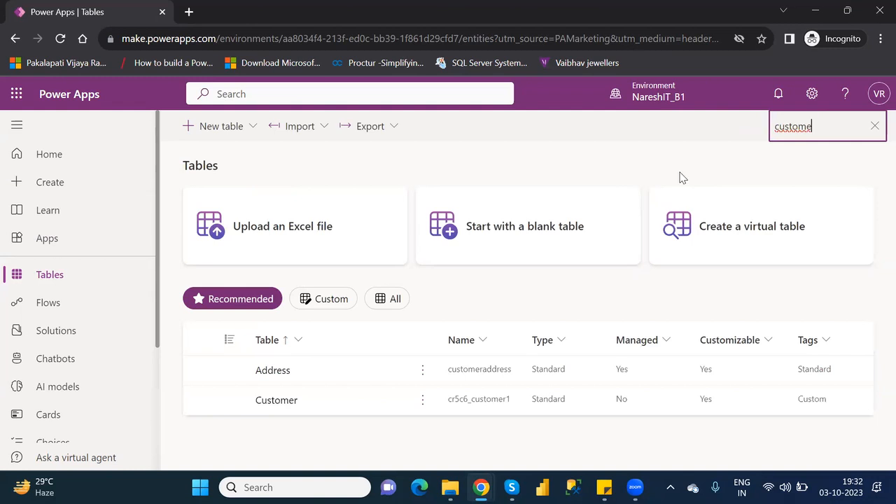
pyautogui.click(279, 400)
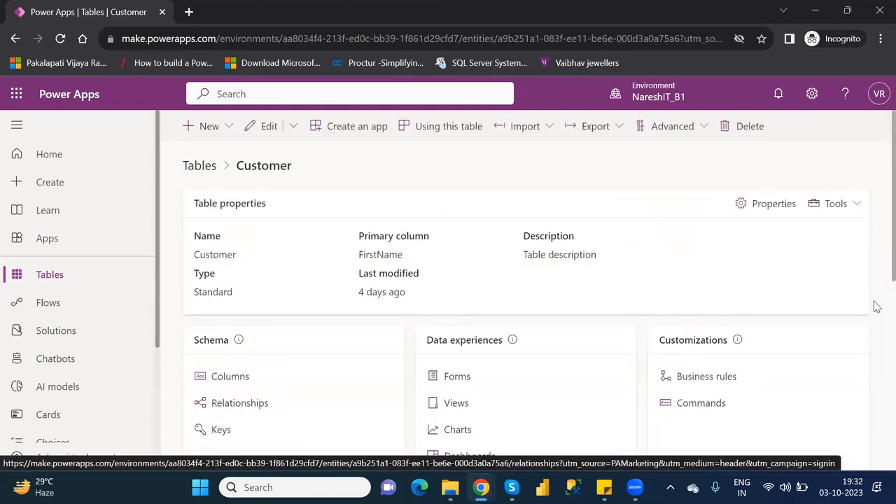
pyautogui.moveTo(877, 303); pyautogui.dragTo(877, 338)
pyautogui.scroll(-5, 877, 314)
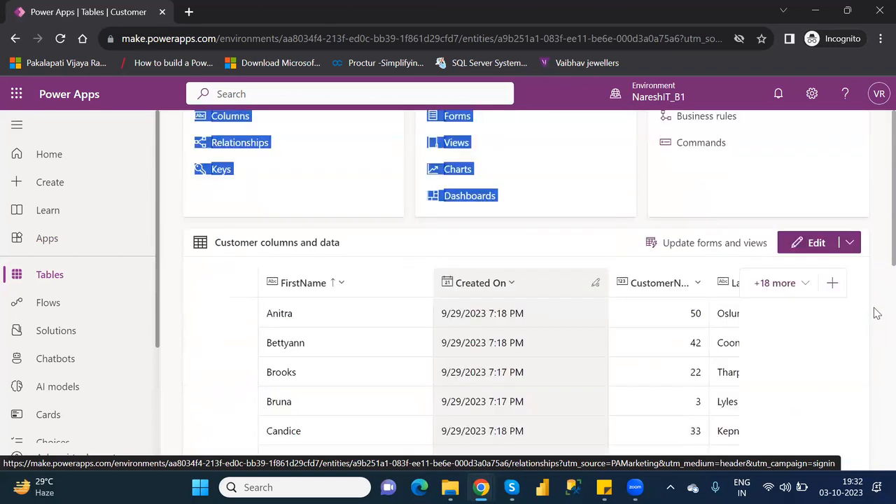
pyautogui.scroll(-3, 877, 364)
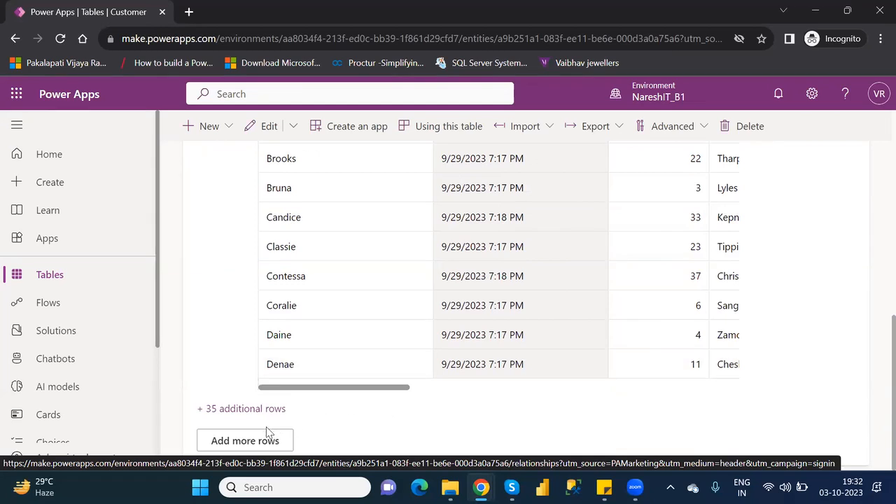
# Open the Customer table's rows and add a new row using the form
pyautogui.click(238, 441)
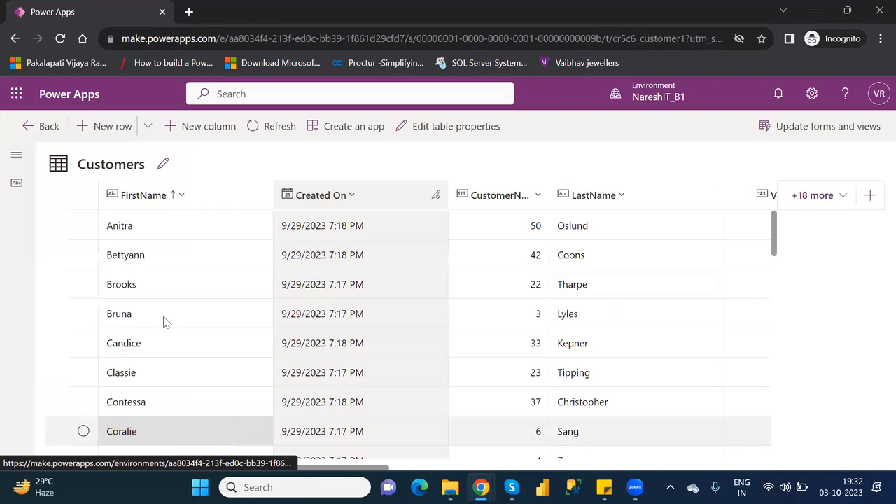
pyautogui.click(149, 137)
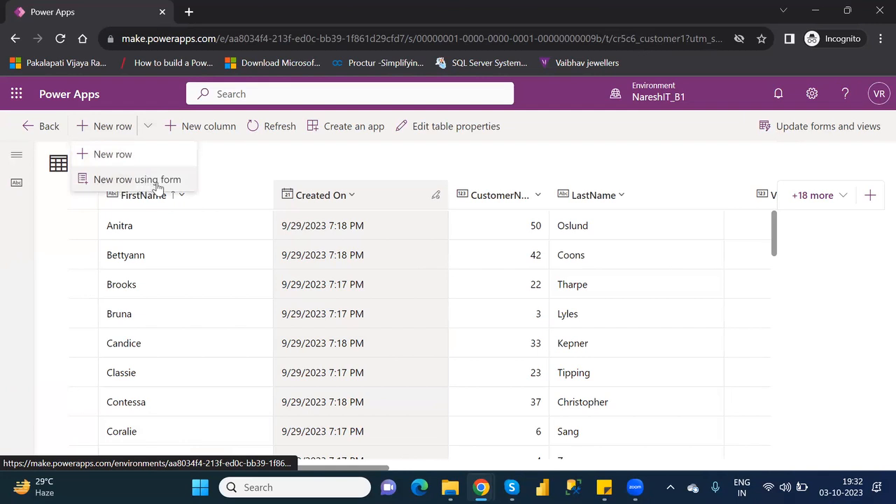
pyautogui.click(158, 182)
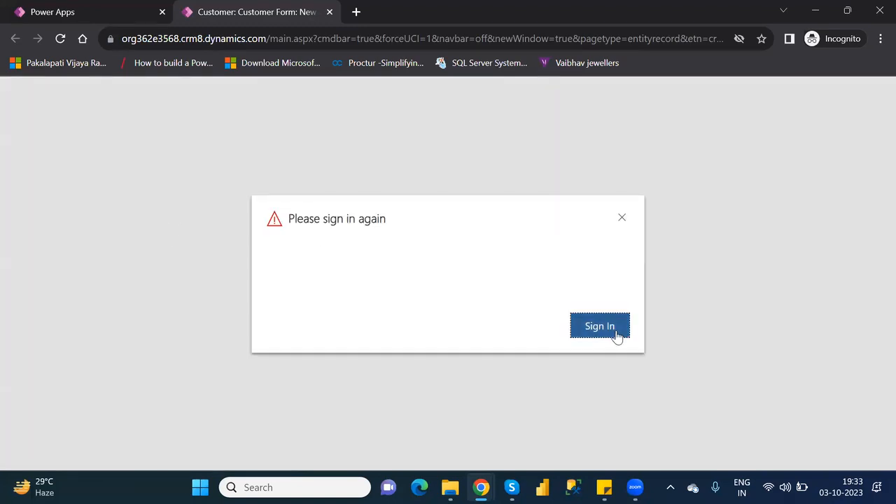
# Sign in again, check the DateJoined date picker, then close the new customer form tab unsaved
pyautogui.click(600, 326)
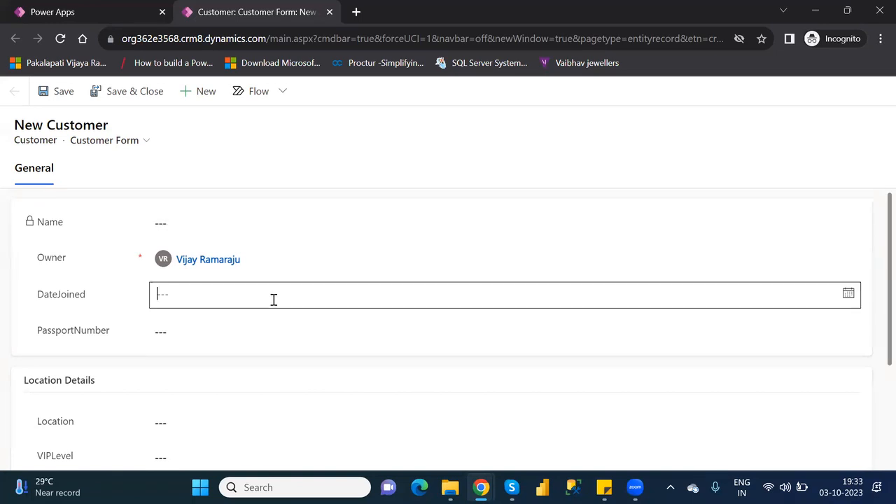
pyautogui.click(274, 299)
pyautogui.click(569, 221)
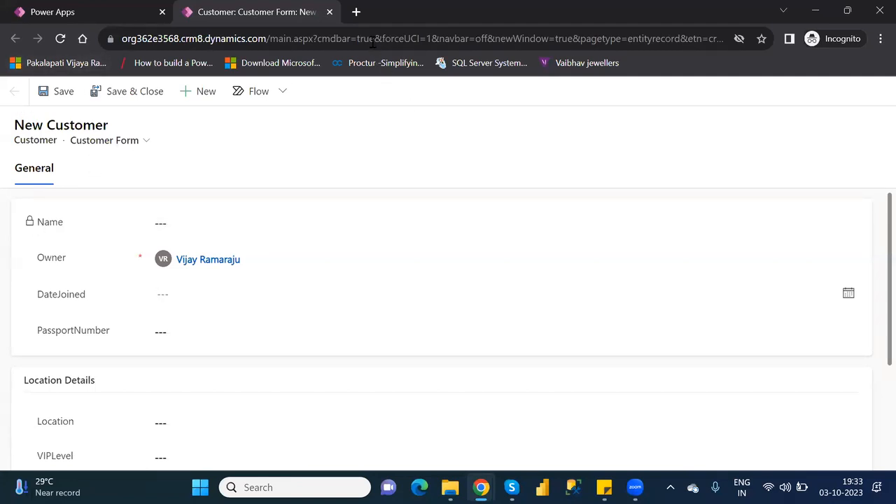
pyautogui.click(331, 13)
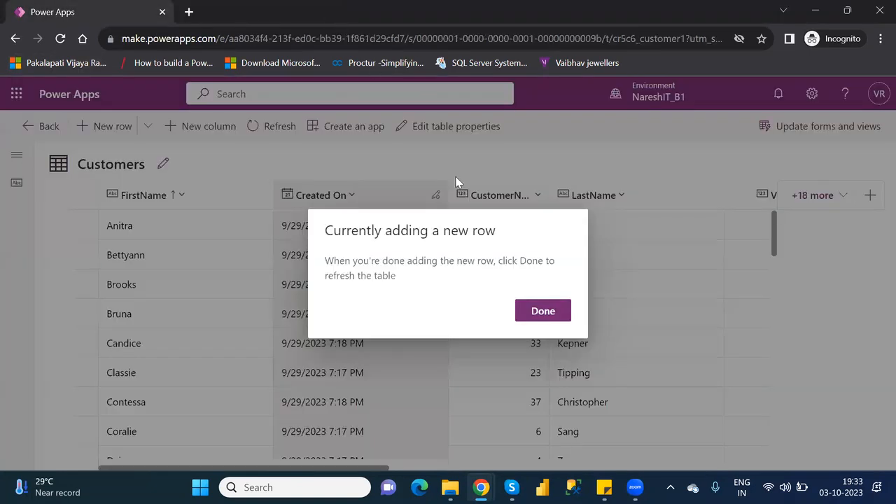
# Finish the adding-row notice, go back to the Customer table, and edit Customer Form
pyautogui.click(545, 315)
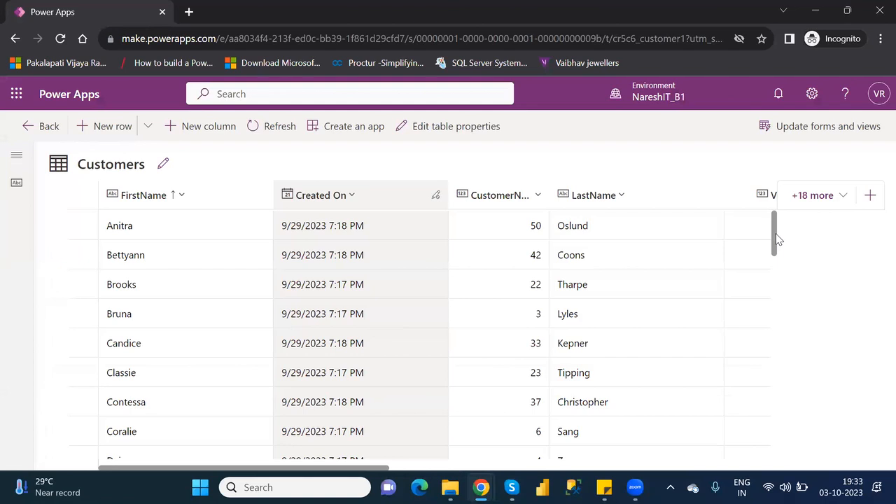
pyautogui.click(35, 129)
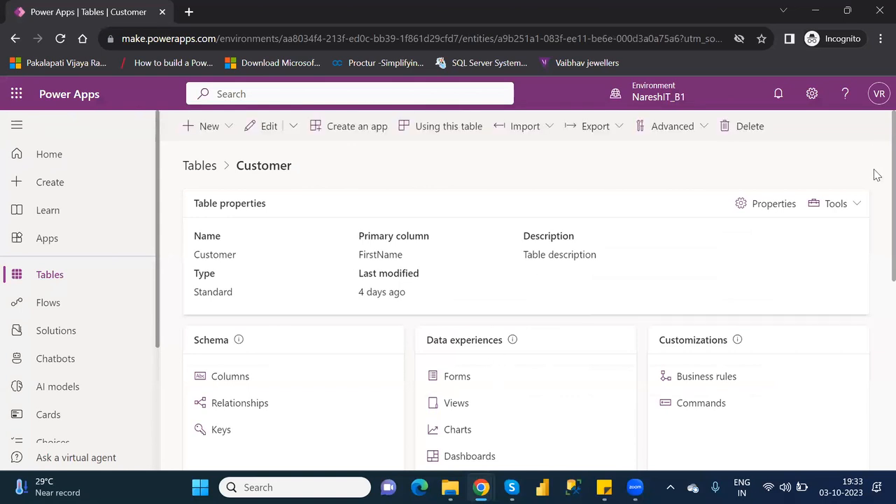
pyautogui.scroll(-3, 875, 218)
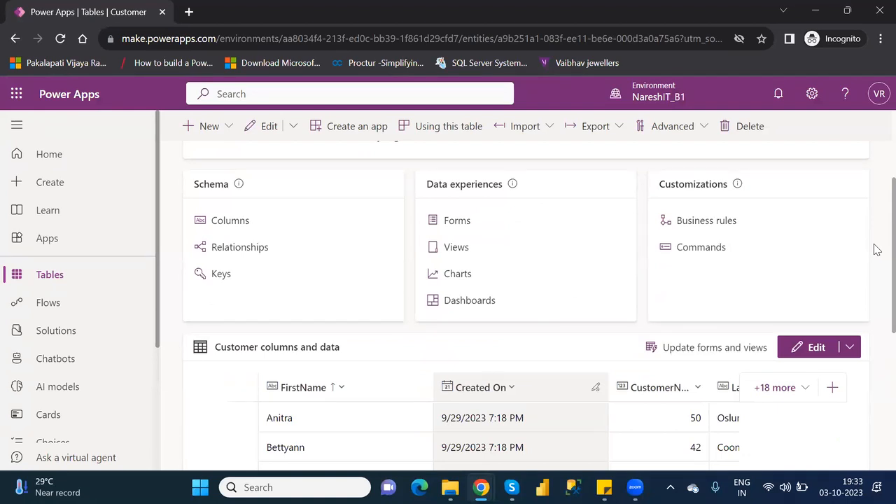
pyautogui.click(457, 221)
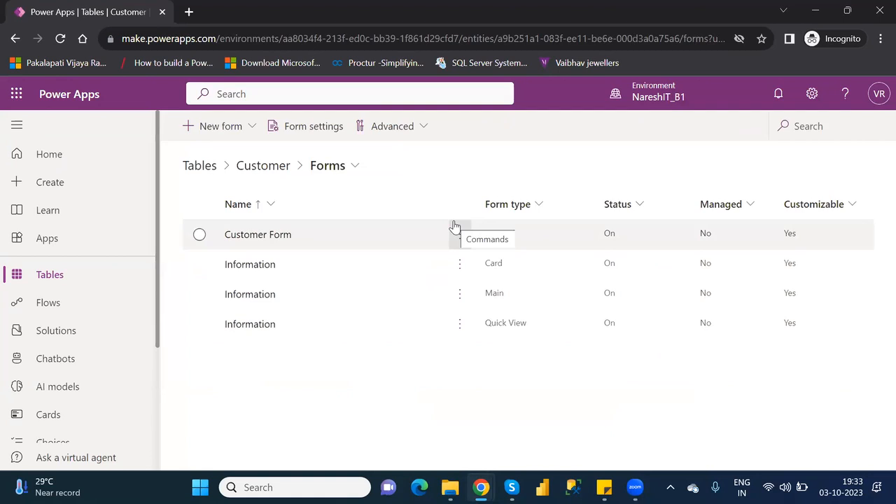
pyautogui.click(198, 237)
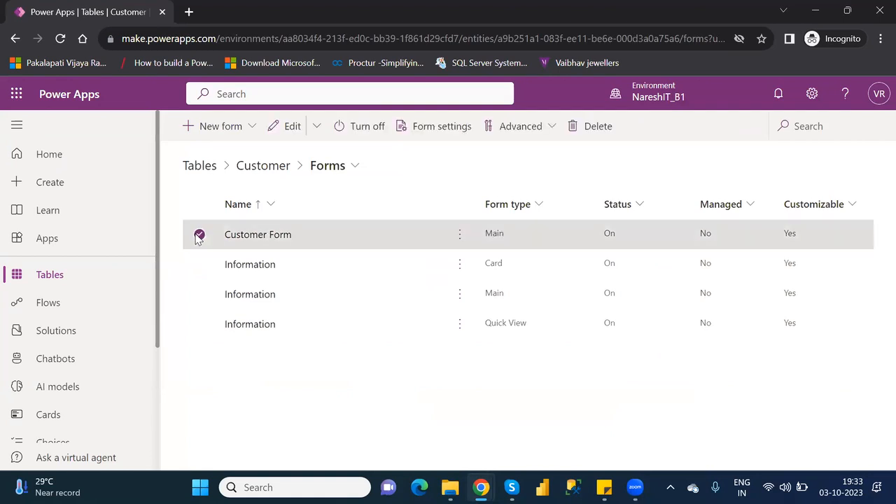
pyautogui.click(293, 124)
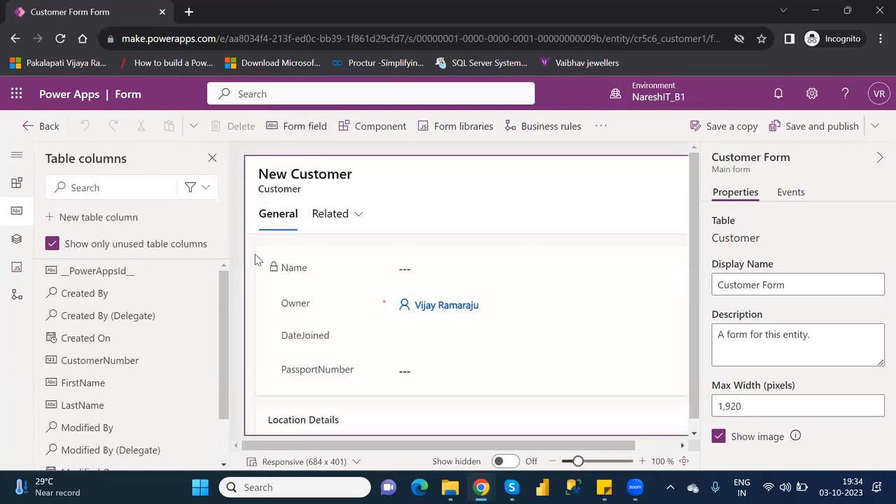
# Remove Name, put FirstName and LastName at the top of General, then save and publish
pyautogui.click(303, 271)
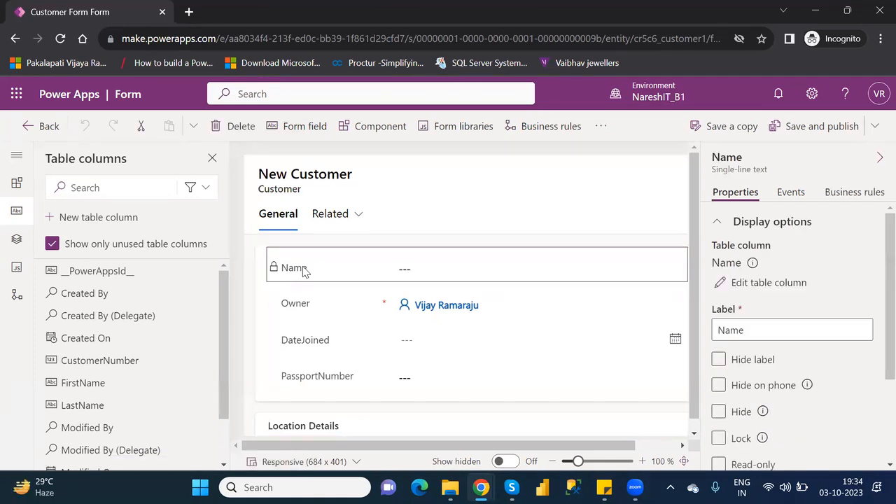
pyautogui.press('Delete')
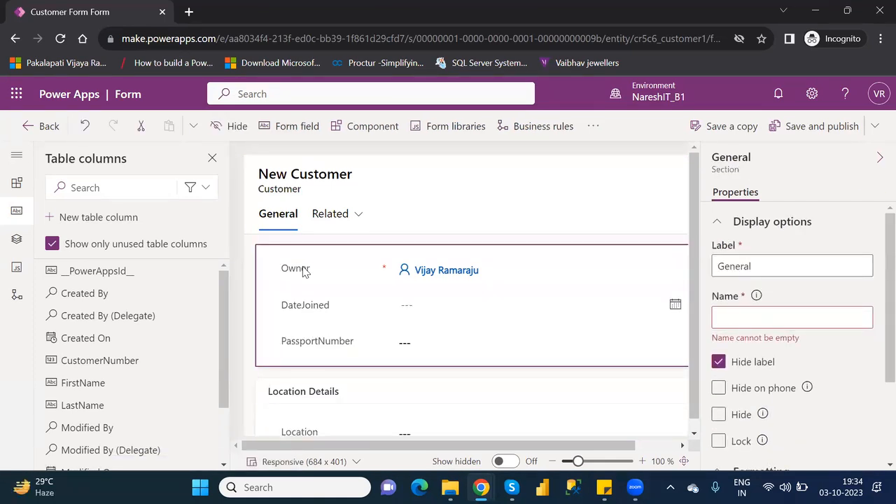
pyautogui.click(91, 385)
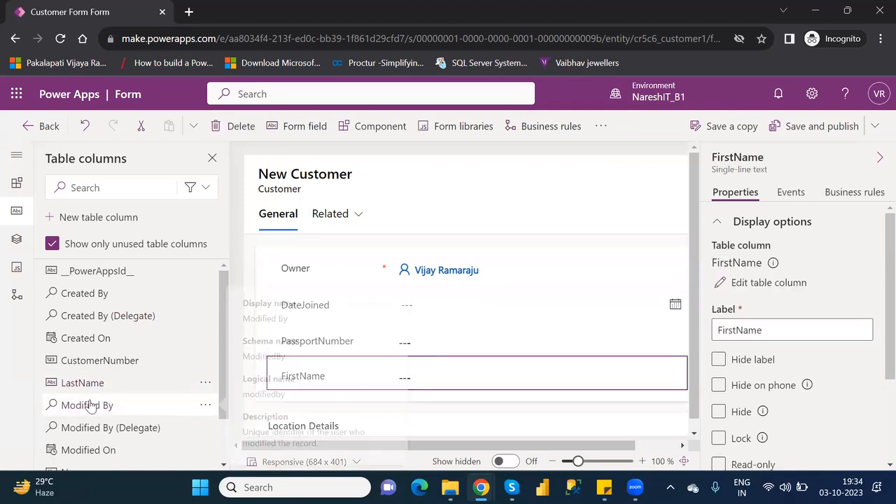
pyautogui.click(84, 385)
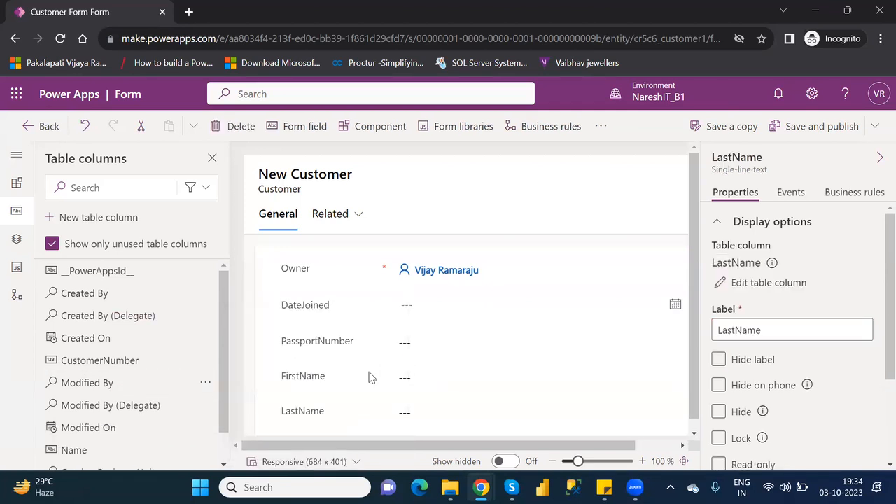
pyautogui.moveTo(320, 383)
pyautogui.mouseDown()
pyautogui.moveTo(312, 260)
pyautogui.moveTo(314, 310)
pyautogui.mouseUp()
pyautogui.moveTo(320, 411); pyautogui.dragTo(324, 290)
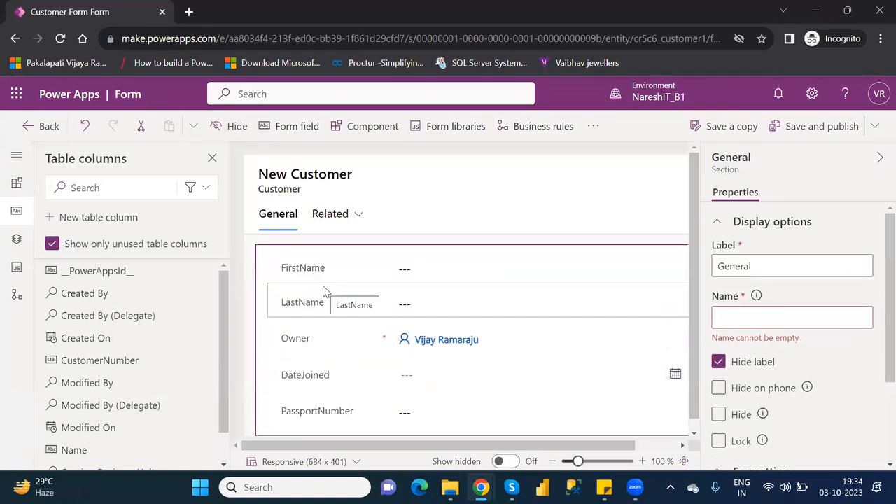
pyautogui.click(809, 130)
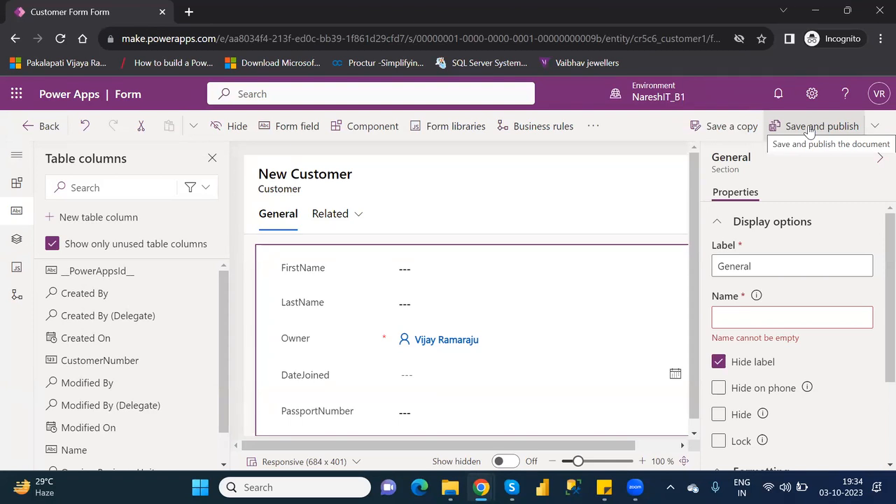
pyautogui.click(42, 127)
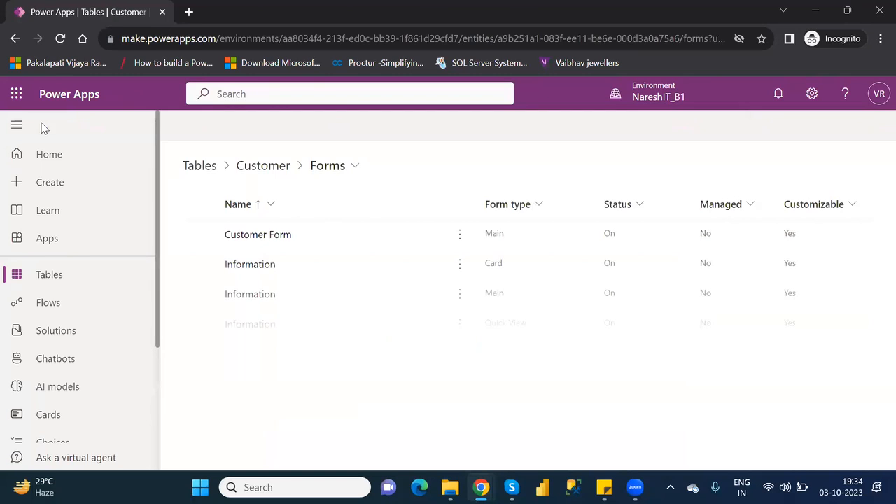
pyautogui.click(62, 282)
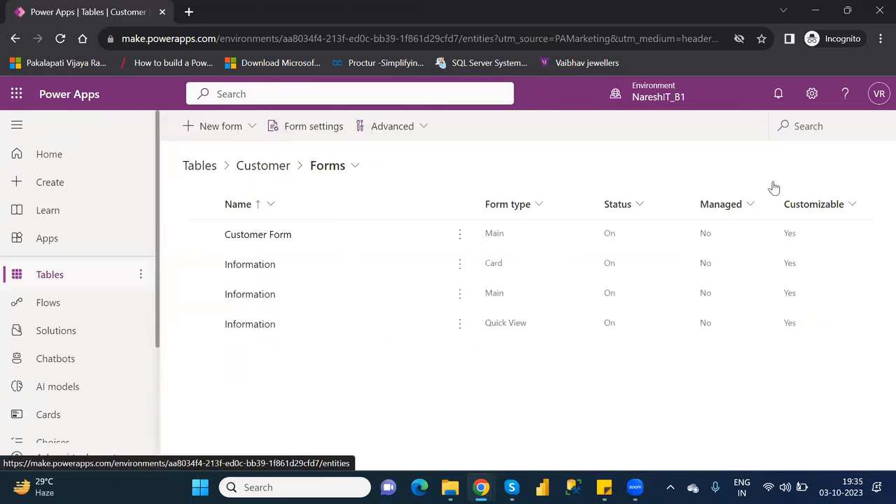
pyautogui.click(804, 126)
pyautogui.write('c')
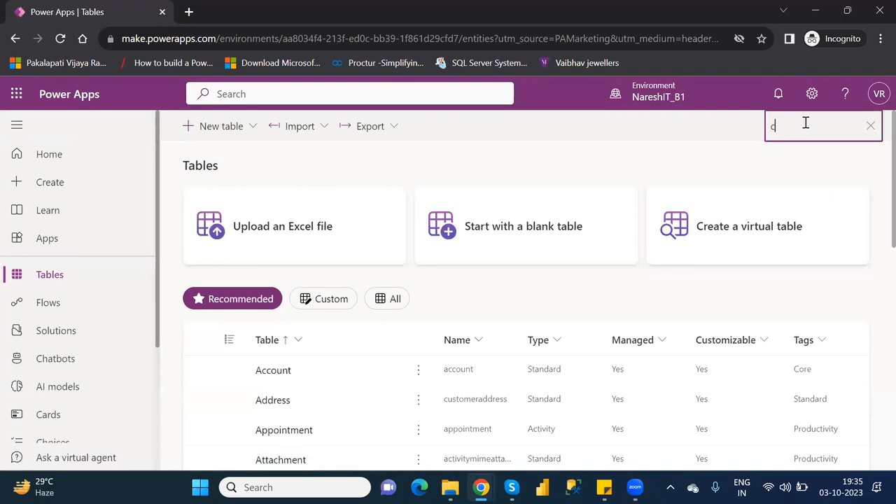
pyautogui.write('ustome')
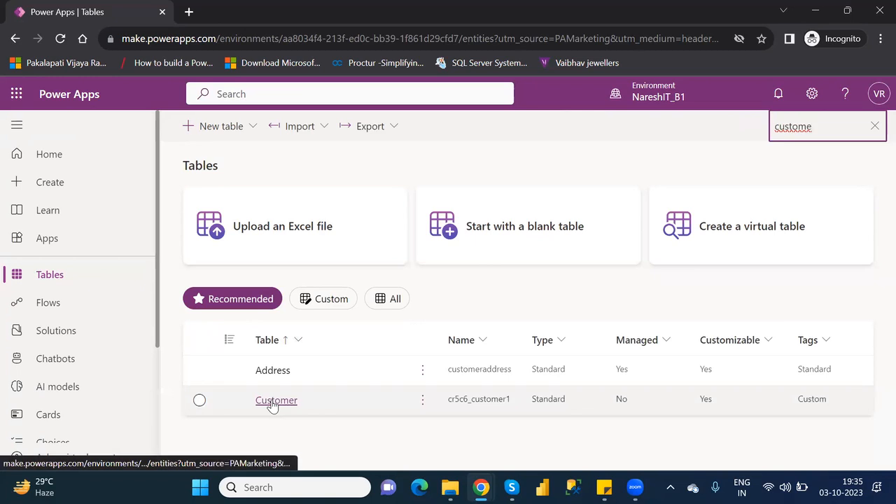
pyautogui.click(273, 402)
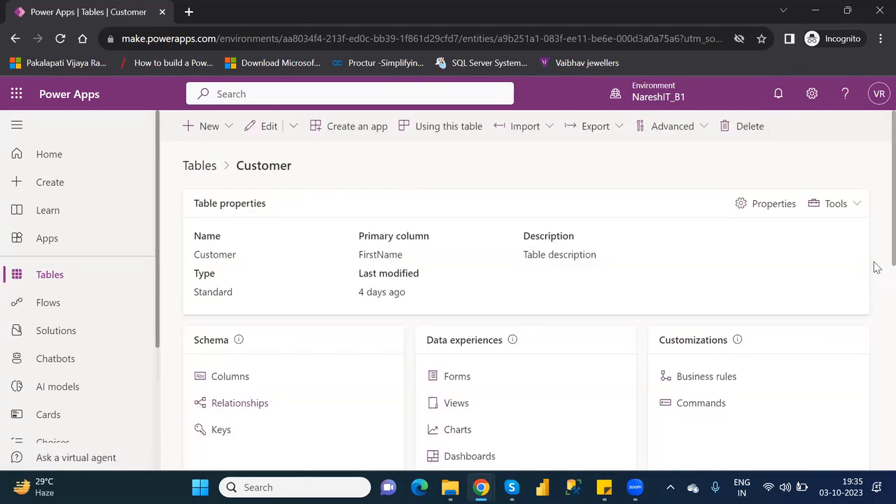
pyautogui.scroll(-5, 875, 267)
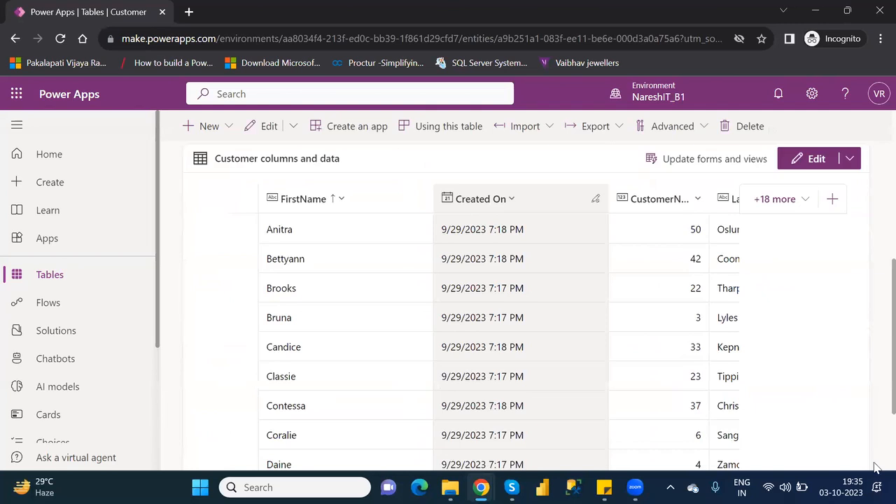
pyautogui.scroll(-2, 874, 466)
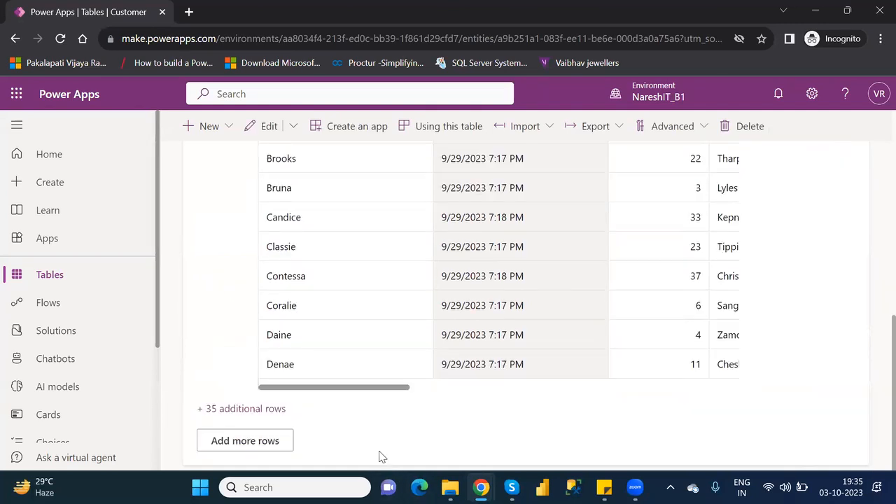
# From the Customers table rows, start a new row using the updated form
pyautogui.click(235, 441)
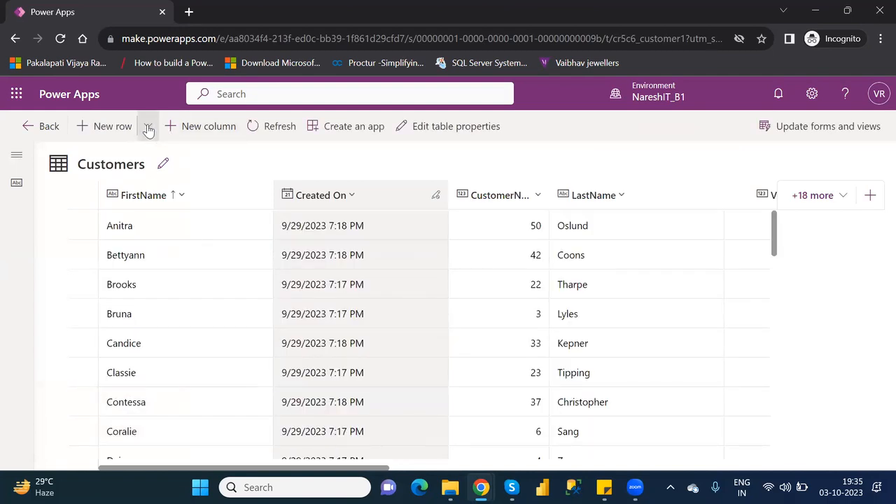
pyautogui.click(148, 127)
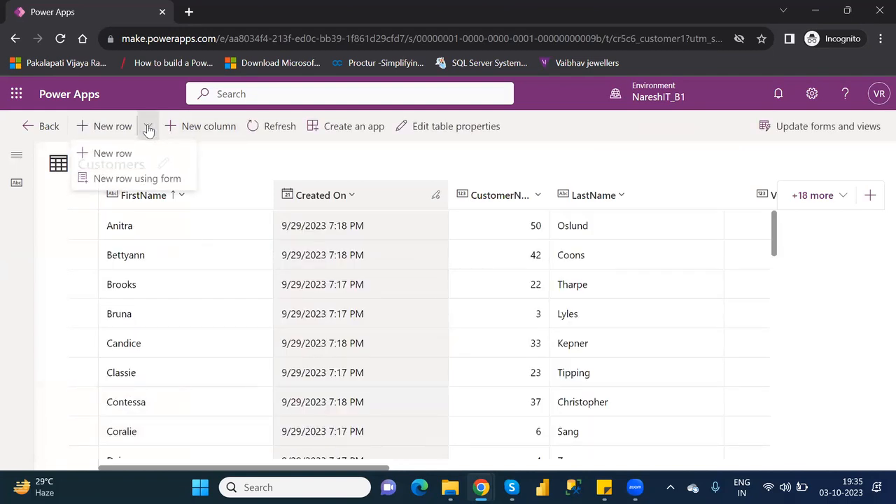
pyautogui.click(148, 180)
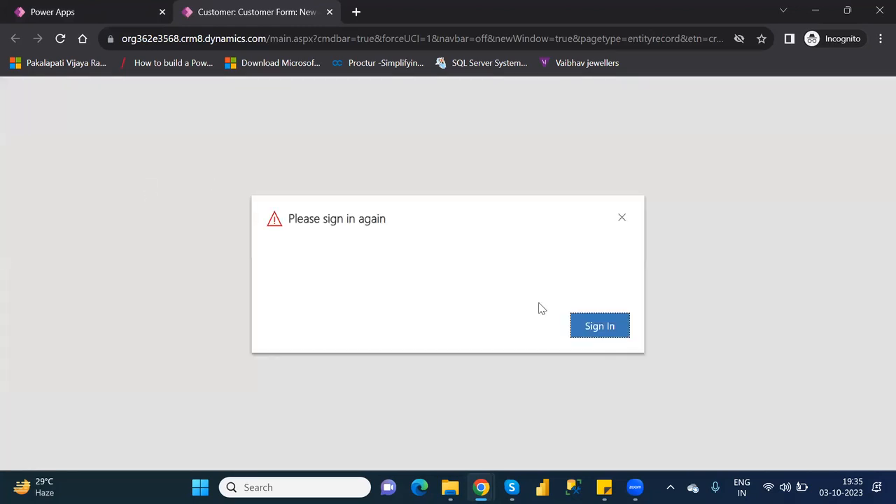
# Sign in again and enter the customer's first name and last name
pyautogui.click(609, 334)
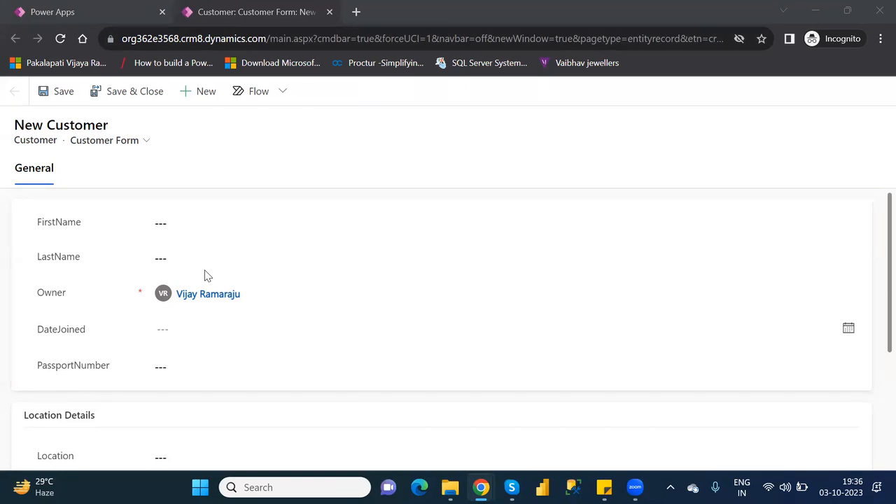
pyautogui.click(175, 222)
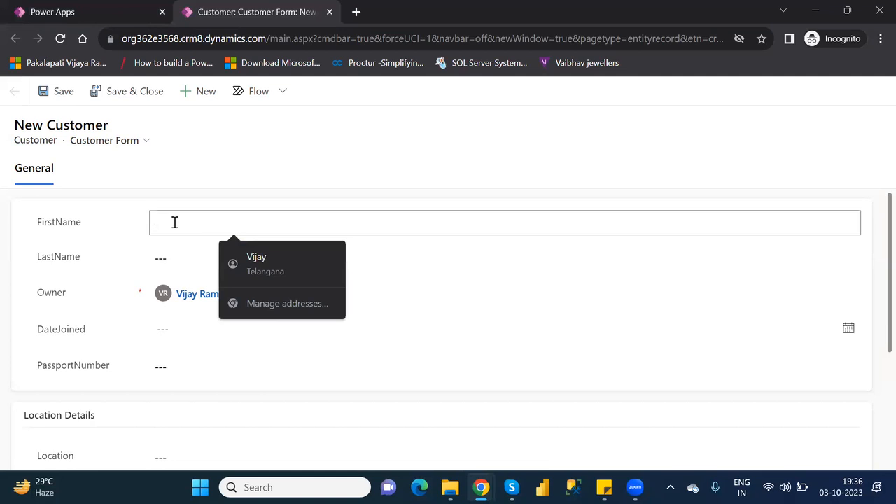
pyautogui.write('Vij')
pyautogui.press('BackSpace')
pyautogui.press('BackSpace')
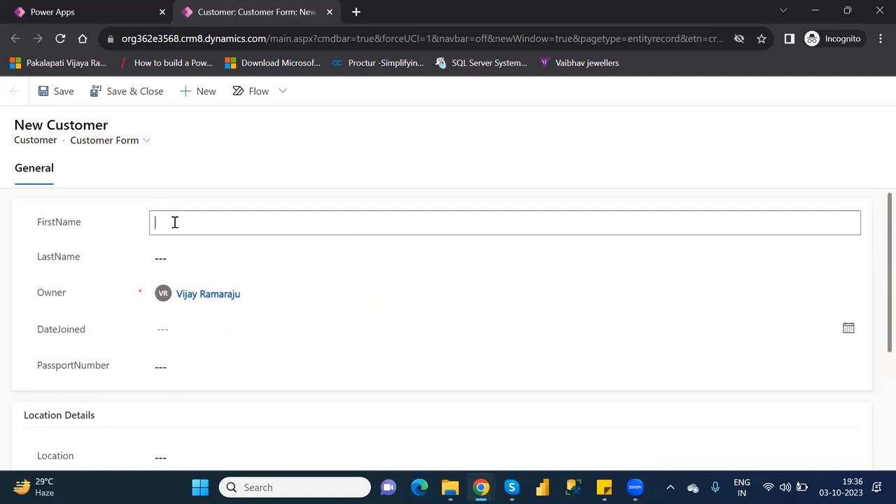
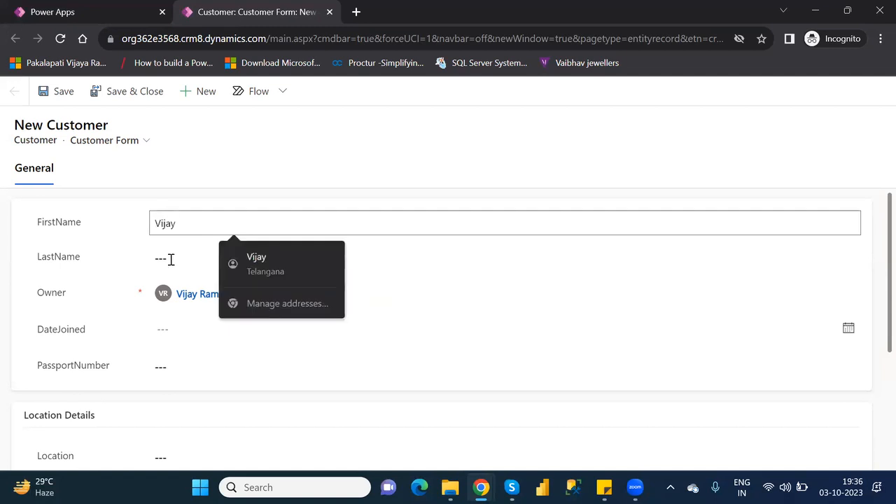
pyautogui.click(181, 254)
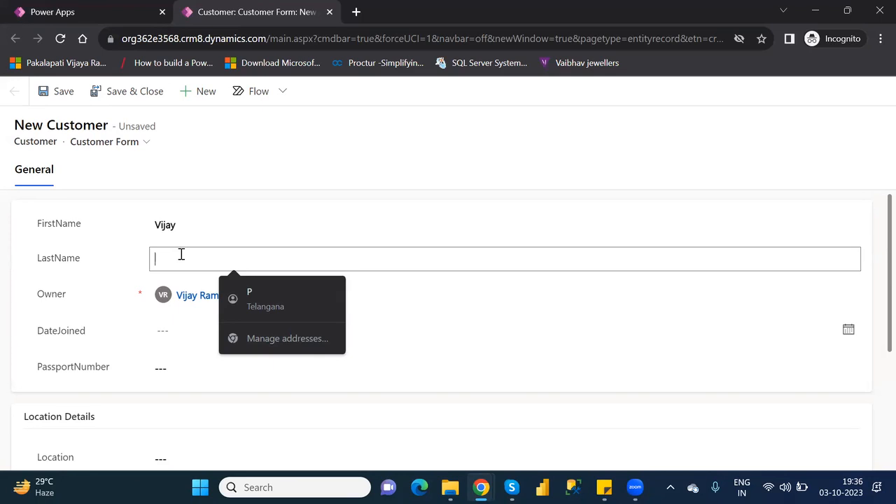
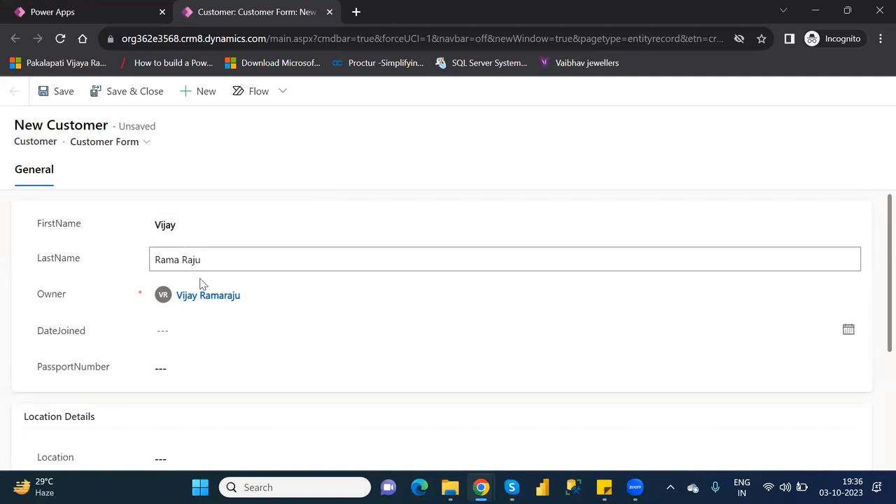
# Set DateJoined to 10/5/2023 from the calendar and enter the customer's passport number
pyautogui.click(188, 338)
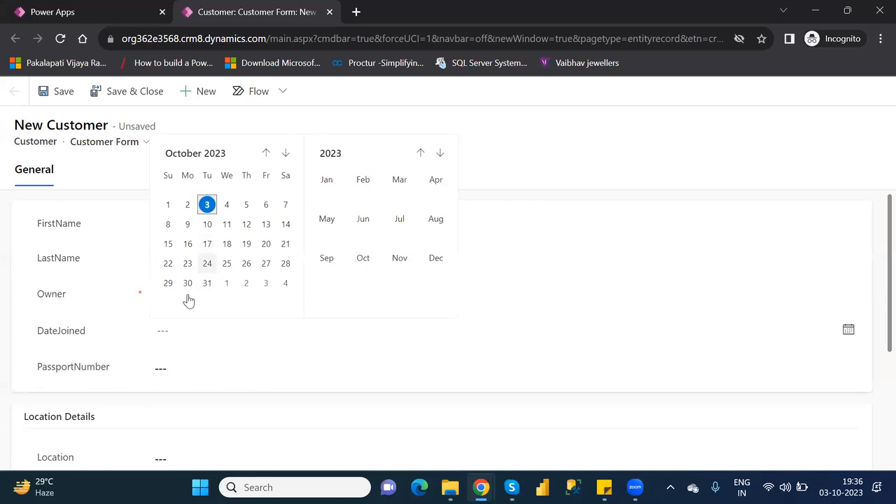
pyautogui.click(189, 333)
pyautogui.click(189, 332)
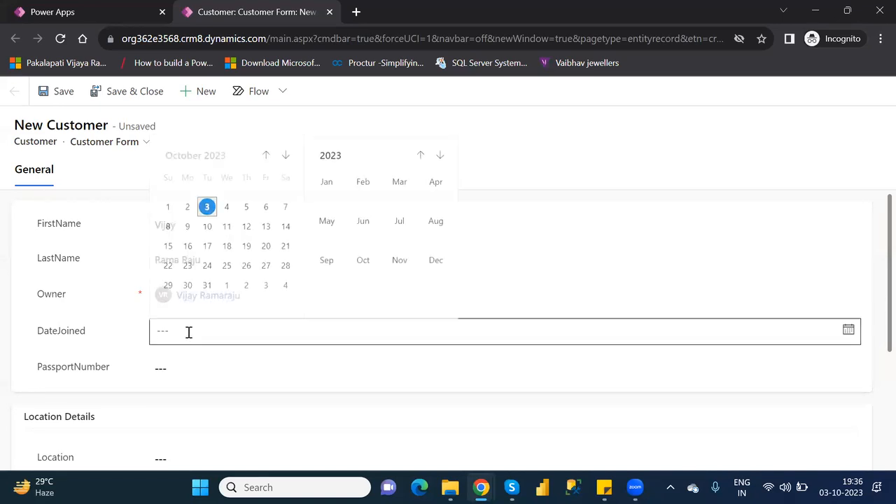
pyautogui.click(245, 210)
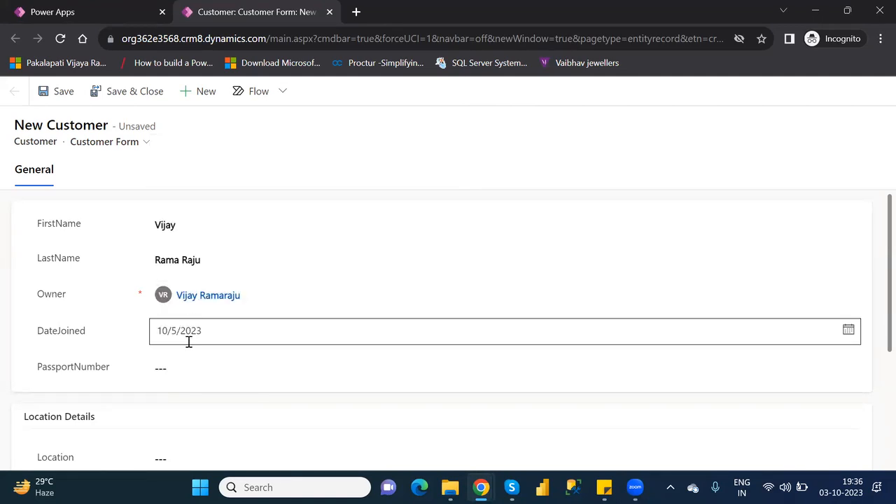
pyautogui.click(177, 364)
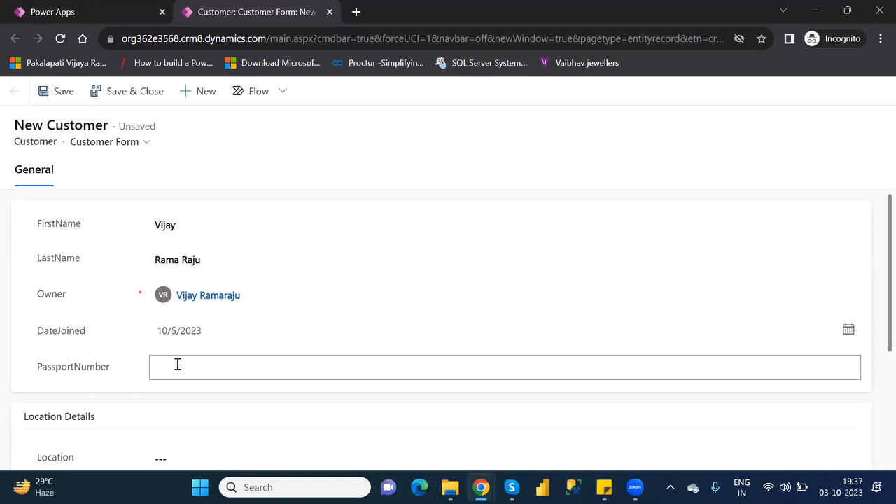
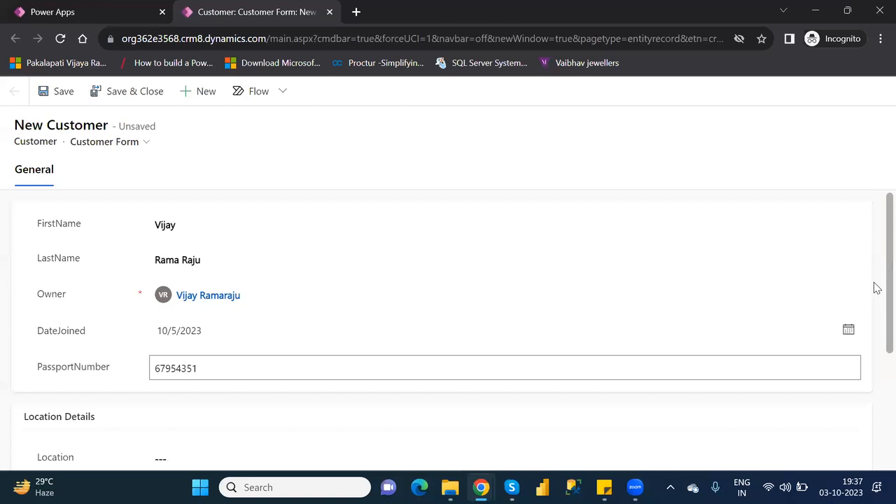
# Fill in Location 'Hyderabad', VIPLevel 1 and the agent's name on the new customer form
pyautogui.scroll(-3, 875, 308)
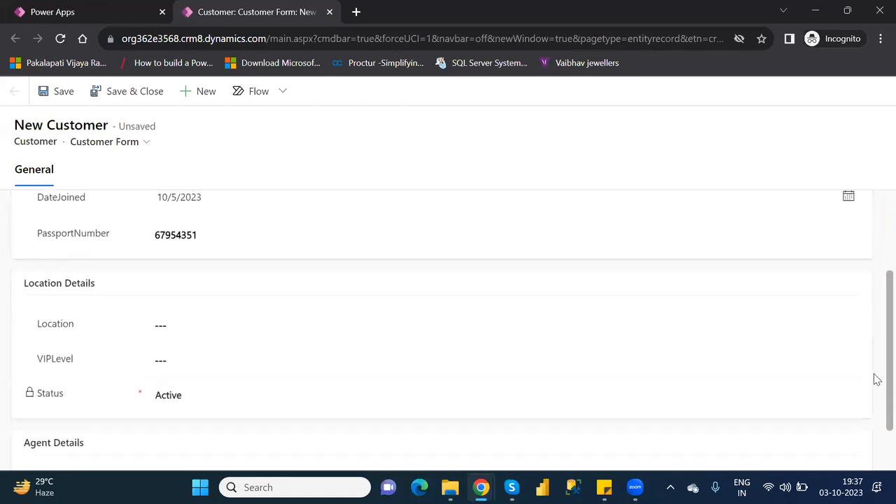
pyautogui.click(219, 288)
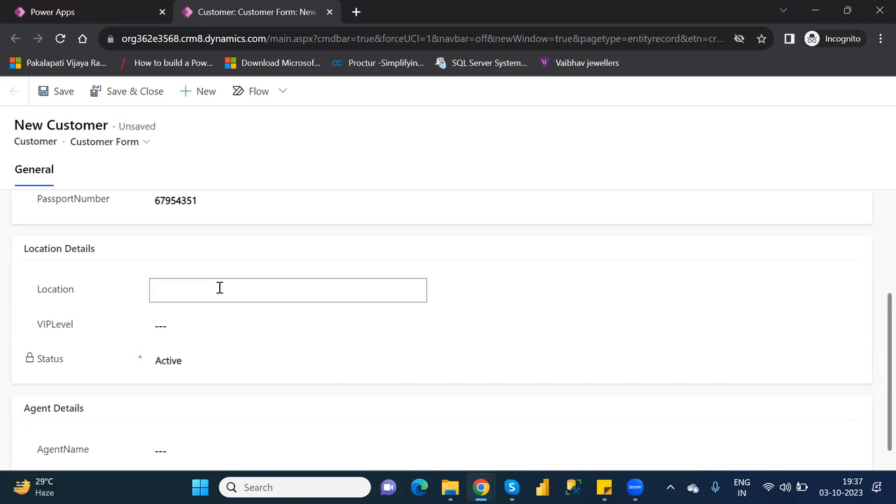
pyautogui.write('Hyderabad')
pyautogui.click(210, 321)
pyautogui.write('1')
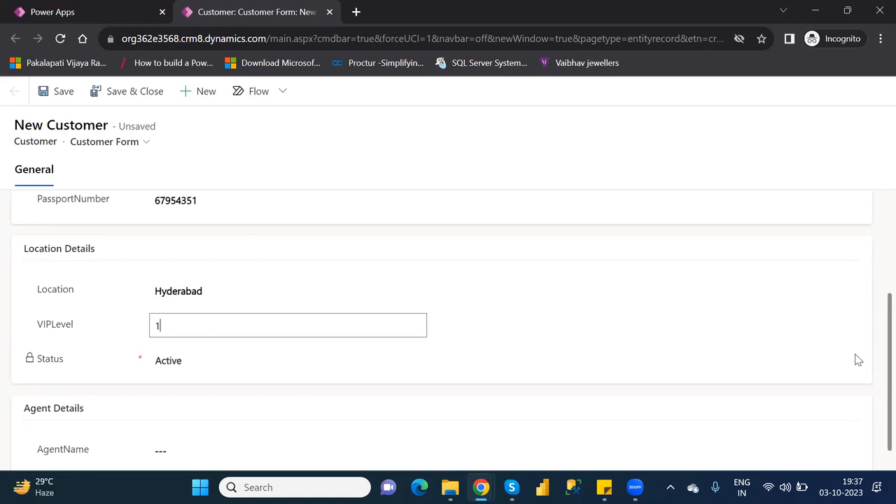
pyautogui.click(876, 378)
pyautogui.scroll(-1, 875, 402)
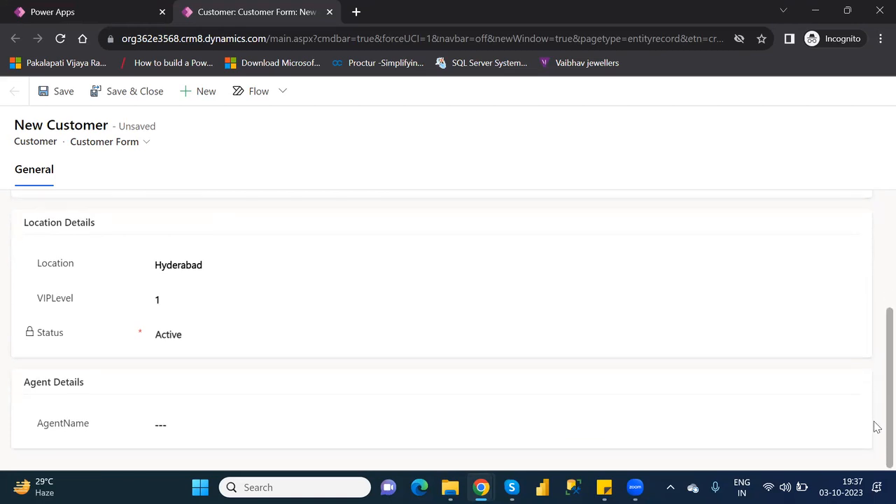
pyautogui.click(180, 416)
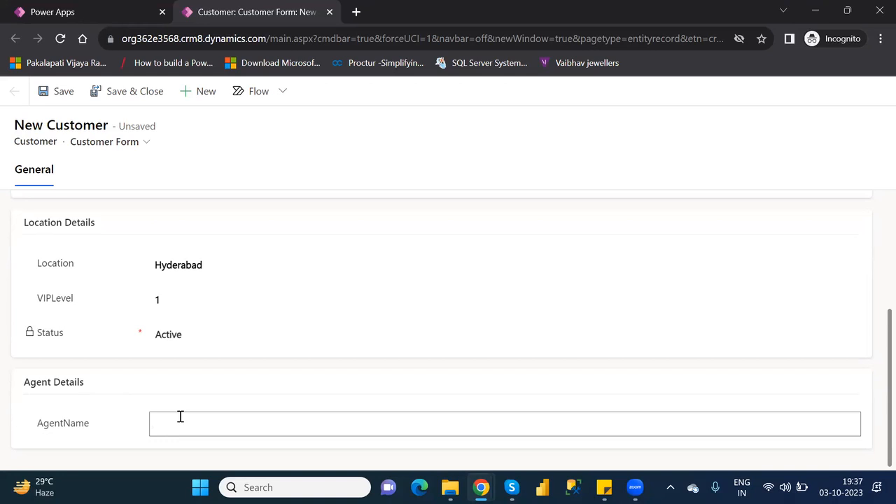
pyautogui.click(875, 371)
pyautogui.scroll(3, 873, 280)
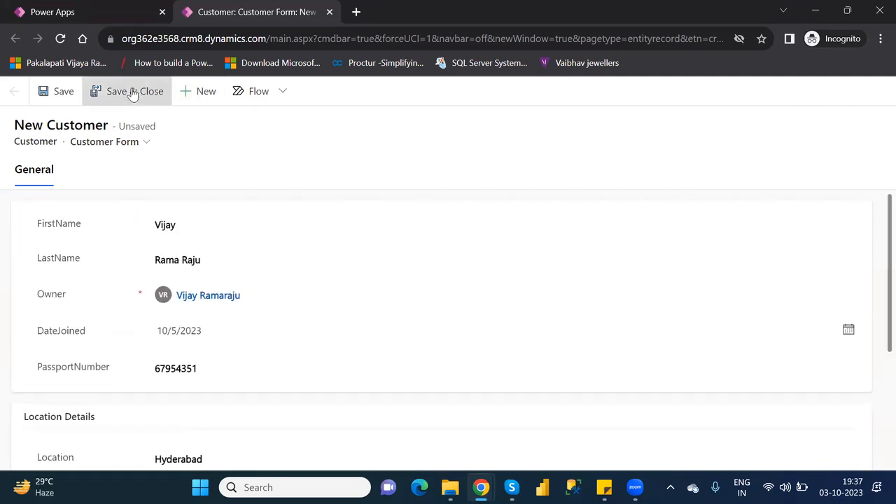
# Save the new customer record and wait until it shows Saved
pyautogui.click(53, 92)
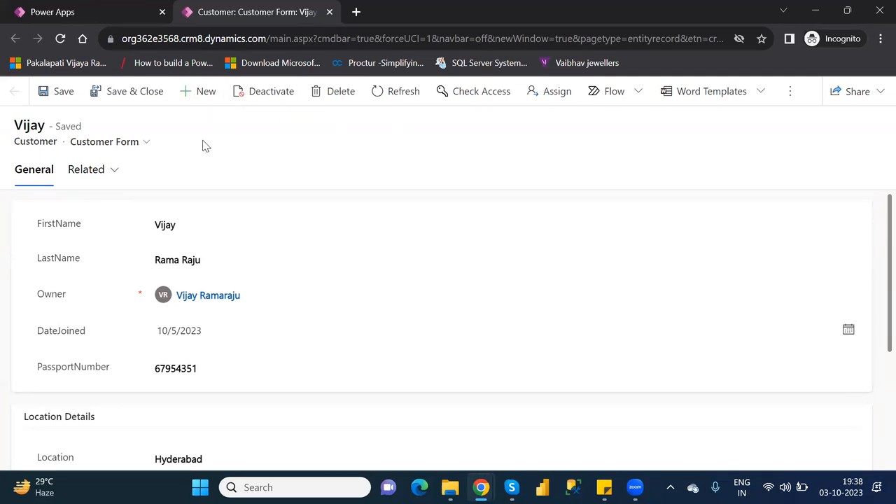
pyautogui.click(180, 230)
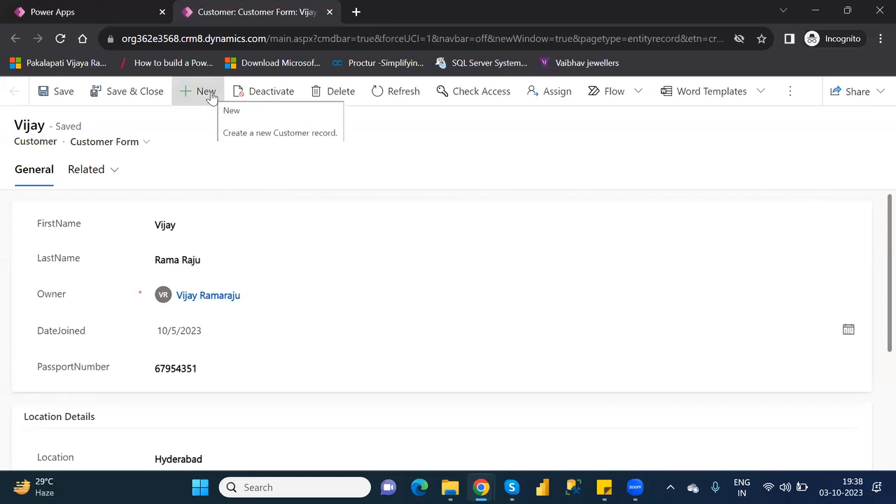
# Save and close the form, finish adding the row, and locate the new Hyderabad row in the grid
pyautogui.click(112, 100)
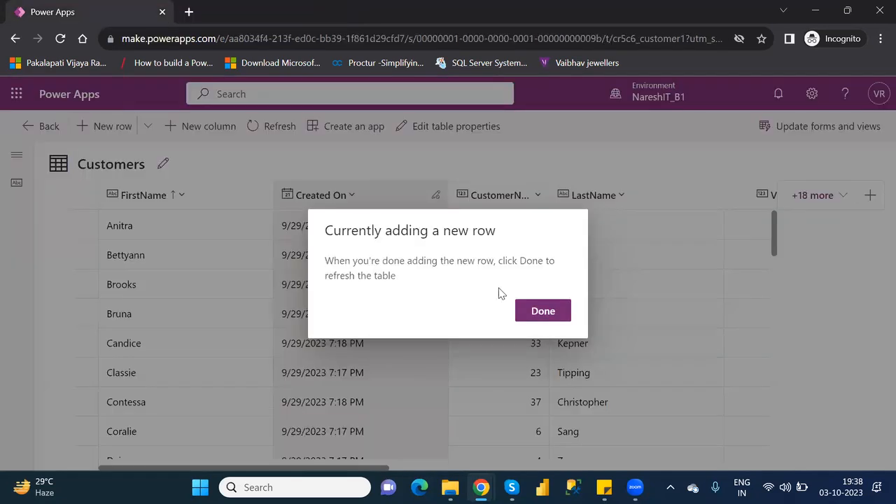
pyautogui.click(544, 312)
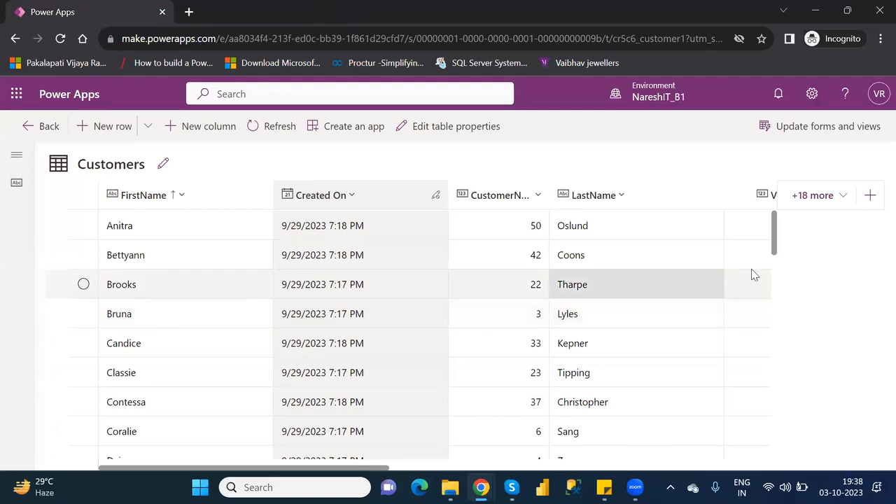
pyautogui.moveTo(773, 230); pyautogui.dragTo(797, 359)
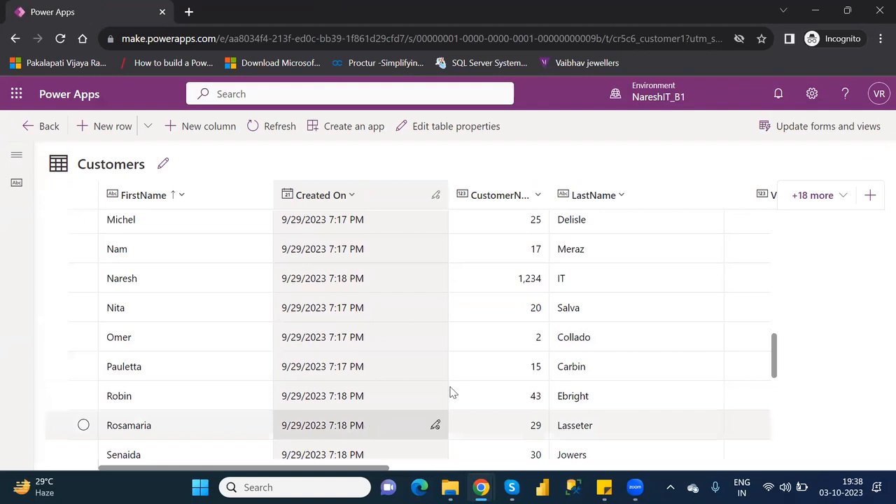
pyautogui.moveTo(776, 360); pyautogui.dragTo(790, 468)
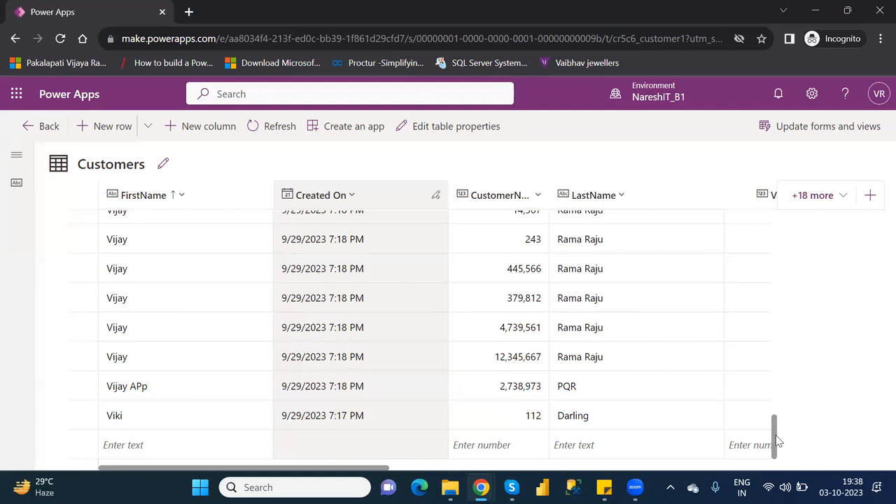
pyautogui.moveTo(777, 440); pyautogui.dragTo(782, 415)
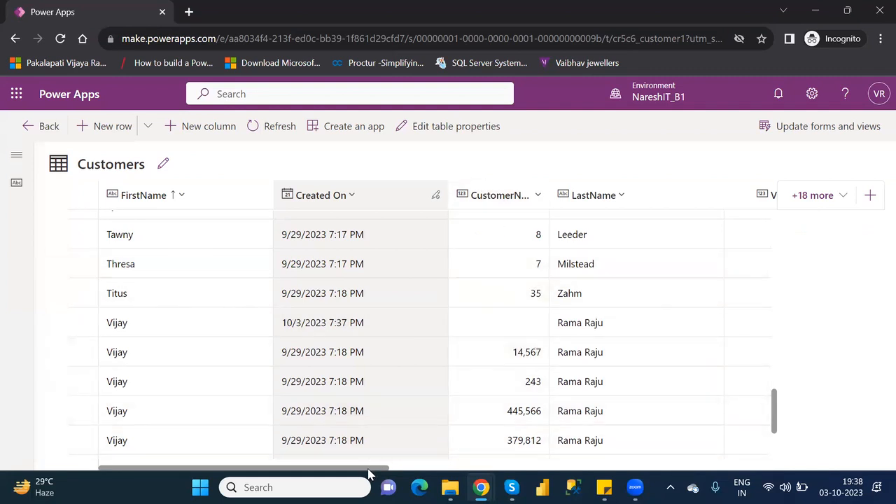
pyautogui.moveTo(369, 474); pyautogui.dragTo(744, 474)
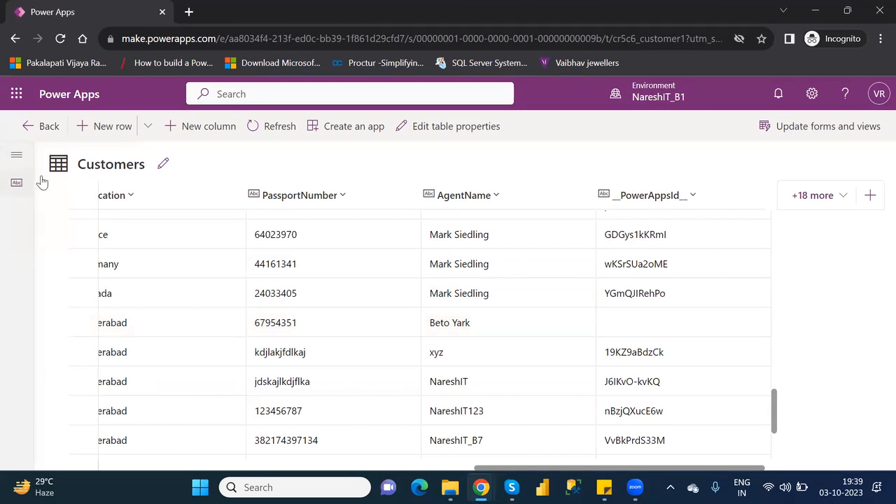
# Go back to the Customer table and open Customer Form in the form designer
pyautogui.click(33, 134)
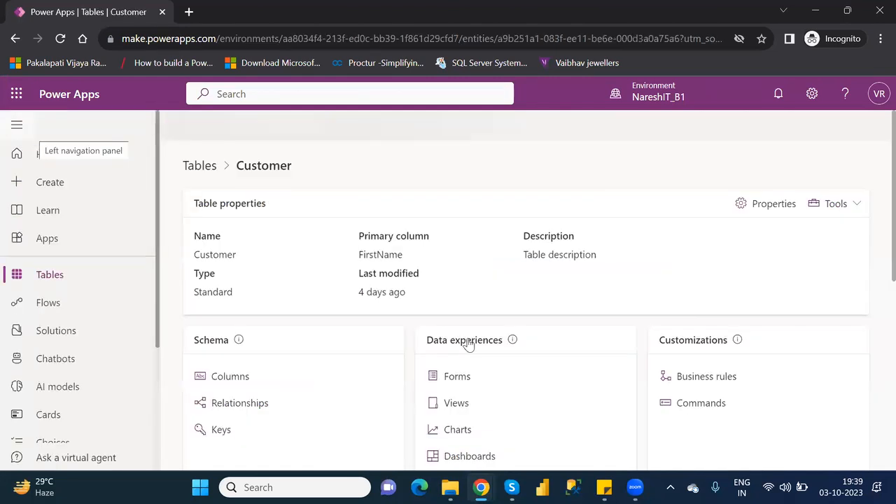
pyautogui.click(456, 378)
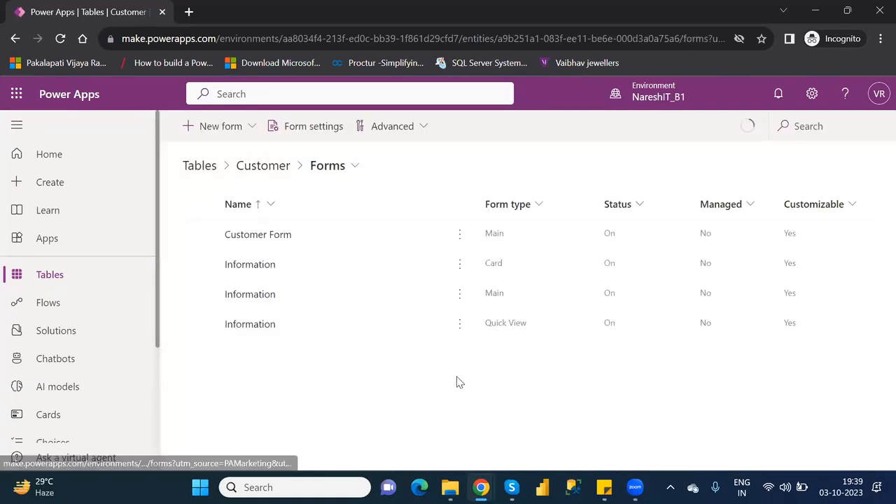
pyautogui.click(200, 235)
pyautogui.click(289, 129)
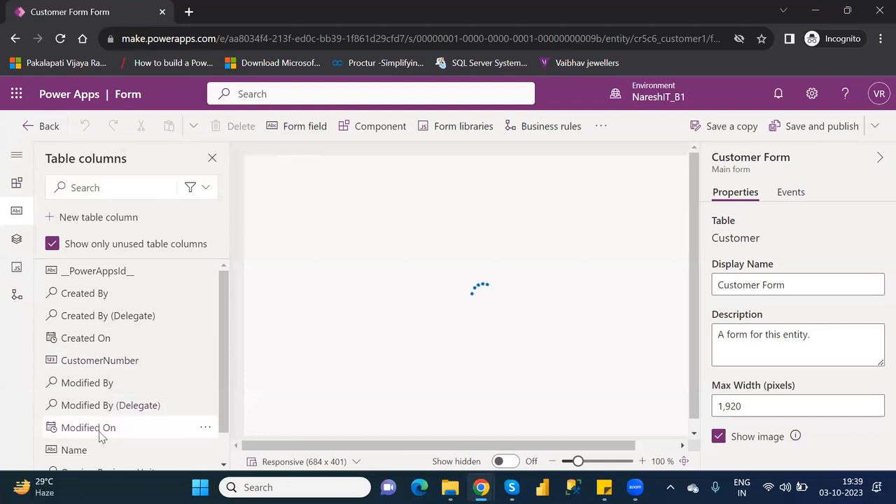
# Add the Name column below PassportNumber, then select the Owner field to view its properties
pyautogui.moveTo(83, 455)
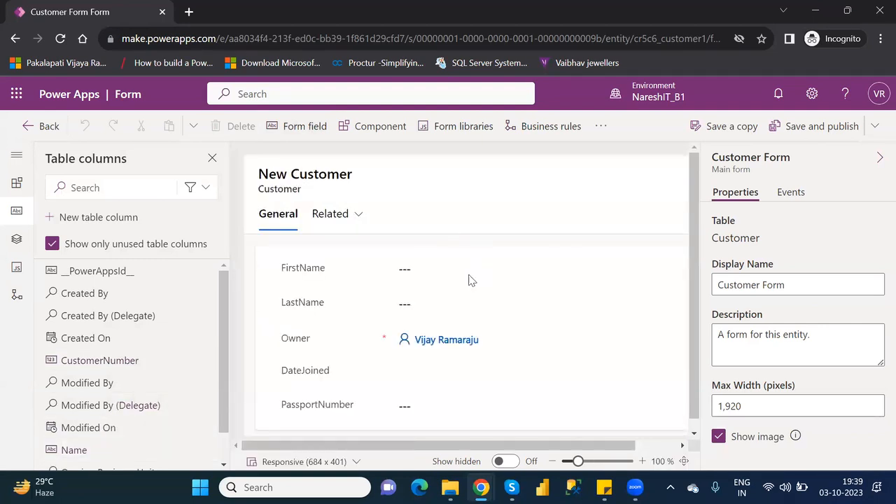
pyautogui.click(85, 453)
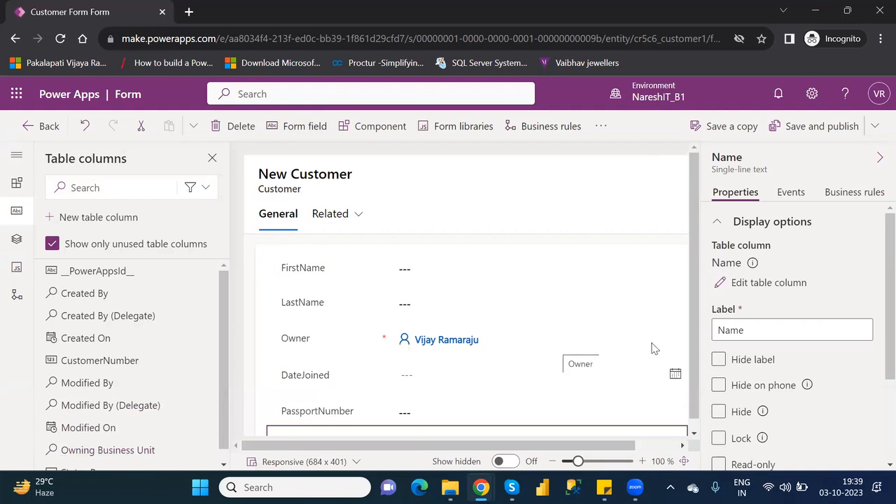
pyautogui.scroll(-1, 695, 343)
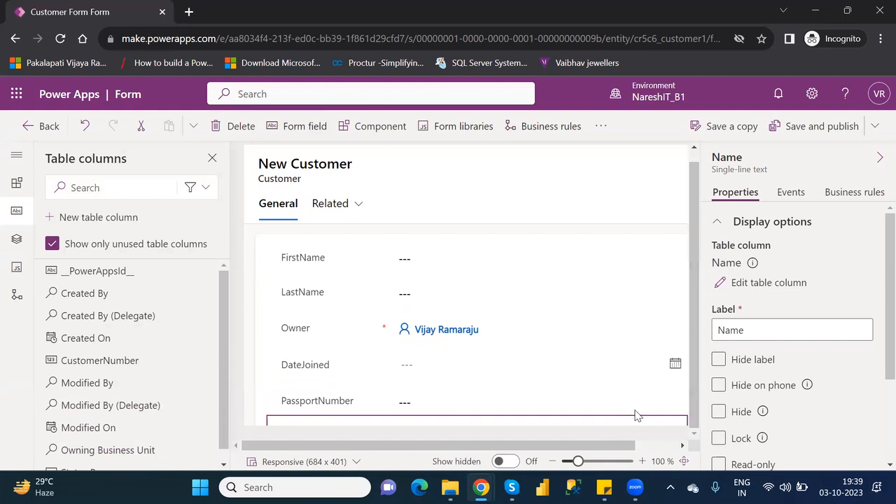
pyautogui.moveTo(615, 450); pyautogui.dragTo(695, 455)
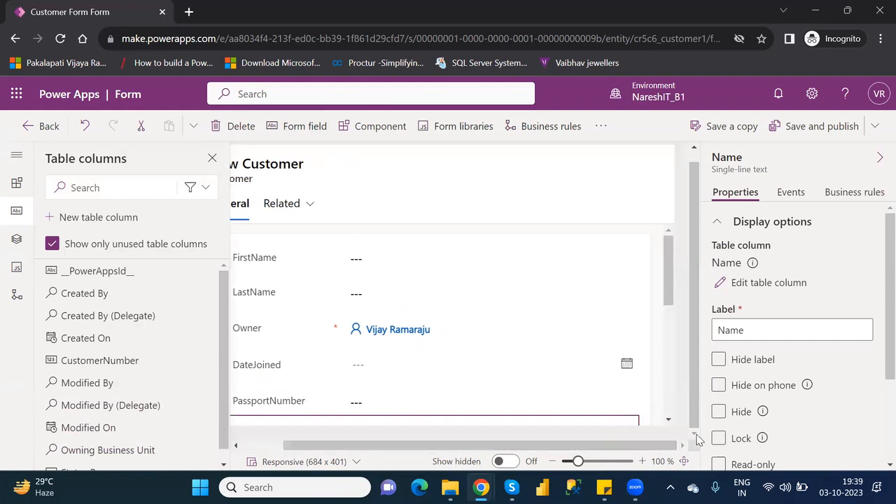
pyautogui.click(668, 294)
pyautogui.moveTo(666, 288); pyautogui.dragTo(670, 310)
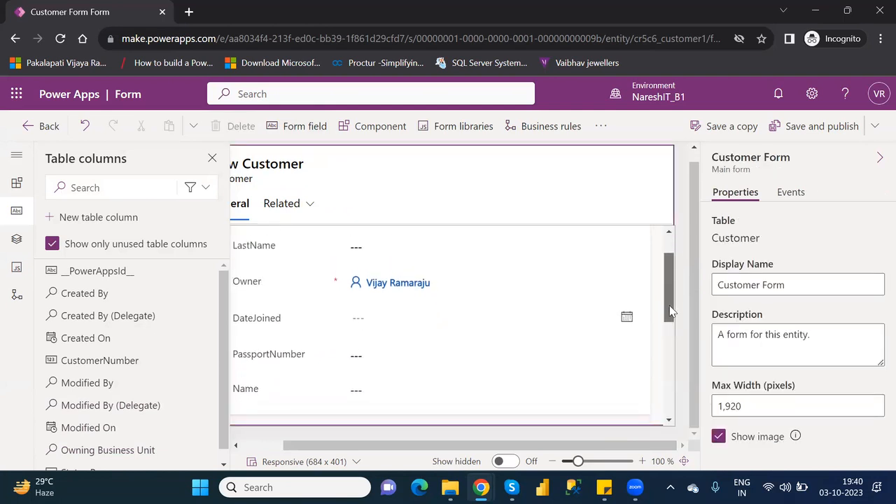
pyautogui.click(246, 284)
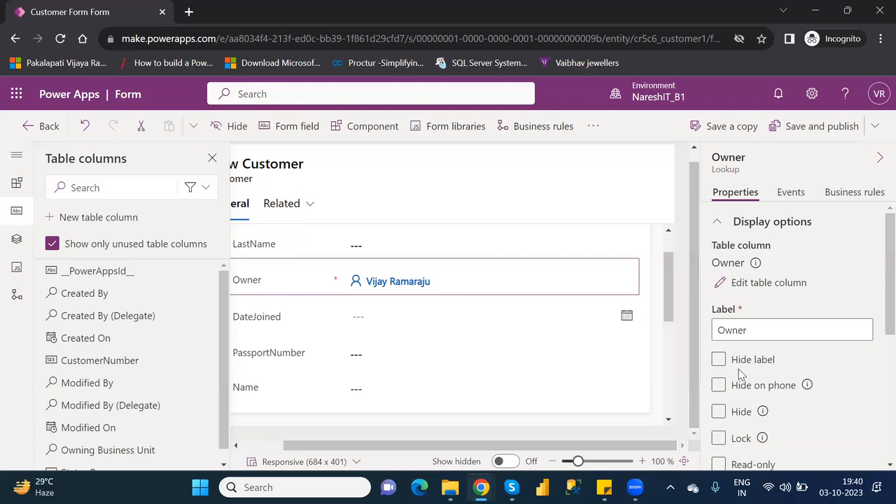
# Hide the Owner field, toggle the DateJoined label off and back on, then select the Name field
pyautogui.click(718, 412)
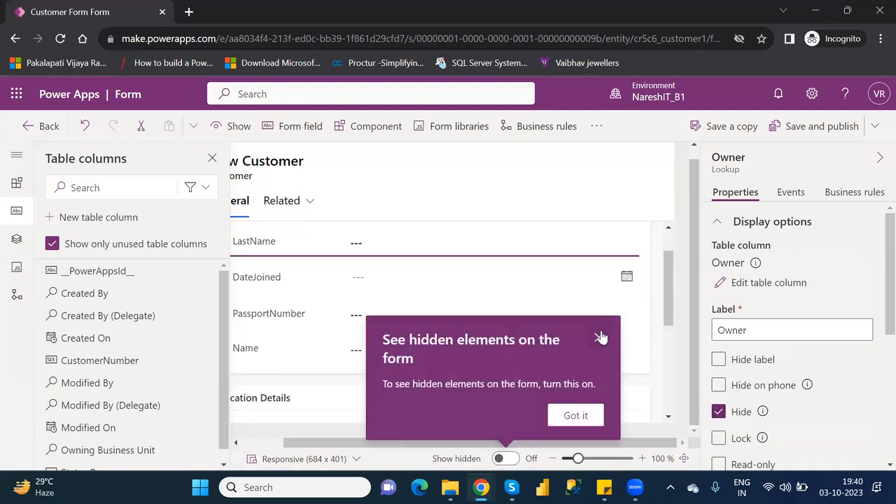
pyautogui.click(600, 337)
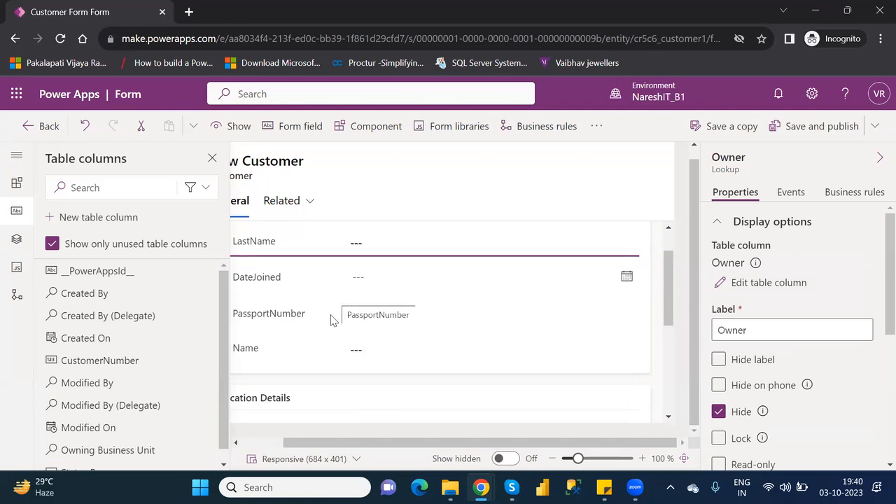
pyautogui.click(261, 281)
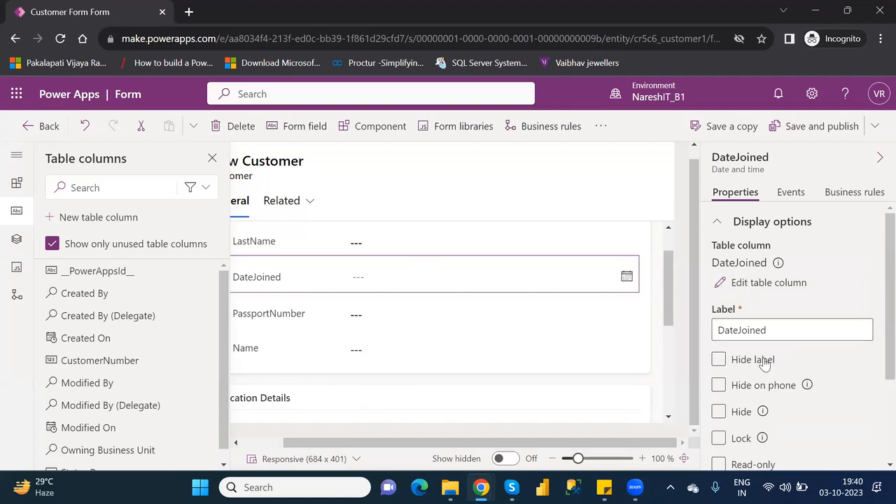
pyautogui.scroll(-2, 876, 320)
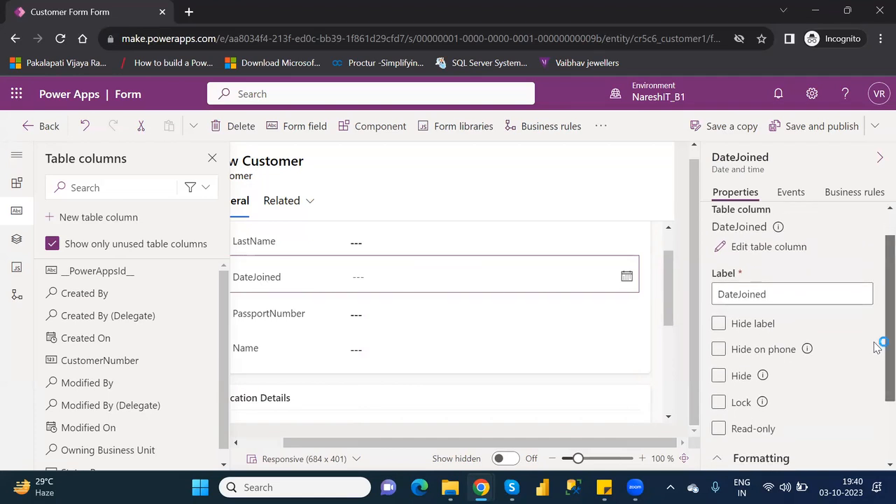
pyautogui.click(721, 280)
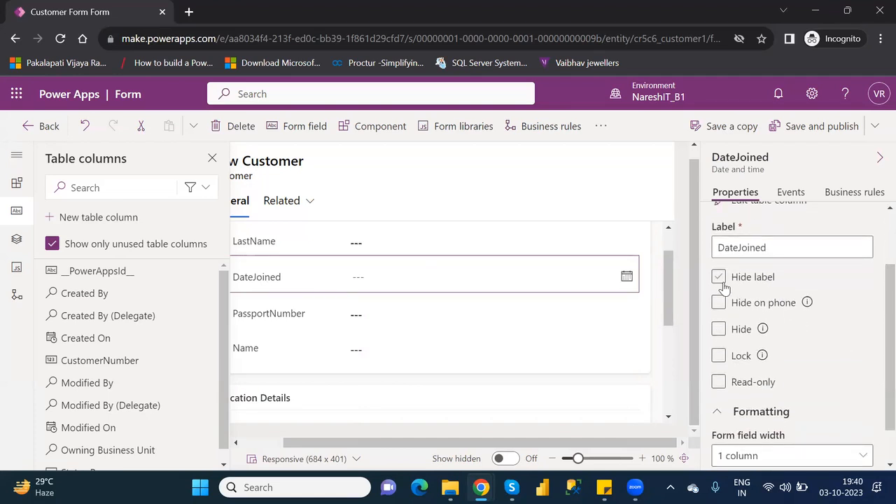
pyautogui.click(719, 278)
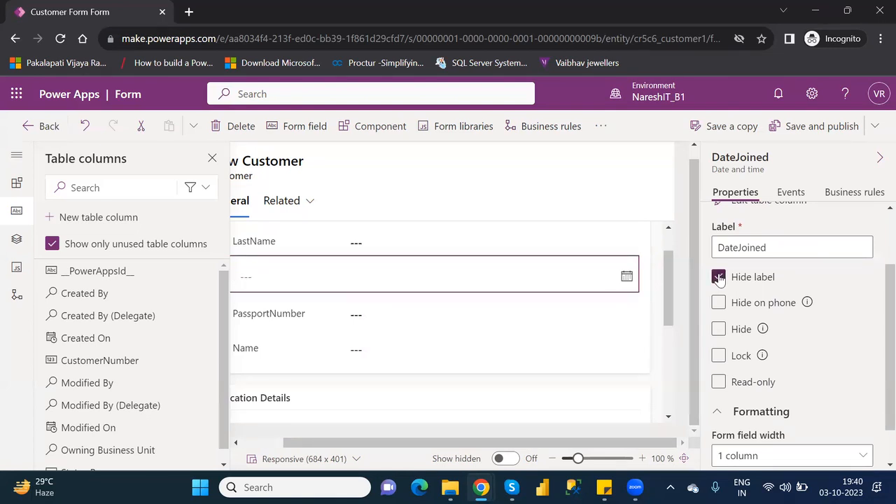
pyautogui.click(719, 278)
pyautogui.click(260, 446)
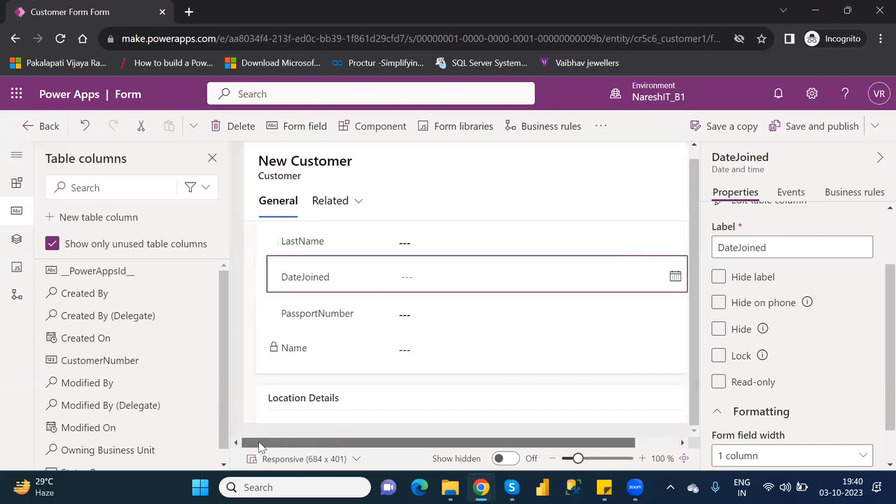
pyautogui.click(312, 356)
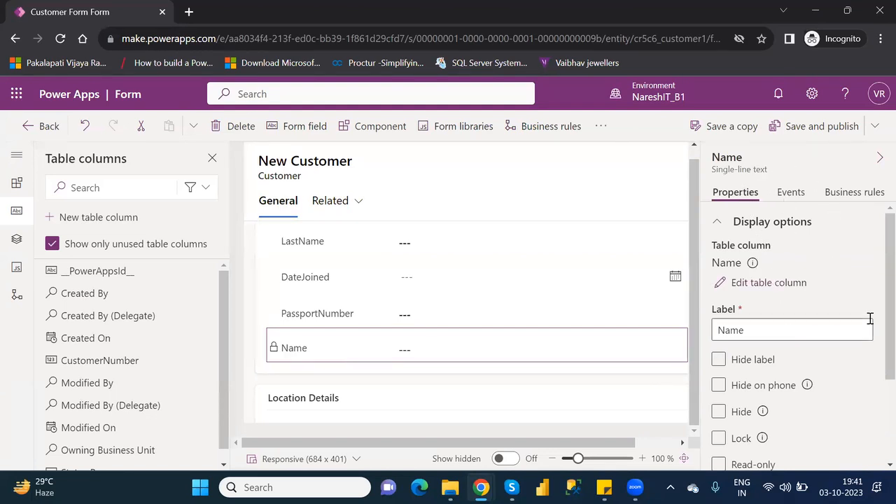
pyautogui.scroll(-2, 873, 287)
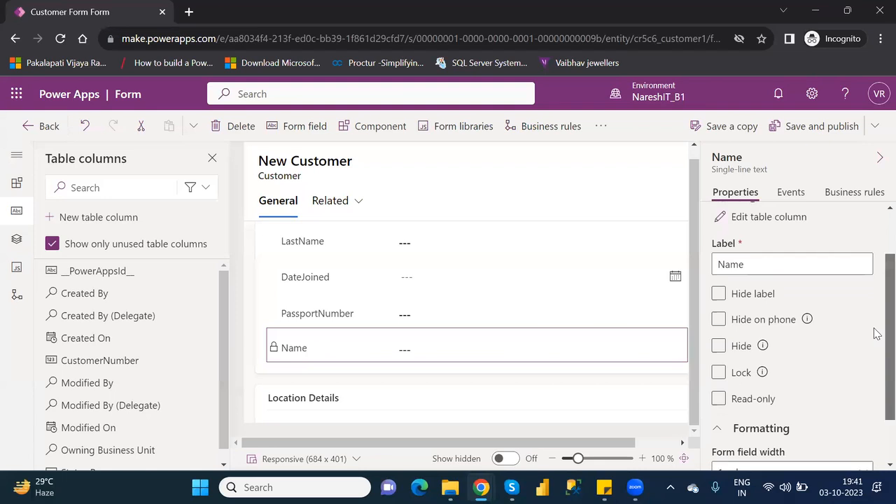
pyautogui.scroll(-1, 877, 333)
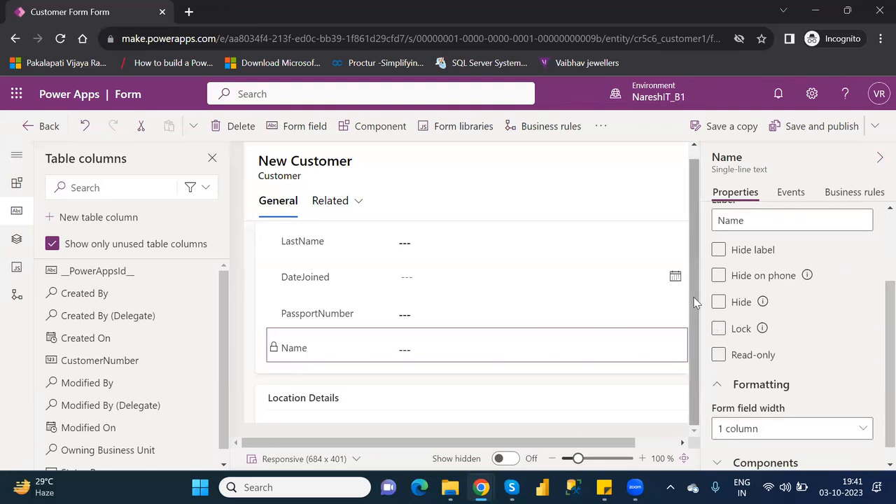
pyautogui.moveTo(695, 302); pyautogui.dragTo(705, 250)
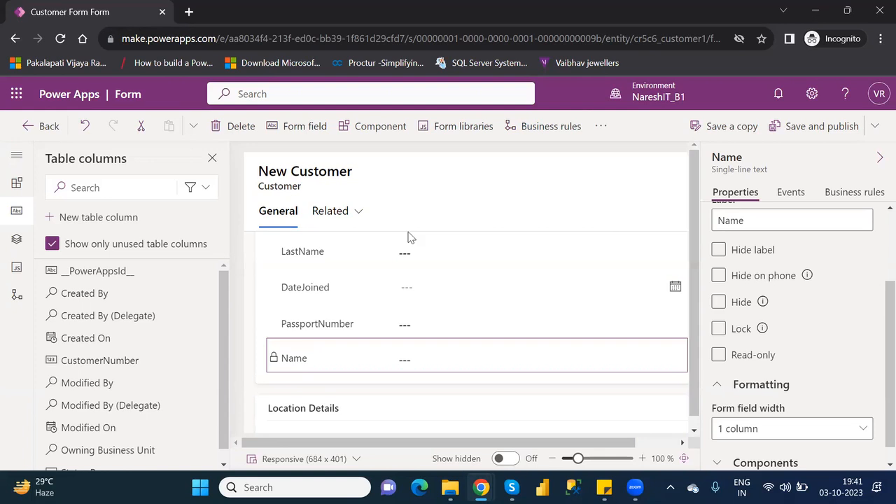
pyautogui.click(331, 248)
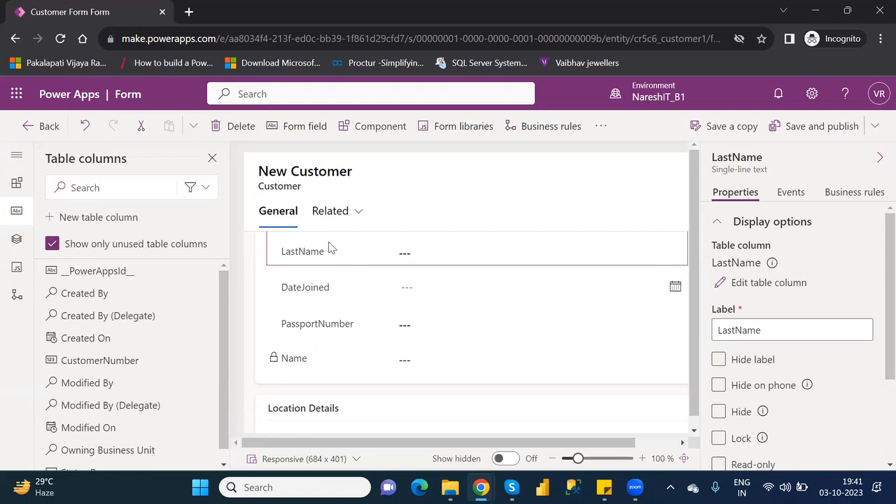
pyautogui.click(718, 438)
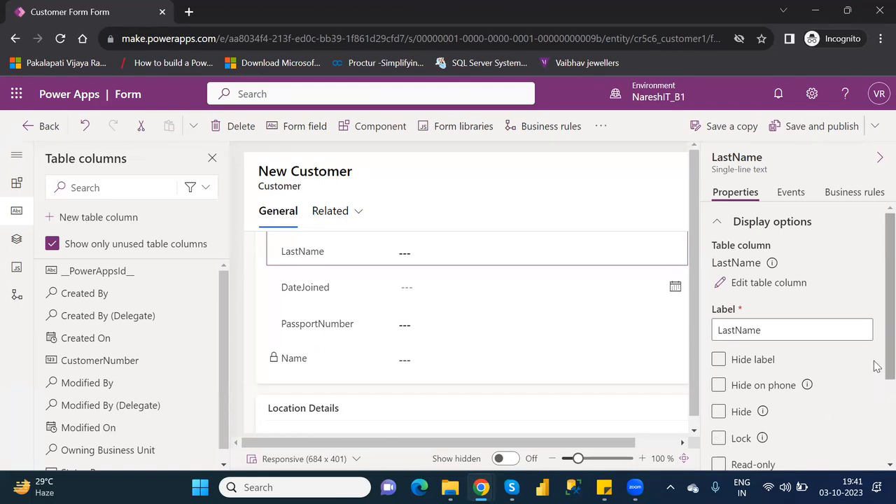
pyautogui.scroll(-2, 875, 378)
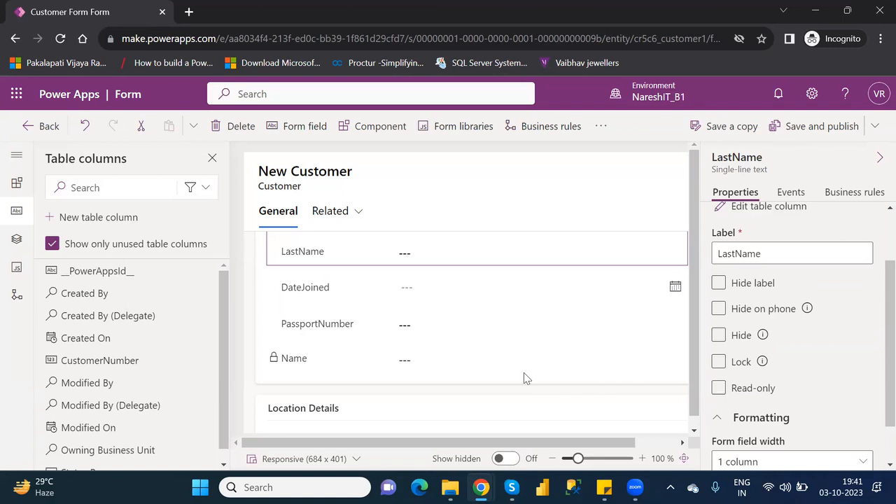
pyautogui.click(301, 361)
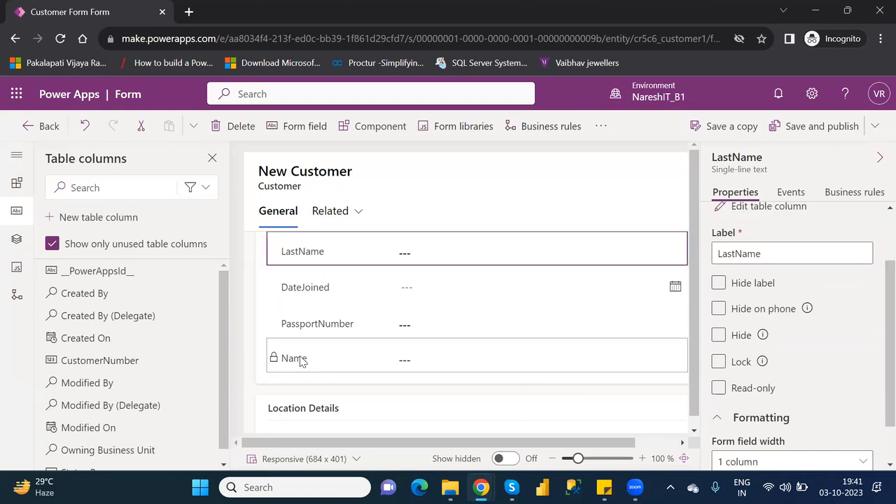
# Move the Name field directly under LastName, then save and publish the Customer form
pyautogui.moveTo(322, 304); pyautogui.dragTo(321, 275)
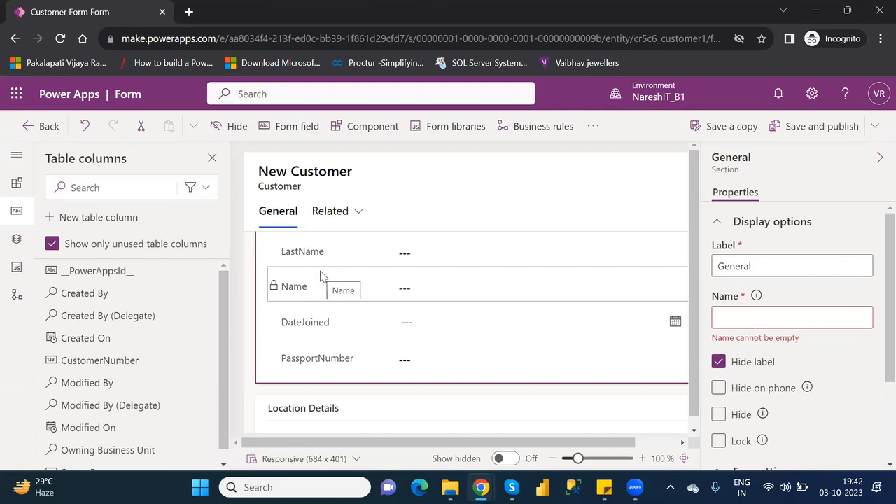
pyautogui.click(814, 132)
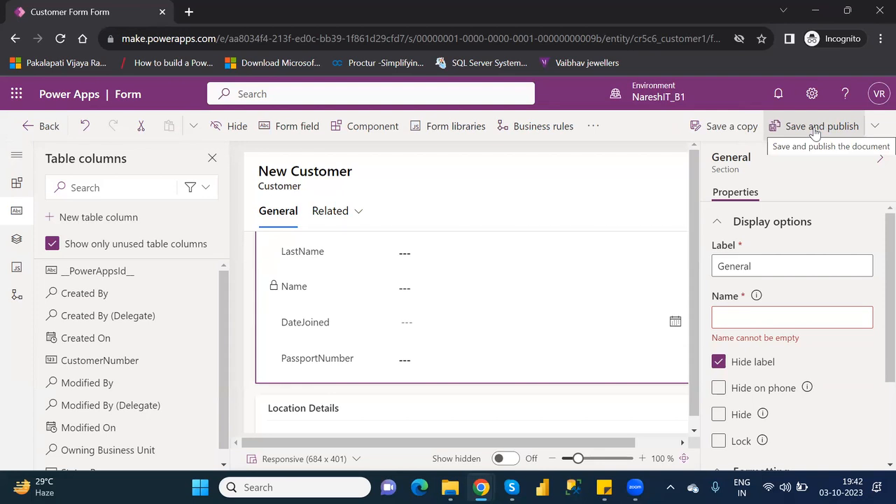
pyautogui.click(47, 127)
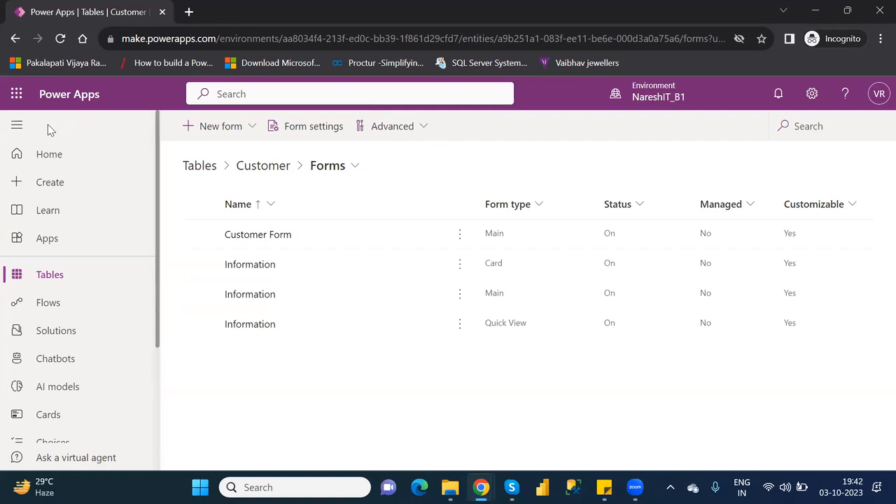
# Open the Customer table overview and go to its full Customers data view
pyautogui.click(265, 165)
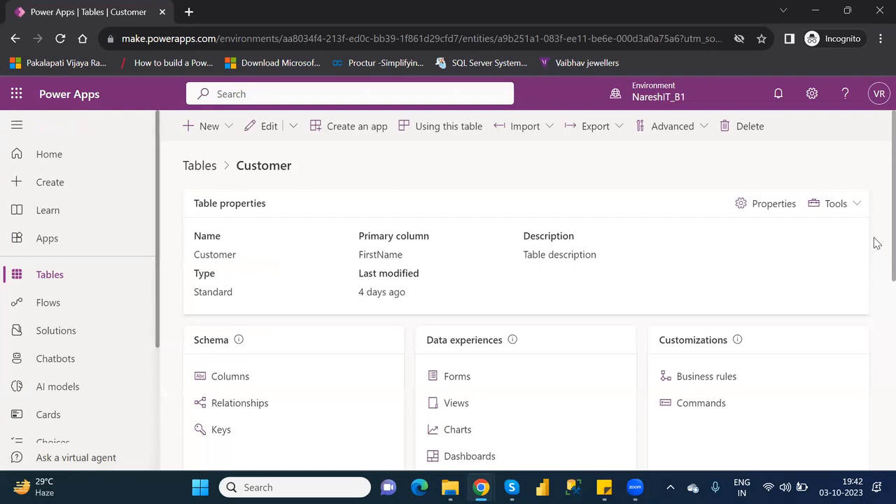
pyautogui.scroll(-10, 877, 247)
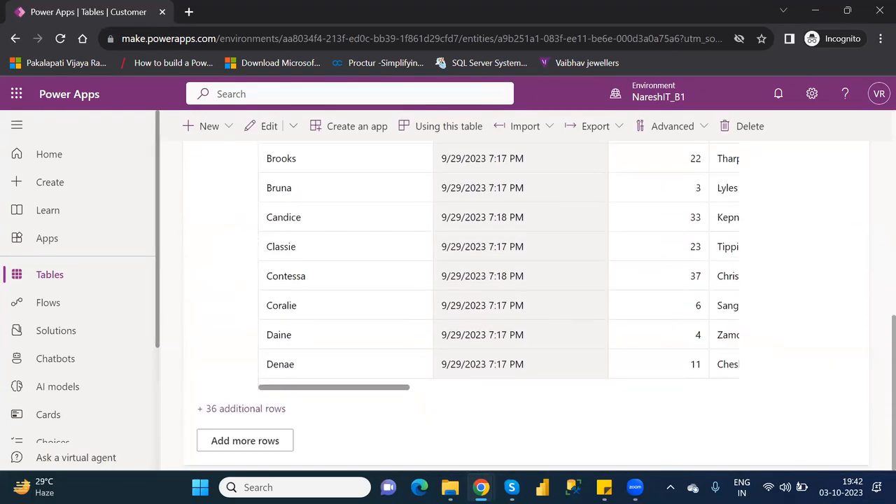
pyautogui.click(255, 439)
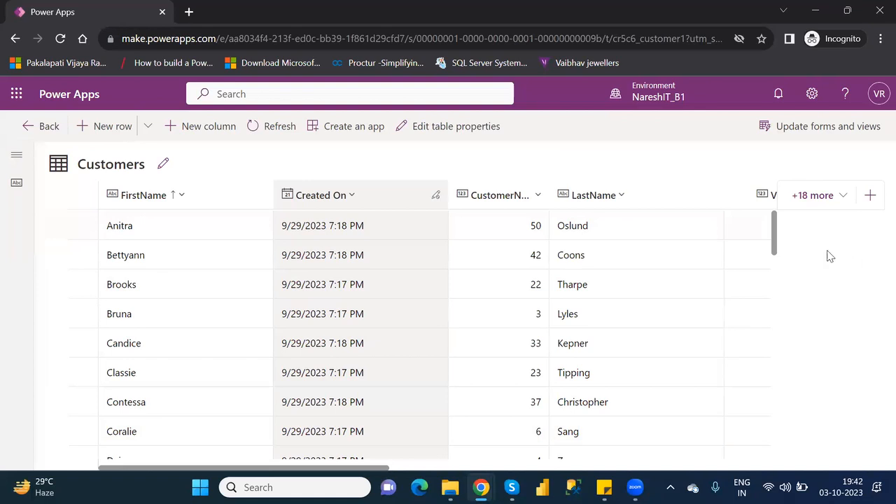
# Open a new row using the form, close that tab, and reload the Customers table
pyautogui.click(148, 127)
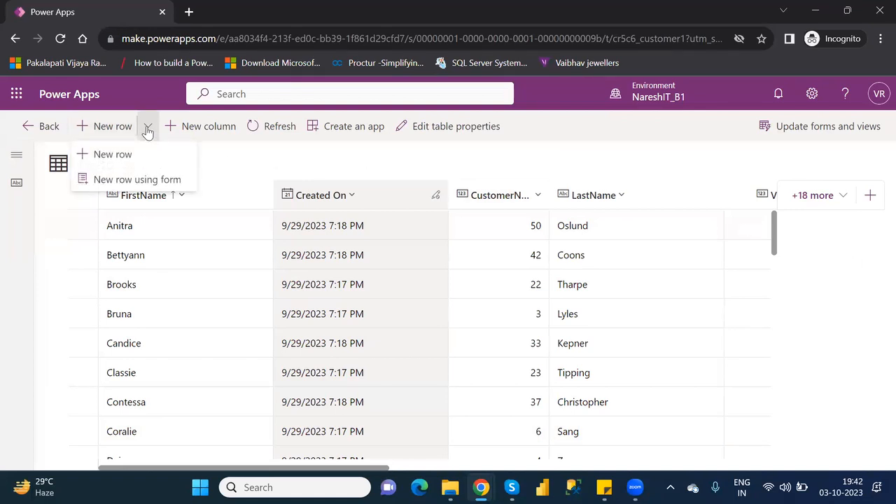
pyautogui.click(147, 180)
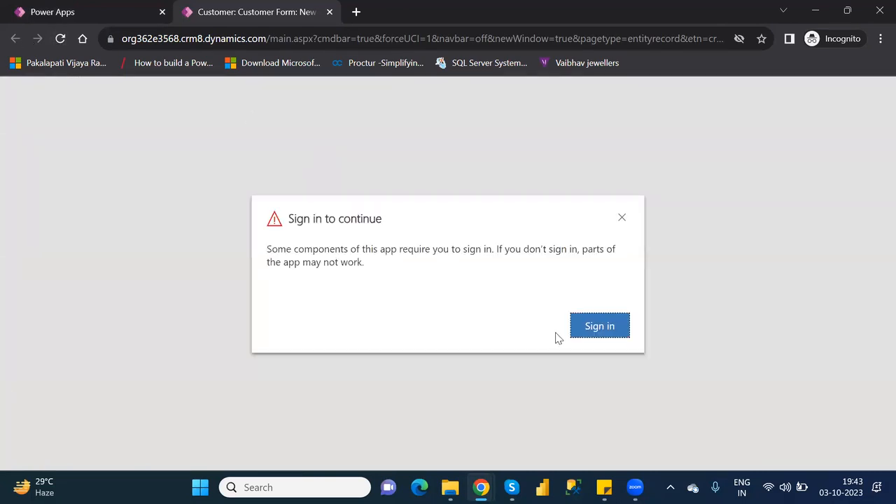
pyautogui.click(599, 334)
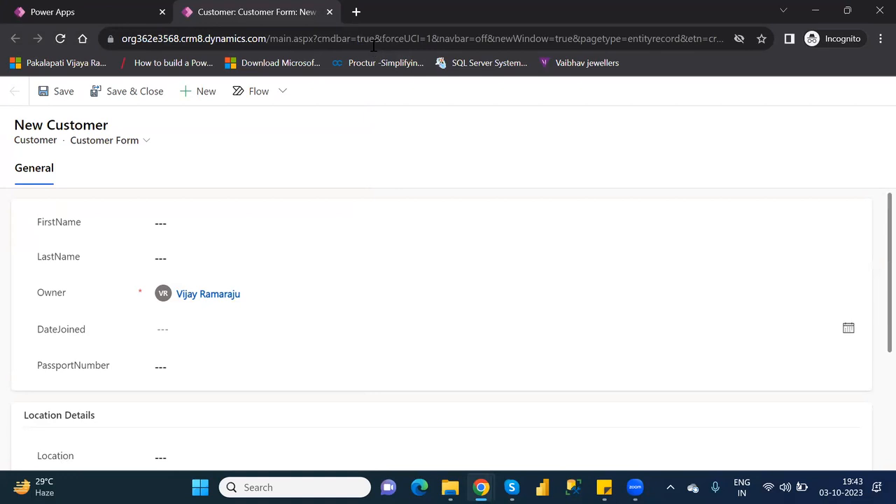
pyautogui.click(329, 11)
pyautogui.click(543, 312)
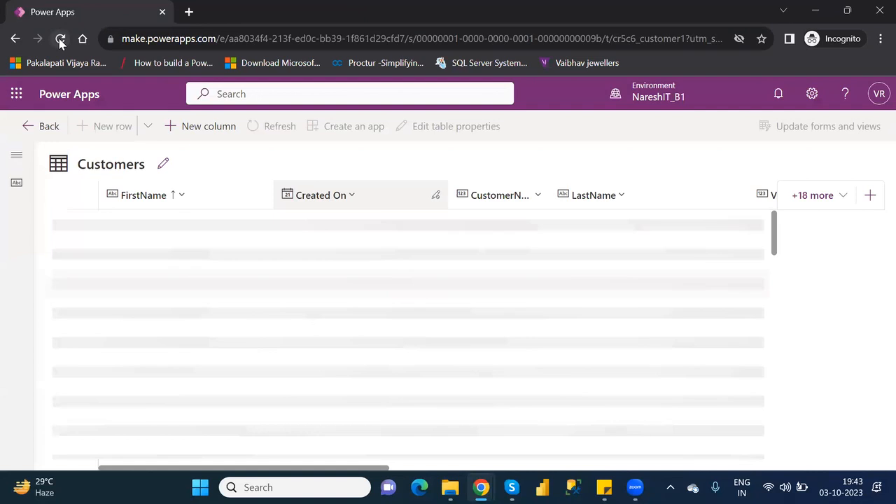
pyautogui.click(60, 40)
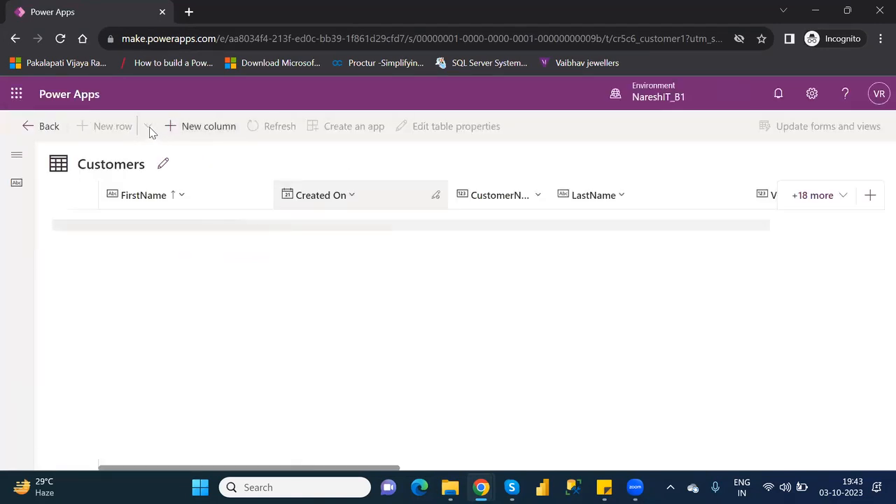
# Open a new customer row form and enter the customer's first and last name
pyautogui.click(148, 129)
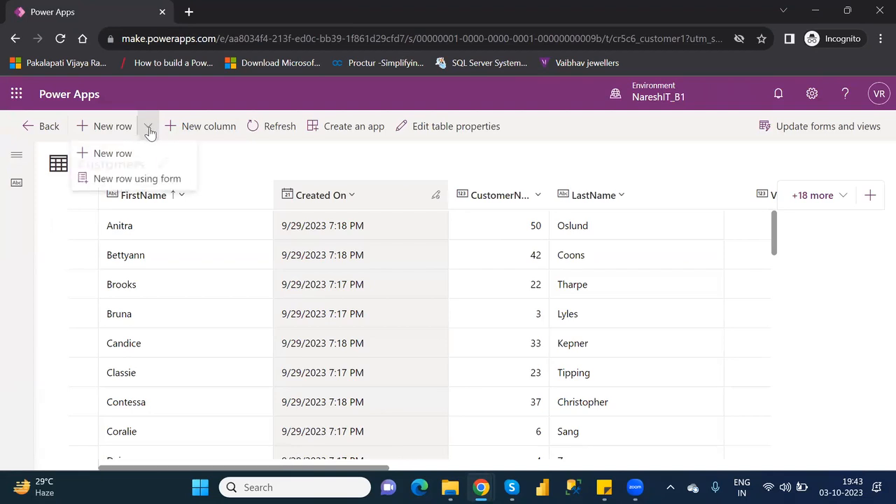
pyautogui.click(146, 181)
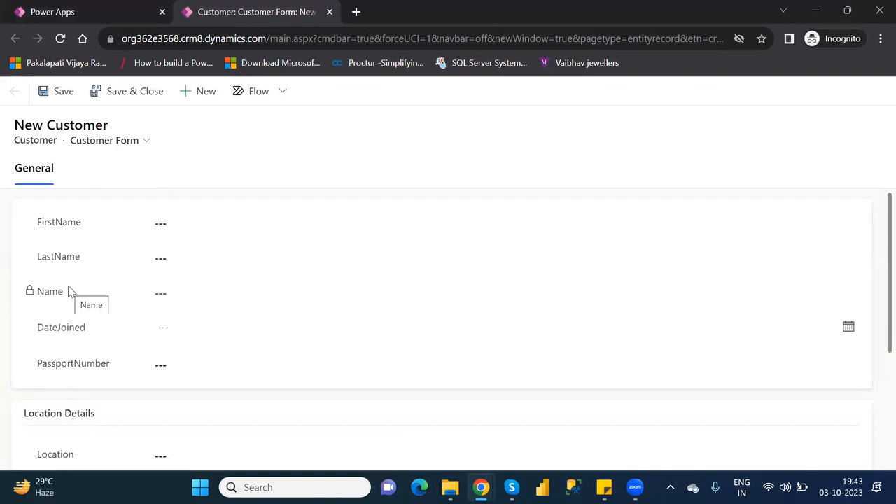
pyautogui.click(177, 224)
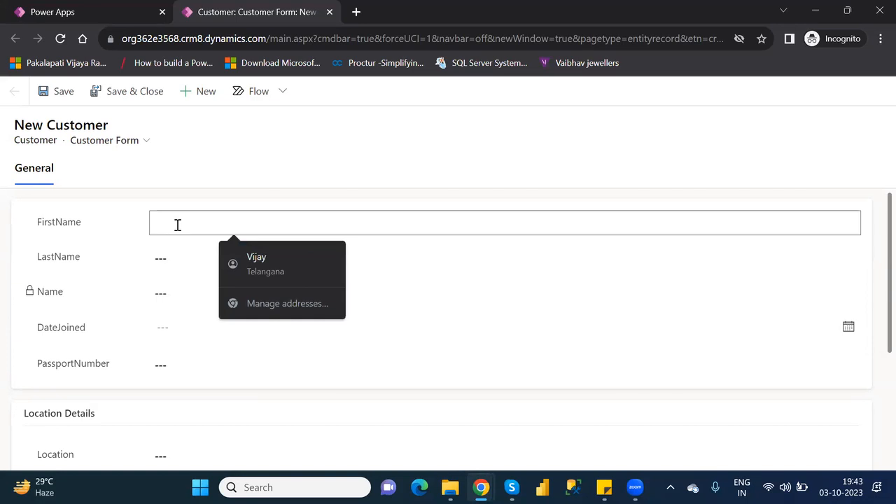
pyautogui.write('Naresh')
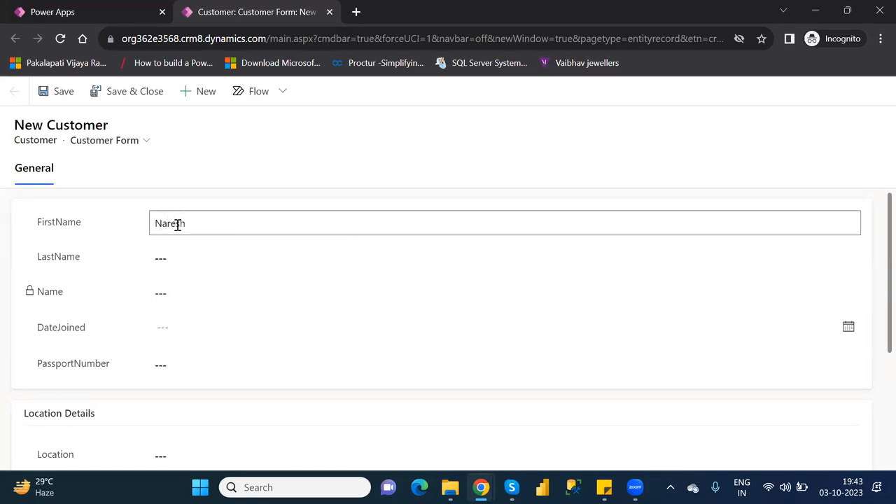
pyautogui.write('IT')
pyautogui.click(186, 250)
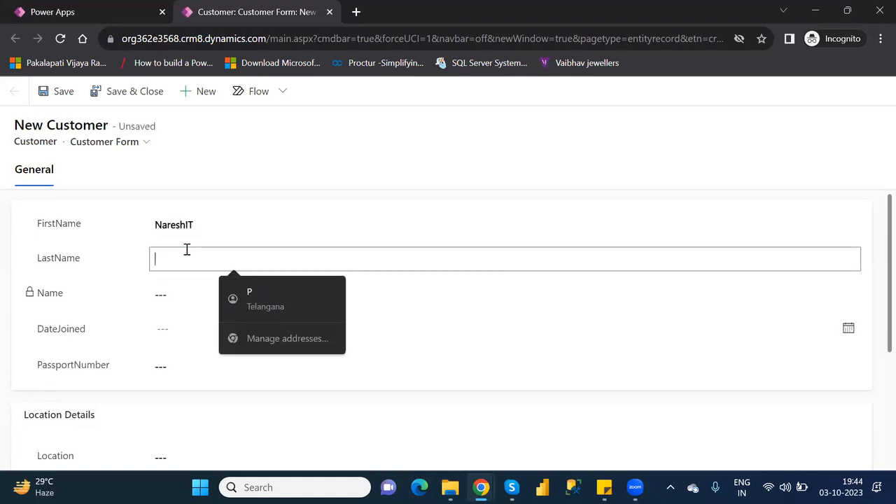
pyautogui.write('Technologies')
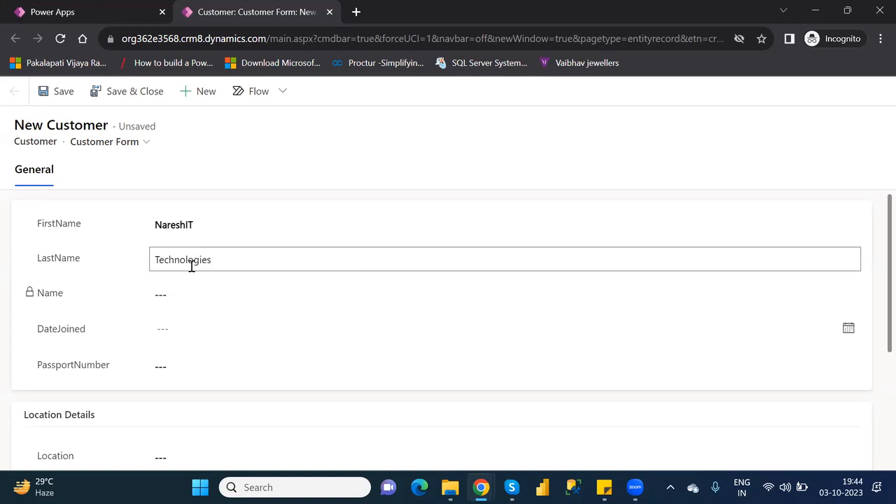
# Set DateJoined to 11 October 2023 and enter the customer's passport number
pyautogui.click(200, 324)
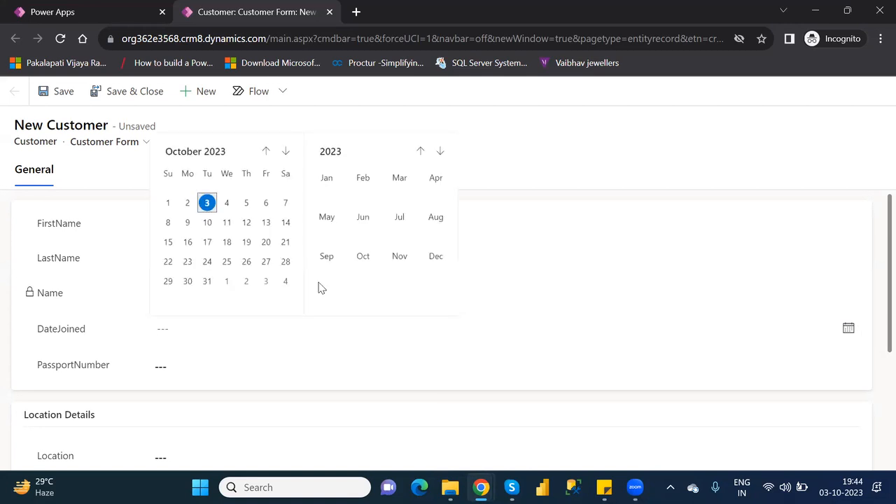
pyautogui.press('Escape')
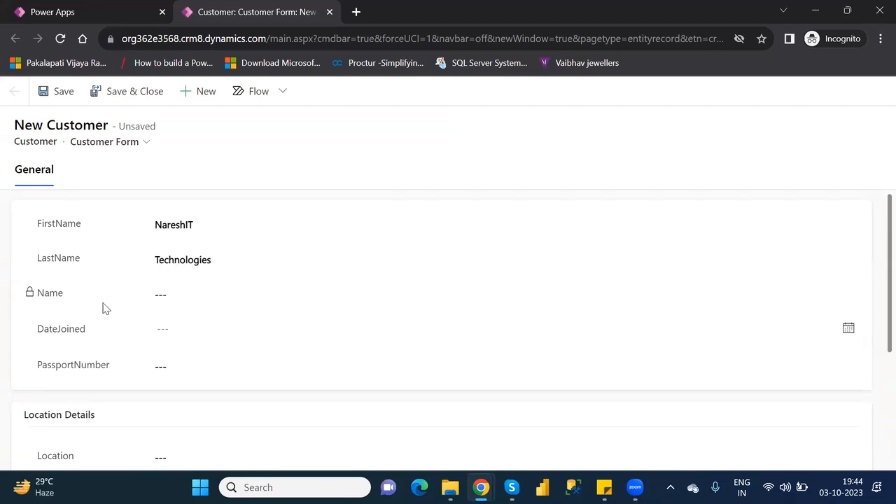
pyautogui.click(196, 334)
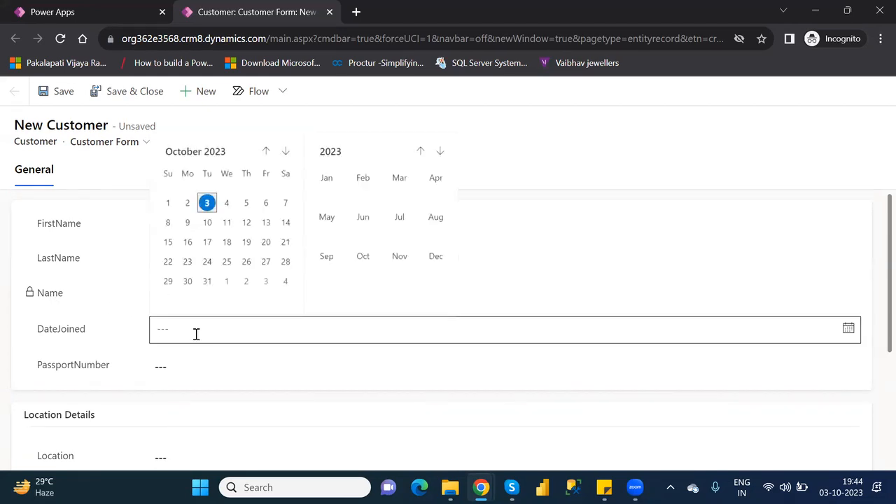
pyautogui.click(227, 224)
pyautogui.click(175, 373)
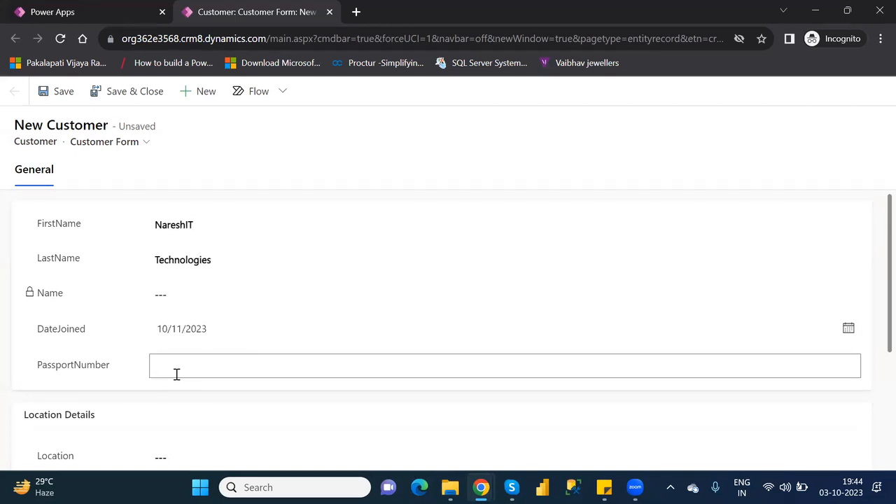
pyautogui.click(874, 329)
# Set Location to Ameerpet and VIPLevel to 1, and enter the agent's name
pyautogui.scroll(-2, 874, 378)
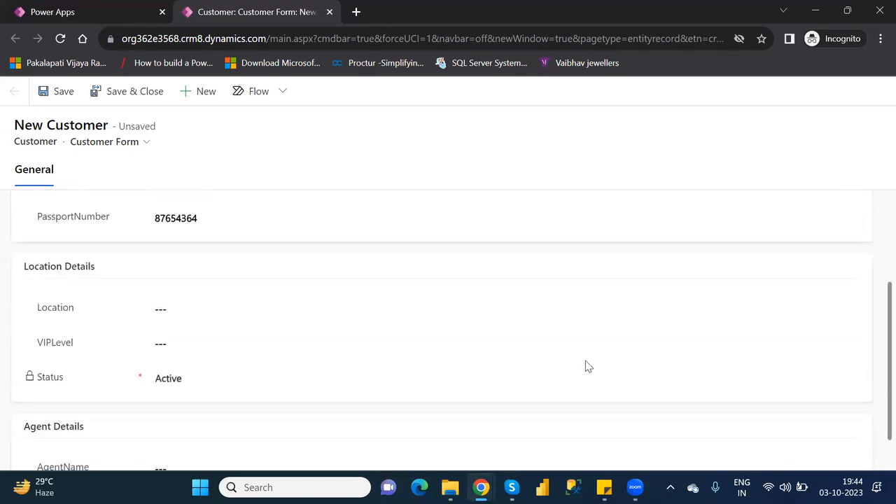
pyautogui.click(184, 310)
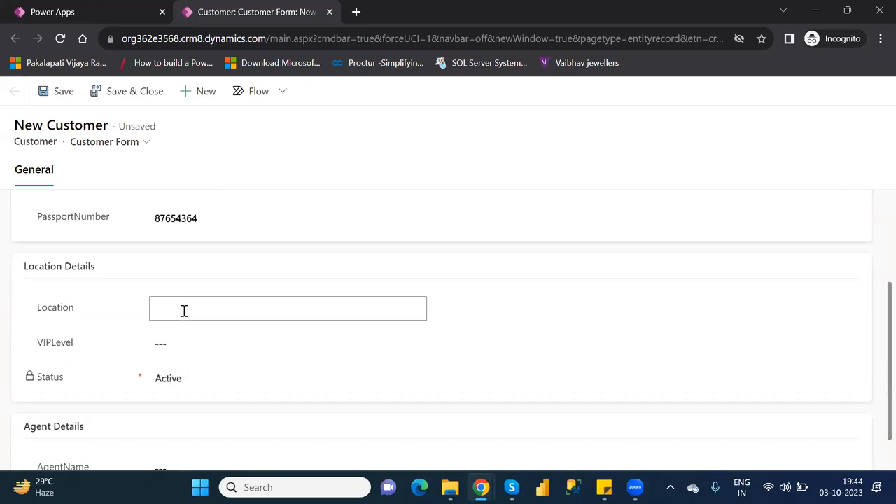
pyautogui.write('Ameerpet')
pyautogui.click(199, 344)
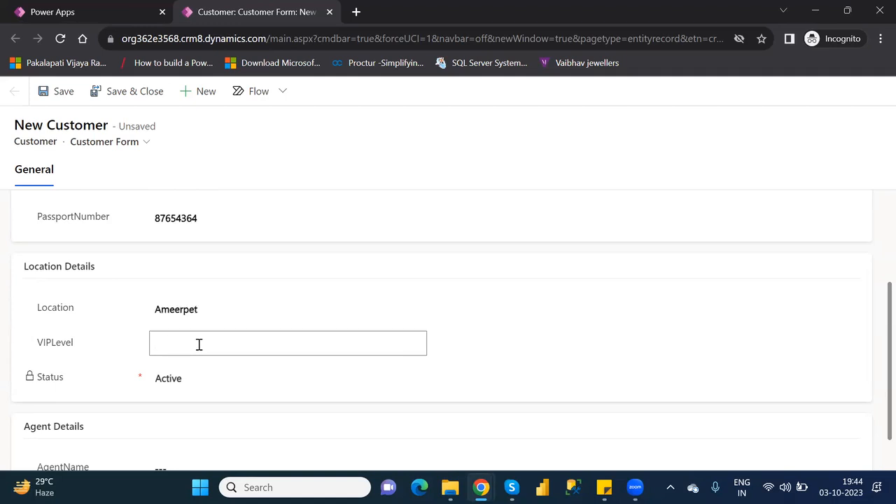
pyautogui.write('1')
pyautogui.moveTo(874, 317); pyautogui.dragTo(874, 405)
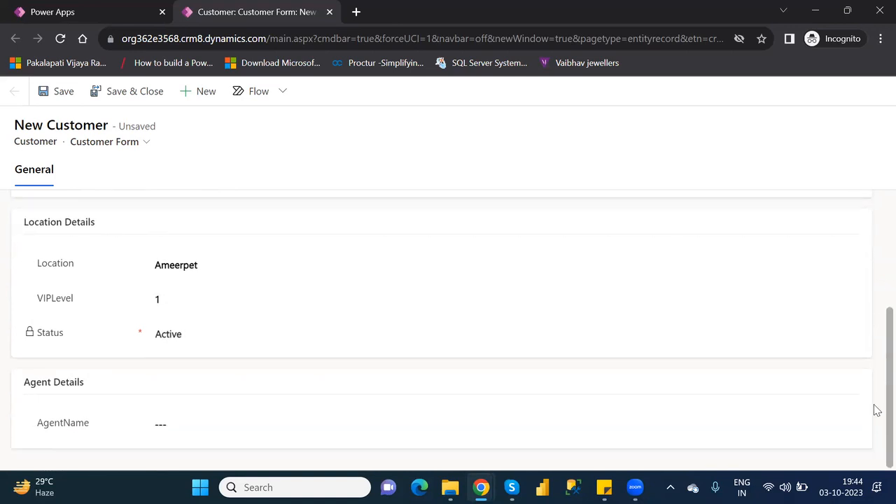
pyautogui.click(191, 422)
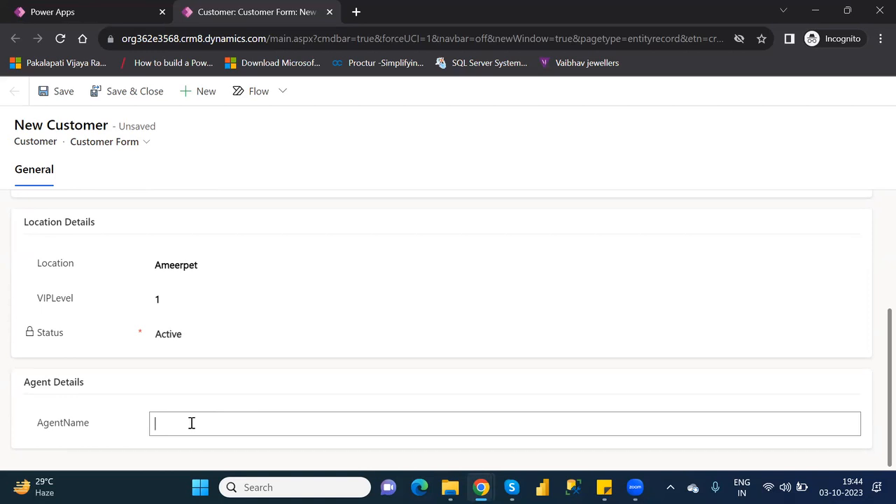
pyautogui.write('Naresh')
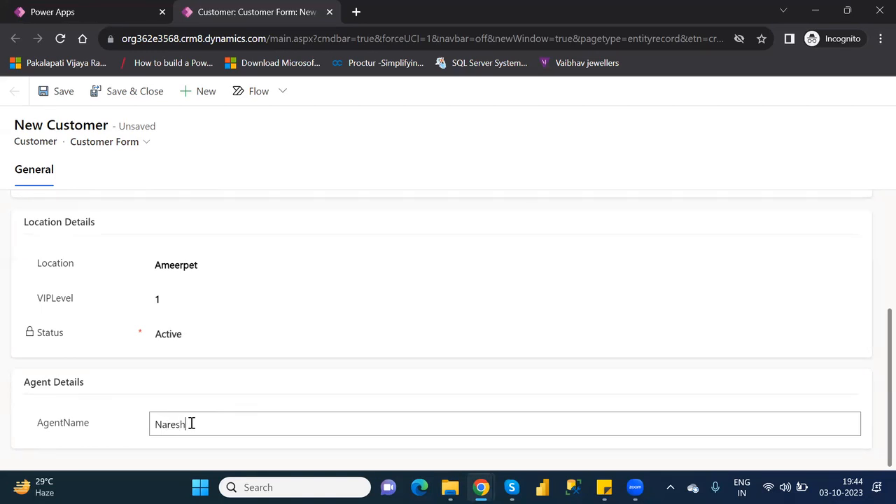
# Save and close the new customer, confirm, and scroll the grid to find the Ameerpet row
pyautogui.click(129, 100)
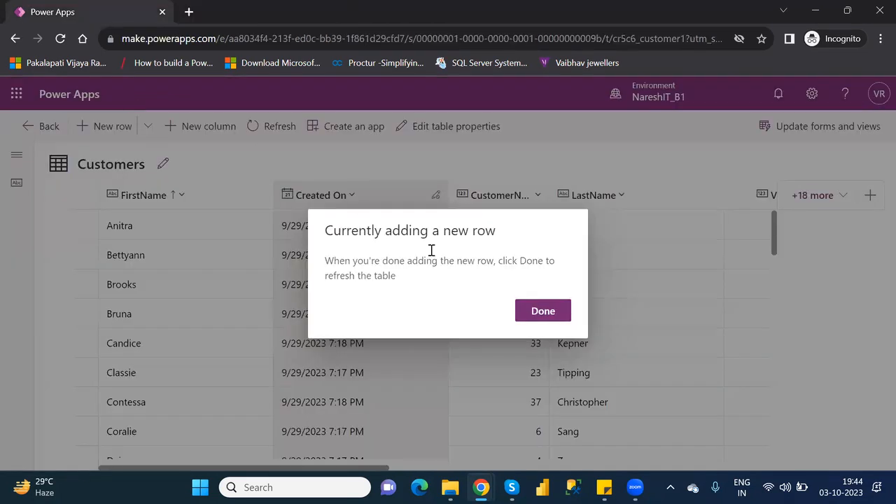
pyautogui.click(546, 309)
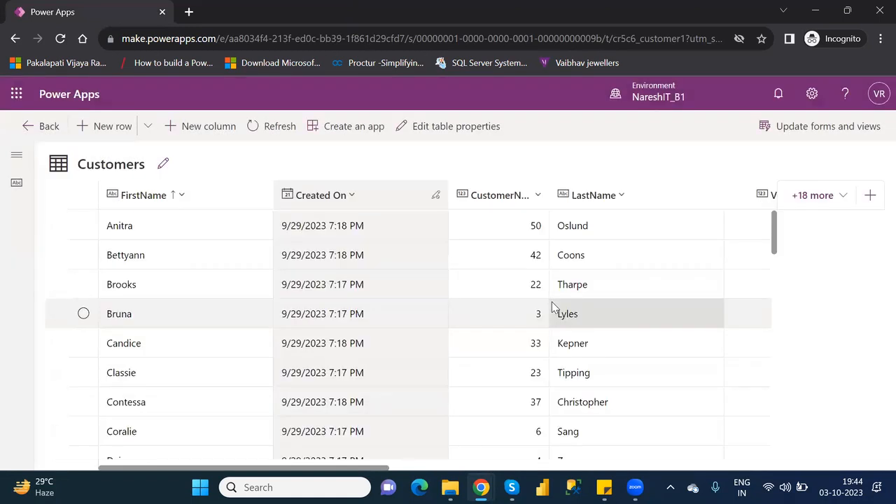
pyautogui.moveTo(775, 244); pyautogui.dragTo(805, 357)
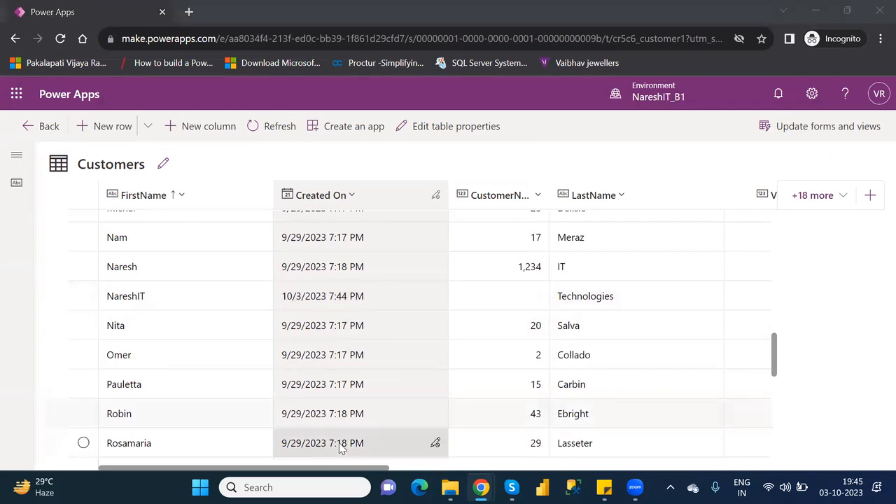
pyautogui.moveTo(369, 470); pyautogui.dragTo(775, 470)
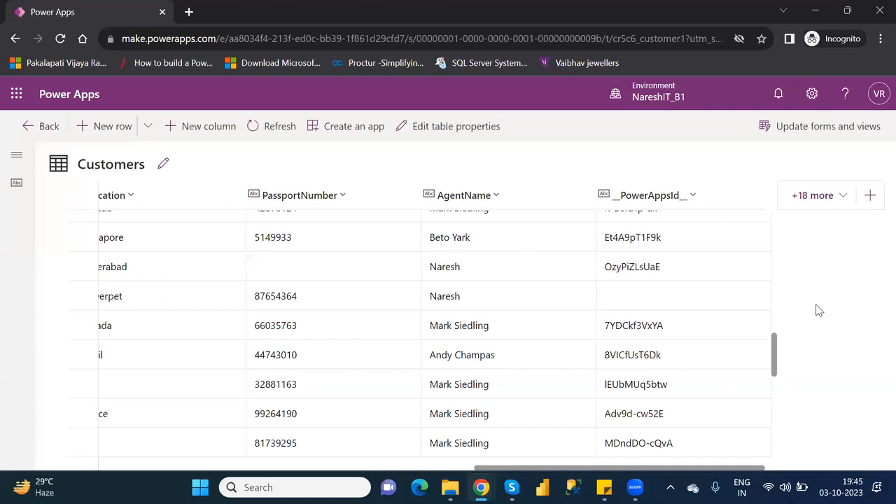
# Add the hidden Name column to the Customers table view from '+18 more' and save
pyautogui.click(815, 196)
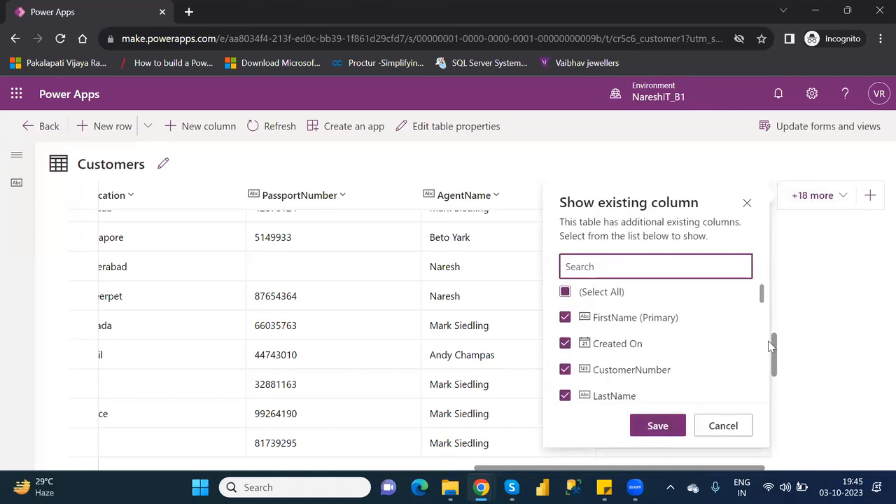
pyautogui.moveTo(764, 297); pyautogui.dragTo(775, 362)
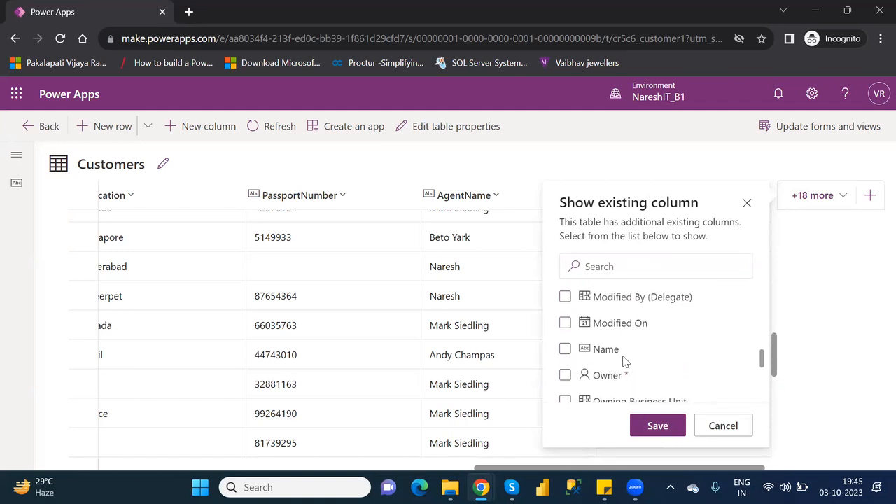
pyautogui.click(566, 352)
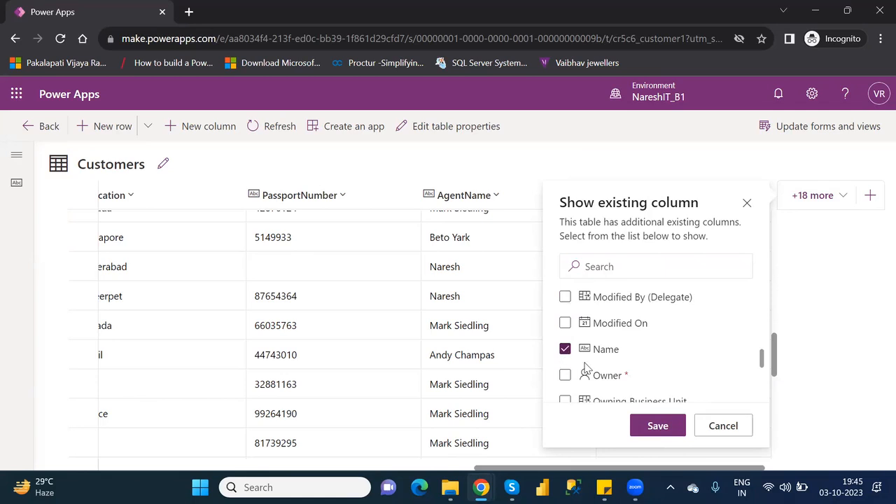
pyautogui.click(659, 427)
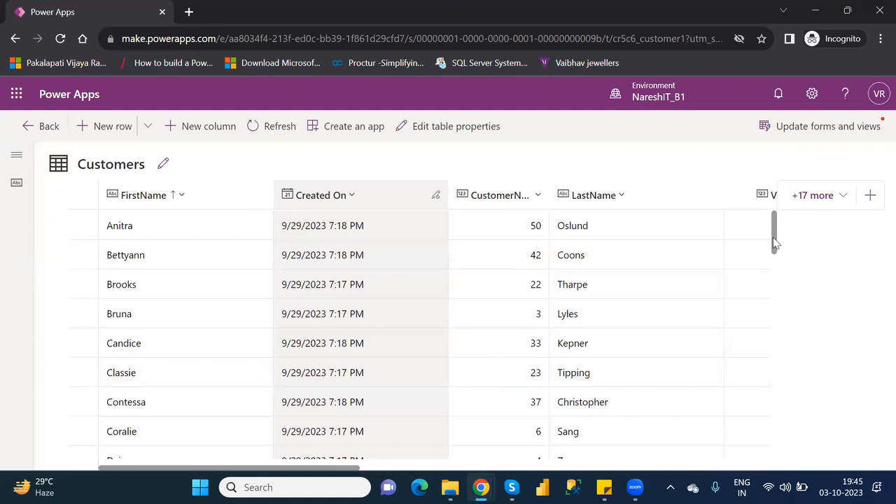
# Scroll to the new Ameerpet customer's row and tick its checkbox
pyautogui.moveTo(775, 243); pyautogui.dragTo(802, 356)
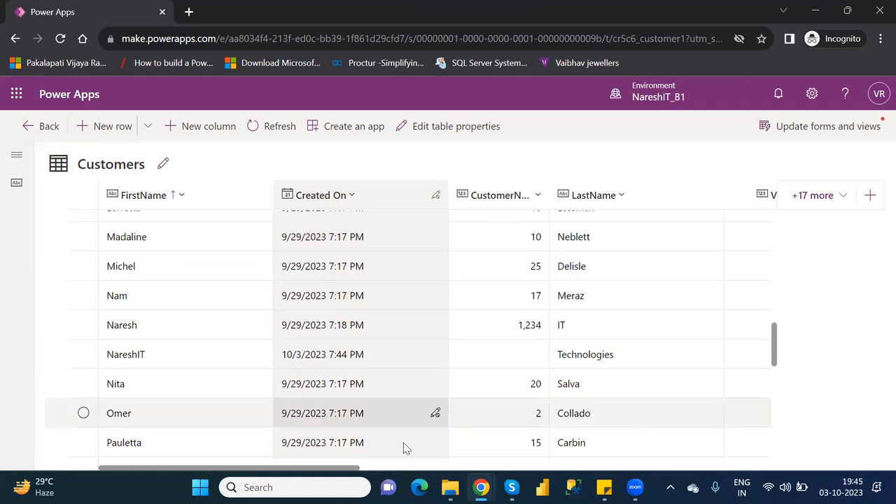
pyautogui.moveTo(345, 473); pyautogui.dragTo(751, 482)
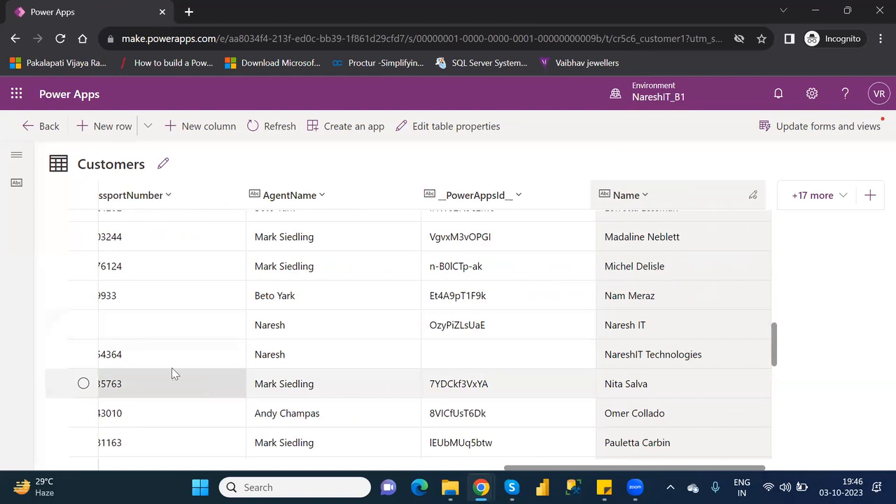
pyautogui.click(83, 355)
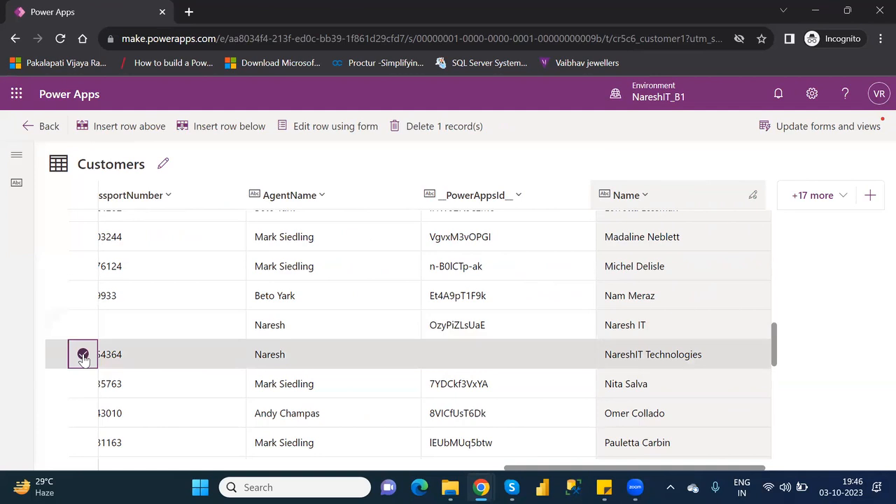
# Open the selected customer row in its edit form, save it, and review the fields
pyautogui.click(325, 130)
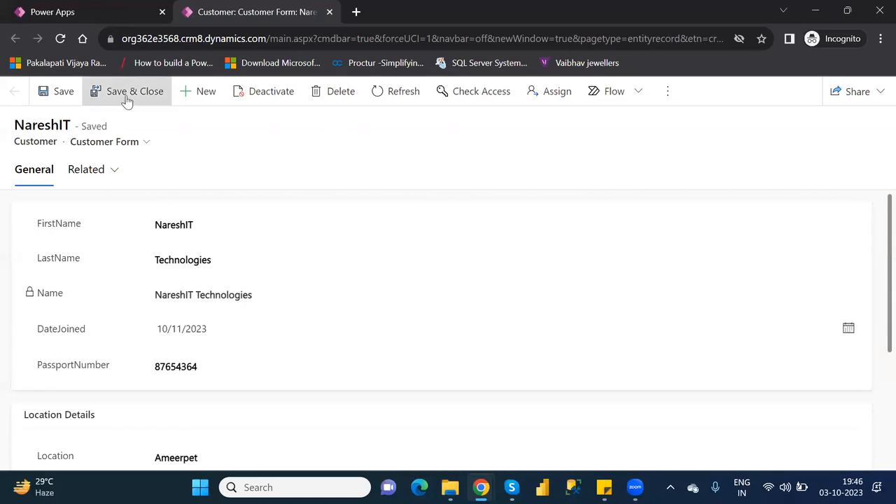
pyautogui.click(66, 92)
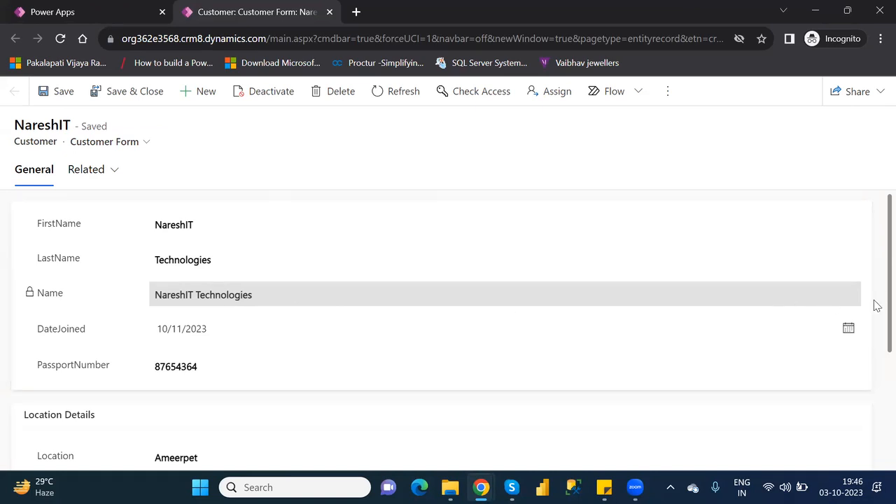
pyautogui.scroll(-3, 877, 303)
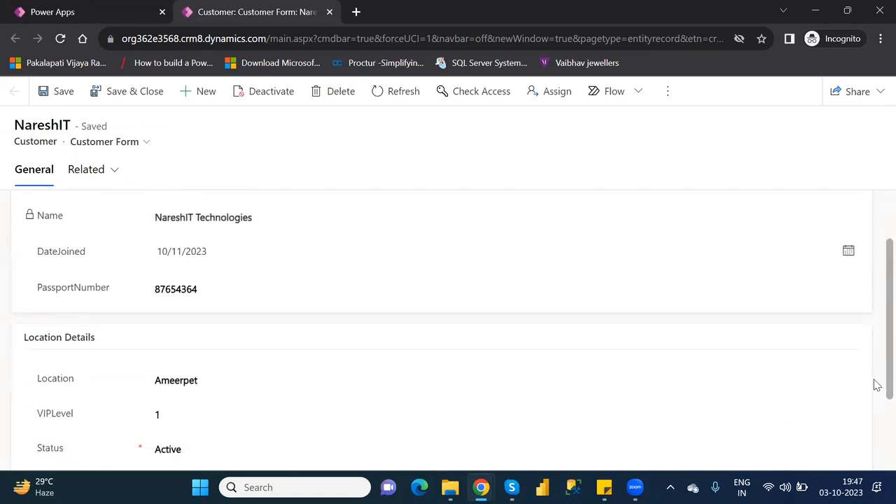
pyautogui.scroll(3, 875, 392)
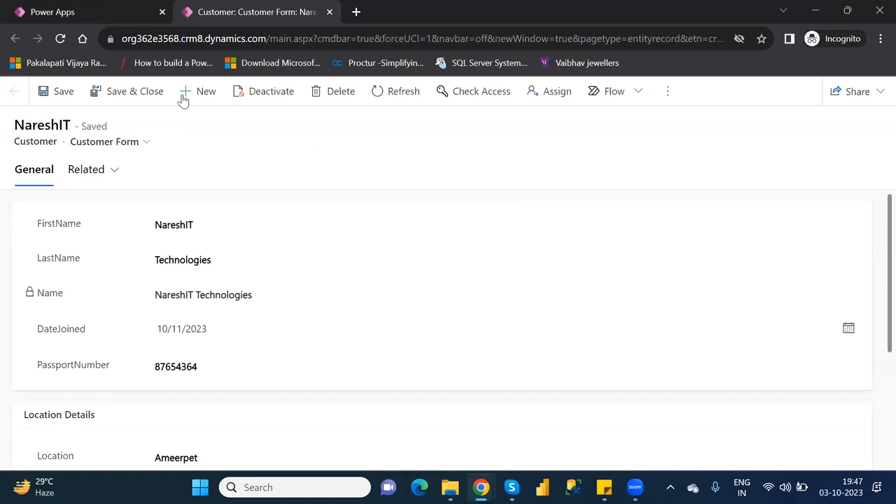
# Save and close the customer form, confirm editing is done, and return home
pyautogui.click(119, 92)
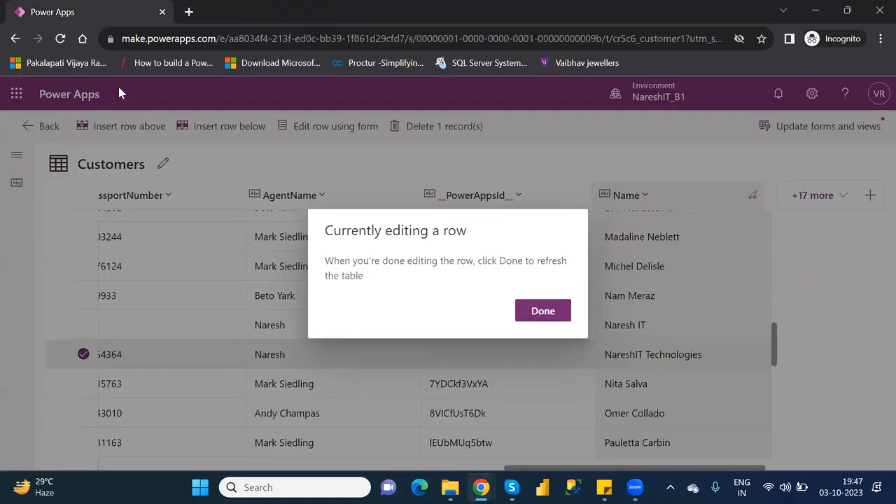
pyautogui.click(544, 313)
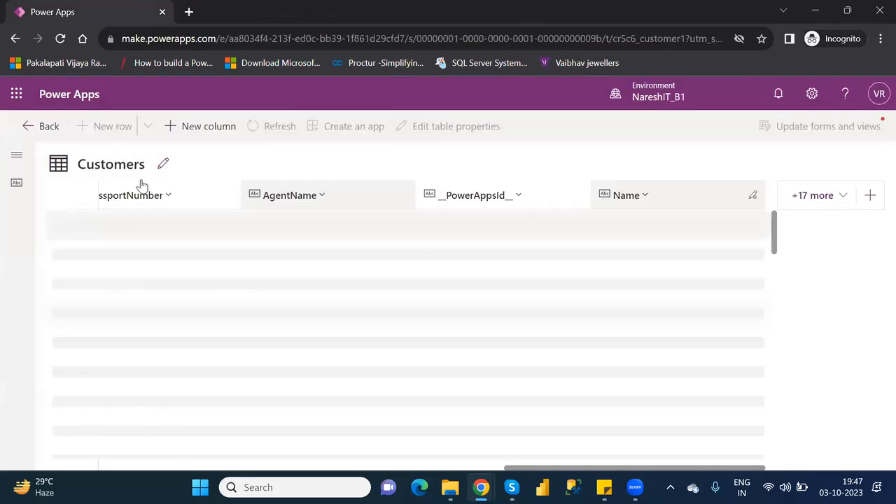
pyautogui.click(21, 132)
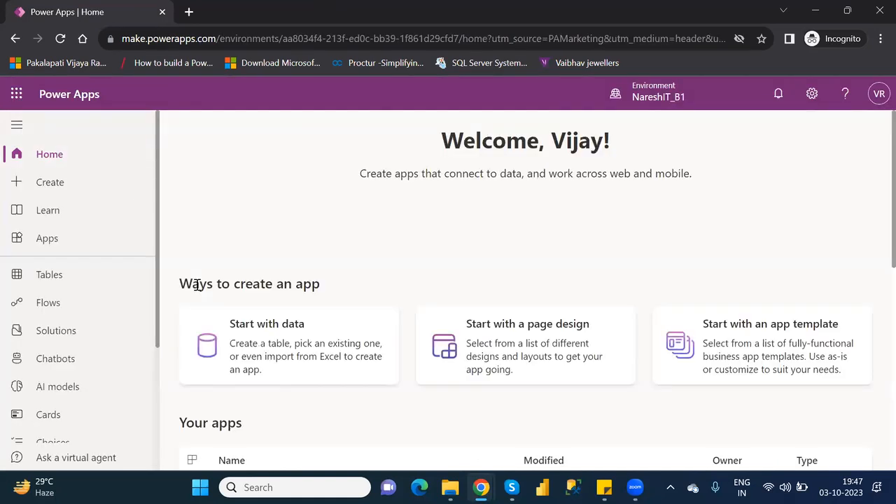
# Search the tables list for 'custom' and open the Customer table's details
pyautogui.click(76, 278)
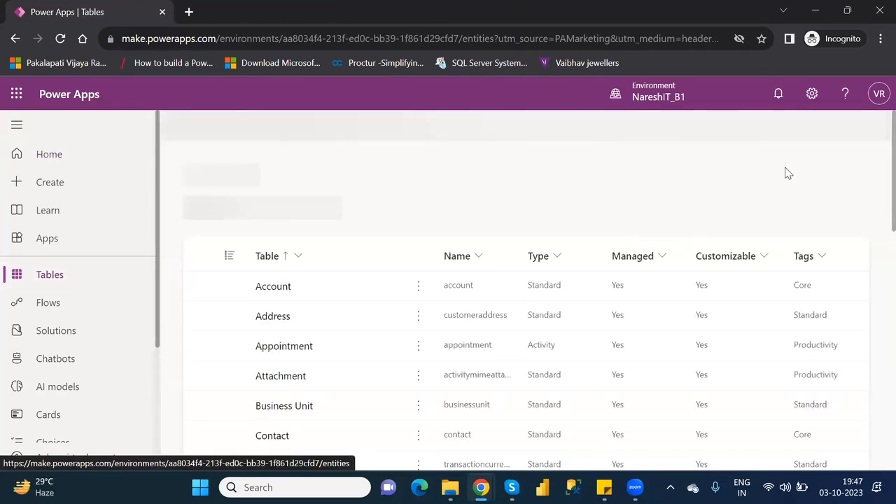
pyautogui.click(796, 126)
pyautogui.write('custom')
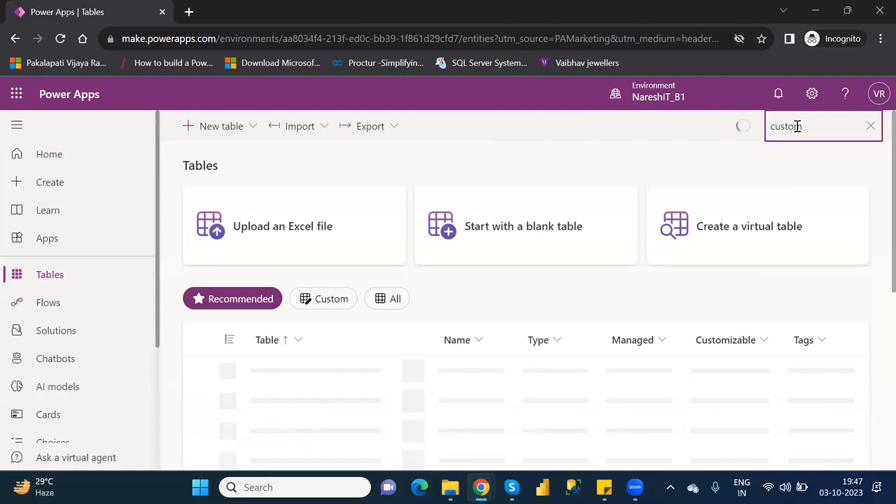
pyautogui.click(278, 402)
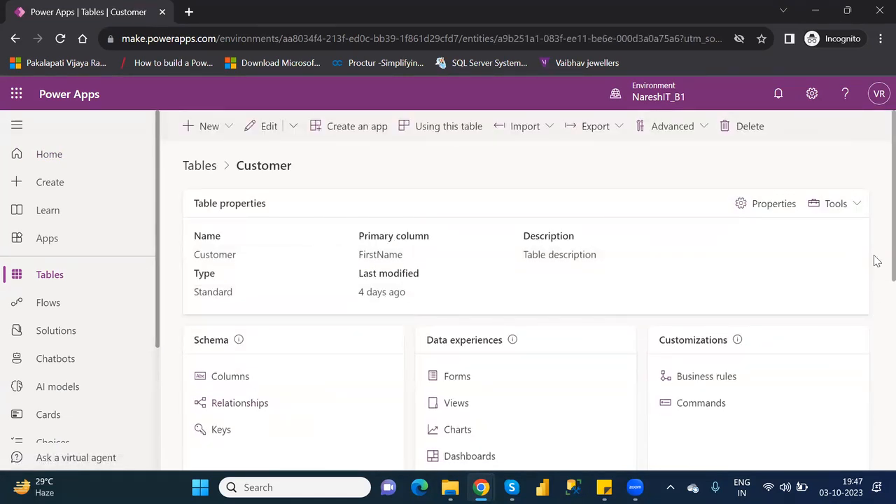
pyautogui.scroll(-2, 874, 301)
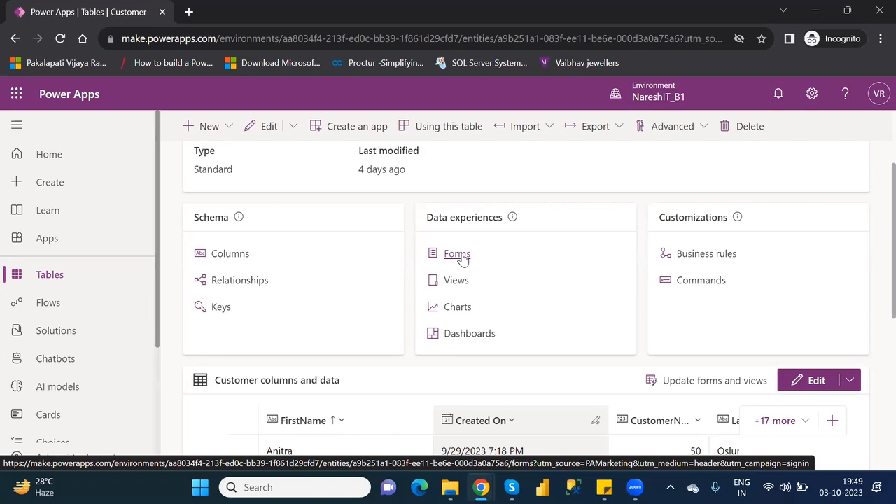
# Create a new business rule from the Customer table's Business rules list
pyautogui.click(703, 257)
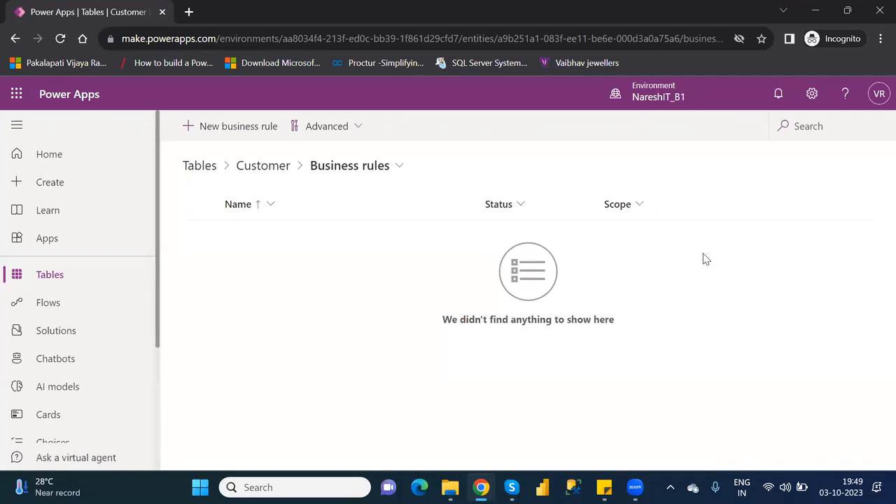
pyautogui.click(226, 127)
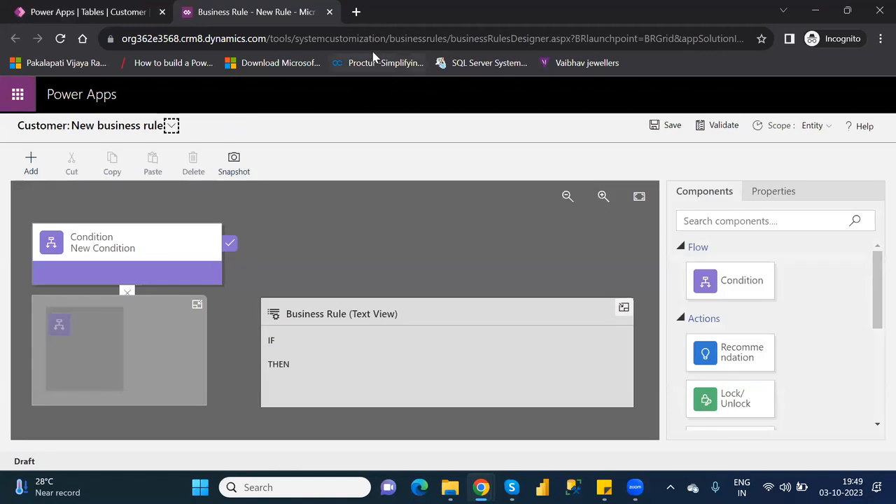
# In a new tab, search Google for 'flow chart diagram'
pyautogui.click(355, 14)
pyautogui.write('google.com')
pyautogui.press('Return')
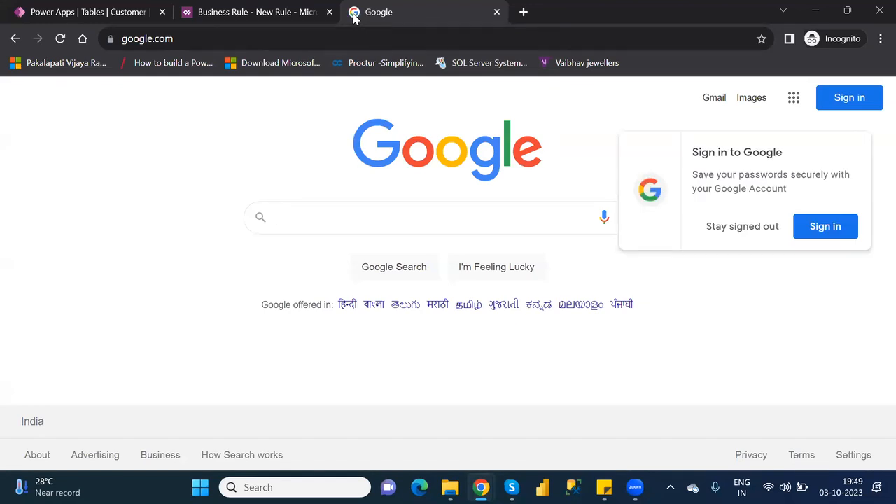
pyautogui.write('f')
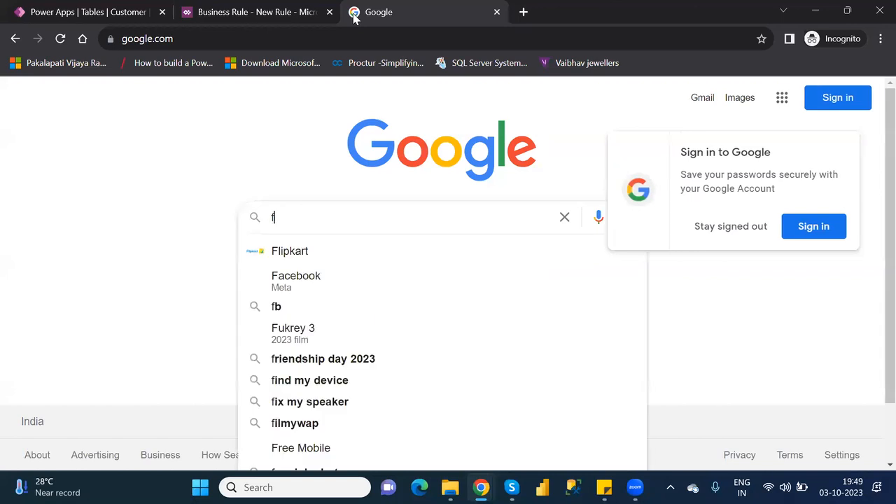
pyautogui.write('low cha')
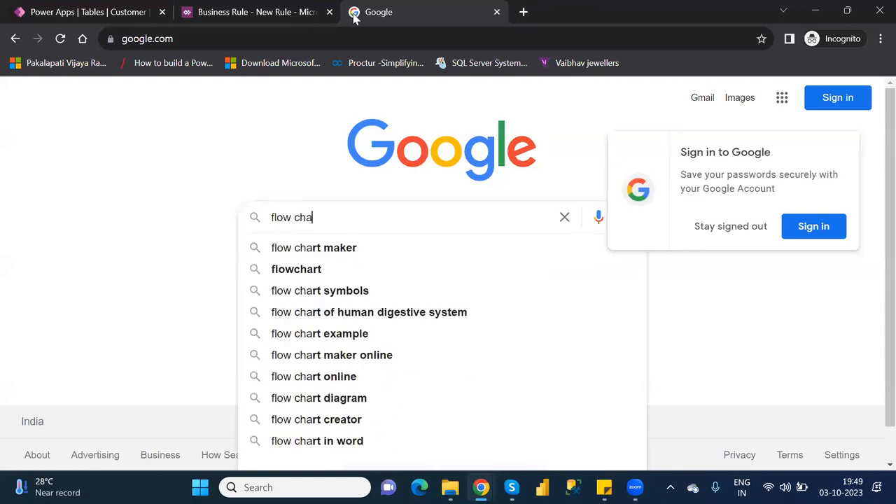
pyautogui.write('rt diagram')
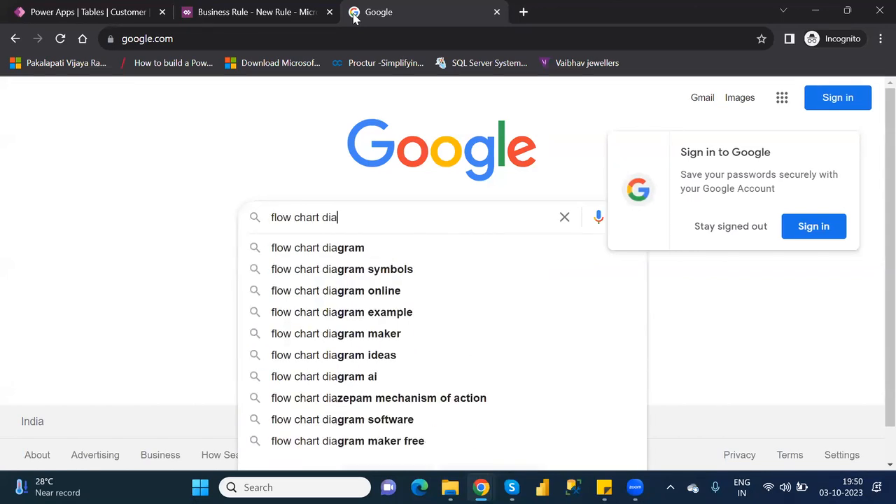
pyautogui.press('Return')
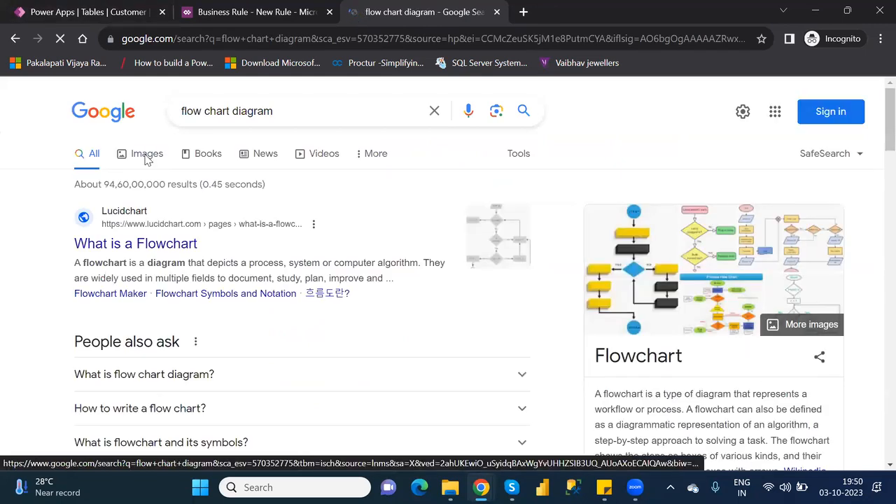
# Open the Wikipedia Flowchart article from the image results
pyautogui.click(145, 158)
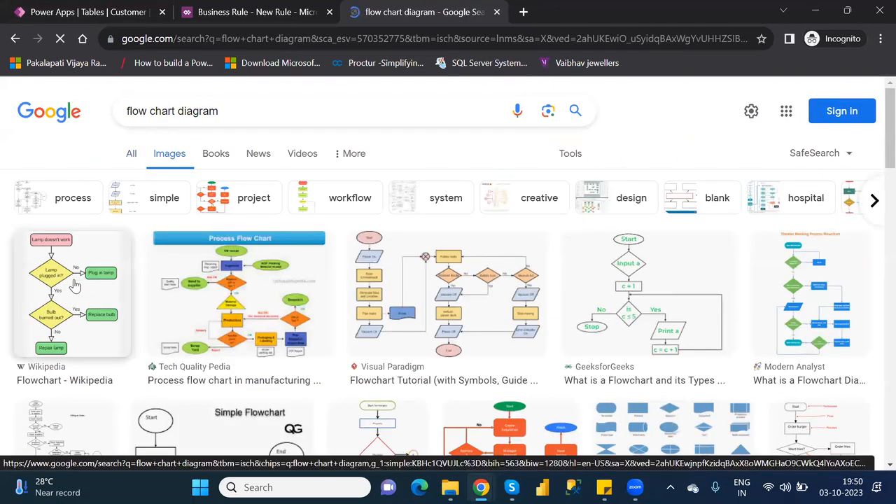
pyautogui.click(74, 279)
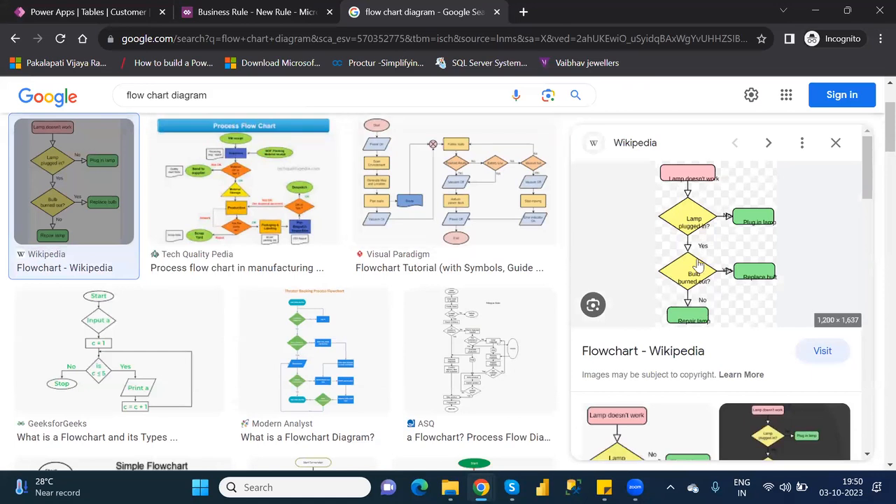
pyautogui.click(704, 252)
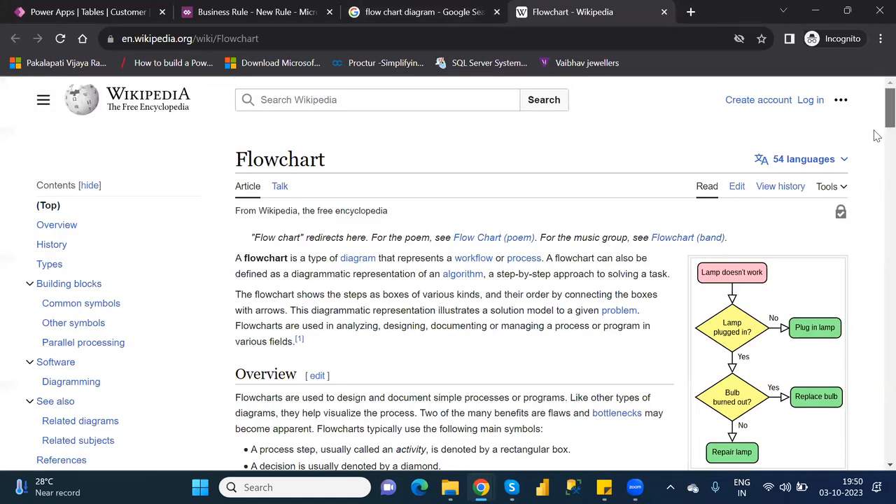
# Scroll through the Wikipedia Flowchart article, then close its tab
pyautogui.scroll(-1, 880, 144)
pyautogui.scroll(-1, 813, 149)
pyautogui.scroll(-3, 812, 149)
pyautogui.scroll(2, 741, 227)
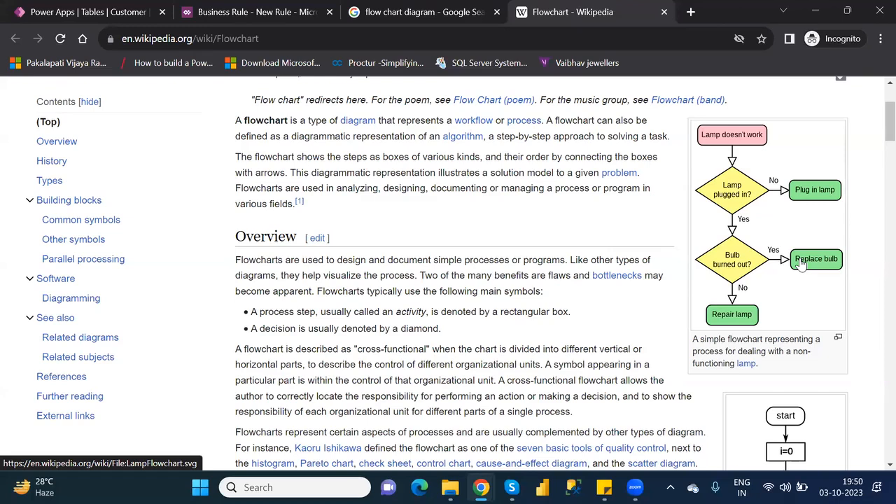
pyautogui.click(665, 12)
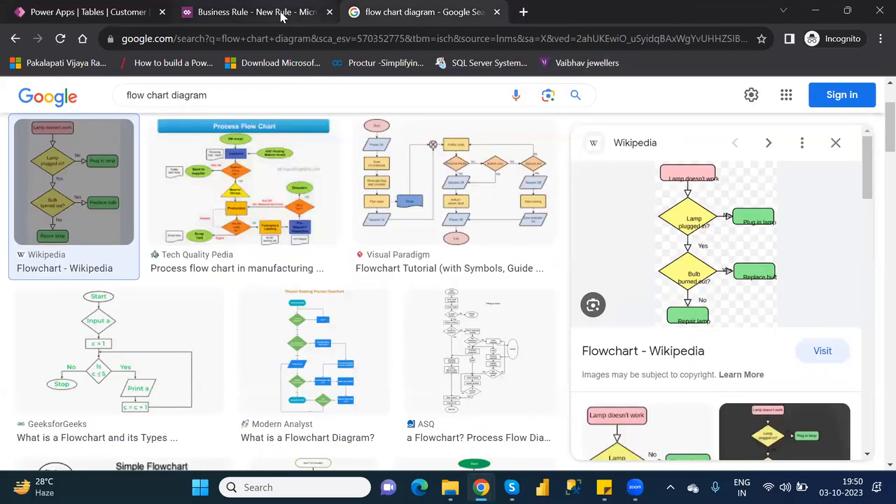
# Switch back to the 'Business Rule - New Rule' tab
pyautogui.click(283, 15)
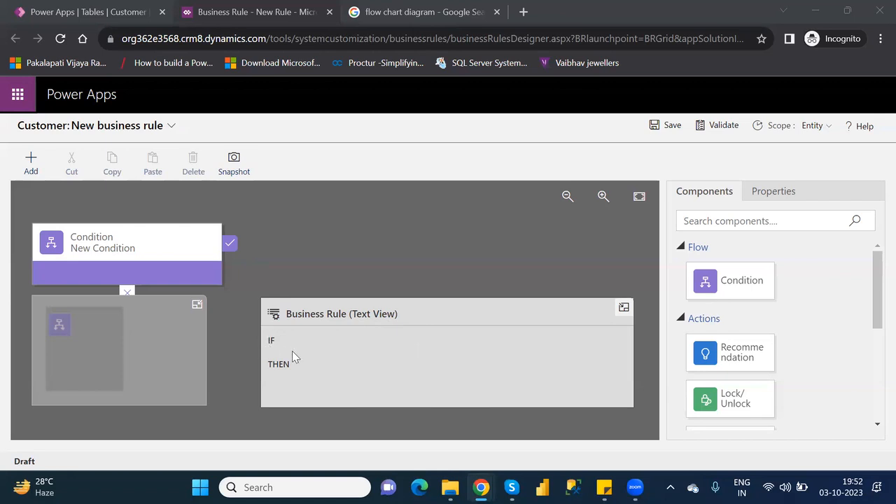
# Change the condition's Display Name in Properties to 'Location Condition'
pyautogui.click(141, 241)
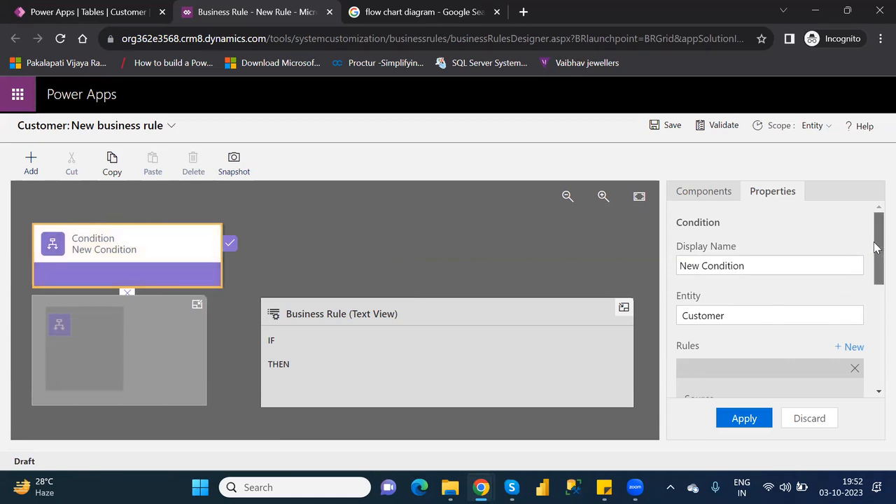
pyautogui.moveTo(875, 246); pyautogui.dragTo(875, 257)
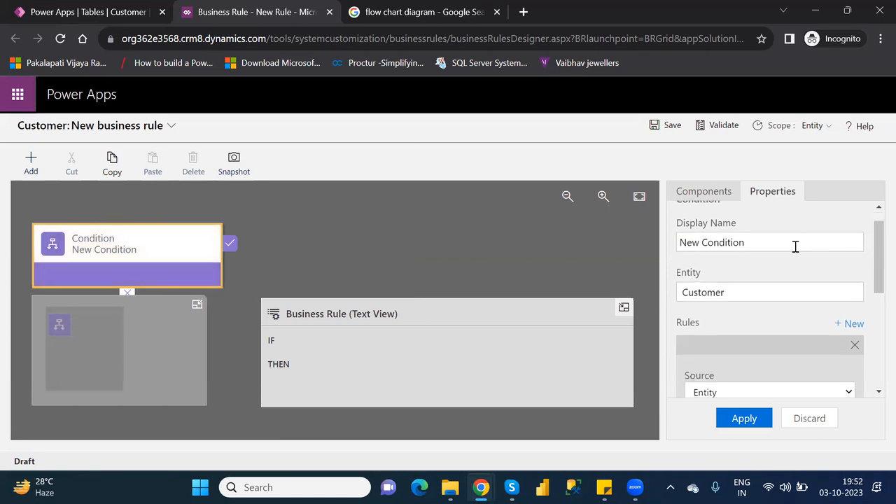
pyautogui.click(756, 242)
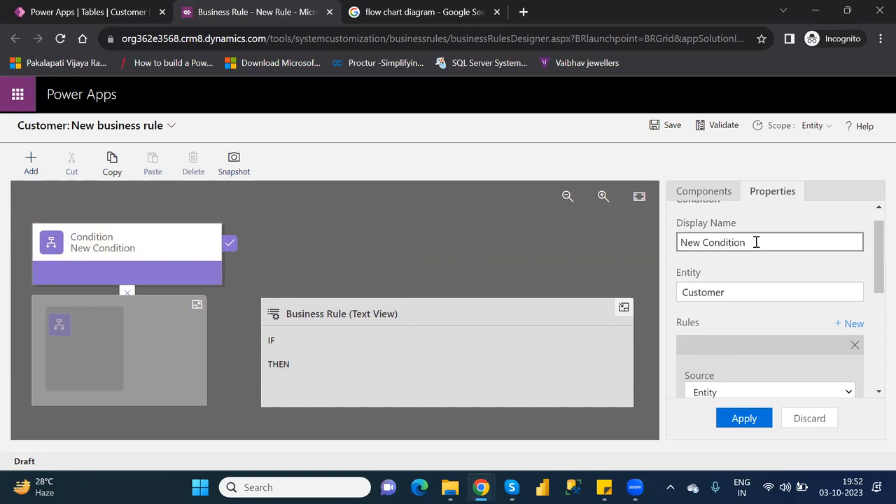
pyautogui.press('BackSpace')
pyautogui.press('BackSpace')
pyautogui.press('BackSpace')
pyautogui.press('BackSpace')
pyautogui.press('BackSpace')
pyautogui.press('BackSpace')
pyautogui.press('BackSpace')
pyautogui.press('BackSpace')
pyautogui.press('BackSpace')
pyautogui.press('BackSpace')
pyautogui.press('BackSpace')
pyautogui.press('BackSpace')
pyautogui.press('BackSpace')
pyautogui.write('Location COndi')
pyautogui.press('BackSpace')
pyautogui.press('BackSpace')
pyautogui.press('BackSpace')
pyautogui.press('BackSpace')
pyautogui.write('ondition')
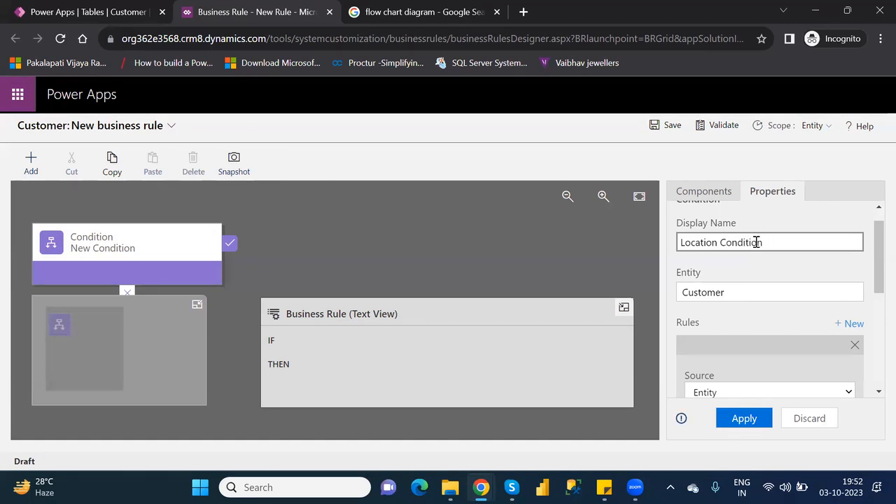
pyautogui.click(804, 265)
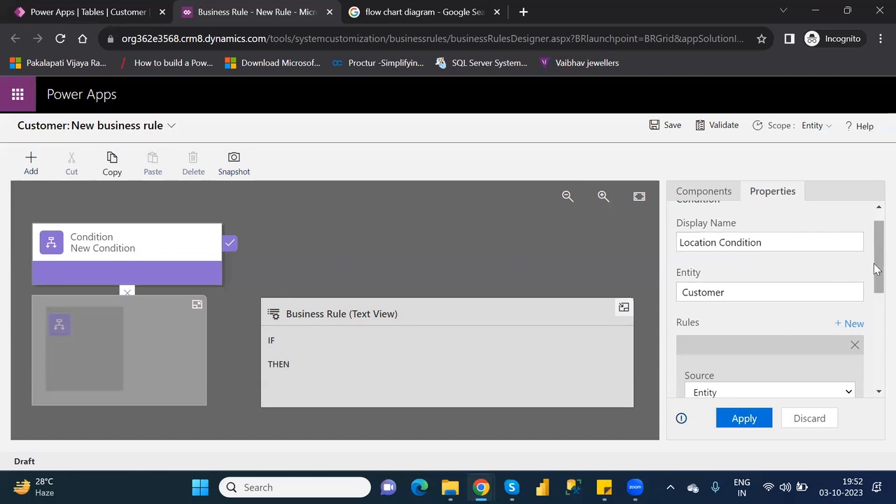
pyautogui.moveTo(874, 263); pyautogui.dragTo(874, 245)
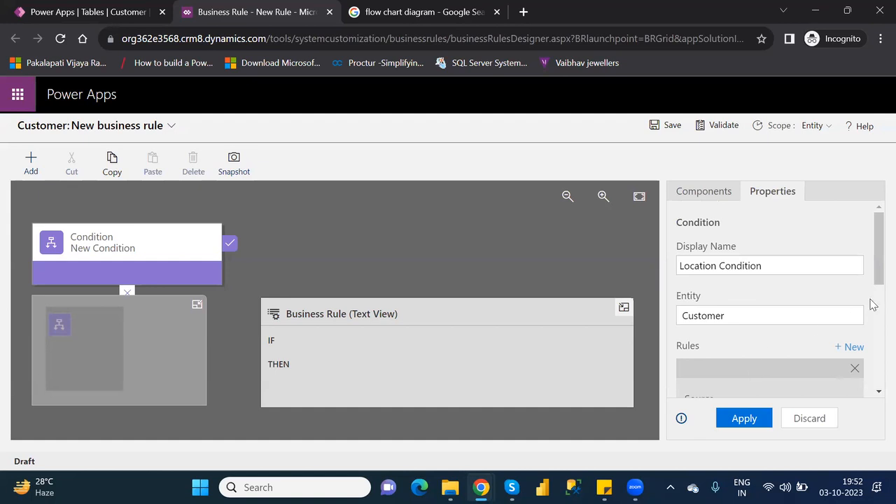
pyautogui.moveTo(874, 268); pyautogui.dragTo(874, 292)
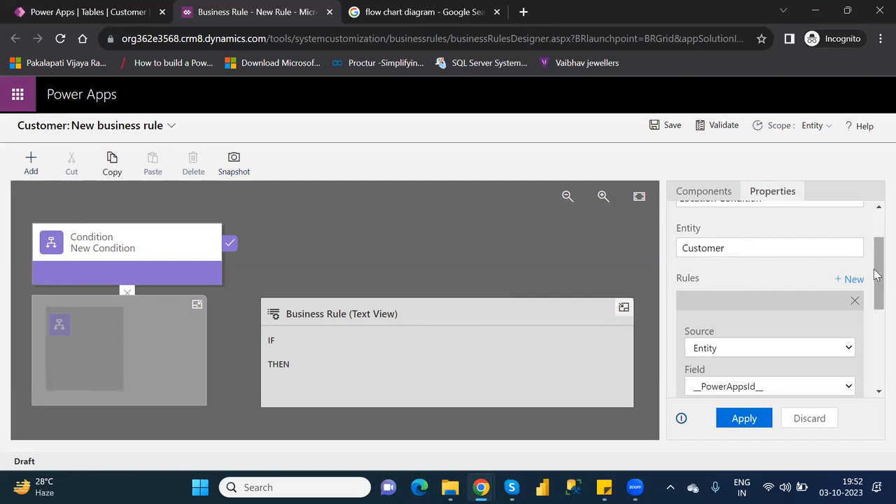
# Keep Entity as the rule's source, set Field to Location, and list the operators
pyautogui.moveTo(874, 273); pyautogui.dragTo(874, 301)
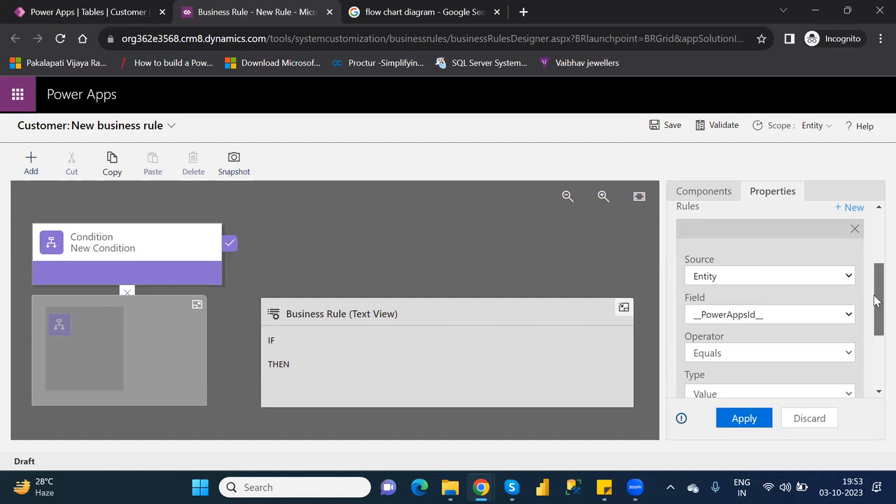
pyautogui.click(779, 278)
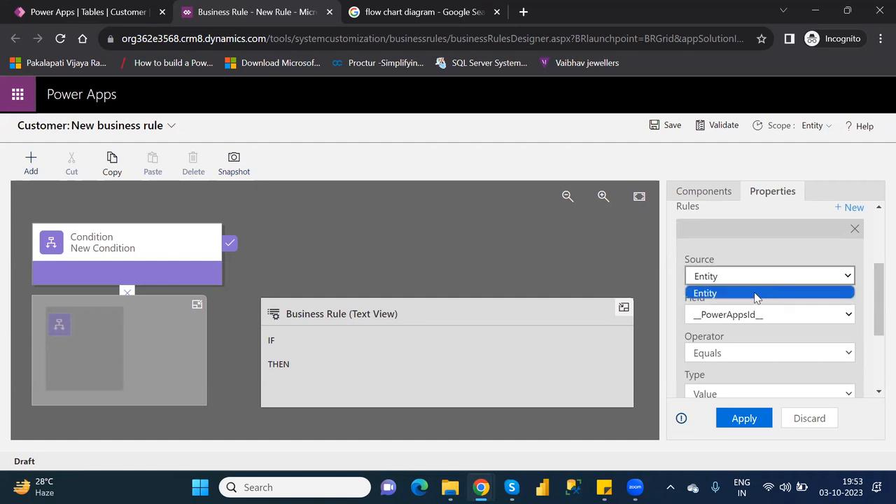
pyautogui.click(759, 292)
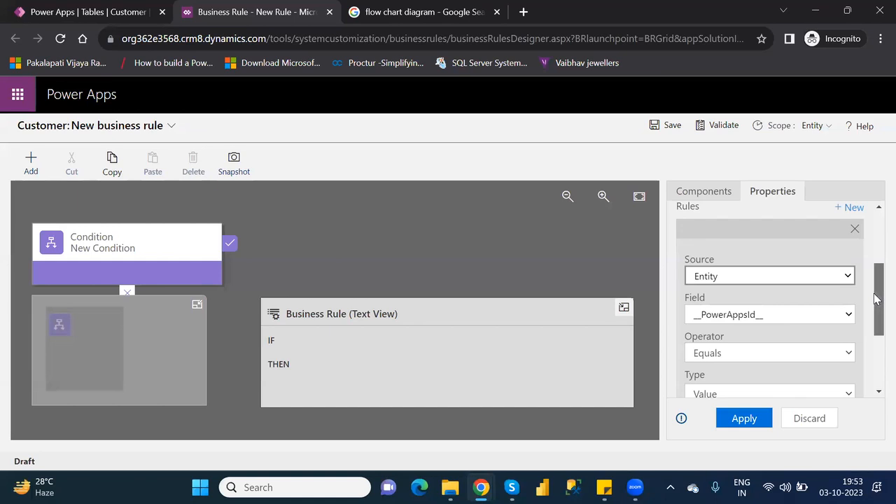
pyautogui.scroll(1, 874, 293)
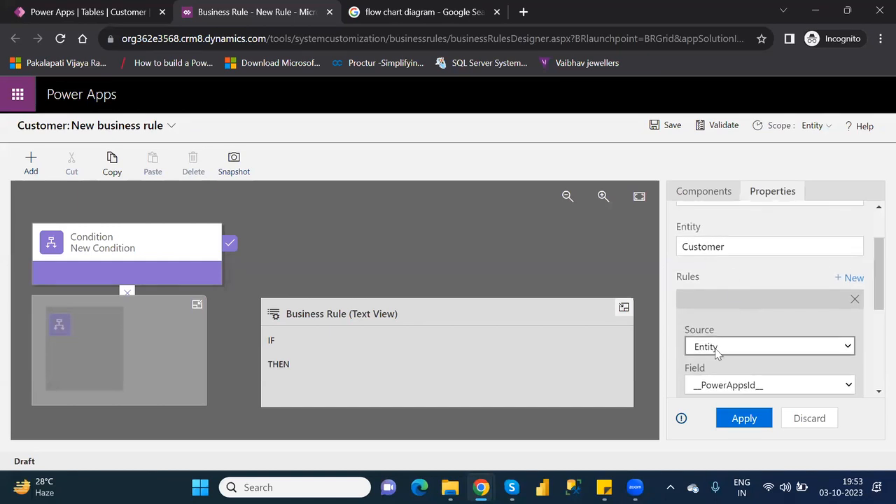
pyautogui.scroll(-2, 875, 291)
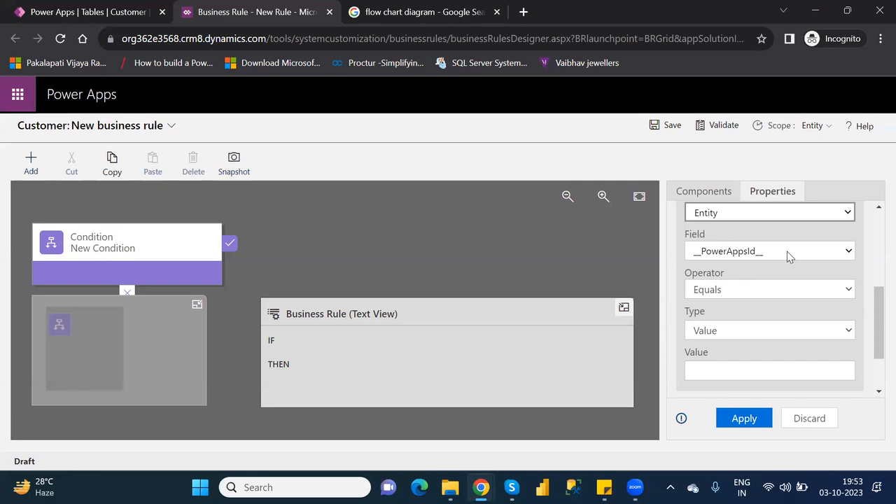
pyautogui.click(786, 251)
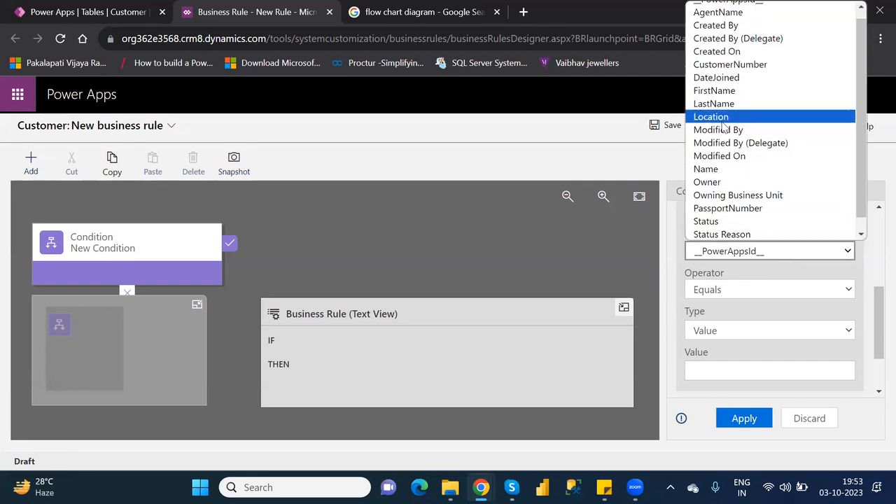
pyautogui.click(710, 116)
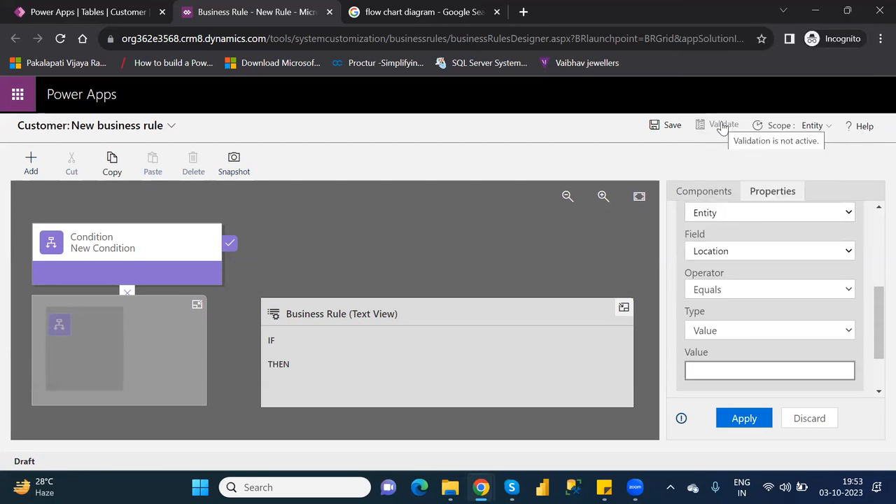
pyautogui.click(717, 291)
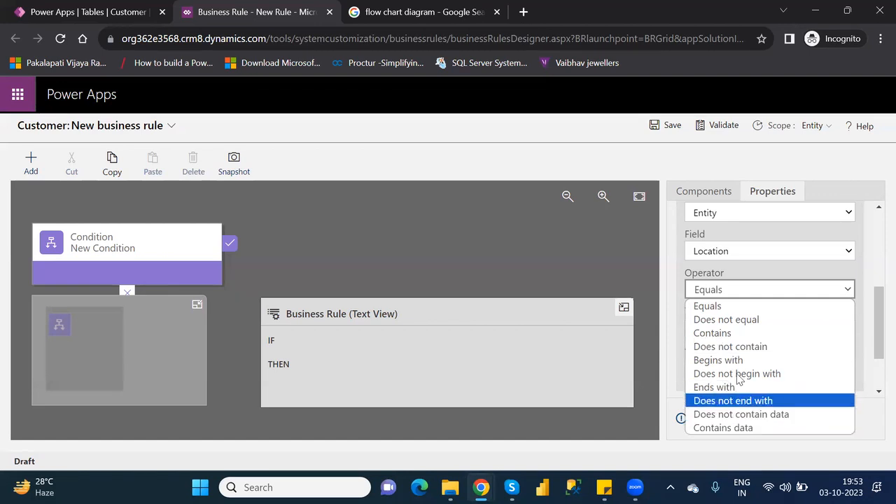
# Keep the Equals operator and enter Hyderabad as the comparison value
pyautogui.click(734, 310)
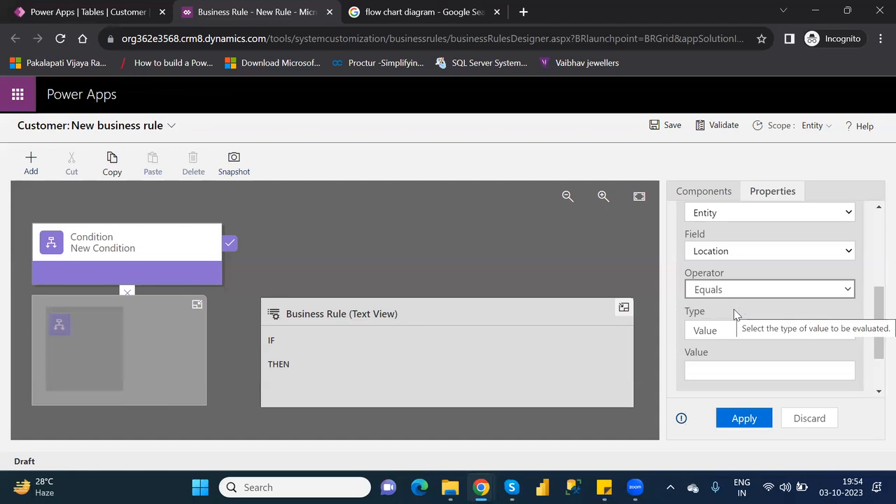
pyautogui.click(718, 372)
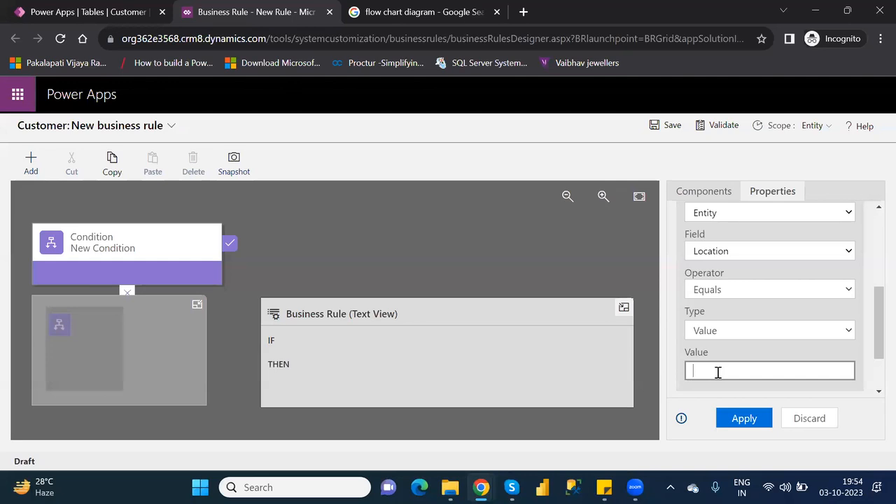
pyautogui.write('Hyderabad')
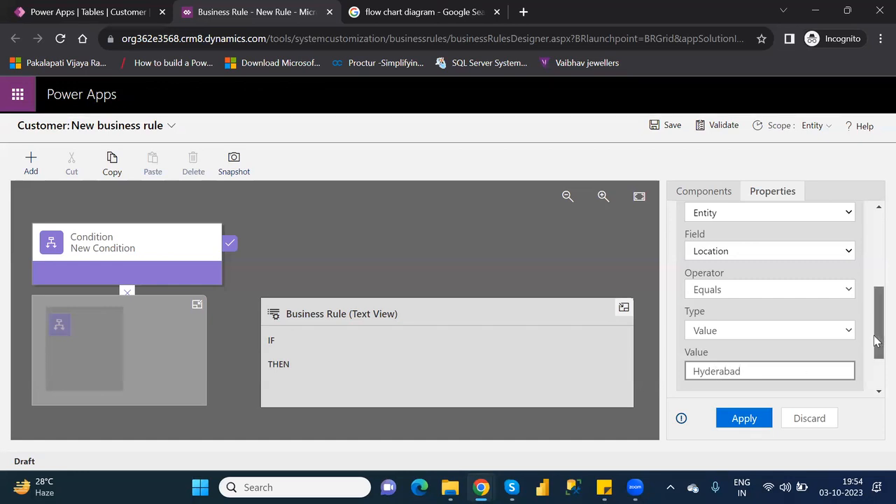
pyautogui.moveTo(877, 341); pyautogui.dragTo(877, 370)
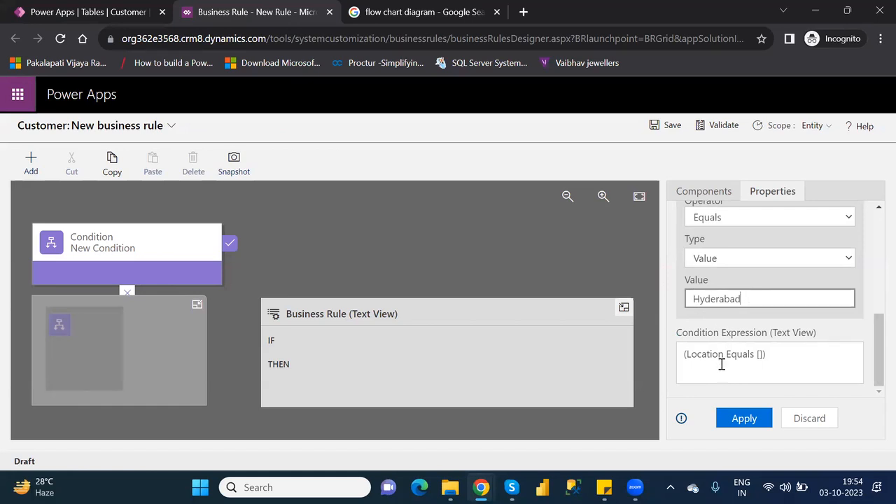
# Apply the Location rule and add a new rule row to the condition
pyautogui.click(743, 419)
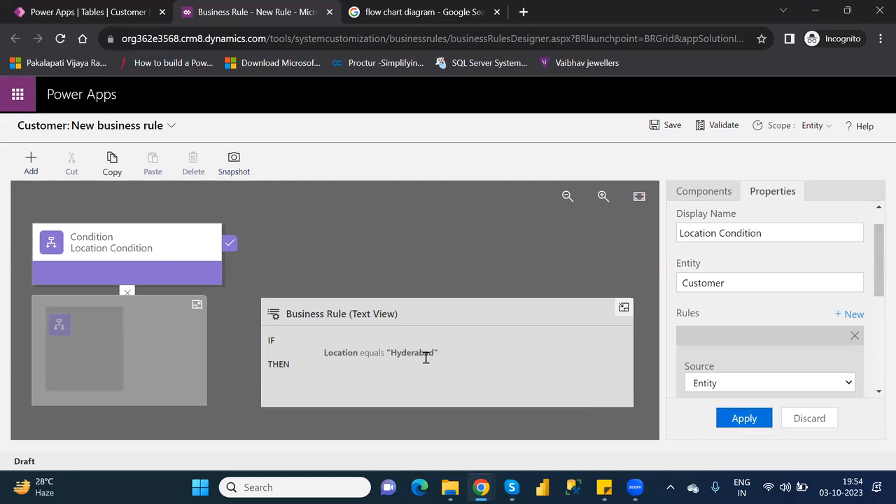
pyautogui.moveTo(874, 271)
pyautogui.mouseDown()
pyautogui.moveTo(874, 253)
pyautogui.moveTo(874, 283)
pyautogui.mouseUp()
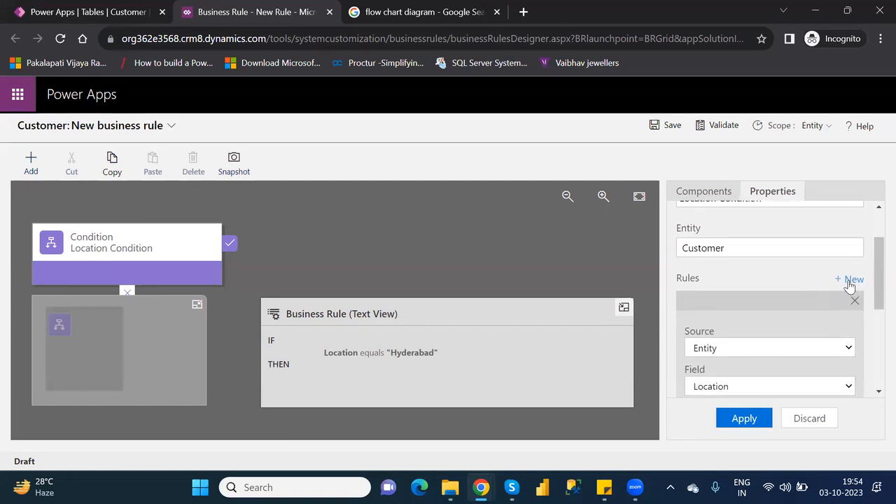
pyautogui.click(850, 281)
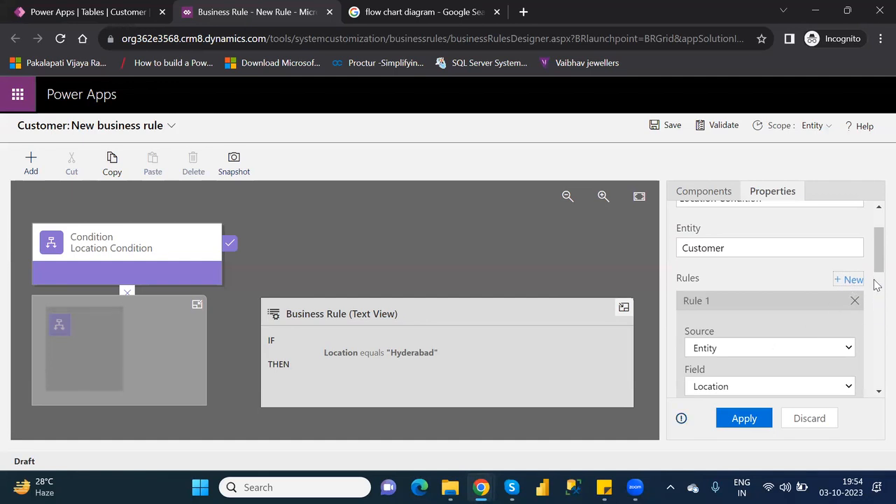
pyautogui.moveTo(876, 262)
pyautogui.mouseDown()
pyautogui.moveTo(876, 315)
pyautogui.moveTo(876, 269)
pyautogui.mouseUp()
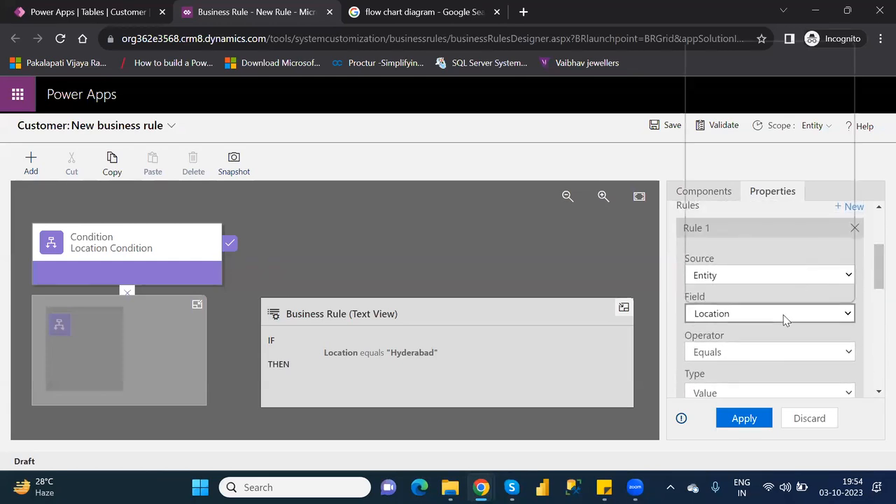
# Set the new rule to VIPLevel with value 1 and apply it
pyautogui.click(784, 316)
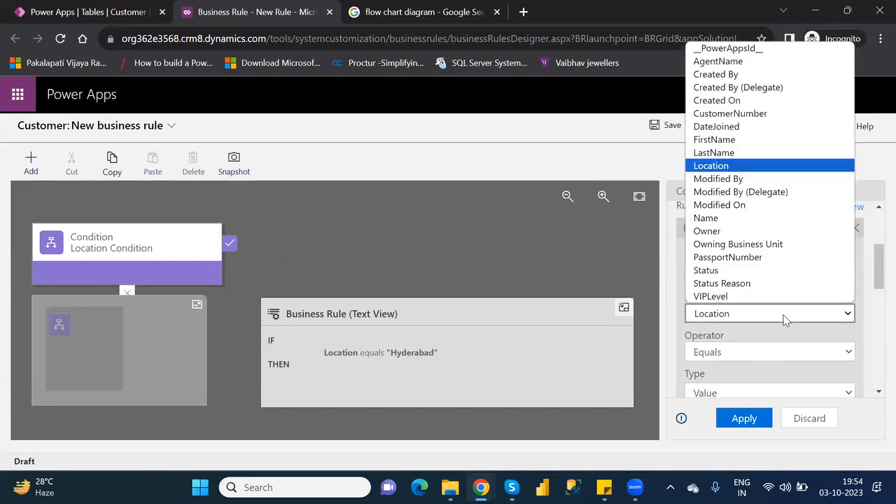
pyautogui.click(716, 297)
pyautogui.moveTo(876, 288); pyautogui.dragTo(875, 295)
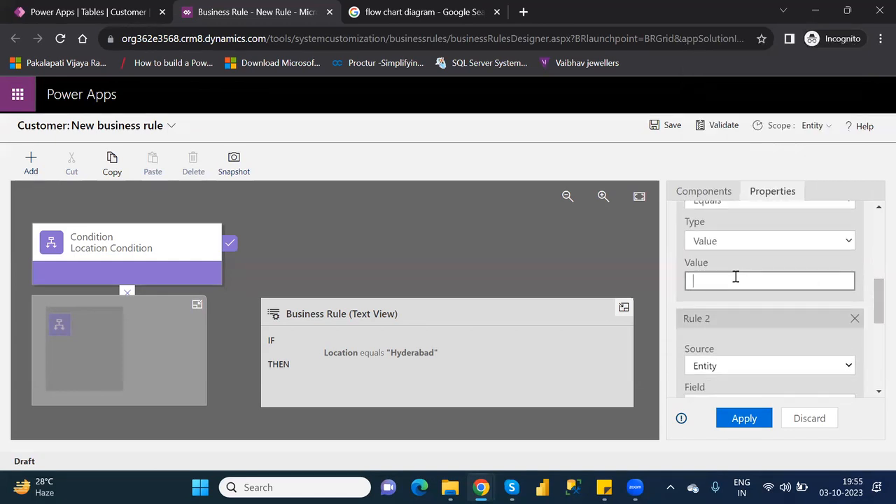
pyautogui.write('1')
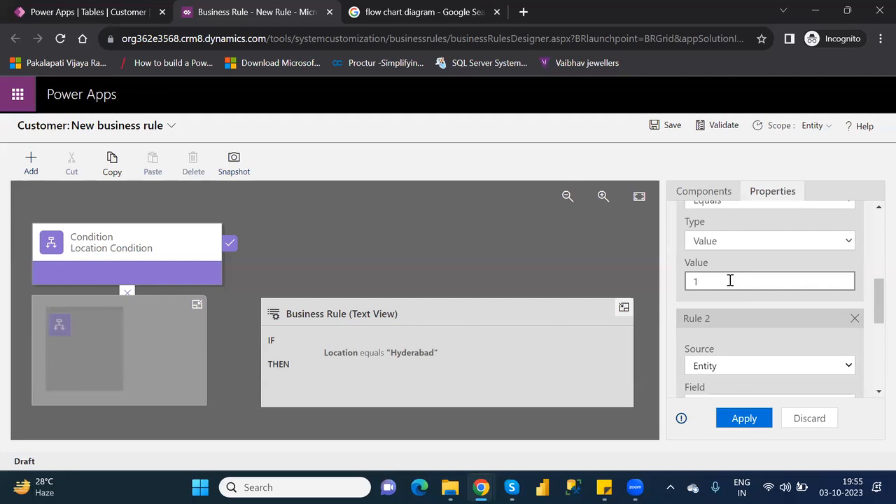
pyautogui.click(745, 421)
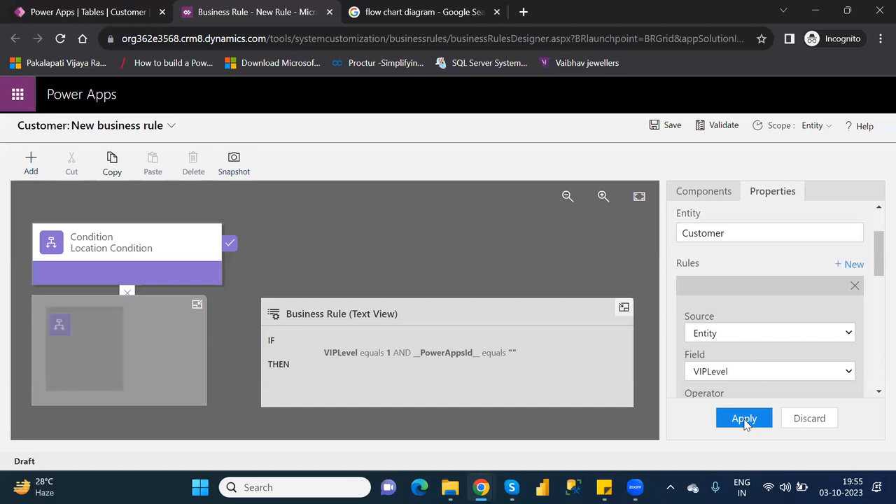
# Keep AND as the rule logic and set Rule 1 to Location with value Hyderabad
pyautogui.moveTo(877, 272); pyautogui.dragTo(877, 384)
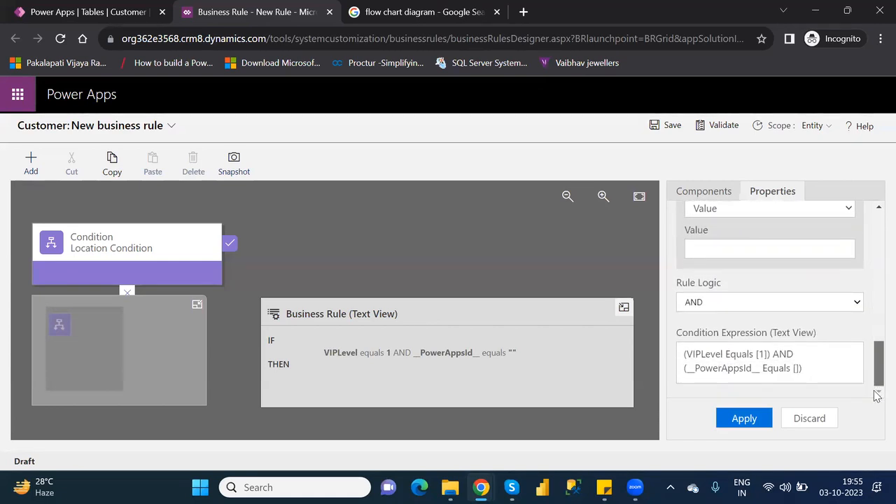
pyautogui.click(717, 306)
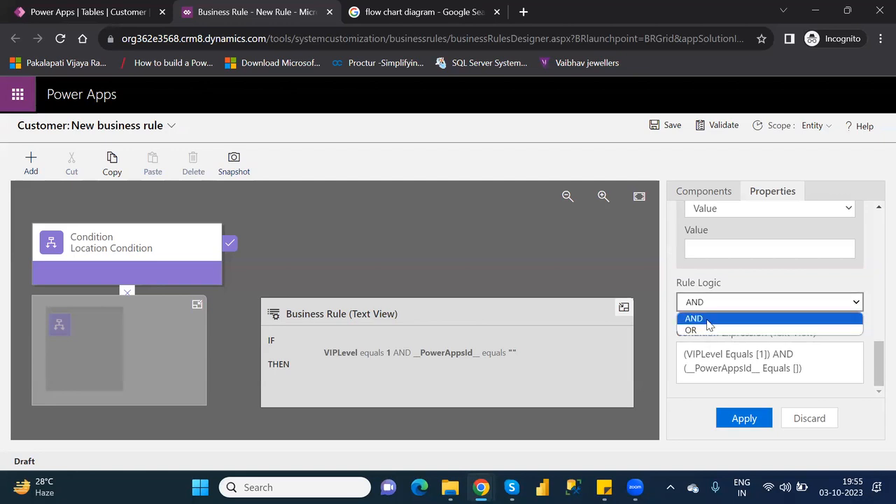
pyautogui.click(709, 320)
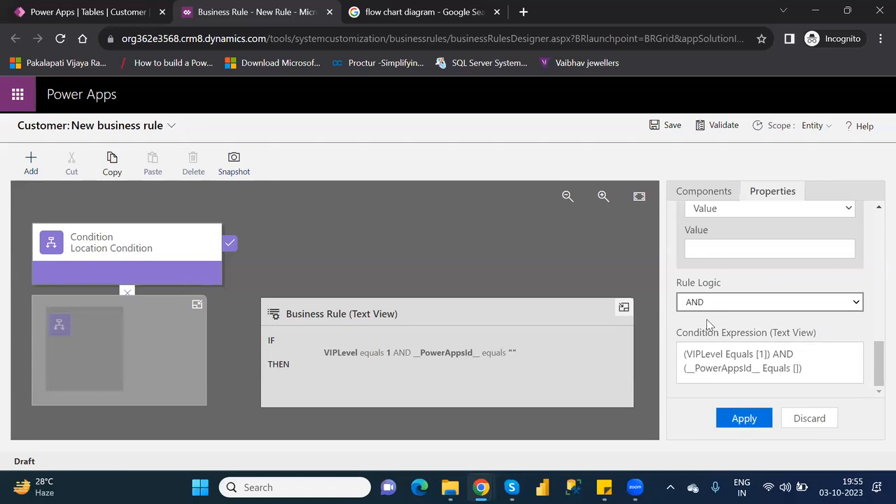
pyautogui.moveTo(875, 371); pyautogui.dragTo(875, 282)
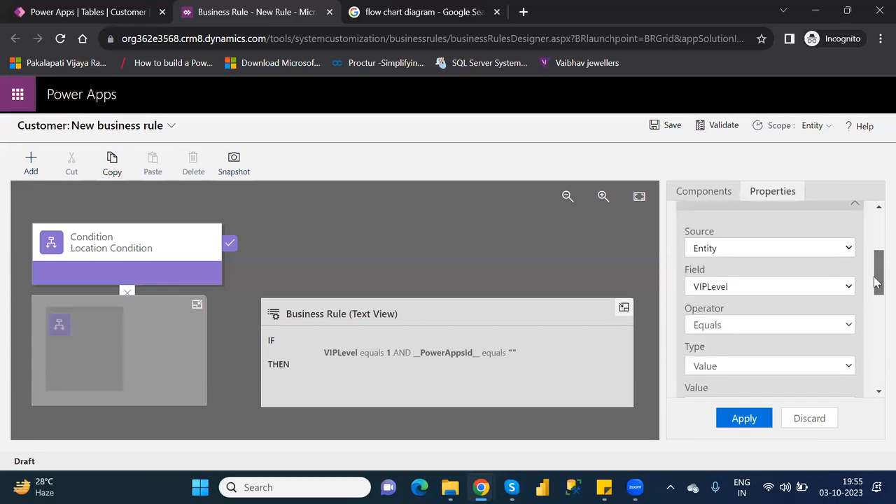
pyautogui.click(798, 296)
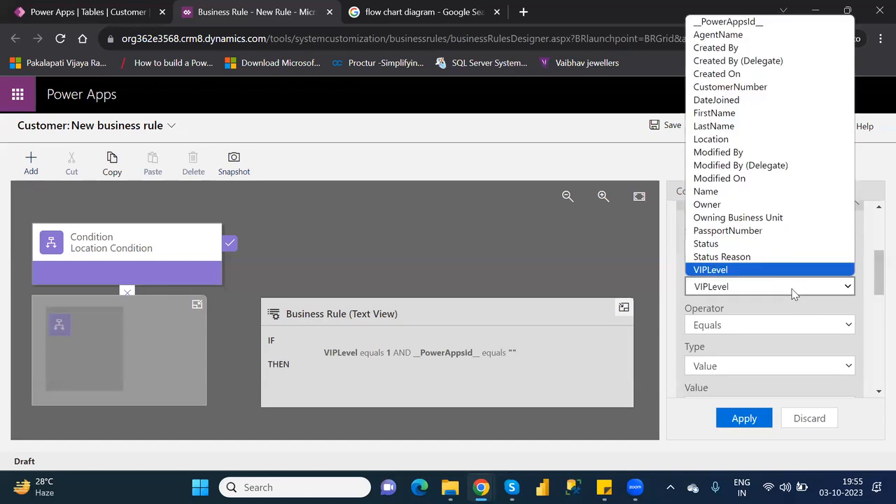
pyautogui.click(737, 139)
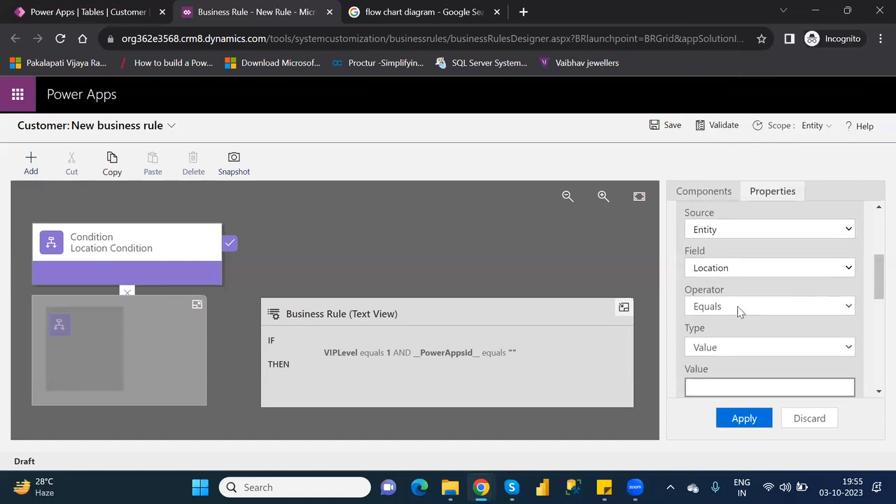
pyautogui.write('Hyderabad')
# Set Rule 2's field to VIPLevel with value 1
pyautogui.moveTo(875, 287); pyautogui.dragTo(876, 339)
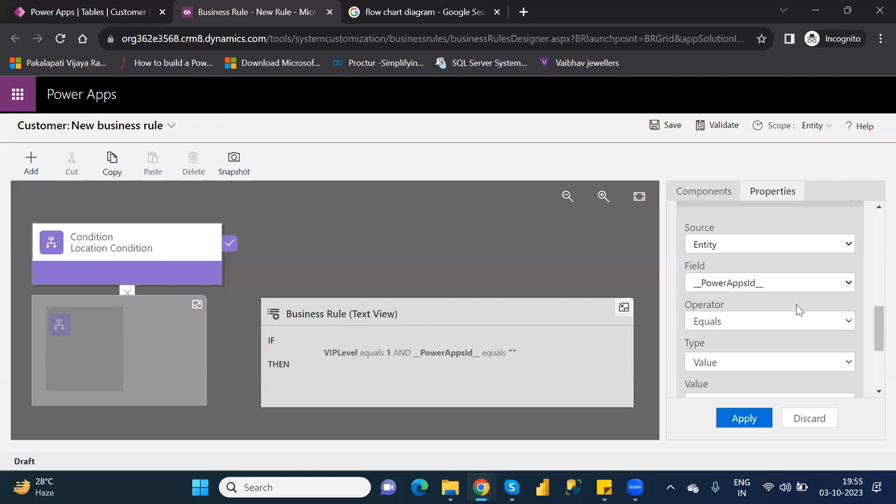
pyautogui.click(768, 282)
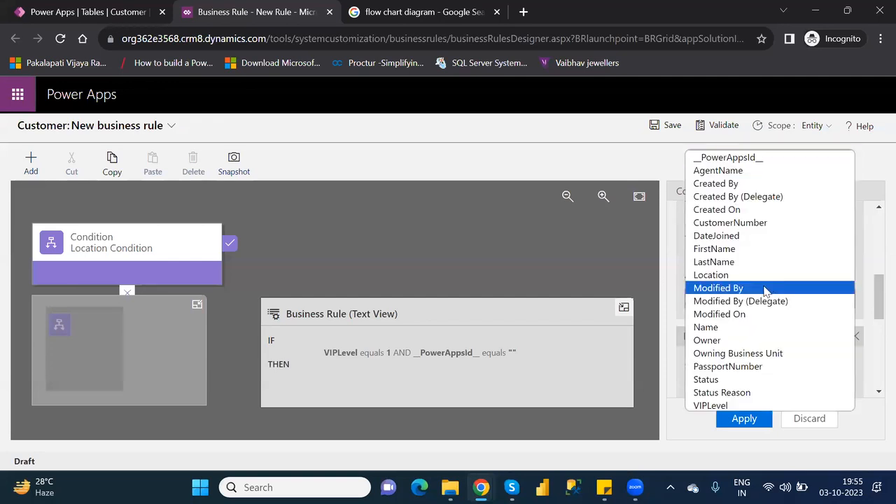
pyautogui.click(729, 408)
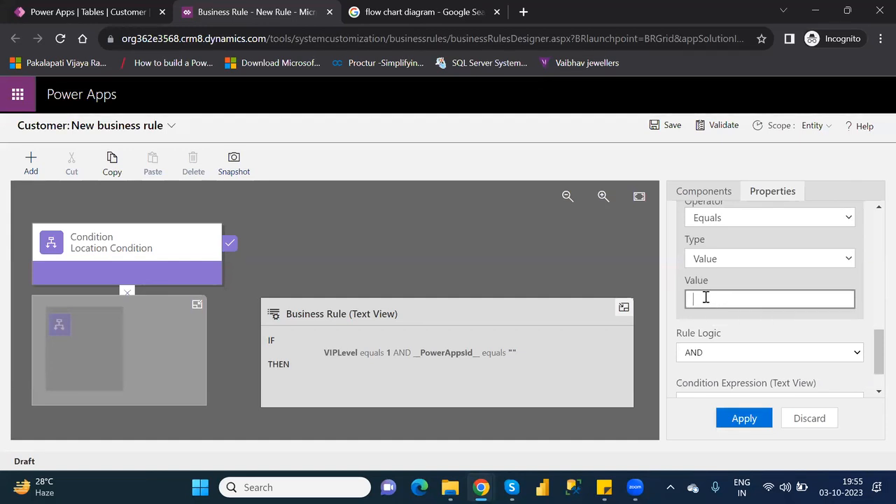
pyautogui.write('1')
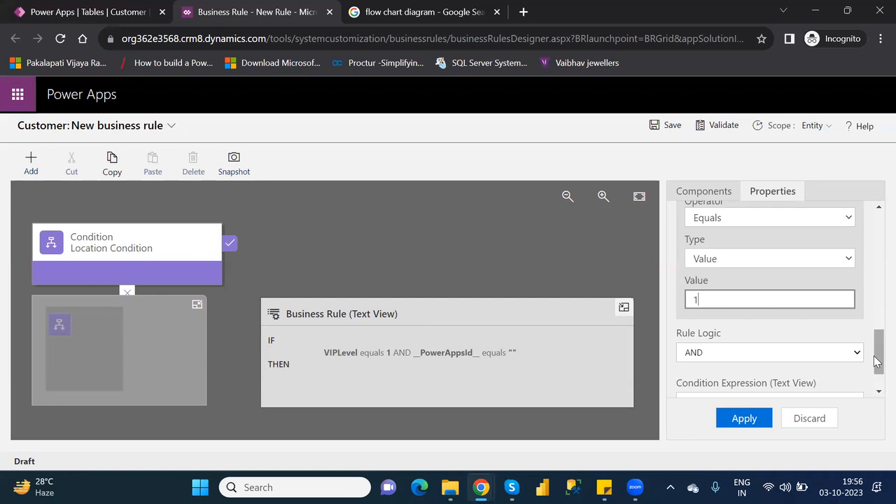
pyautogui.moveTo(876, 361); pyautogui.dragTo(875, 384)
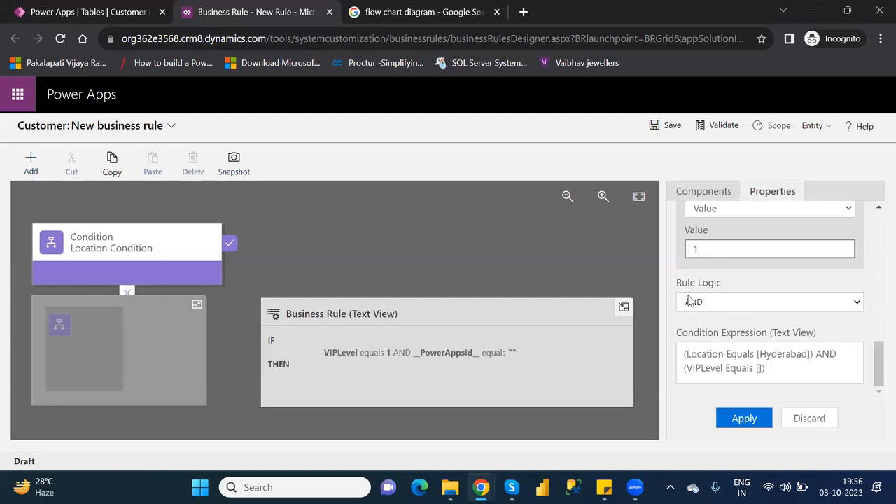
# Apply the Location and VIPLevel rules, collapse the minimap, and deselect the condition
pyautogui.click(753, 424)
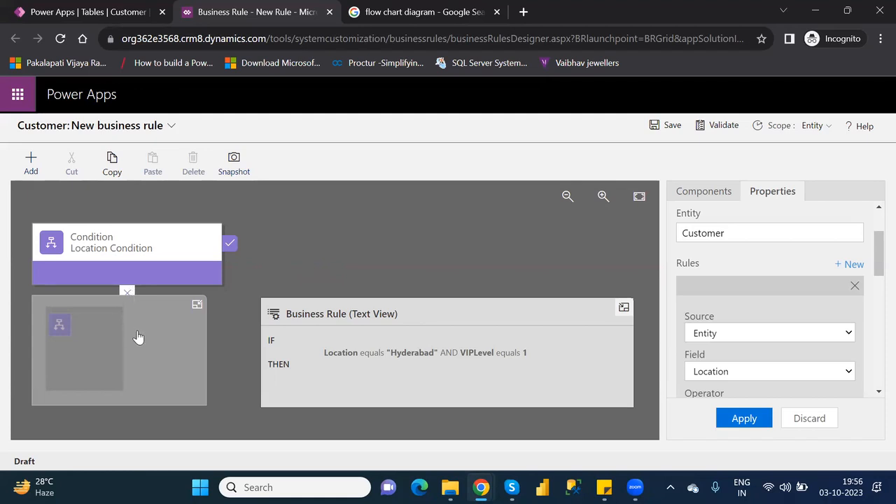
pyautogui.click(197, 306)
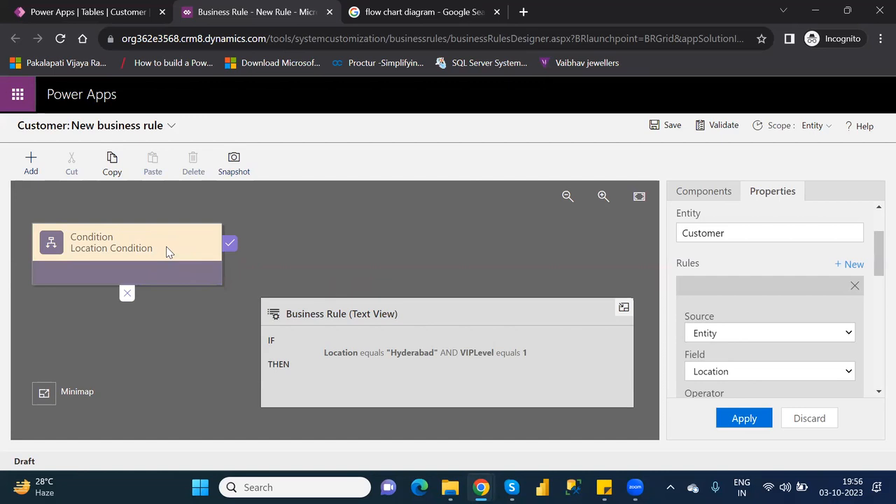
pyautogui.click(130, 294)
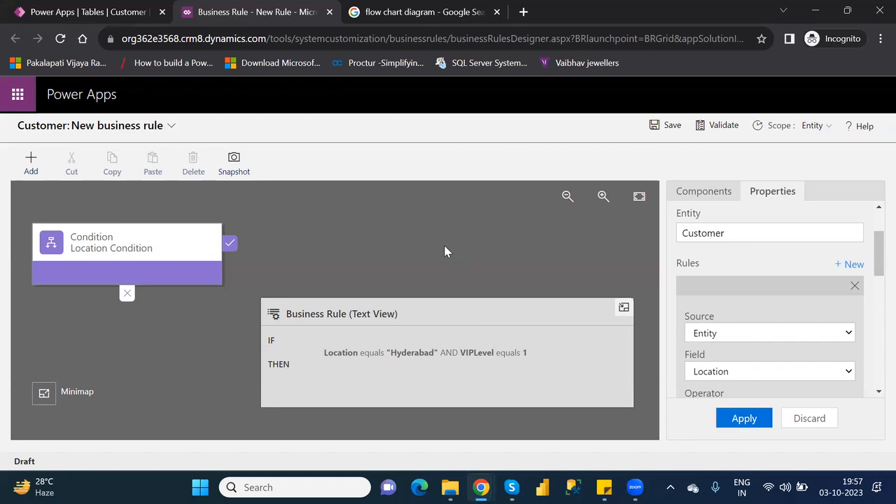
# Show the Components list and scroll down to the Actions section
pyautogui.click(722, 197)
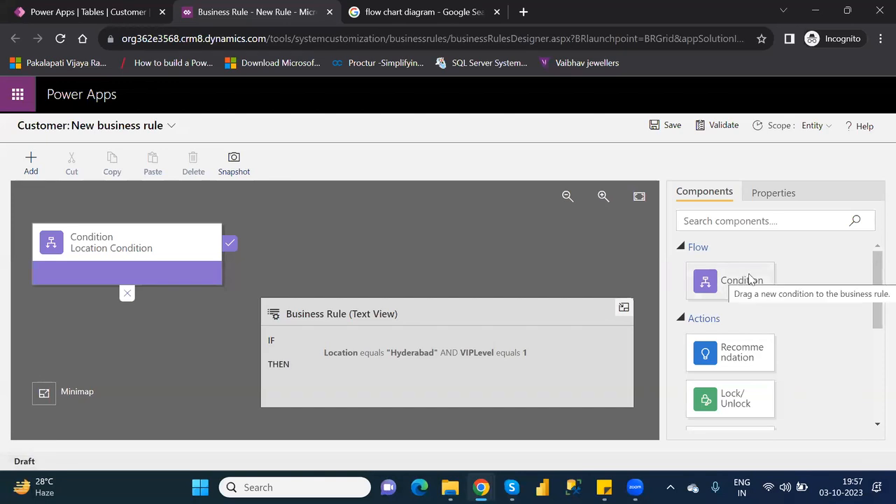
pyautogui.moveTo(873, 289); pyautogui.dragTo(875, 324)
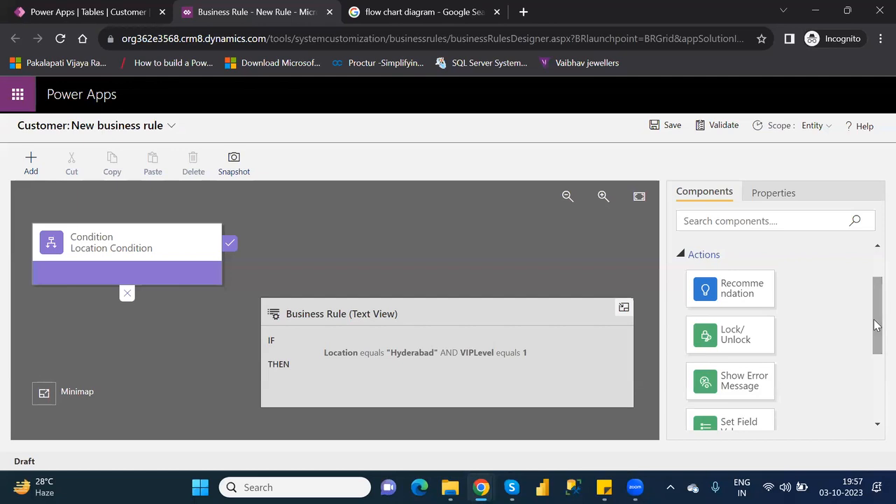
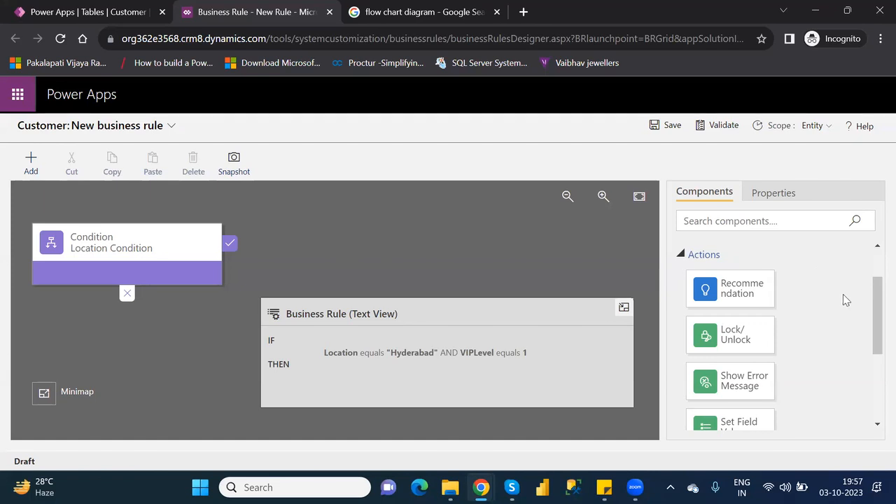
# Drag a Show Error Message action onto the canvas after the Location Condition
pyautogui.moveTo(872, 329); pyautogui.dragTo(877, 376)
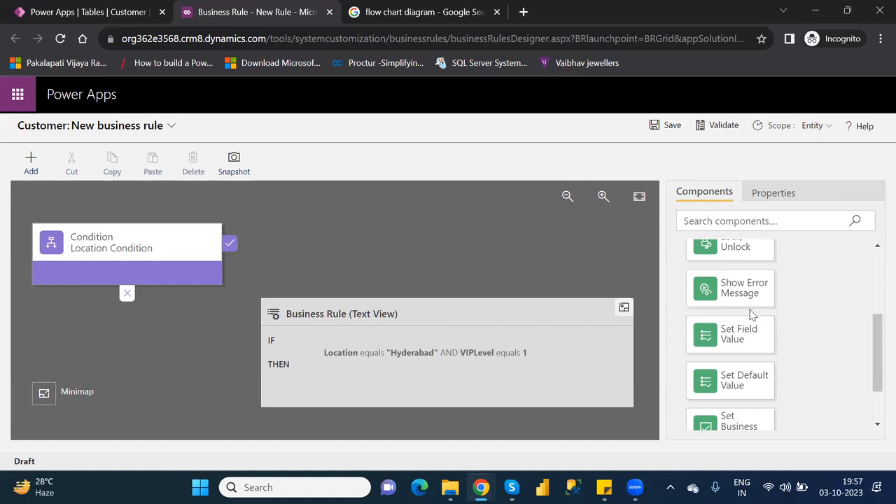
pyautogui.moveTo(739, 288); pyautogui.dragTo(236, 253)
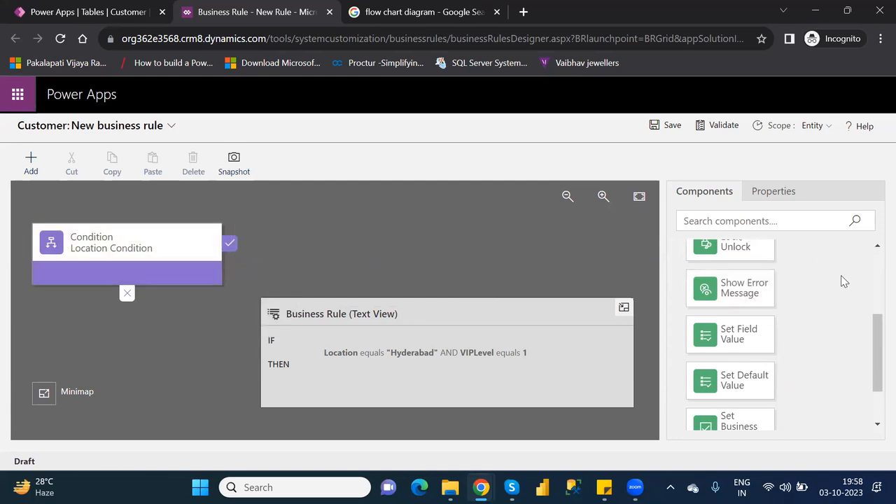
pyautogui.moveTo(704, 287); pyautogui.dragTo(242, 253)
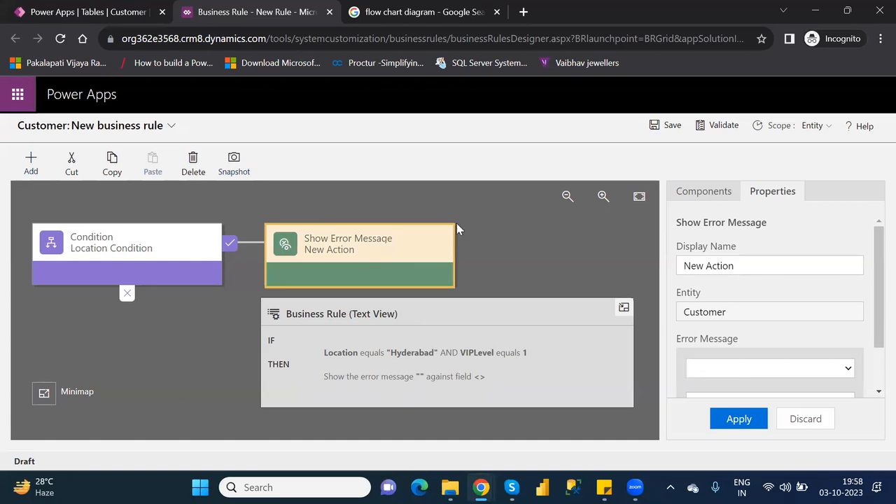
# Start the error message text in Properties, correcting early typos
pyautogui.moveTo(874, 311); pyautogui.dragTo(873, 353)
pyautogui.click(838, 312)
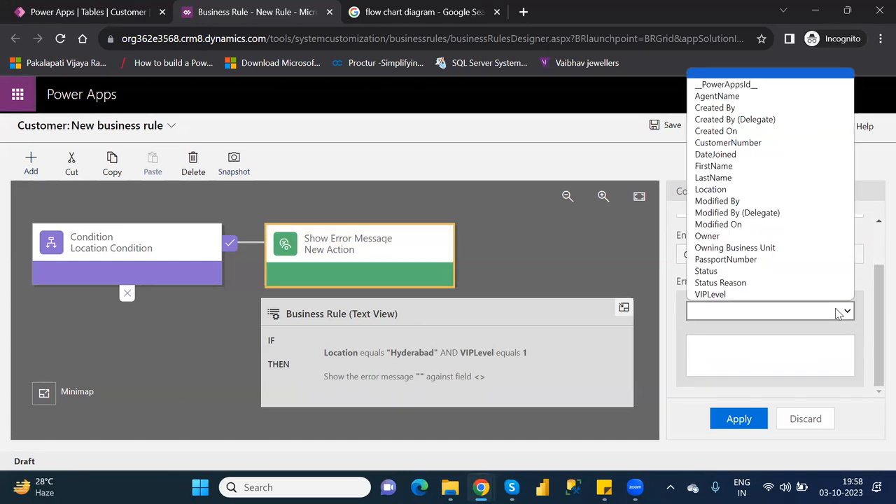
pyautogui.click(769, 351)
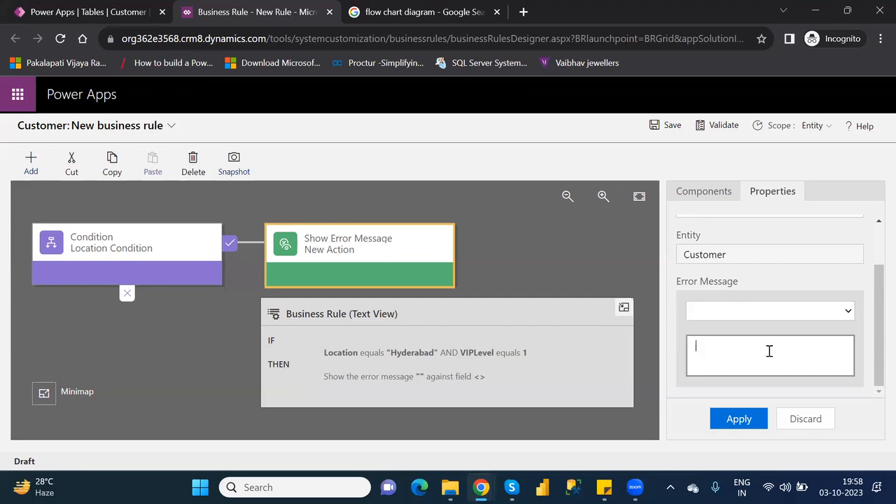
pyautogui.write('Don')
pyautogui.press('BackSpace')
pyautogui.write('e')
pyautogui.press('BackSpace')
pyautogui.press('BackSpace')
pyautogui.press('BackSpace')
# Type the message about Location "Hyderabad" and VIPLevel "1" and try to apply it
pyautogui.write("Don't choose")
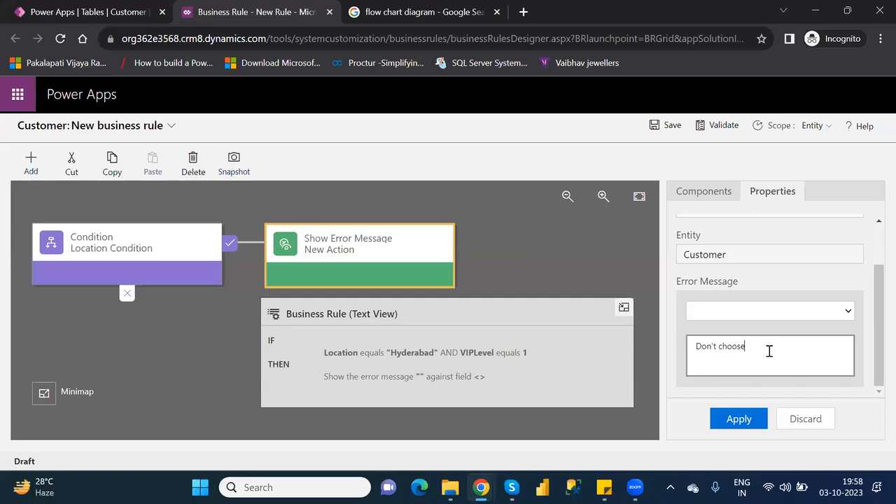
pyautogui.press('BackSpace')
pyautogui.press('BackSpace')
pyautogui.press('BackSpace')
pyautogui.press('BackSpace')
pyautogui.press('BackSpace')
pyautogui.press('BackSpace')
pyautogui.press('BackSpace')
pyautogui.write('give Location')
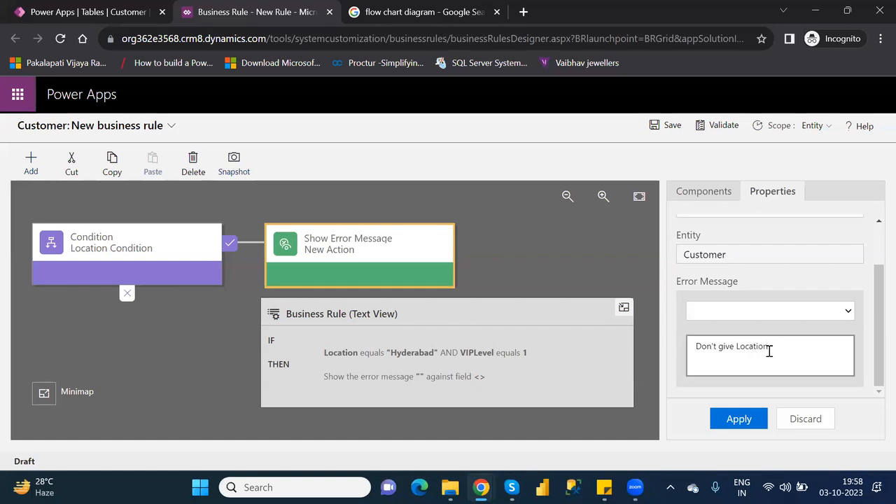
pyautogui.write('s ')
pyautogui.write('""')
pyautogui.write('Hyderab')
pyautogui.write('ad')
pyautogui.write(' and')
pyautogui.write(' VIP')
pyautogui.write('L')
pyautogui.write('evel')
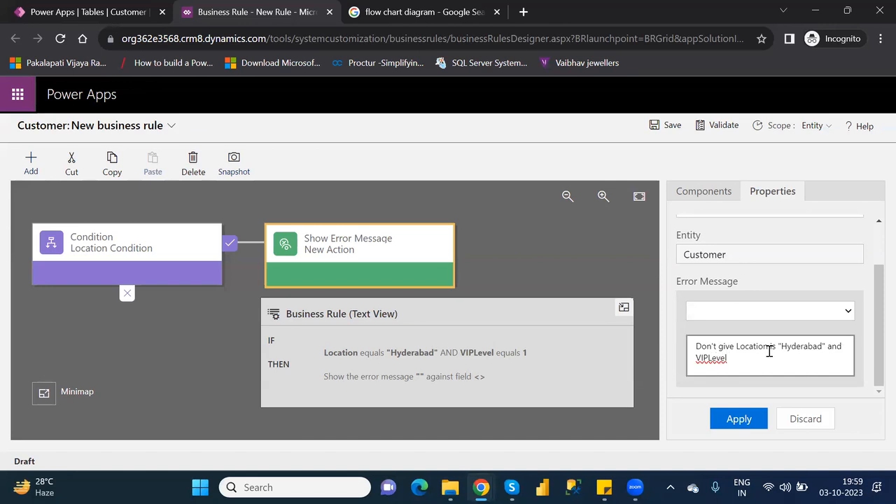
pyautogui.write(' is ')
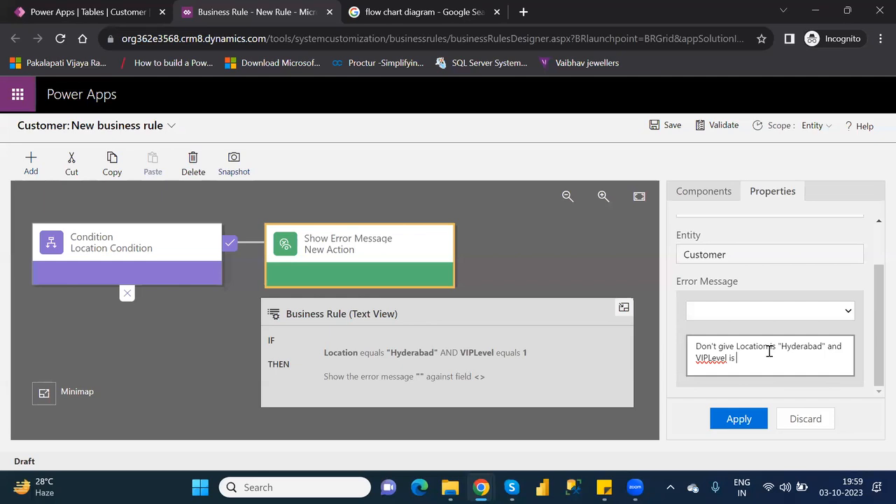
pyautogui.write('""')
pyautogui.press('Left')
pyautogui.write('1')
pyautogui.click(740, 420)
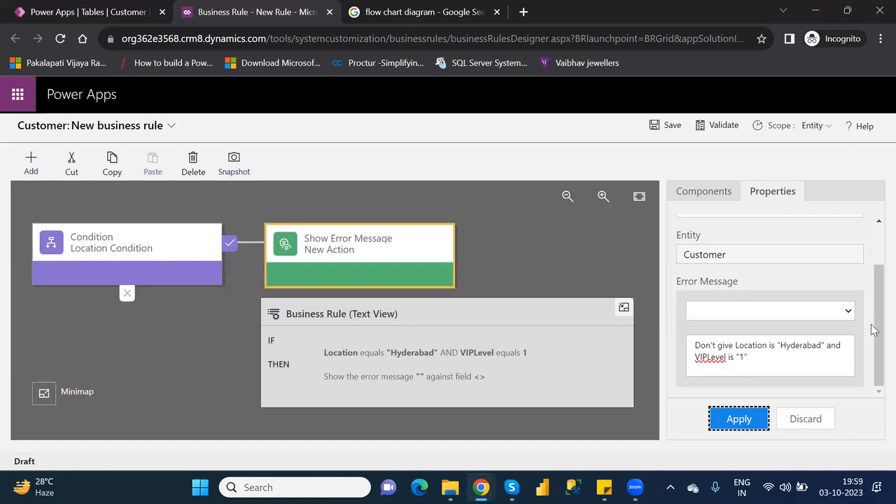
pyautogui.scroll(2, 875, 357)
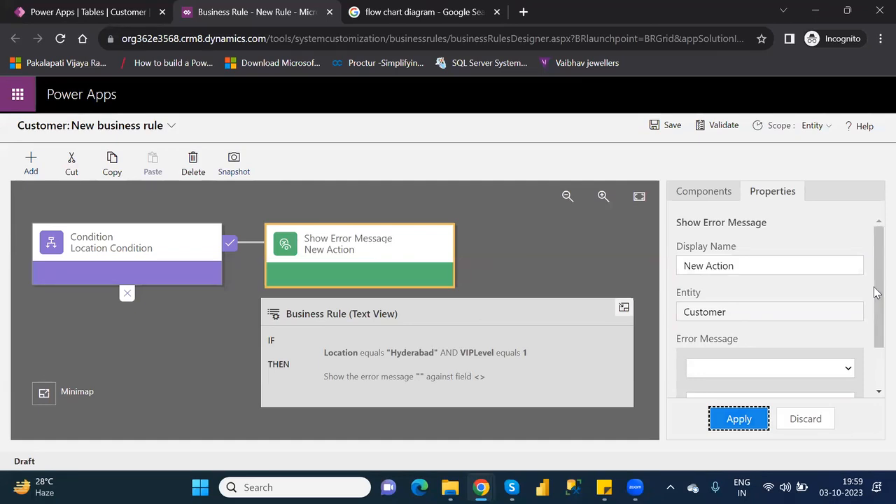
# Attach the error to the Location field and apply a partial message 'Don't'
pyautogui.click(808, 373)
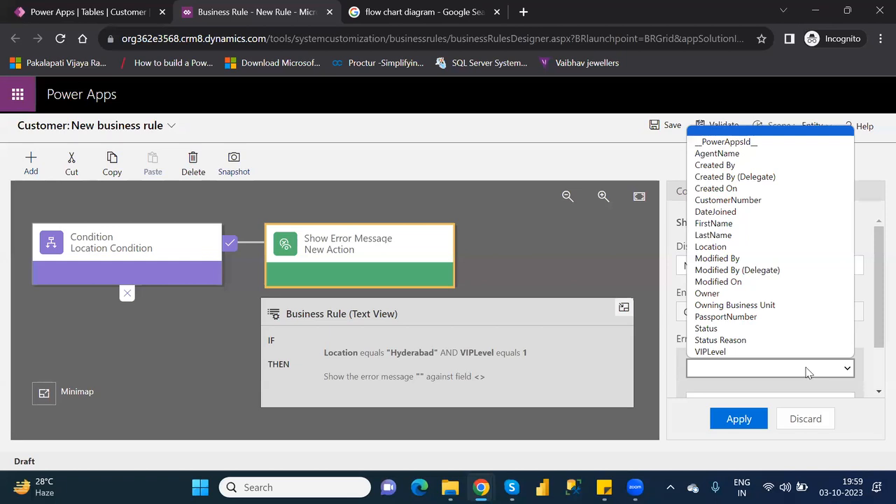
pyautogui.click(733, 251)
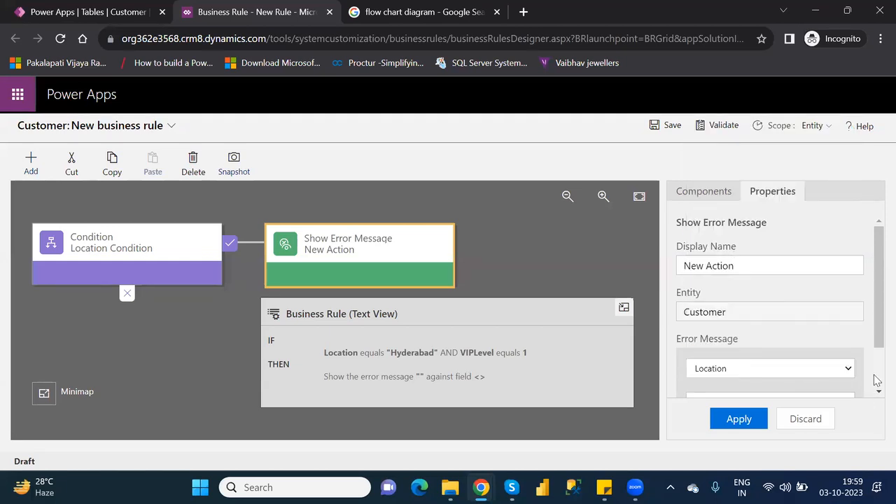
pyautogui.moveTo(875, 339); pyautogui.dragTo(771, 351)
pyautogui.scroll(1, 770, 357)
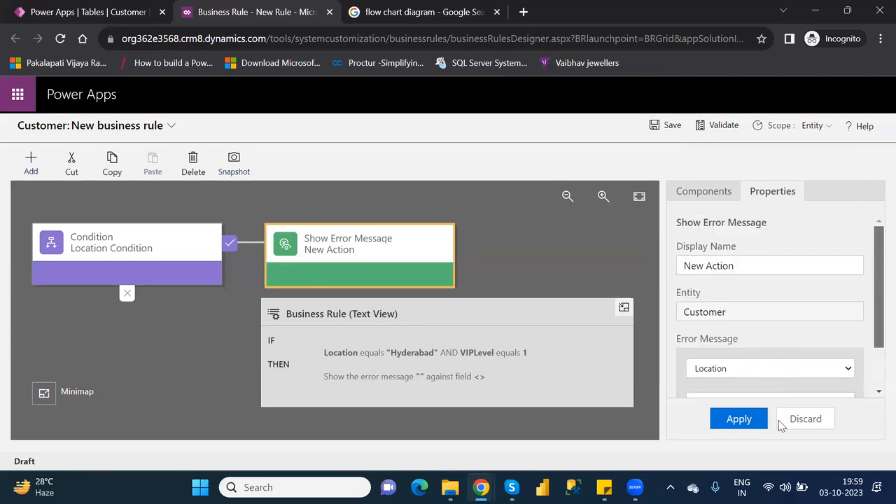
pyautogui.scroll(-1, 776, 385)
pyautogui.click(764, 360)
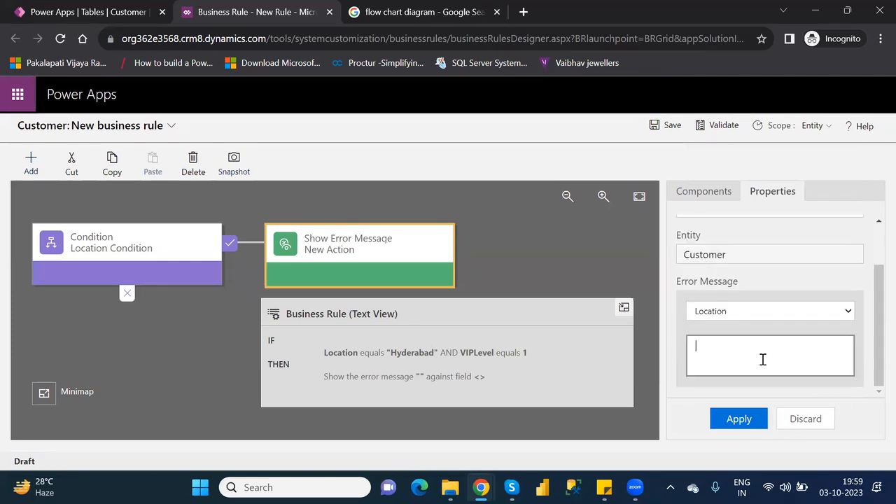
pyautogui.write("Don't")
pyautogui.click(741, 420)
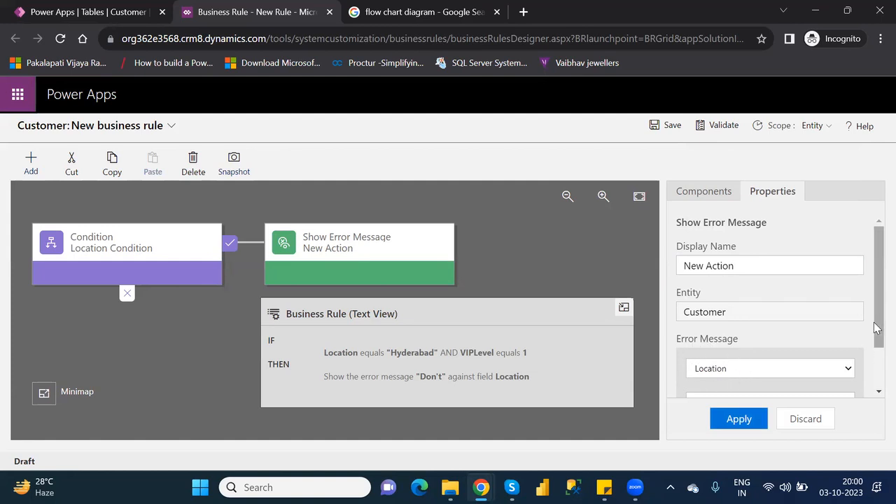
# Complete the message as 'Don't give Location is Hyderabad' and apply it
pyautogui.moveTo(878, 345); pyautogui.dragTo(874, 380)
pyautogui.click(749, 354)
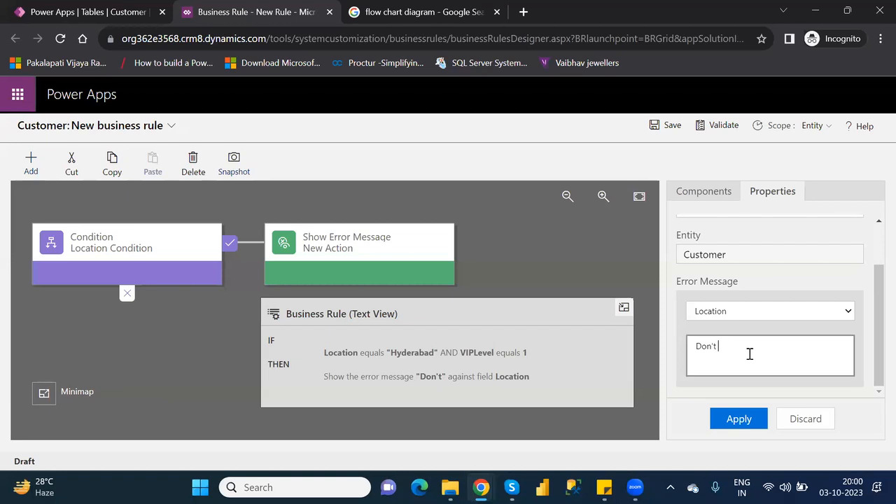
pyautogui.write('give Location is')
pyautogui.write('Hyderabad')
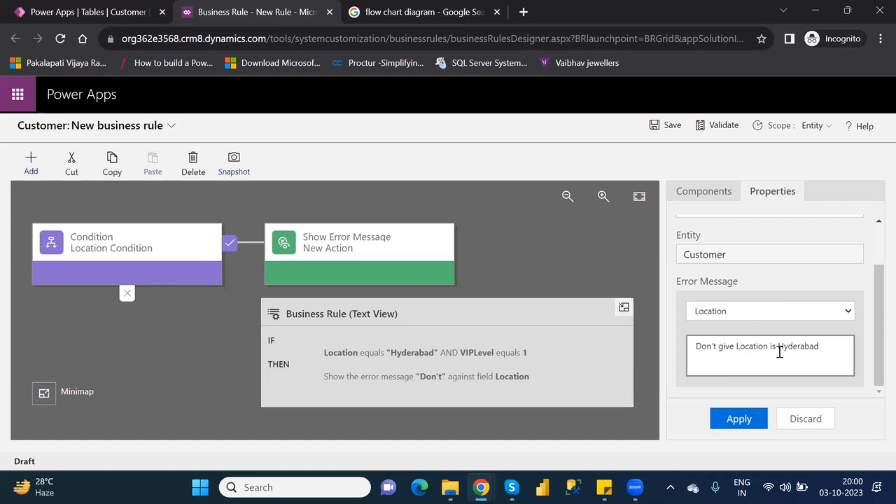
pyautogui.hotkey('ctrl', 'a')
pyautogui.hotkey('ctrl', 'c')
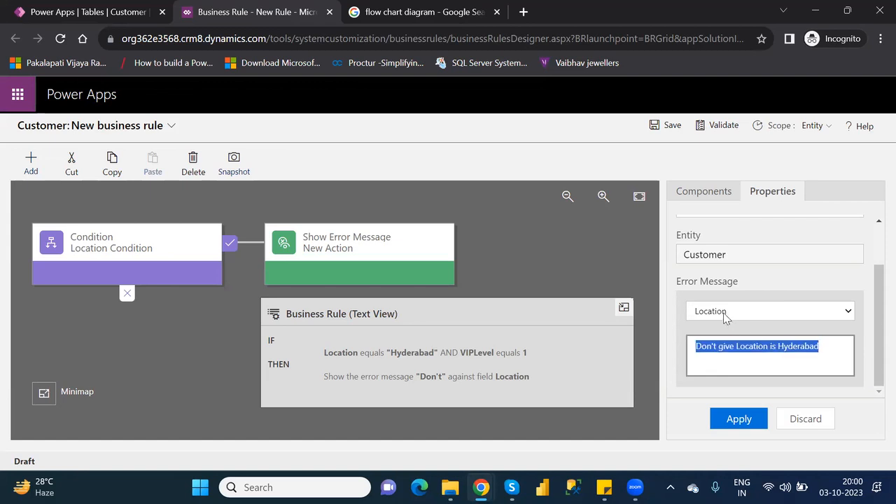
pyautogui.click(737, 420)
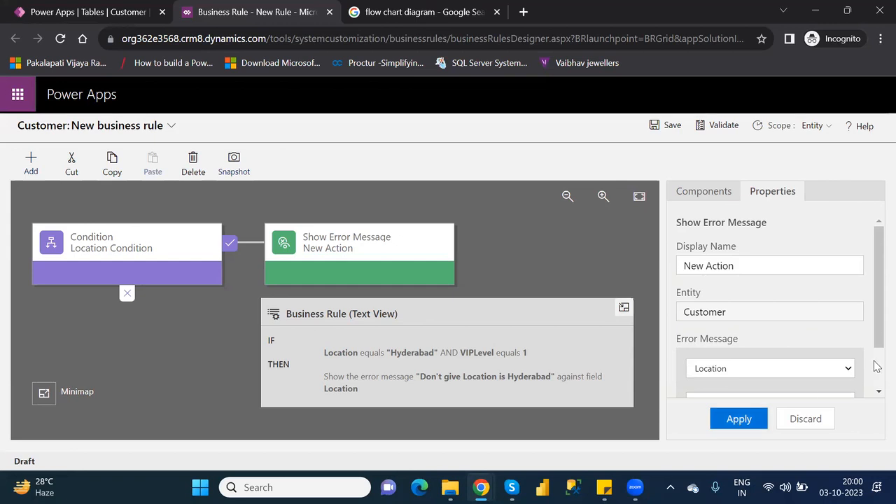
pyautogui.scroll(-2, 876, 315)
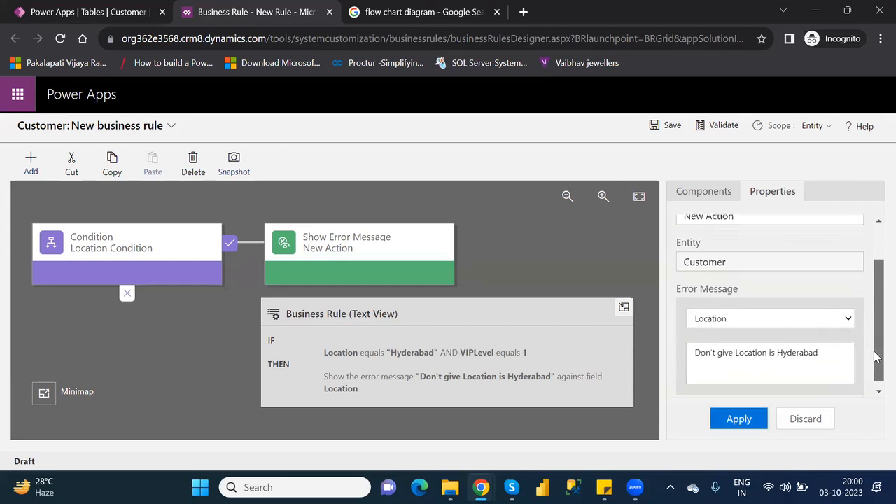
# Retarget the error to VIPLevel with the message 'Don't give VIP level is 1'
pyautogui.click(783, 316)
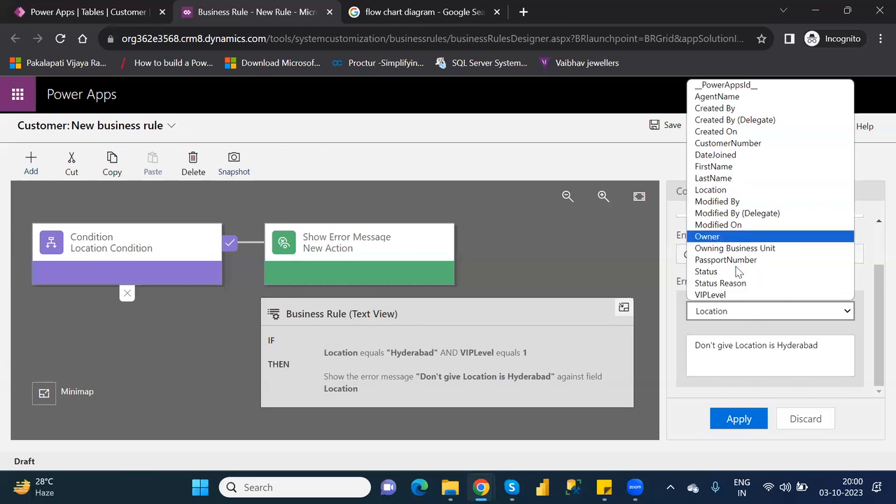
pyautogui.click(728, 295)
pyautogui.click(730, 354)
pyautogui.hotkey('ctrl', 'v')
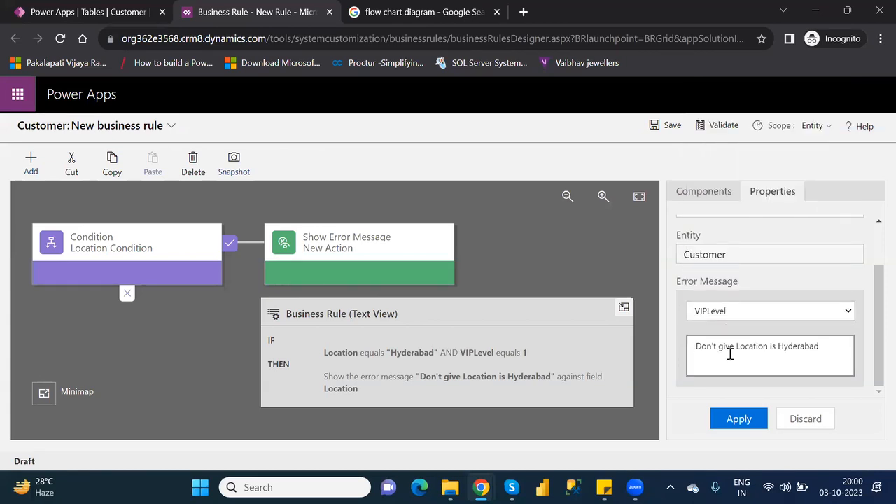
pyautogui.moveTo(828, 343); pyautogui.dragTo(737, 346)
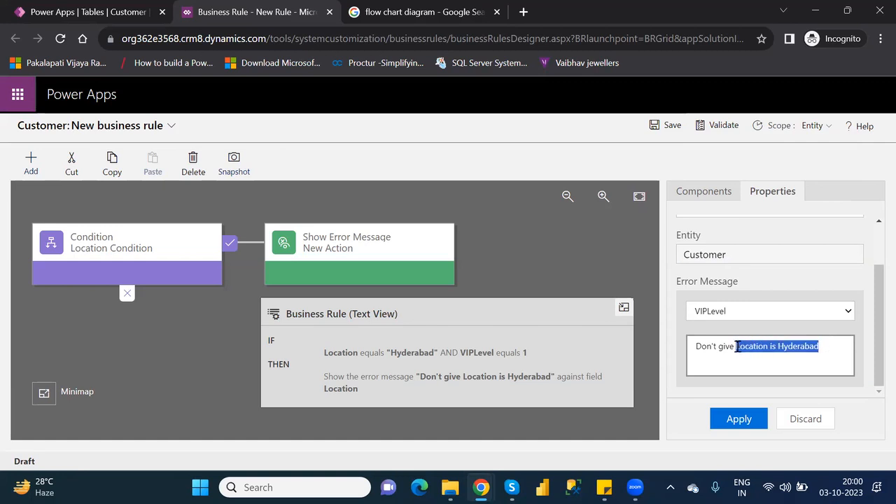
pyautogui.write('VIP level is')
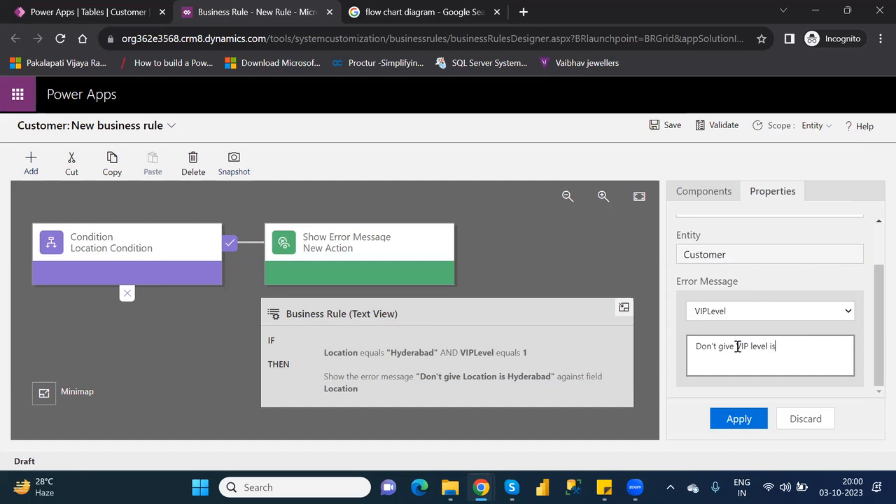
pyautogui.write(' 1')
pyautogui.click(740, 419)
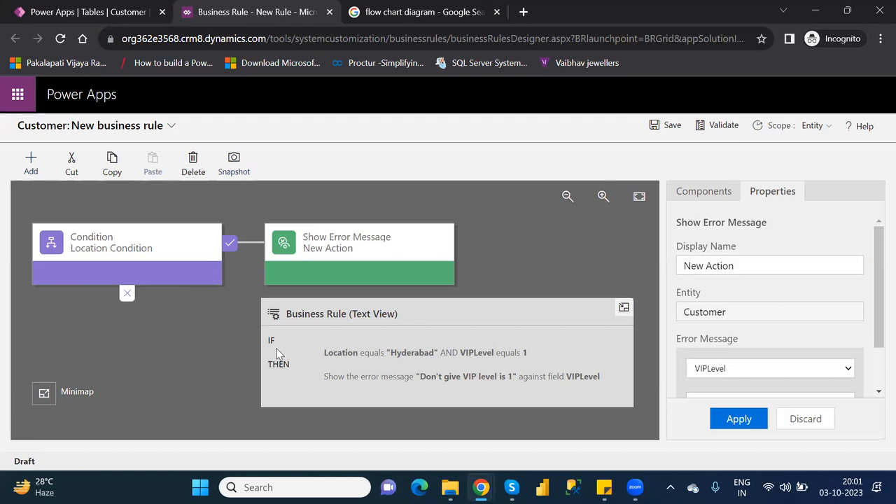
# Review the Condition and Show Error Message nodes, then return to the Components list
pyautogui.click(126, 235)
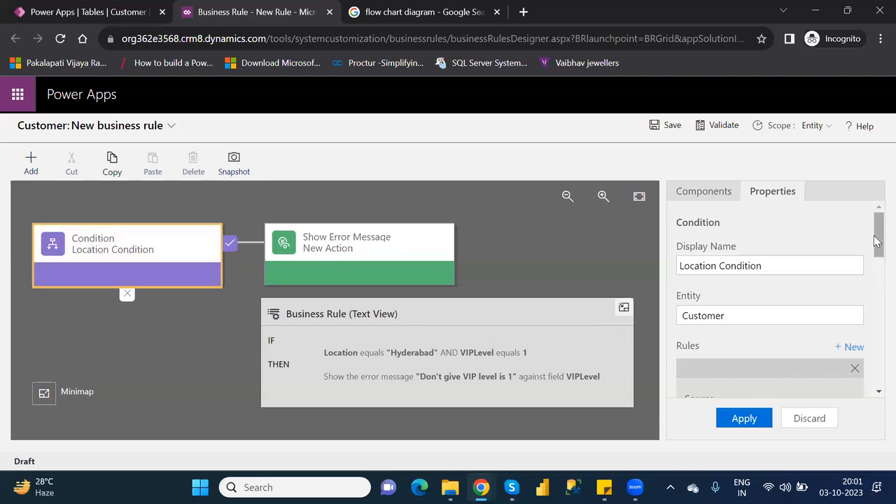
pyautogui.click(309, 265)
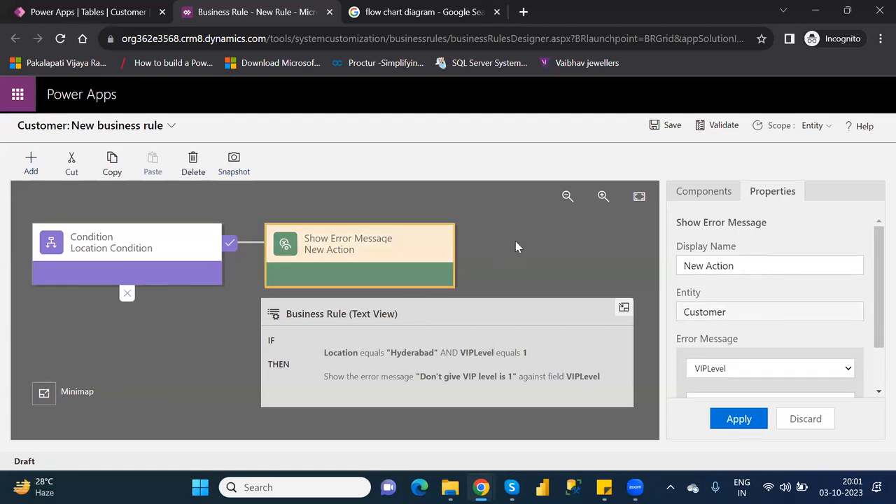
pyautogui.click(713, 200)
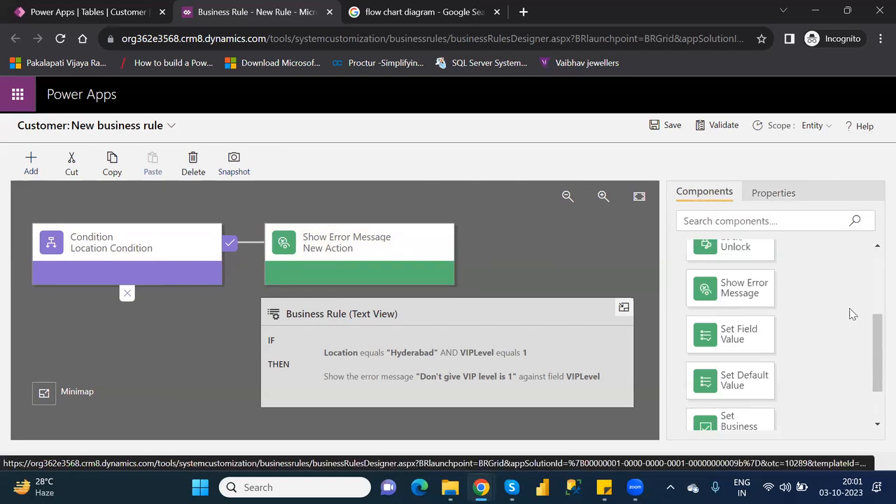
pyautogui.moveTo(875, 354); pyautogui.dragTo(876, 403)
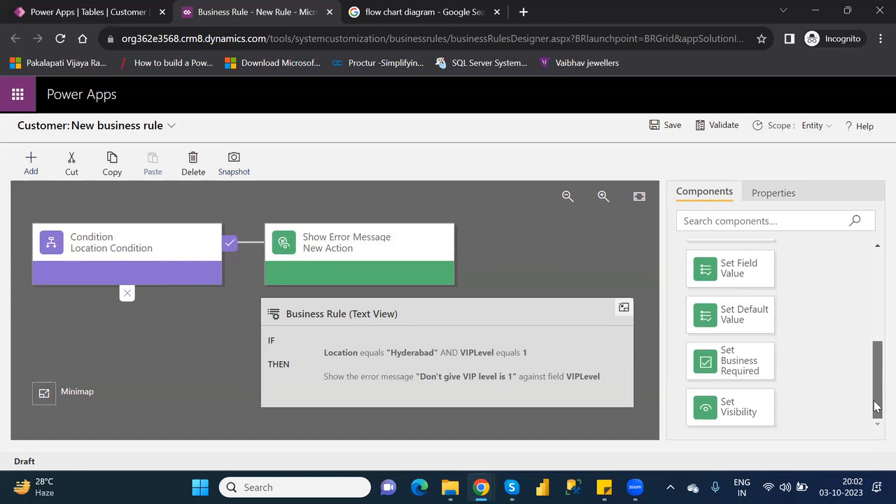
pyautogui.moveTo(876, 383); pyautogui.dragTo(876, 344)
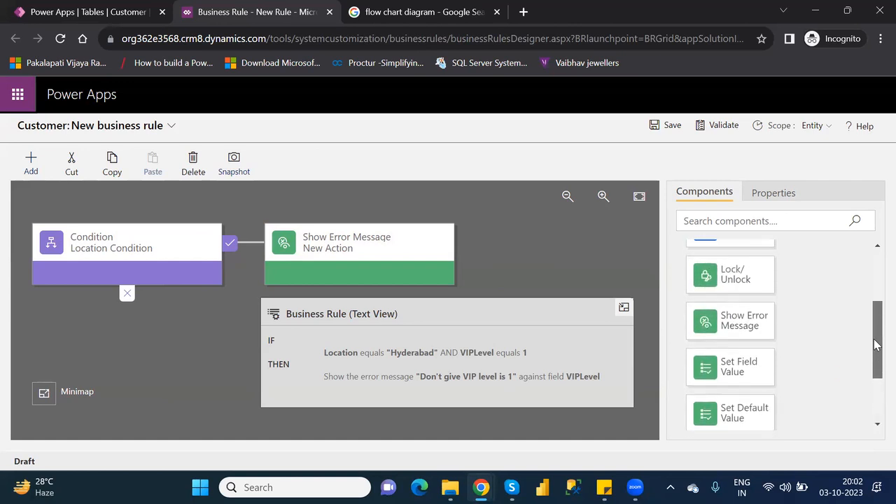
pyautogui.moveTo(875, 344); pyautogui.dragTo(877, 287)
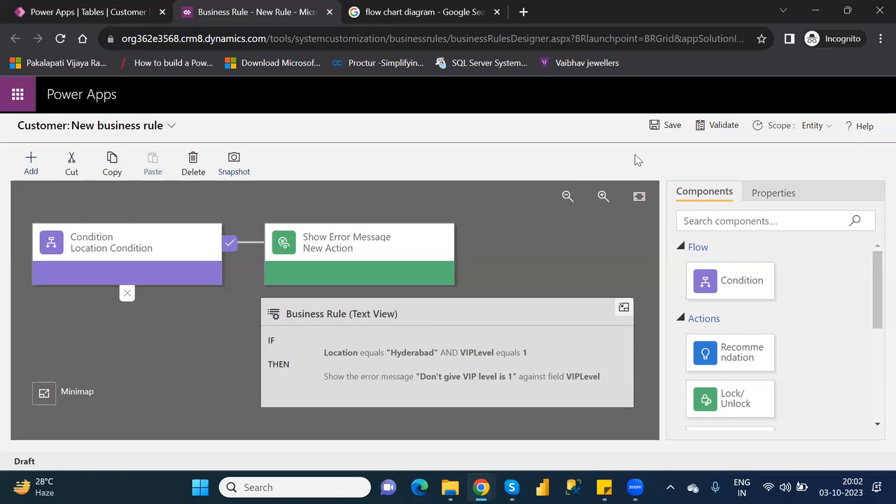
# Save the business rule, then activate it and confirm the activation
pyautogui.click(668, 127)
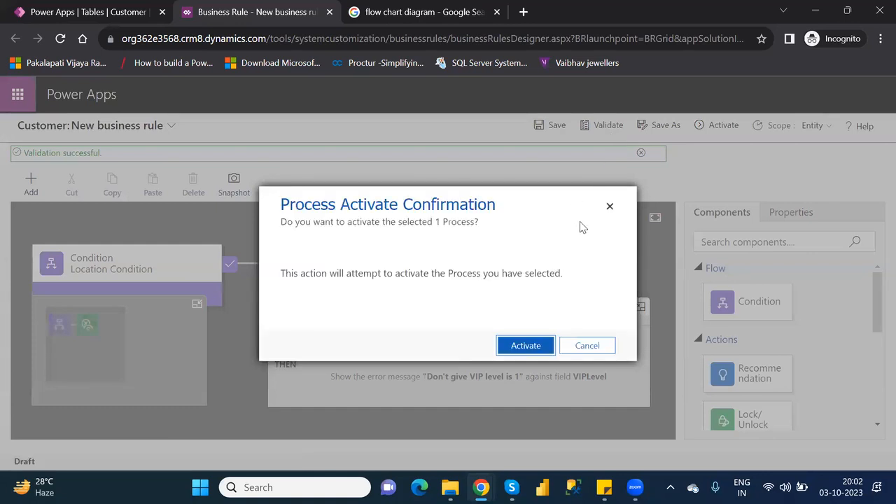
pyautogui.click(609, 209)
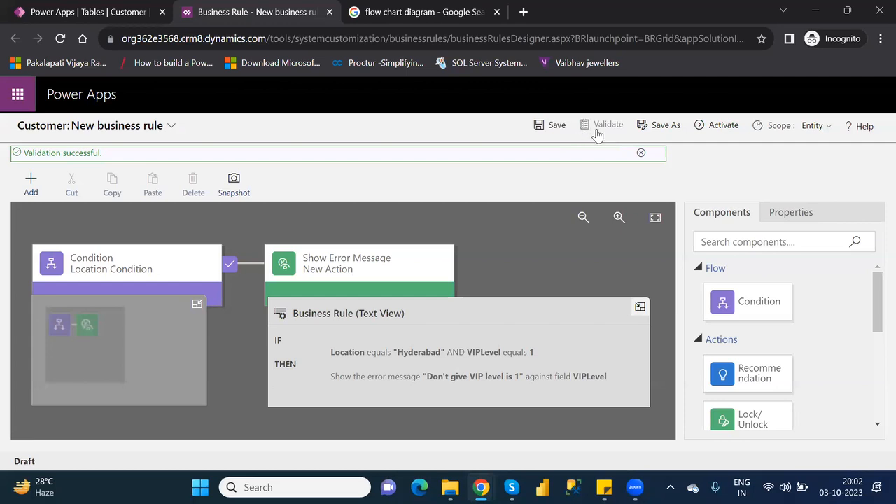
pyautogui.click(721, 126)
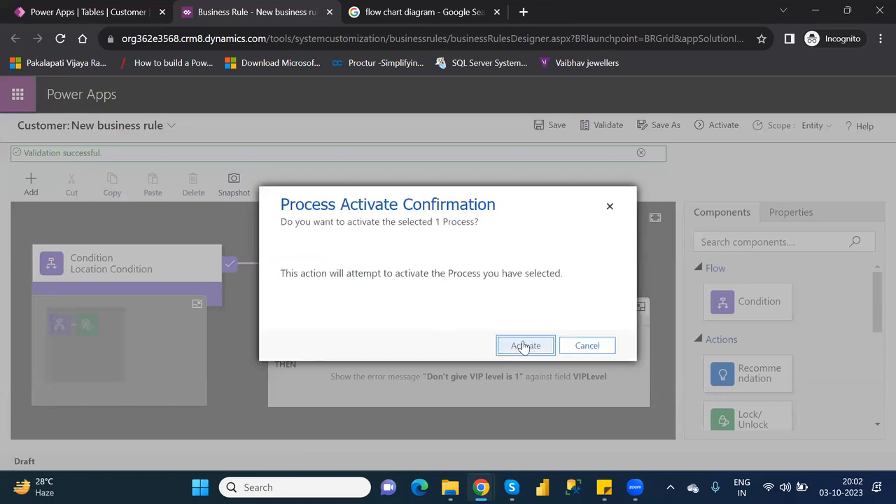
pyautogui.click(523, 346)
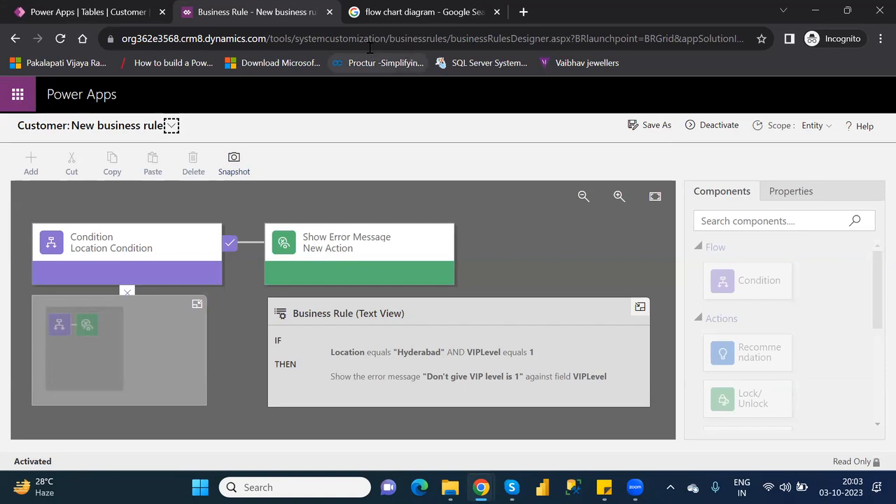
# Close the designer, refresh the business rules list, and reopen New business rule for editing
pyautogui.click(330, 12)
pyautogui.click(106, 20)
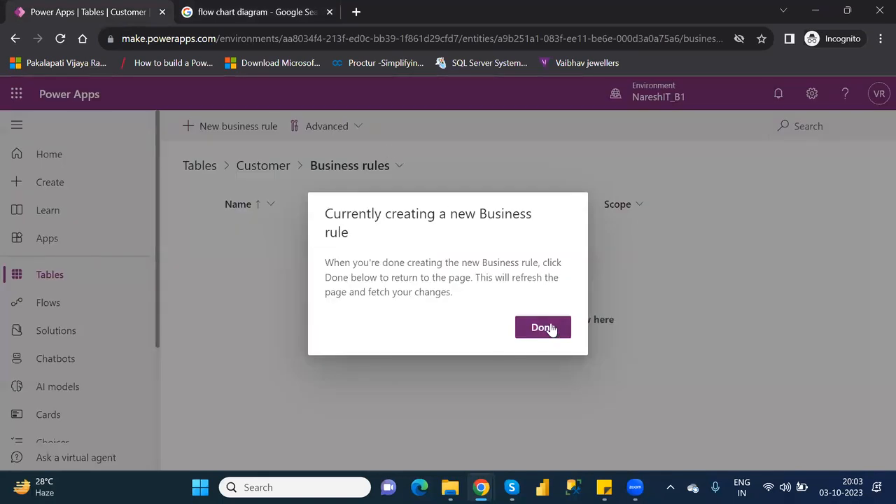
pyautogui.click(551, 329)
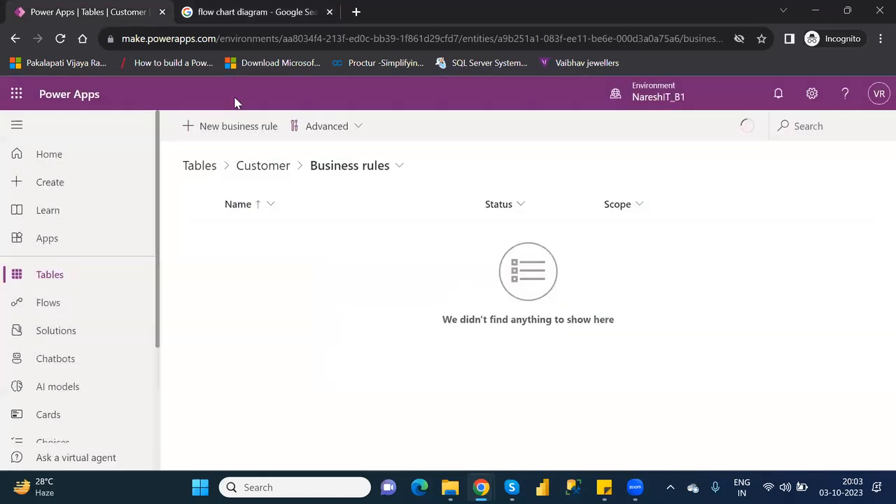
pyautogui.click(60, 40)
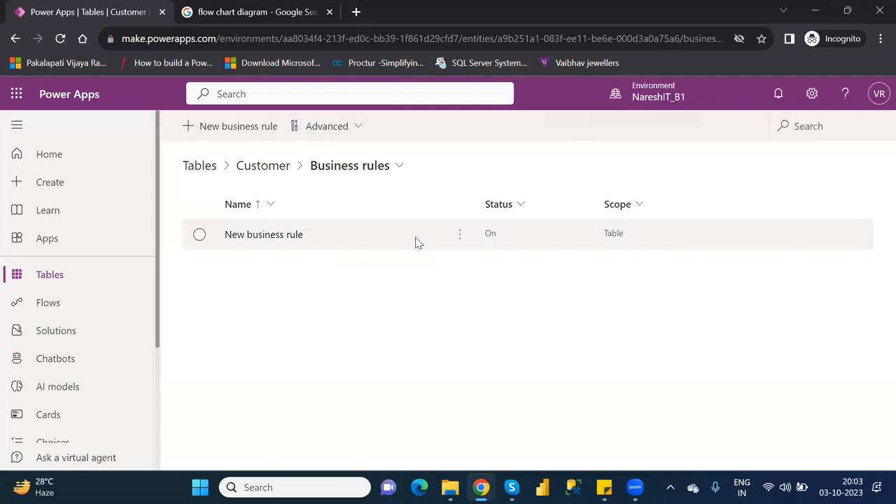
pyautogui.click(461, 241)
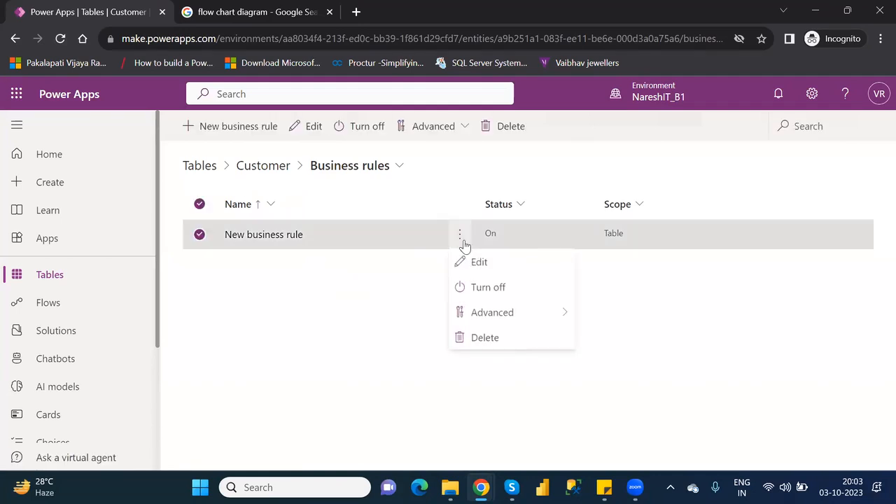
pyautogui.click(487, 264)
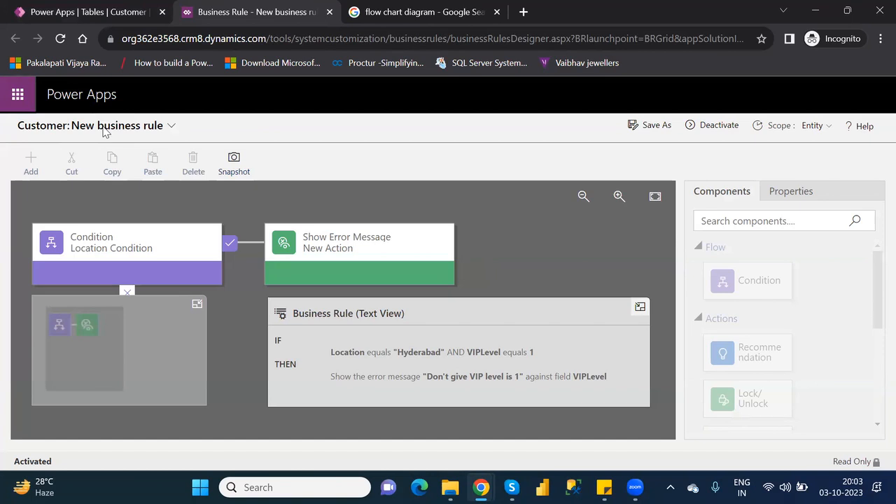
# Deactivate the business rule and confirm in the Deactivate dialog
pyautogui.click(739, 126)
pyautogui.click(715, 126)
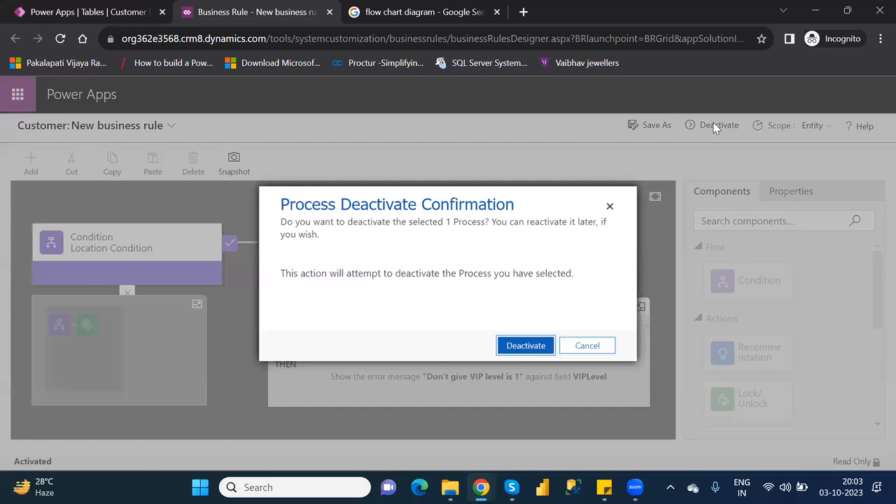
pyautogui.click(526, 346)
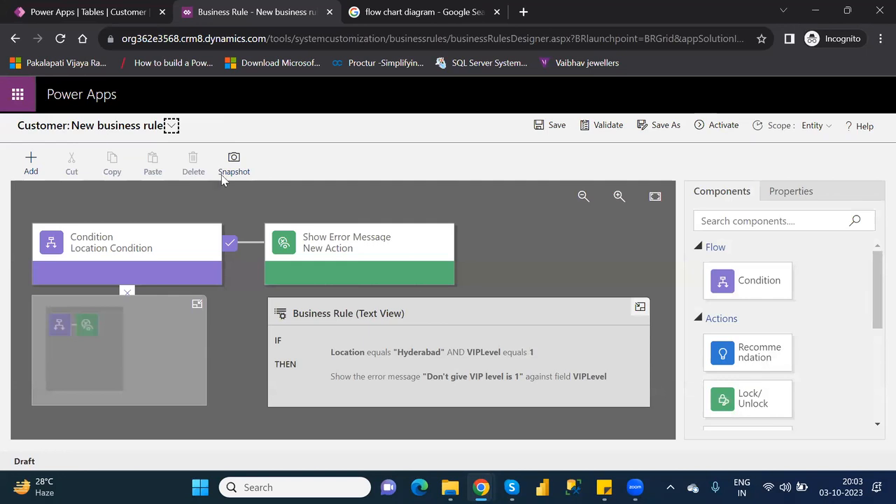
# Expand the title chevron to show the rule name and description fields
pyautogui.click(172, 125)
pyautogui.click(171, 126)
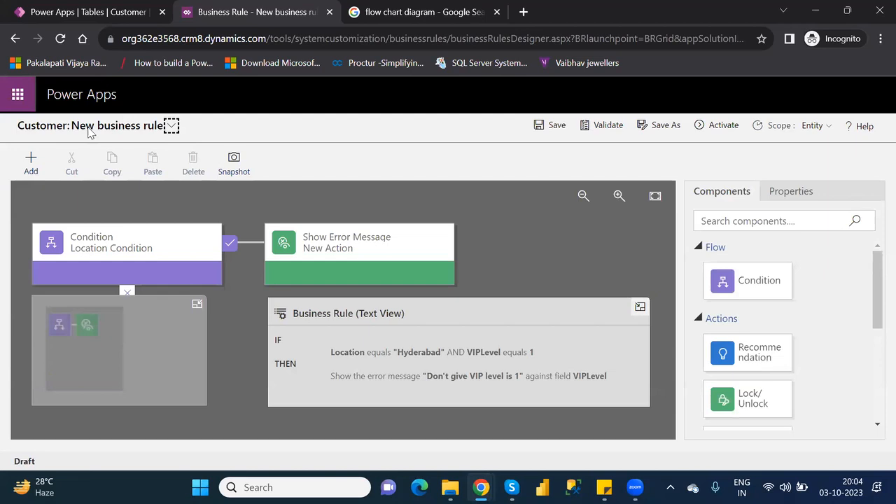
pyautogui.click(172, 127)
# Rename the rule to 'Location and VIP Level Rule' and save it
pyautogui.click(220, 173)
pyautogui.hotkey('ctrl', 'a')
pyautogui.press('BackSpace')
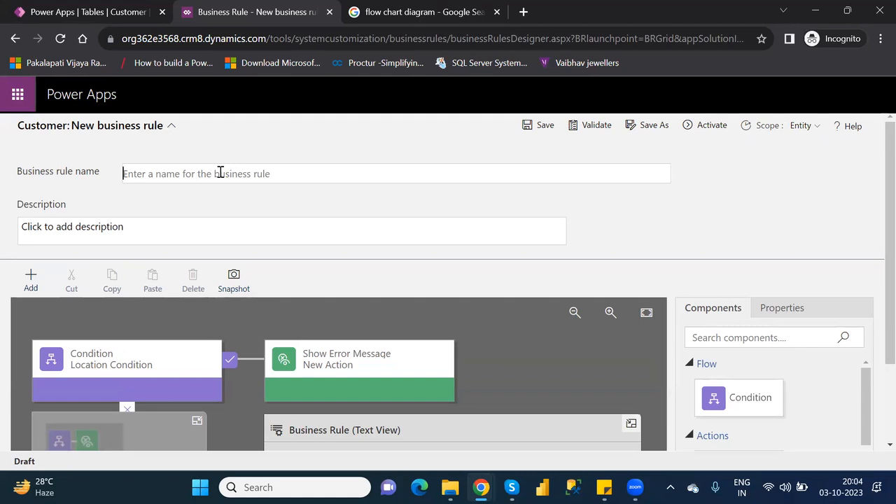
pyautogui.write('L')
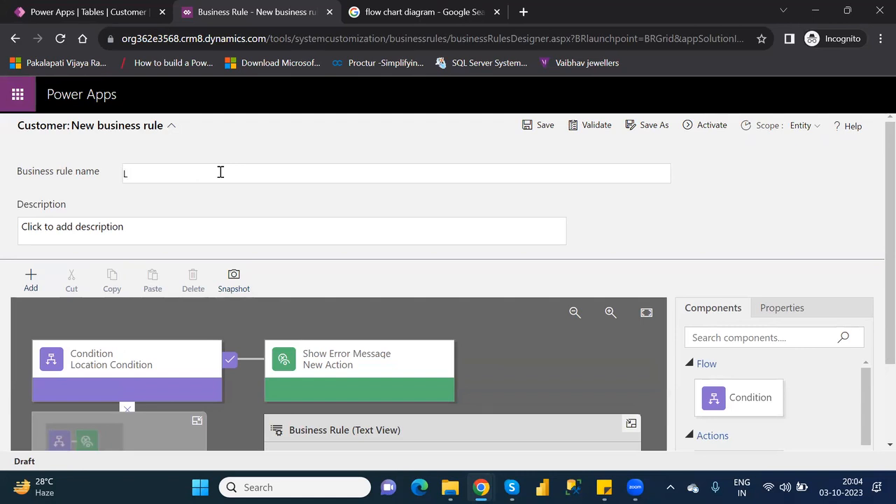
pyautogui.write('ocation ')
pyautogui.write('Na')
pyautogui.press('BackSpace')
pyautogui.press('BackSpace')
pyautogui.write('and VIP Level')
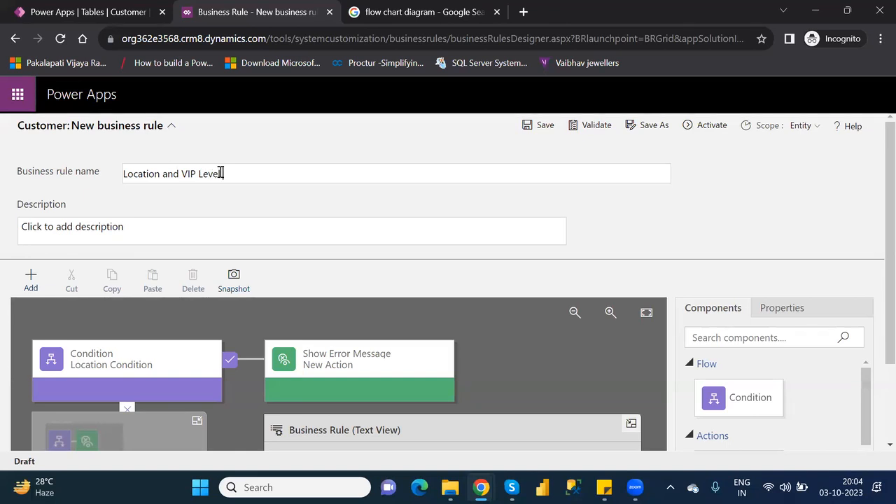
pyautogui.write(' Rulew')
pyautogui.click(543, 125)
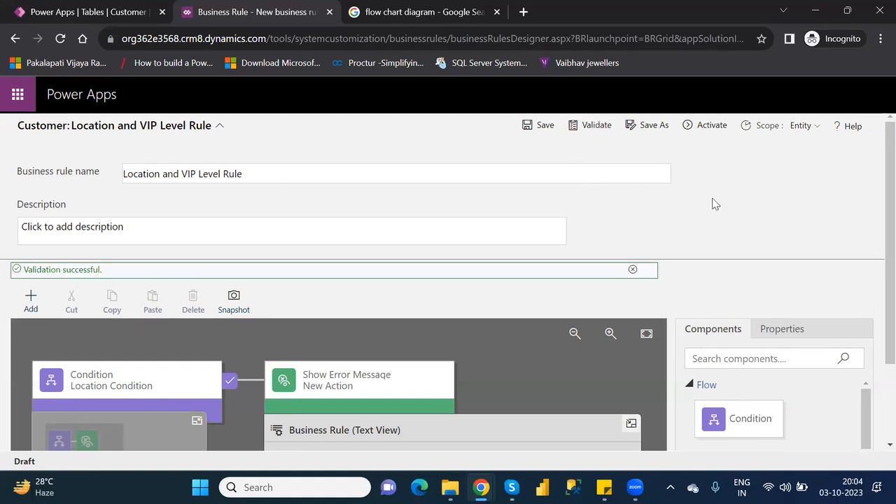
# Activate the Location and VIP Level Rule and confirm the activation
pyautogui.click(709, 126)
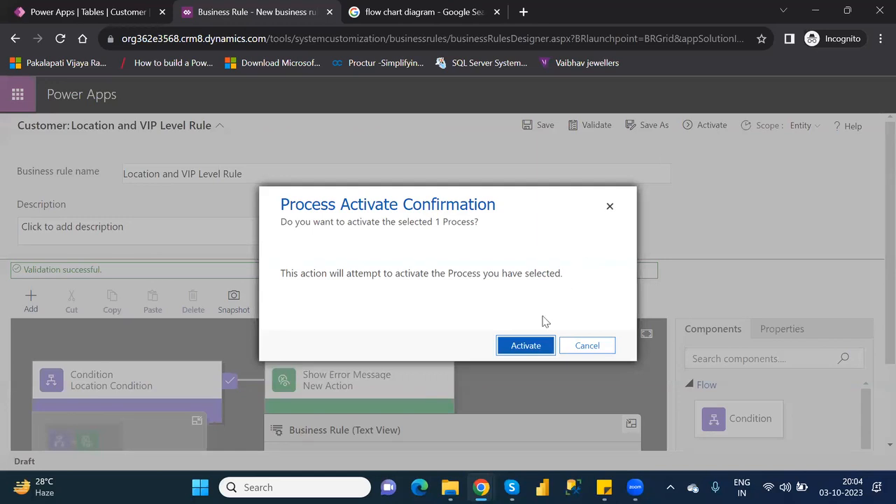
pyautogui.click(526, 350)
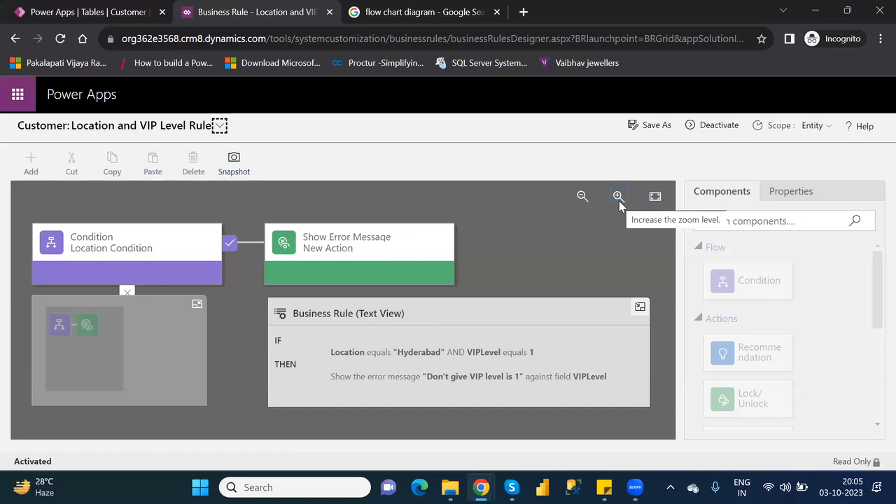
# Close the business rule designer and reload the rules list, confirming Location and VIP Level Rule is On
pyautogui.click(329, 12)
pyautogui.click(550, 317)
pyautogui.click(60, 40)
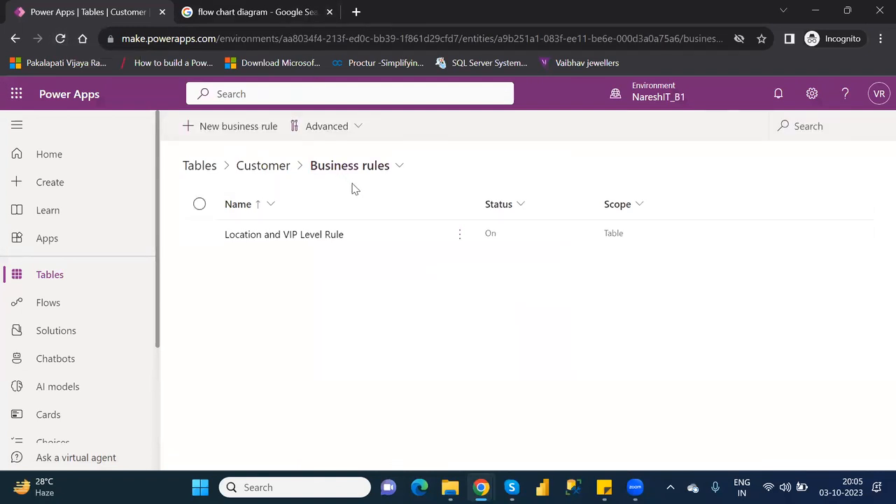
# Go to the Customer table overview and scroll down to its data rows
pyautogui.click(258, 168)
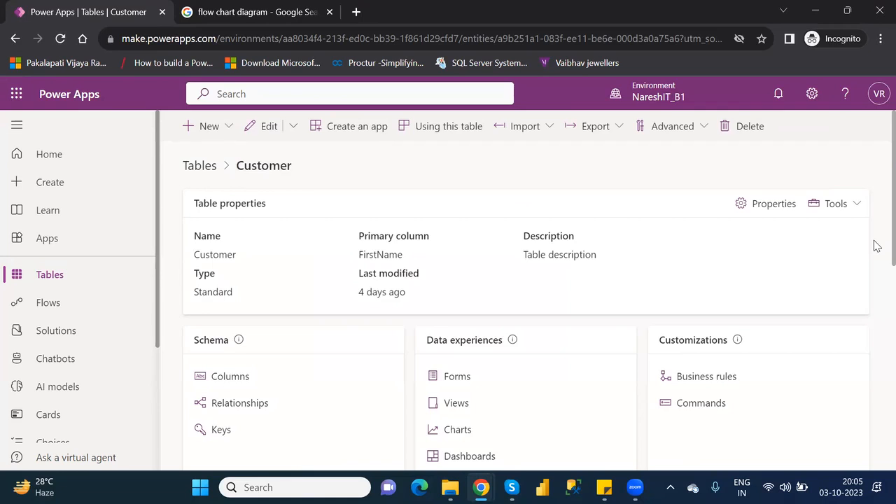
pyautogui.scroll(-2, 875, 252)
pyautogui.scroll(-5, 875, 304)
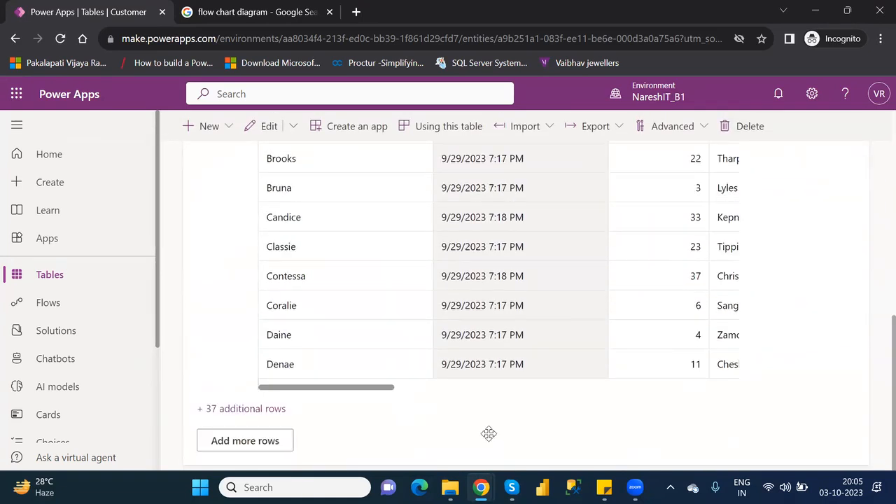
# Create a new Customer row using the form, with an empty FirstName field ready for input
pyautogui.click(231, 446)
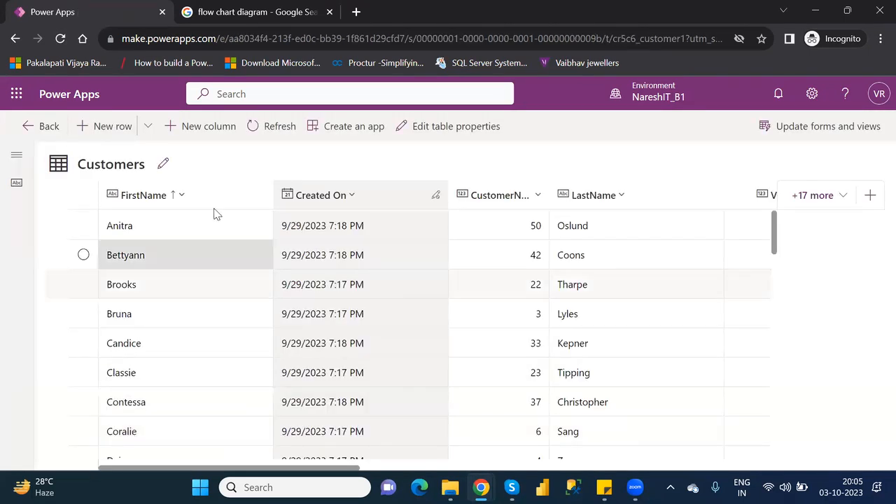
pyautogui.click(149, 130)
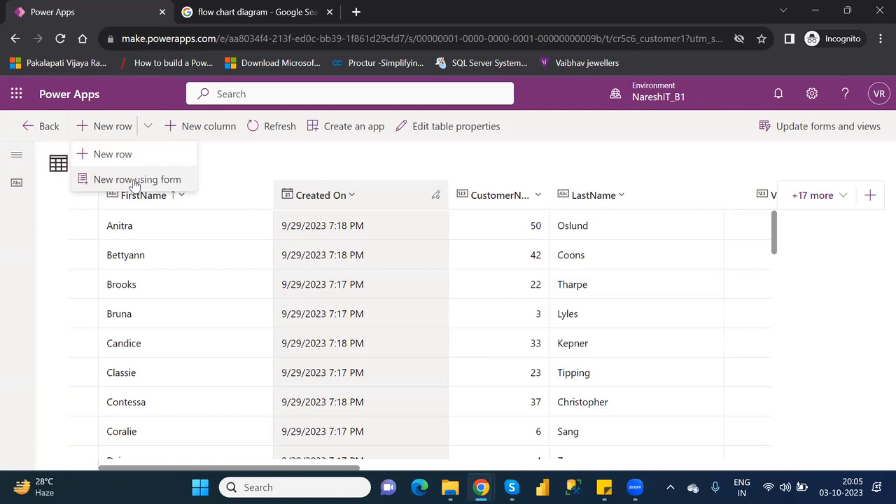
pyautogui.click(135, 181)
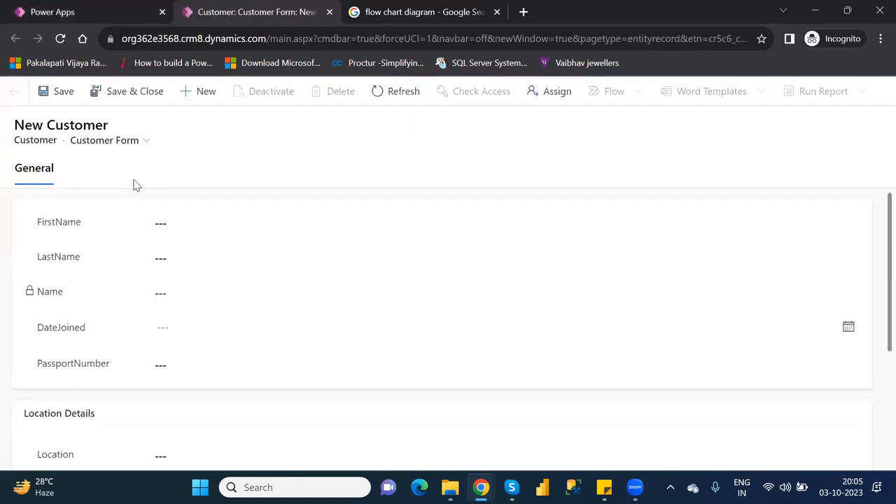
pyautogui.click(183, 223)
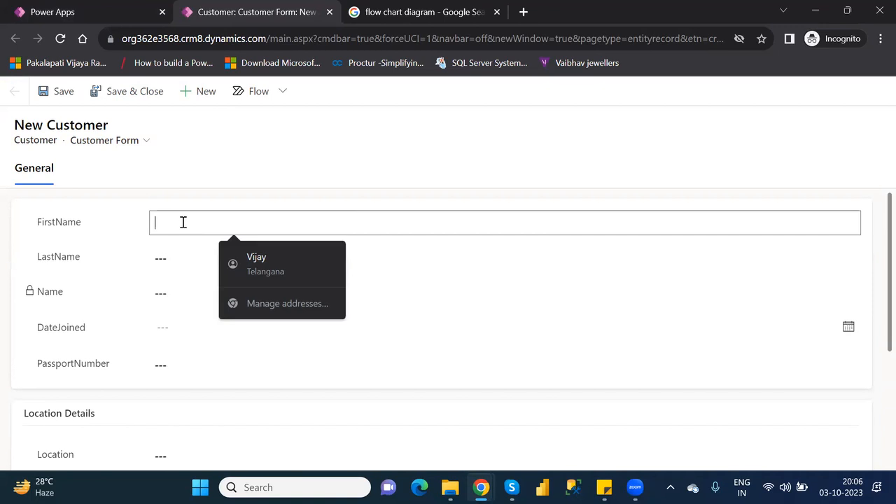
pyautogui.write('B')
pyautogui.press('BackSpace')
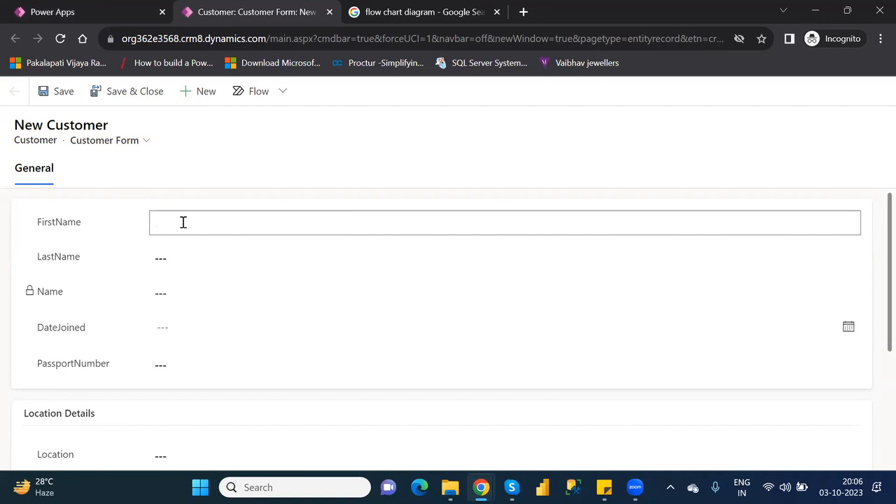
# Enter first name PowerApps, last name Microsoft, join date 10/5/2023 and a passport number
pyautogui.write('PowerApps')
pyautogui.click(192, 253)
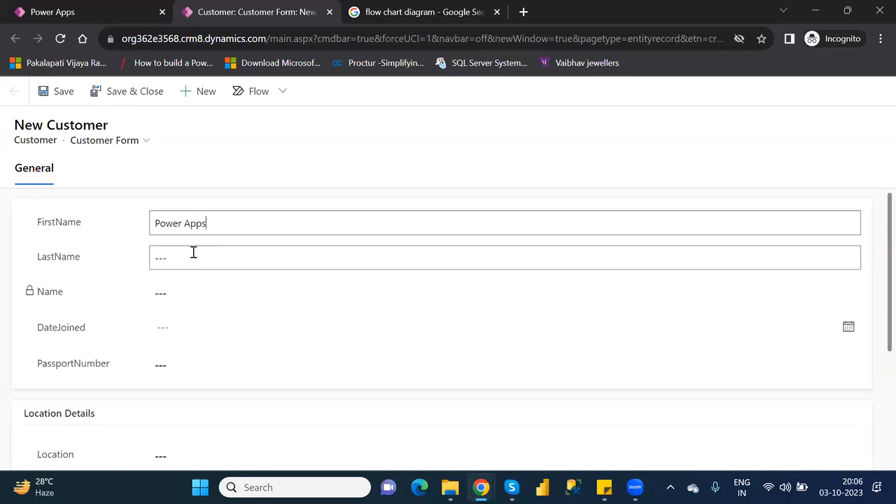
pyautogui.write('Mic')
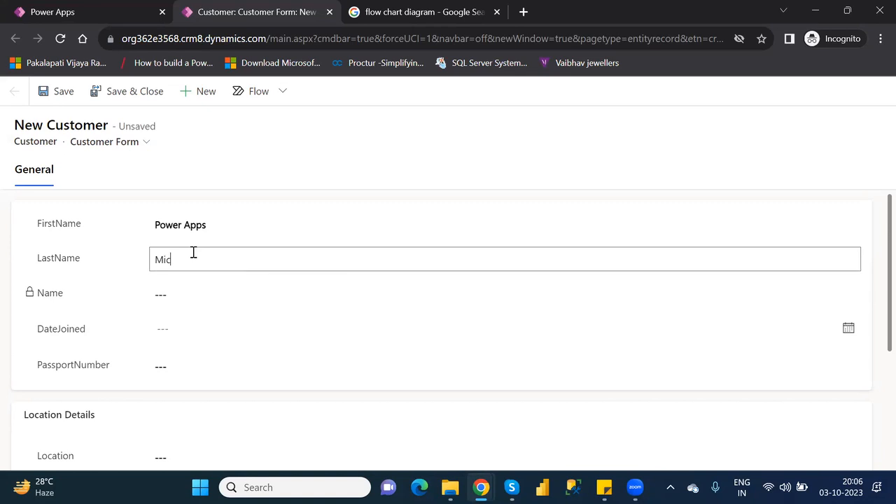
pyautogui.write('rosoft')
pyautogui.click(201, 335)
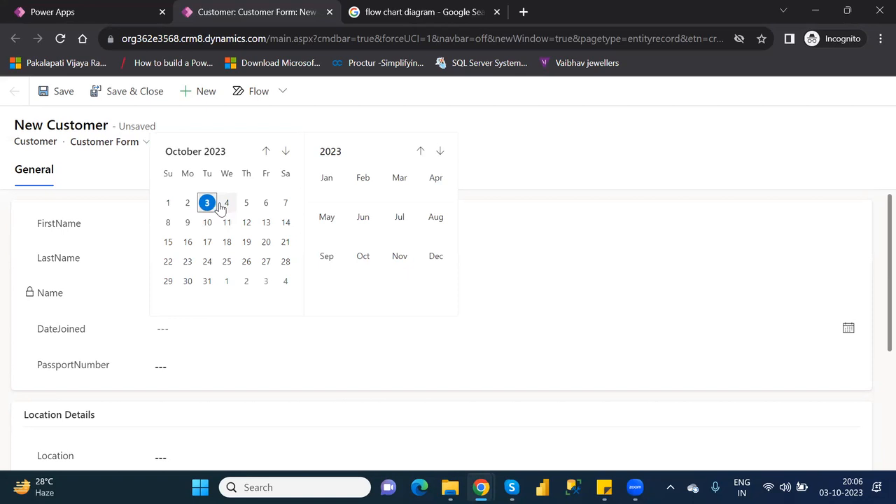
pyautogui.click(245, 203)
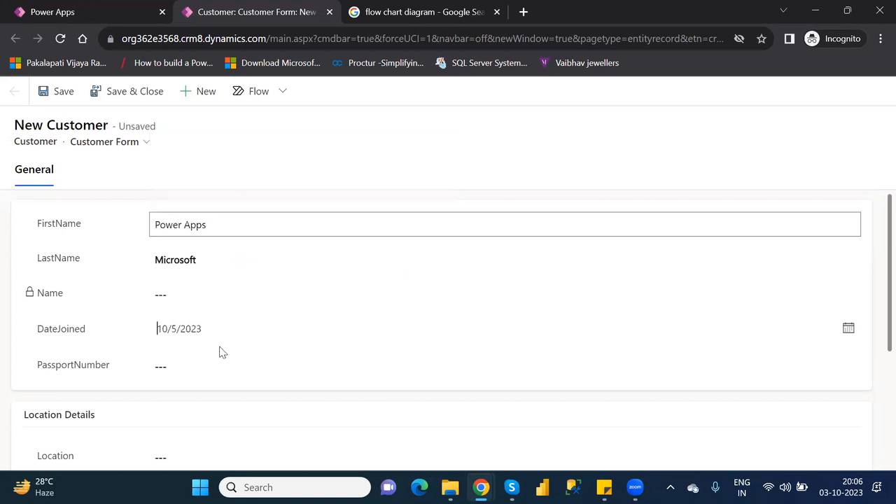
pyautogui.click(189, 367)
pyautogui.click(874, 314)
# Set location to Hyderabad, VIP level to 1 and agent name to Microsoft
pyautogui.scroll(-1, 875, 350)
pyautogui.scroll(-1, 874, 395)
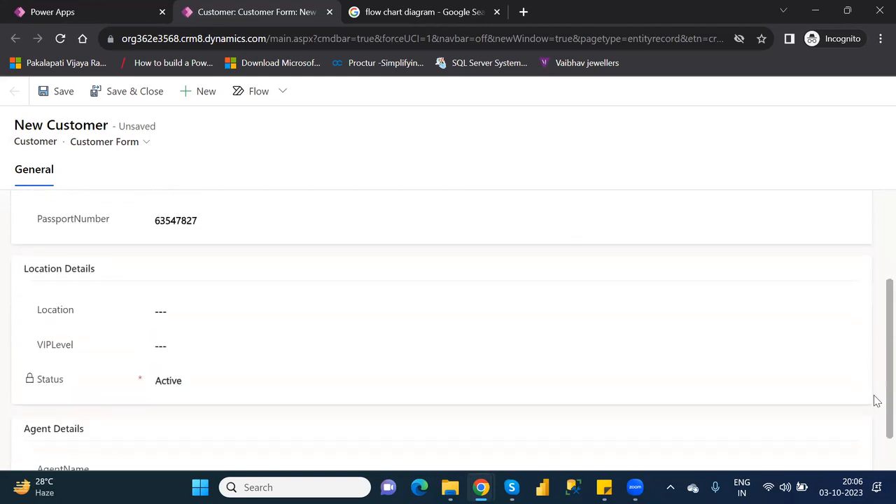
pyautogui.click(166, 306)
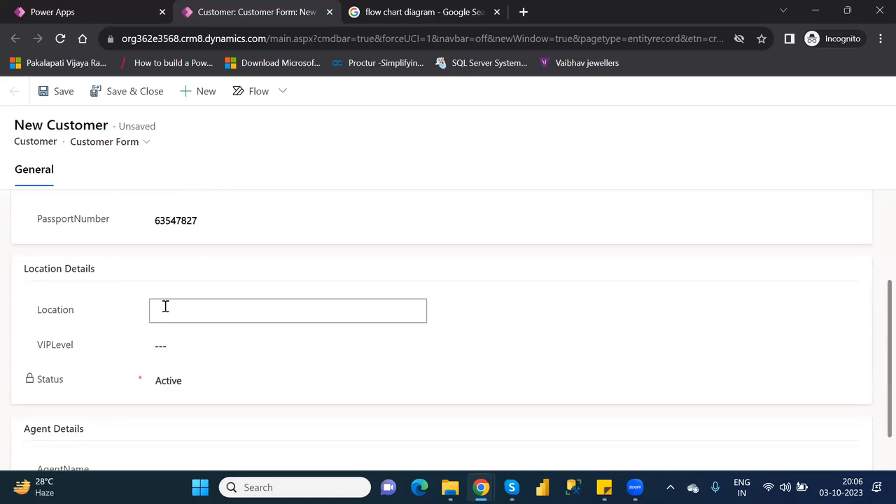
pyautogui.write('Hydera')
pyautogui.write('v')
pyautogui.write('bad')
pyautogui.click(179, 341)
pyautogui.write('1')
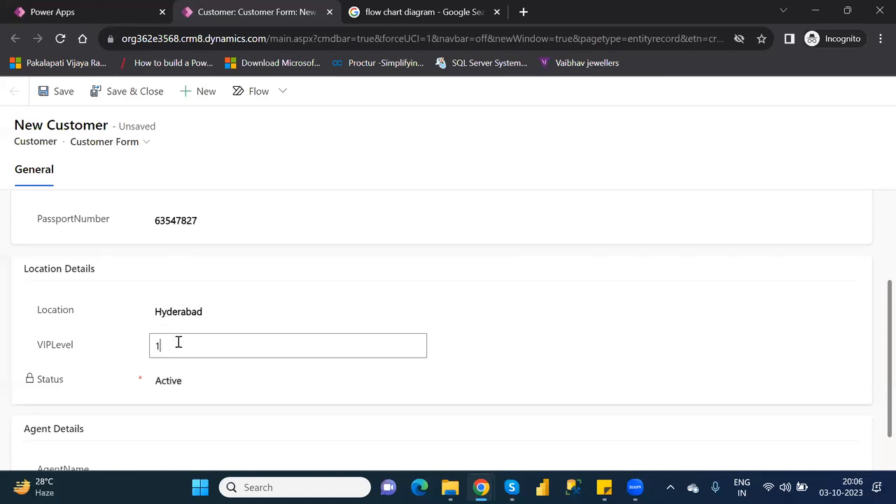
pyautogui.click(207, 394)
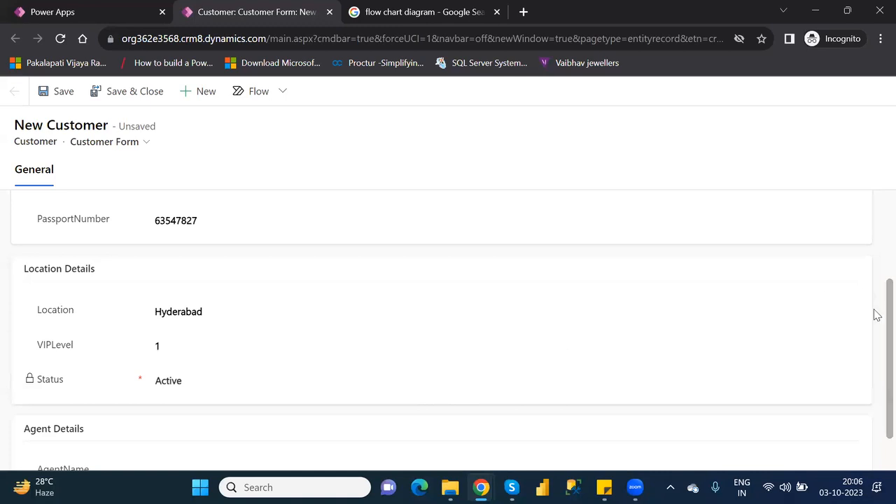
pyautogui.scroll(-2, 875, 336)
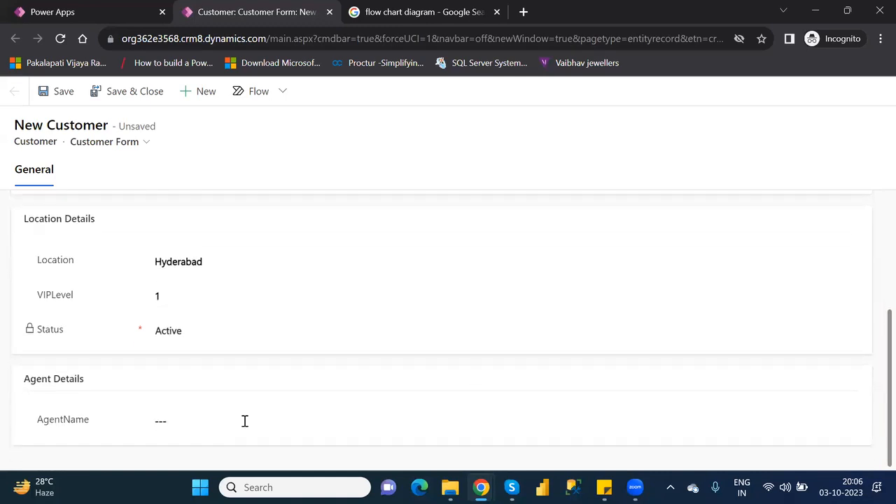
pyautogui.click(220, 416)
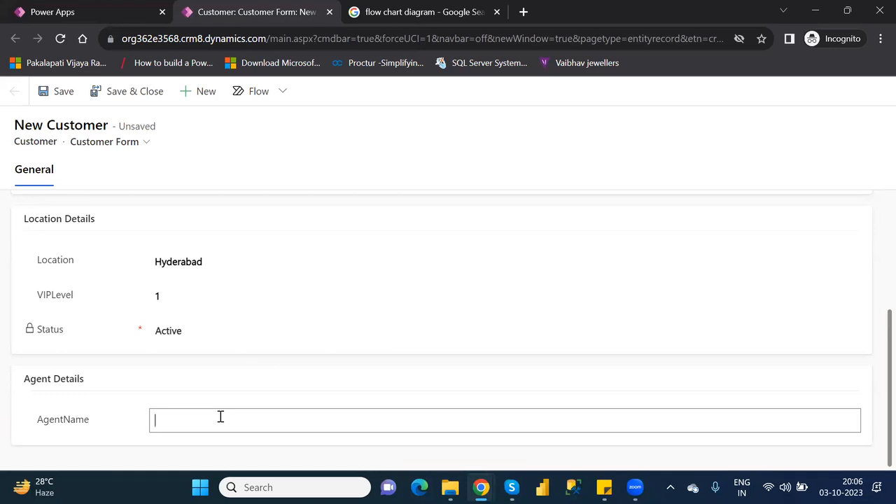
pyautogui.write('Norma')
pyautogui.press('BackSpace')
pyautogui.press('BackSpace')
pyautogui.press('BackSpace')
pyautogui.press('BackSpace')
pyautogui.write('Microsoft')
# Try saving, inspect the error details (code 0x80040265), then dismiss the 'Don't give VIP level is 1' error
pyautogui.click(55, 97)
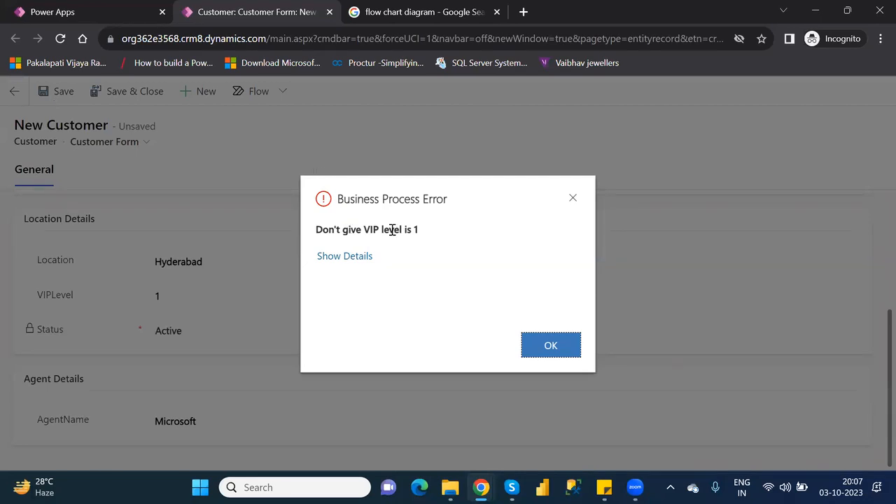
pyautogui.click(350, 257)
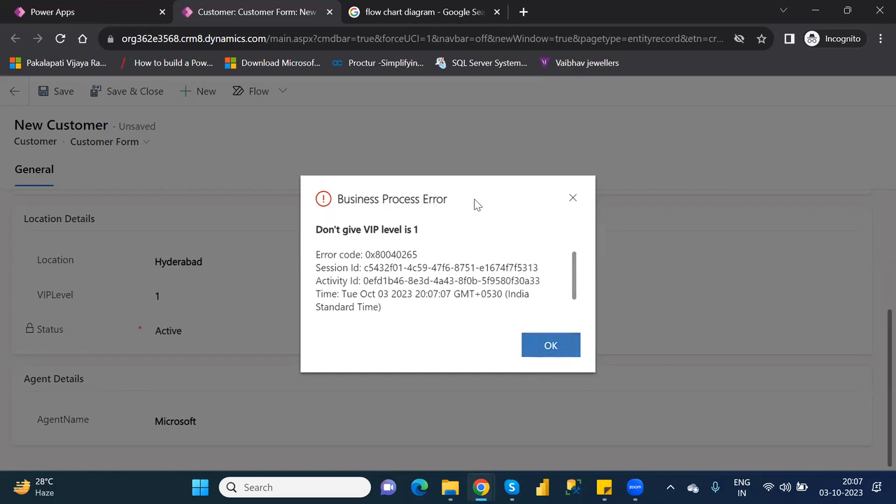
pyautogui.click(558, 350)
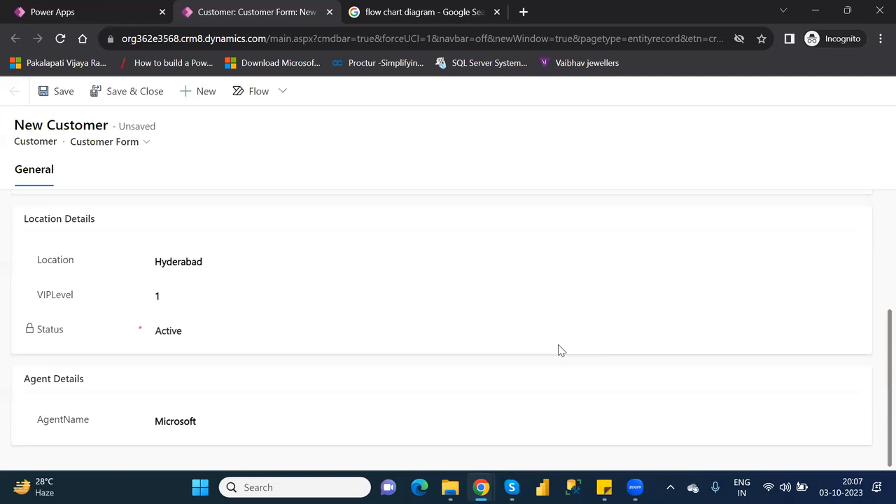
# Change VIP level from 1 to 2 and save the Power Apps customer record
pyautogui.doubleClick(177, 295)
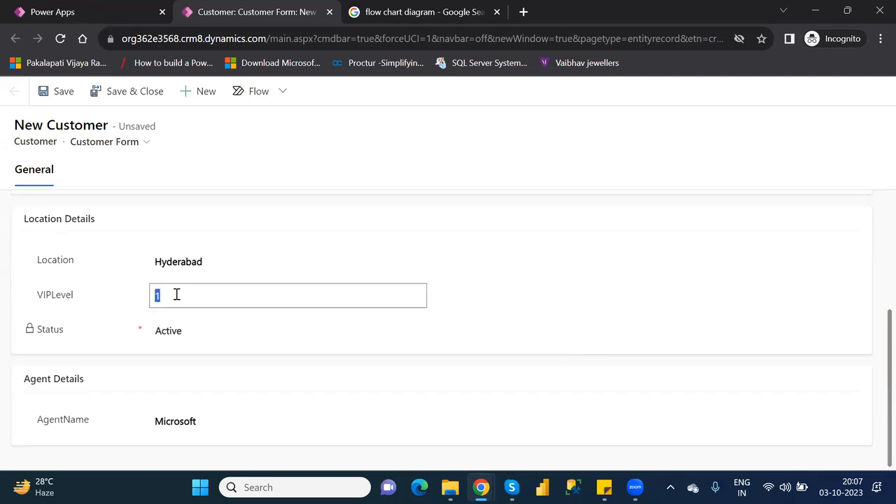
pyautogui.write('2')
pyautogui.click(70, 101)
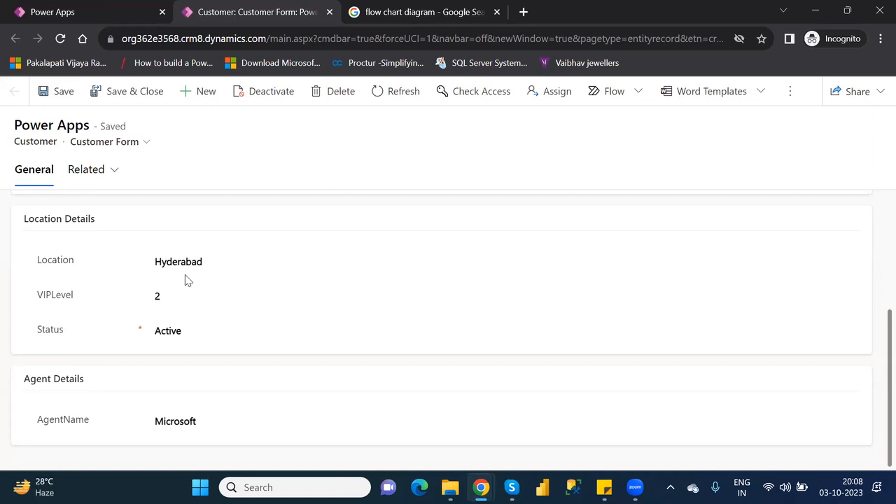
# Set VIP level back to 1 and location to Pune, then save without error
pyautogui.click(188, 298)
pyautogui.doubleClick(188, 300)
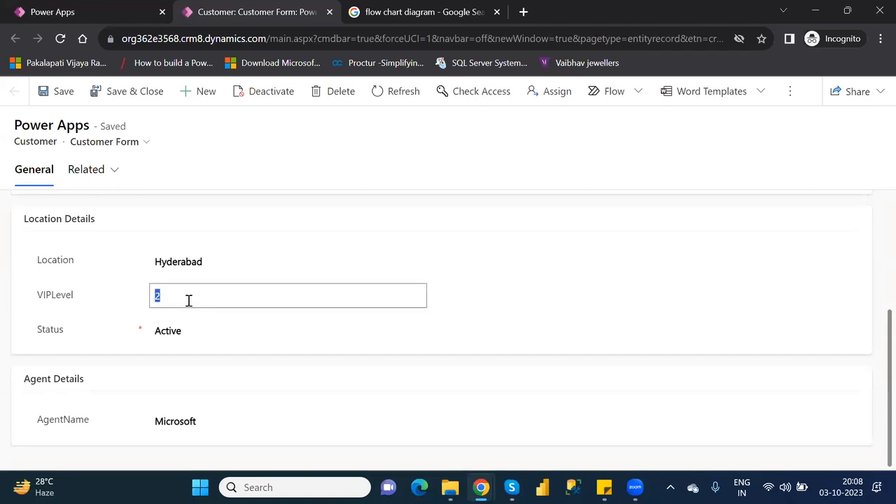
pyautogui.write('1')
pyautogui.click(204, 262)
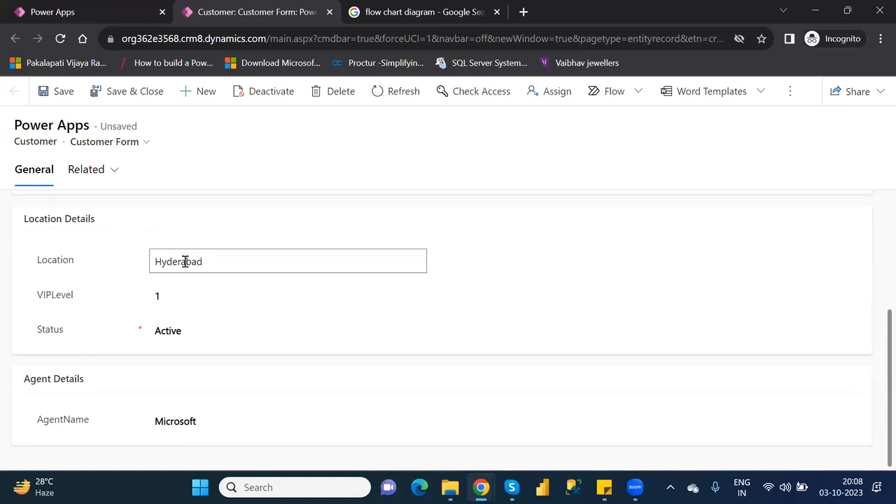
pyautogui.doubleClick(185, 261)
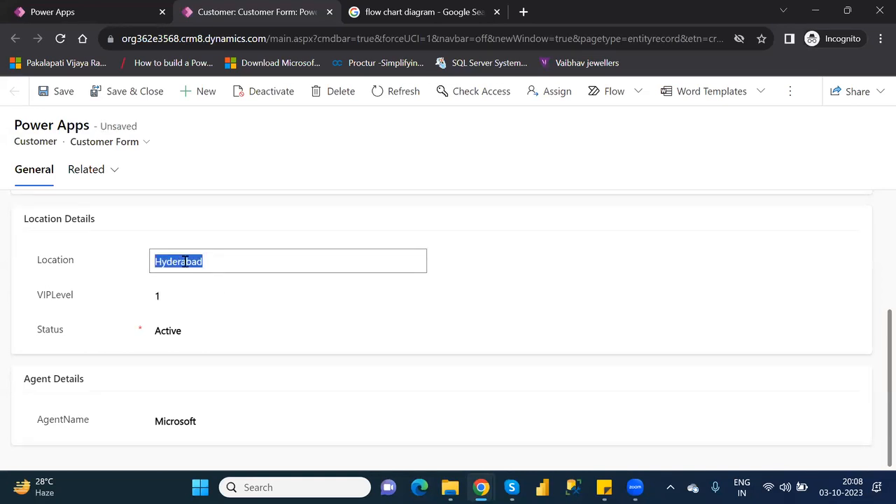
pyautogui.write('Pune')
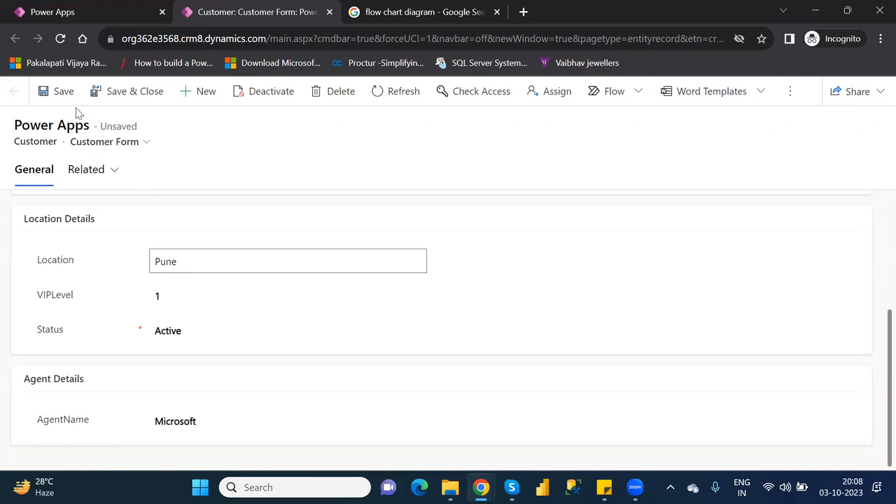
pyautogui.click(60, 91)
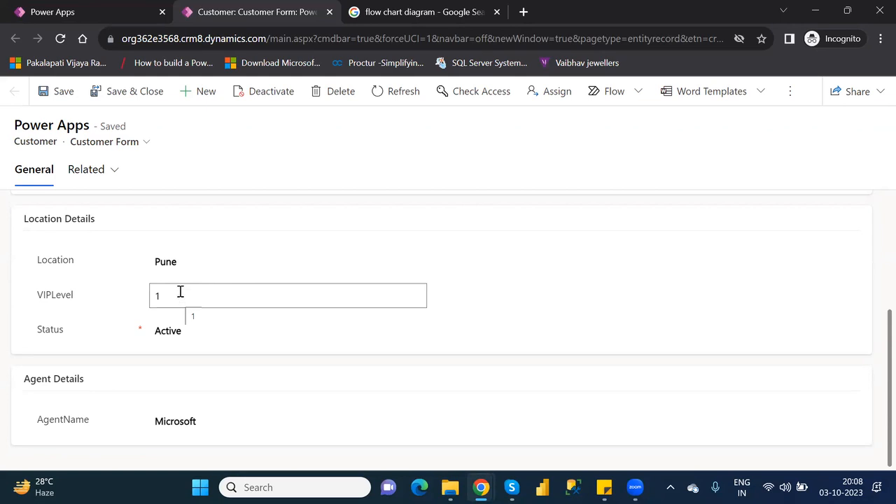
# Change location back to Hyderabad, attempt to save, and dismiss the VIP level 1 error
pyautogui.doubleClick(171, 264)
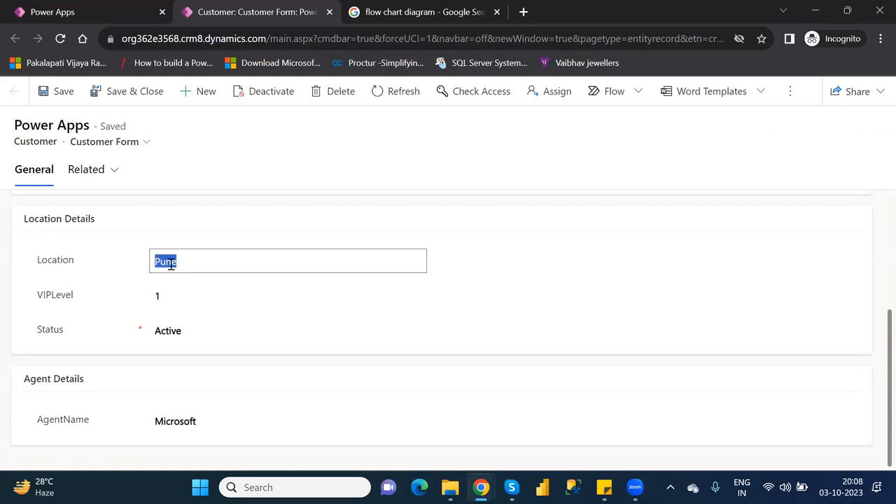
pyautogui.write('Hyderabad')
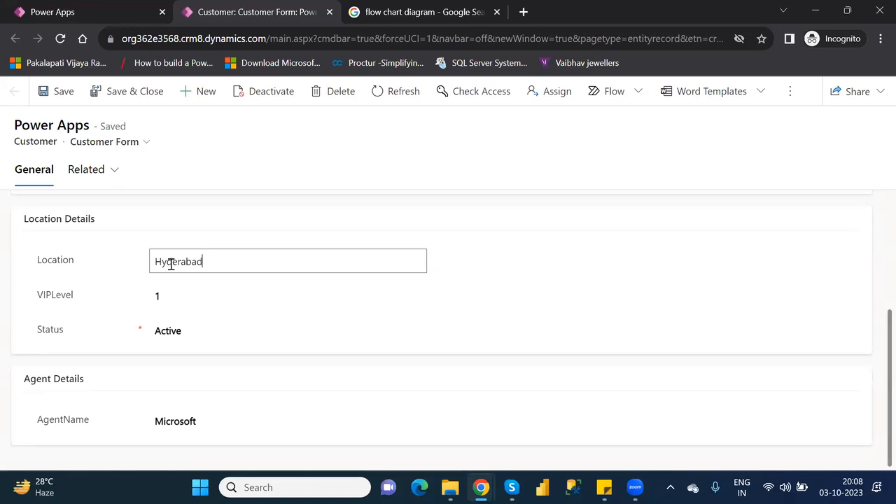
pyautogui.click(67, 98)
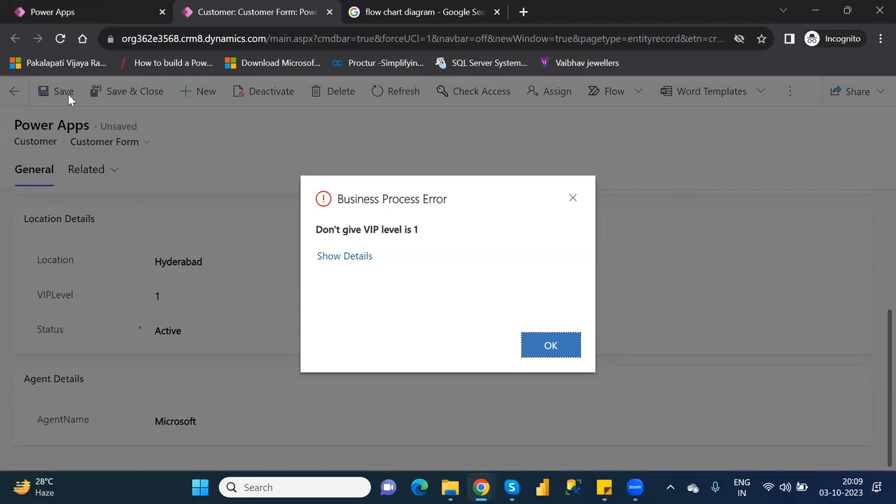
pyautogui.click(551, 350)
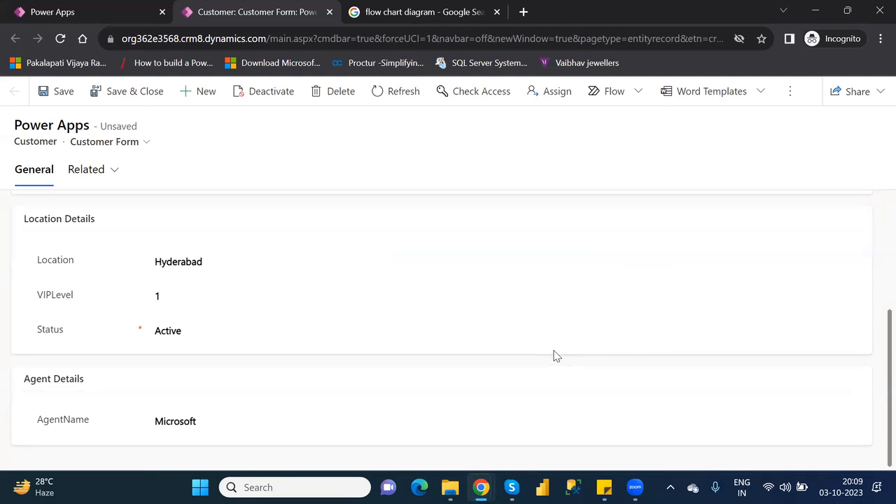
pyautogui.click(846, 487)
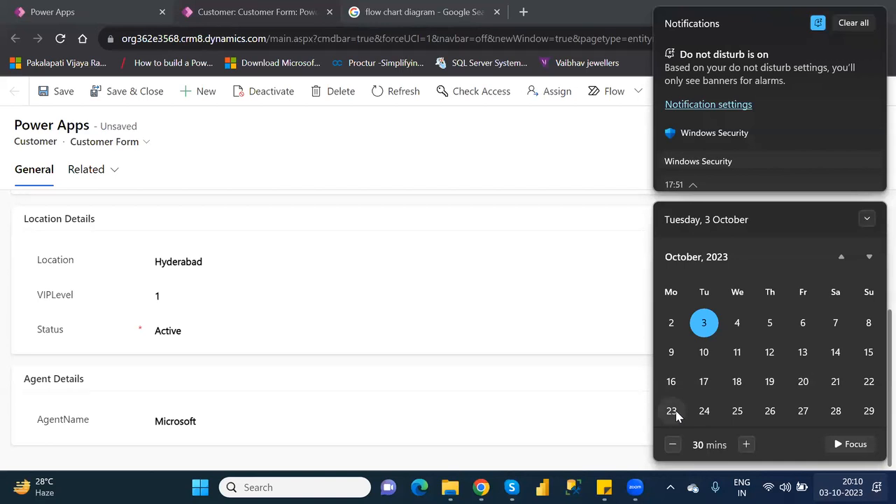
pyautogui.click(462, 22)
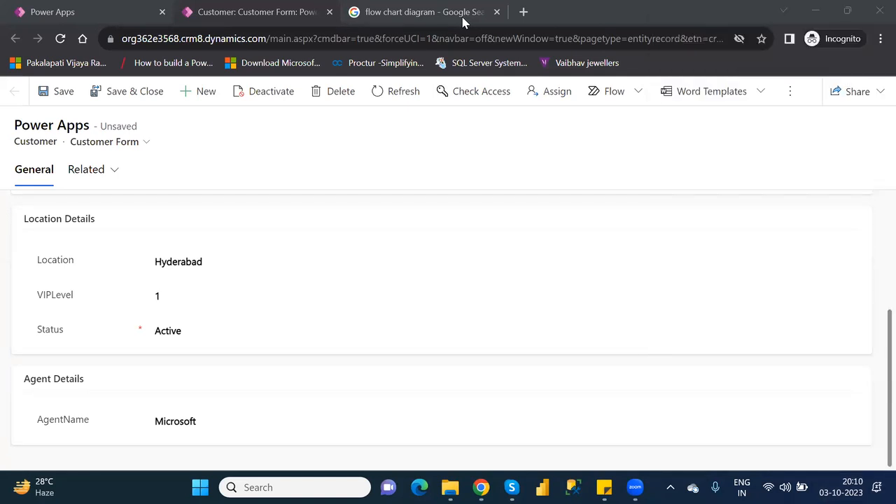